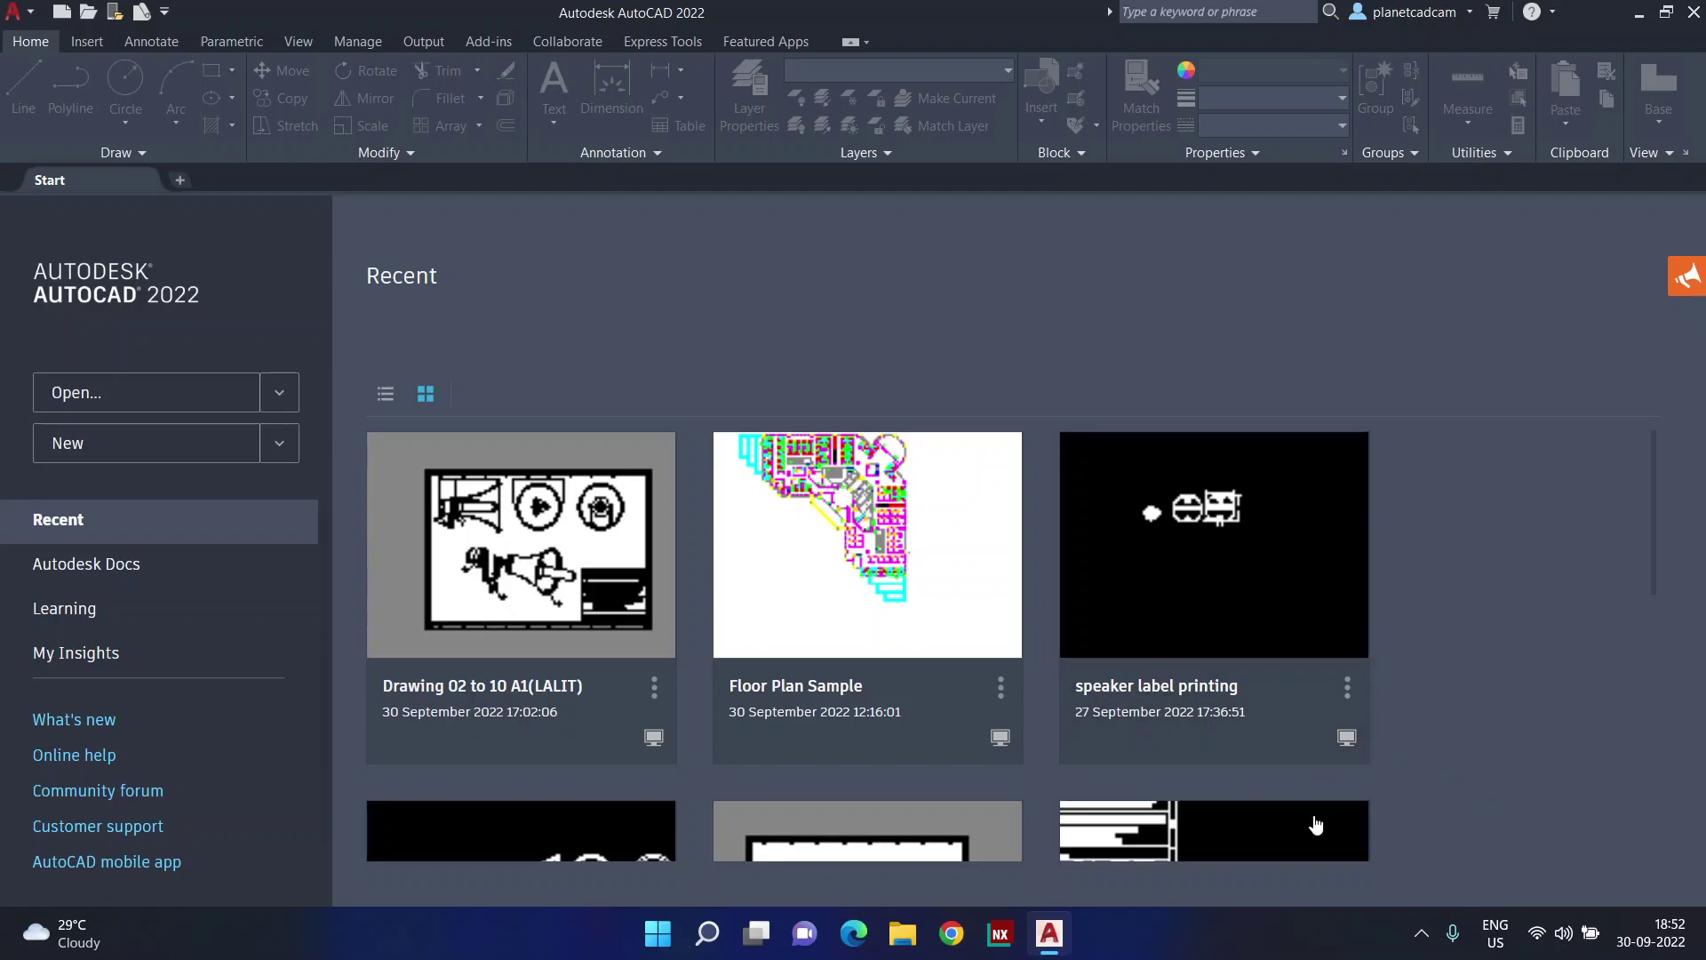
Browse the installed sample files and enter the Database Connectivity folder
{"action": "left_click", "coordinate": [28, 18]}
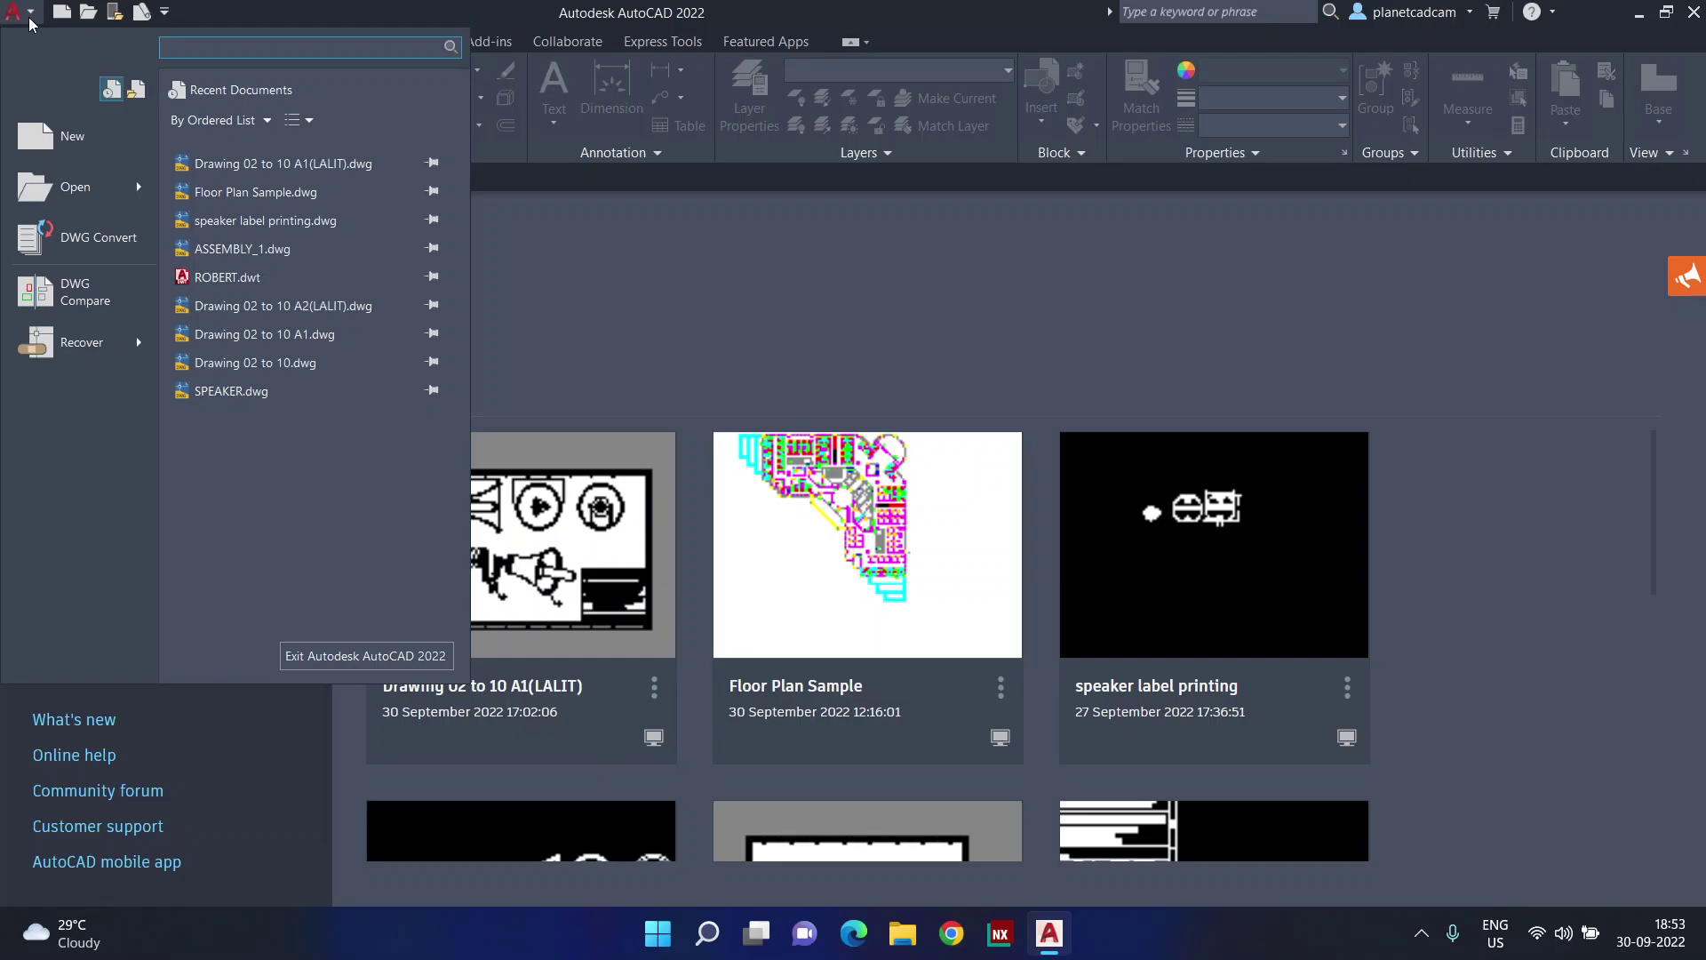
{"action": "mouse_move", "coordinate": [141, 185]}
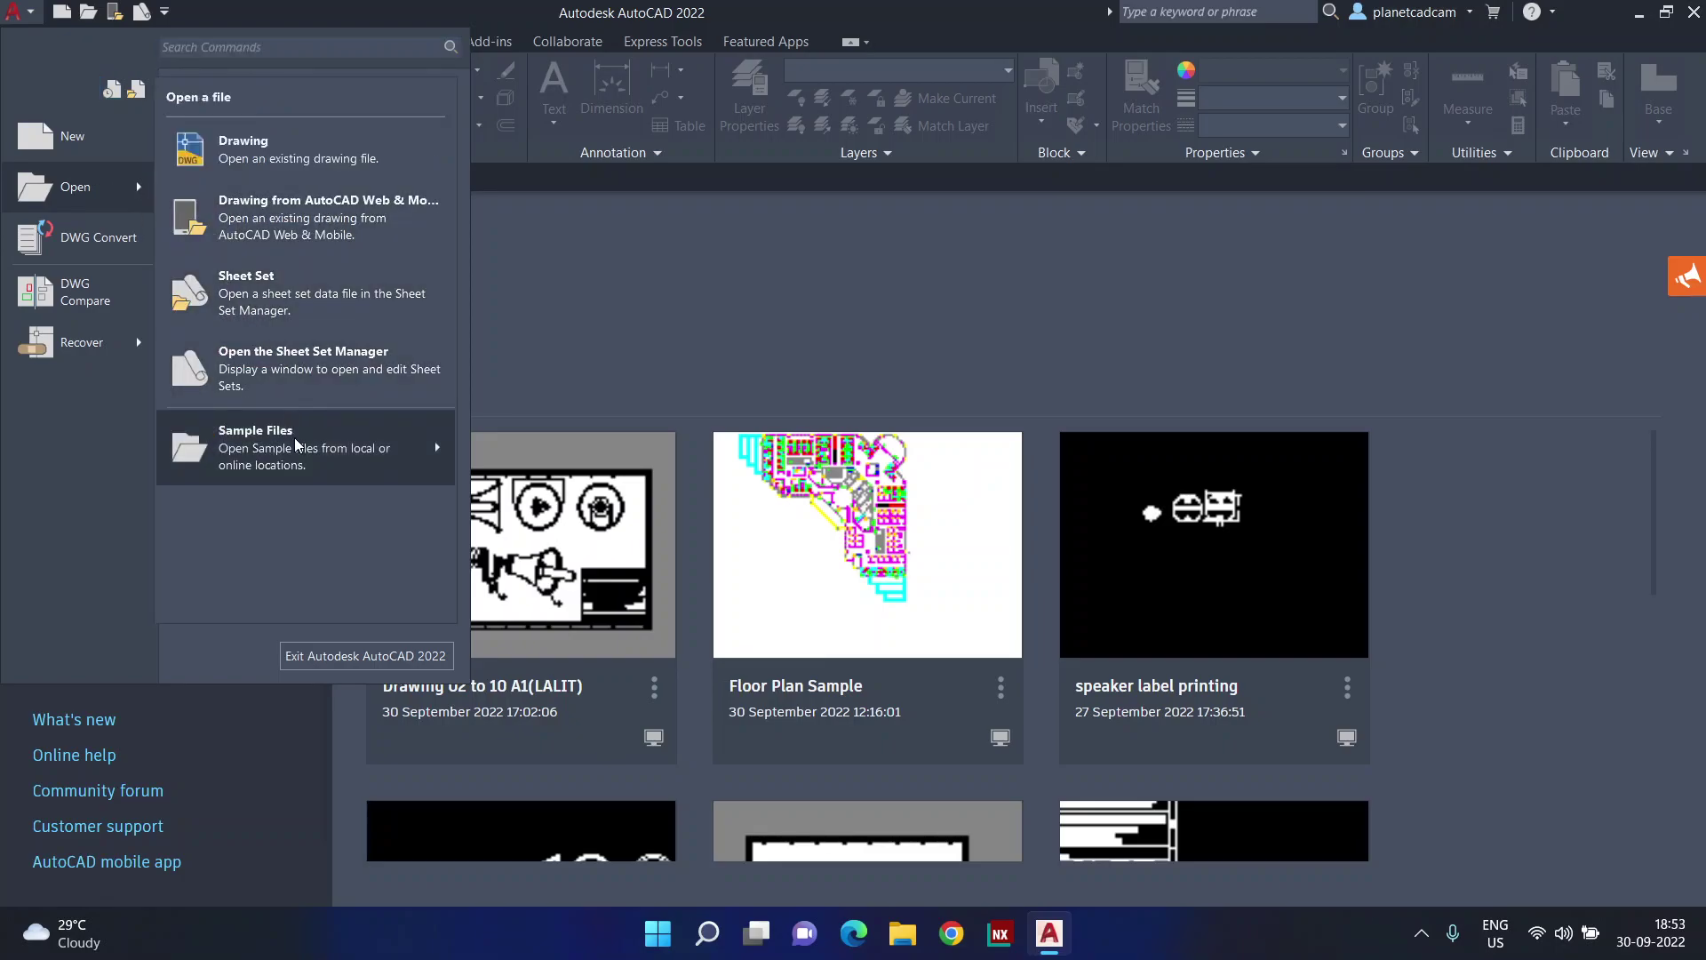
{"action": "mouse_move", "coordinate": [297, 446]}
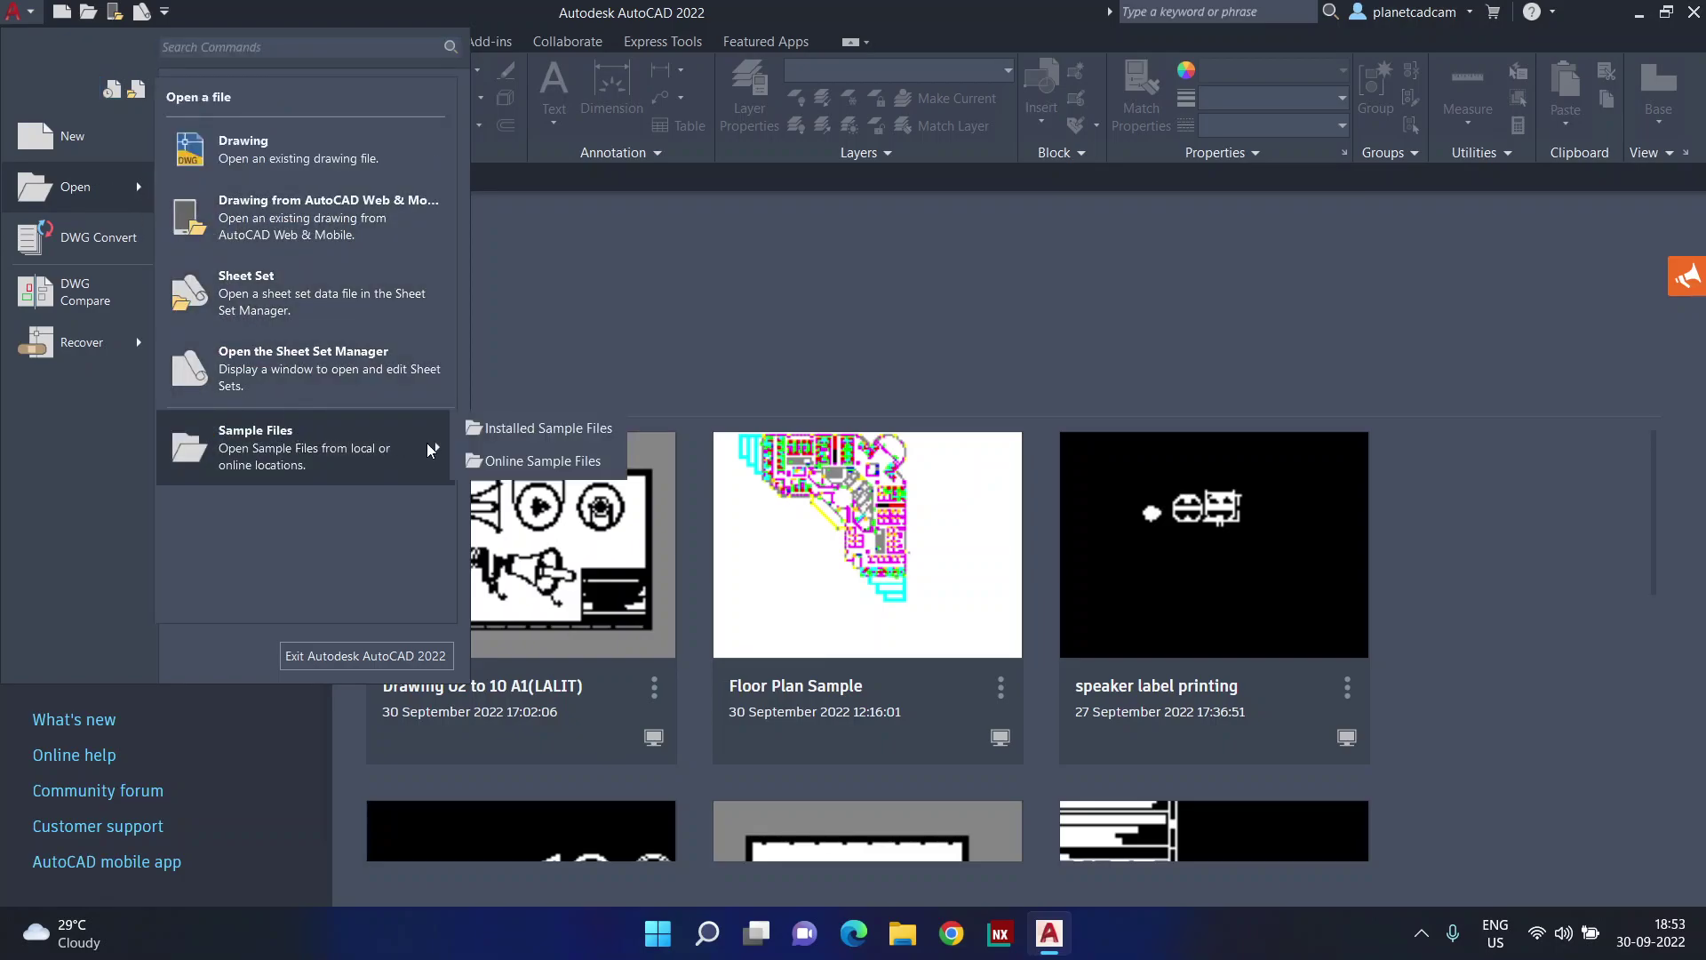
{"action": "left_click", "coordinate": [531, 429]}
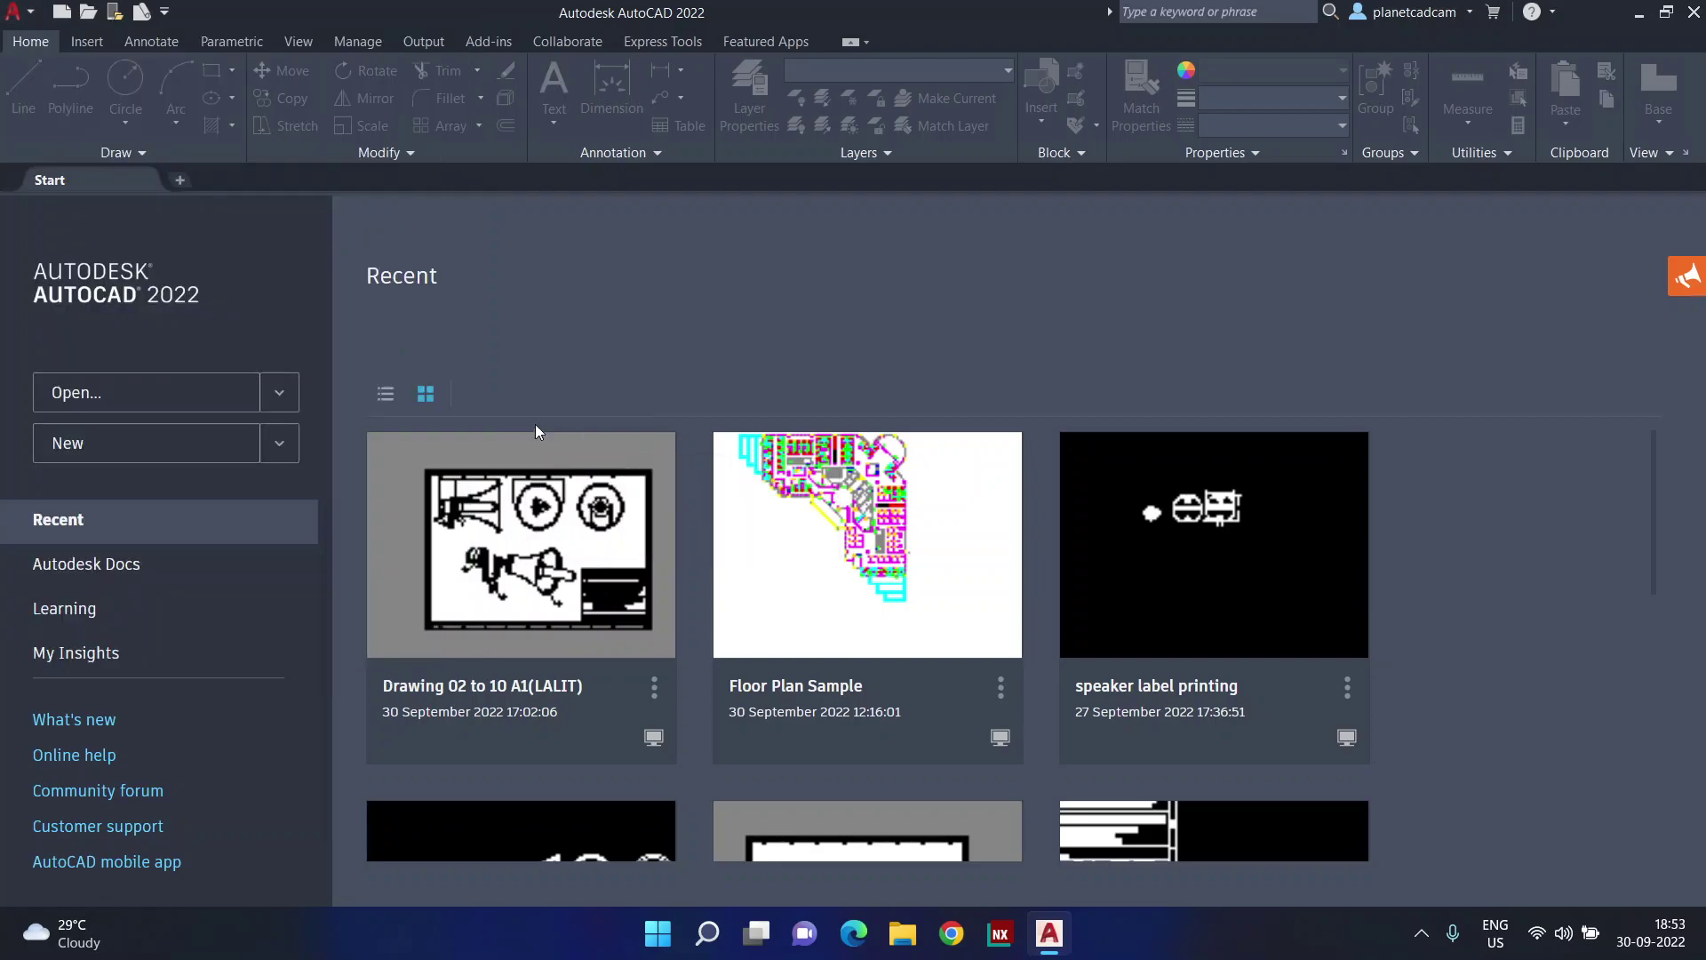
{"action": "left_click_drag", "start_coordinate": [723, 206], "coordinate": [689, 256]}
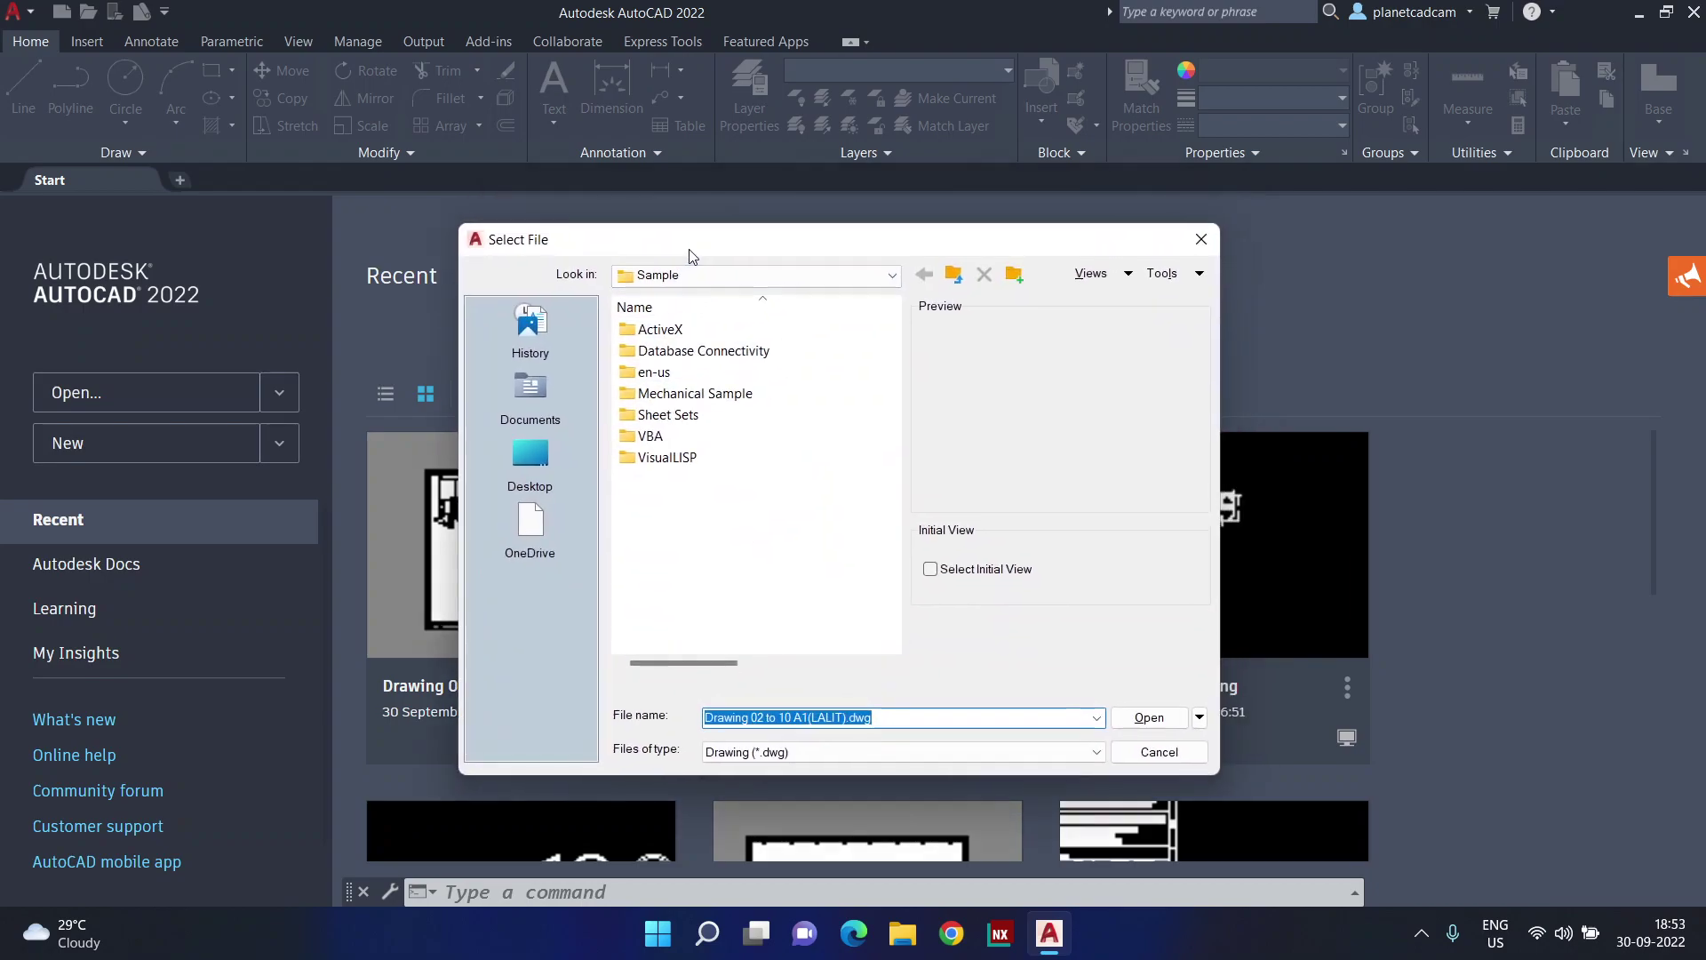
{"action": "double_click", "coordinate": [787, 350]}
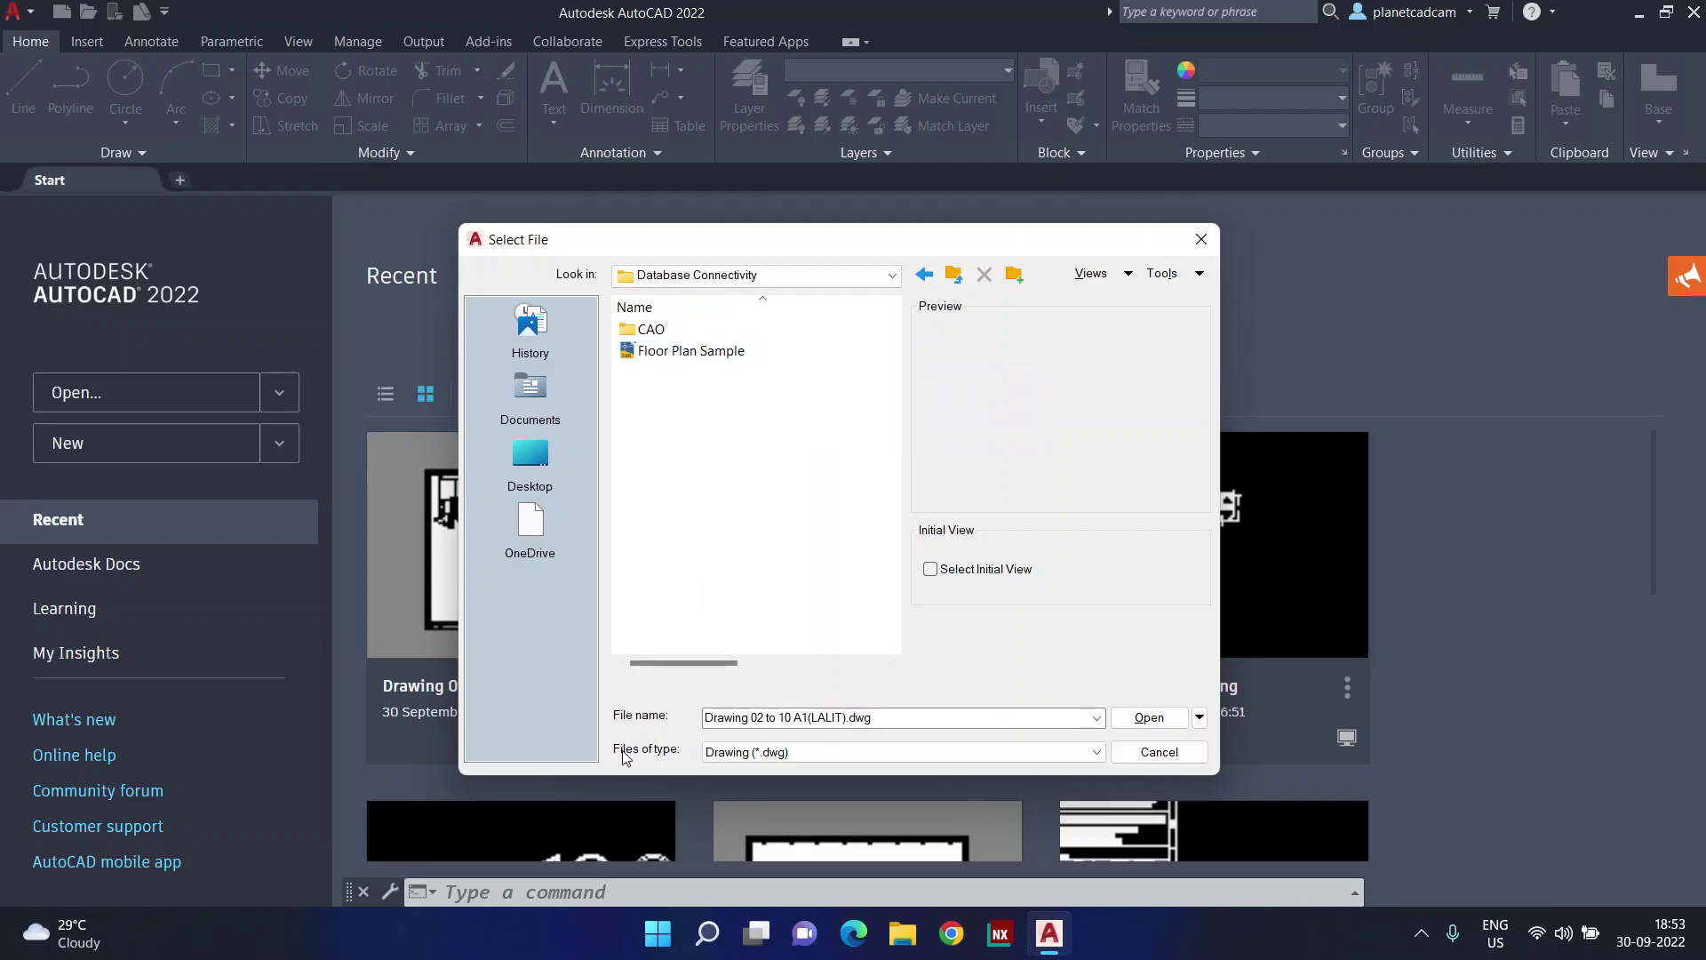
Keep the Drawing (*.dwg) file type and open the Floor Plan Sample drawing as read-only
{"action": "left_click", "coordinate": [754, 751]}
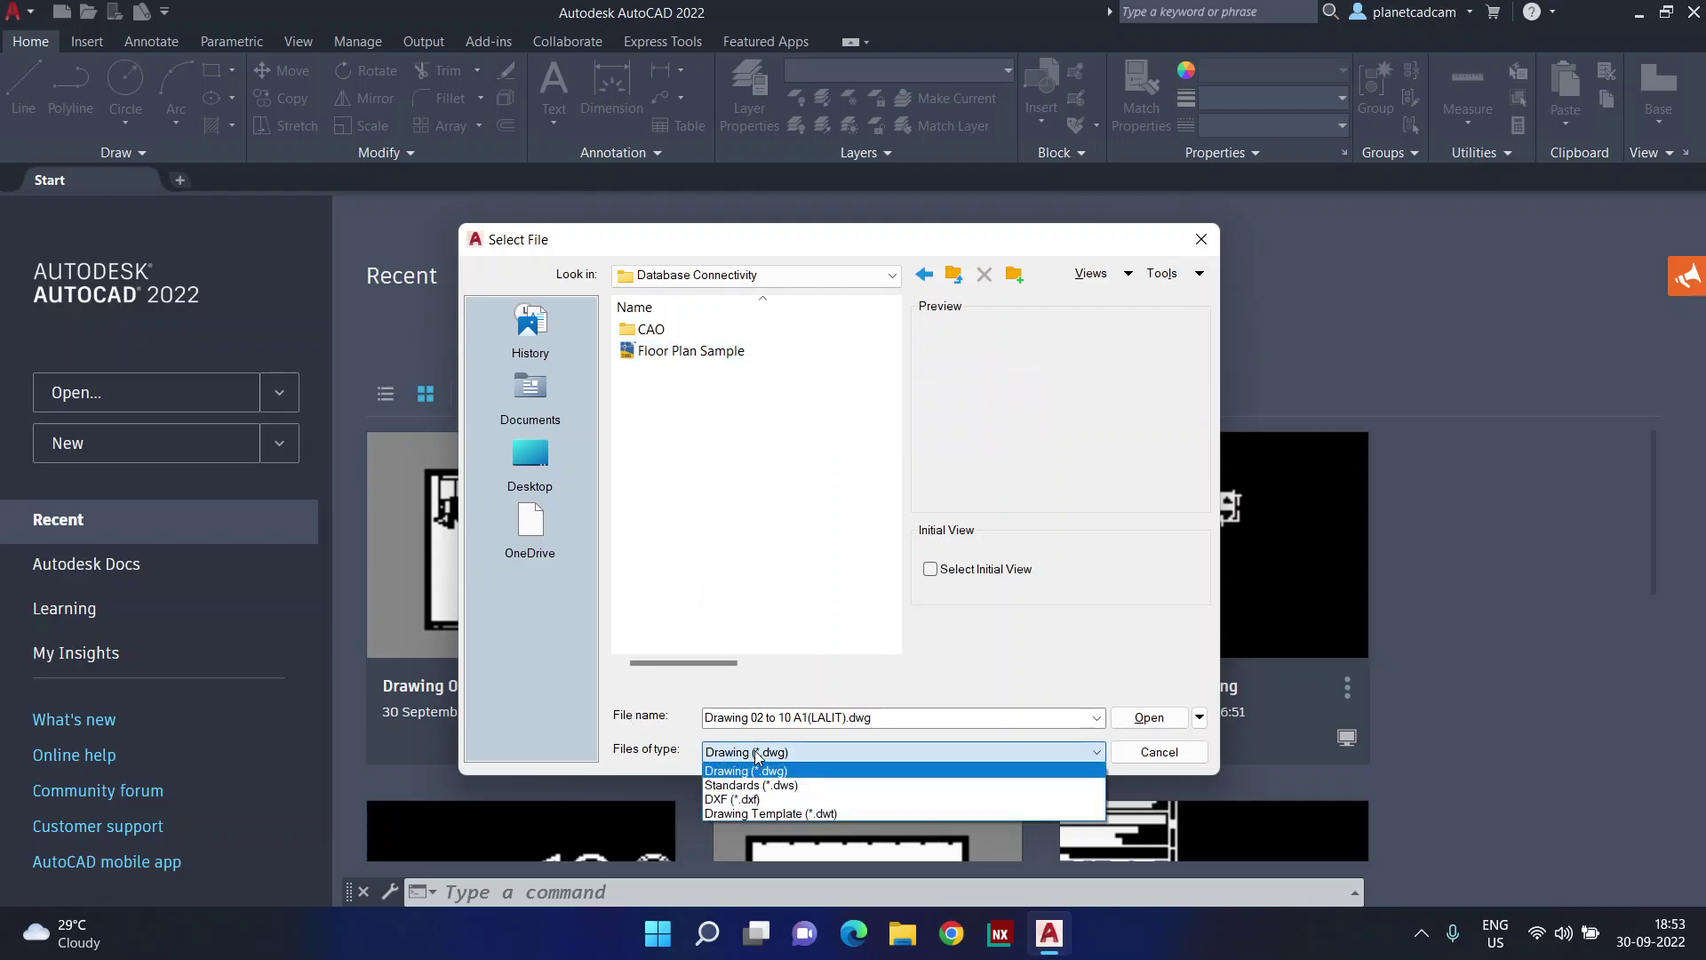
{"action": "left_click", "coordinate": [802, 771]}
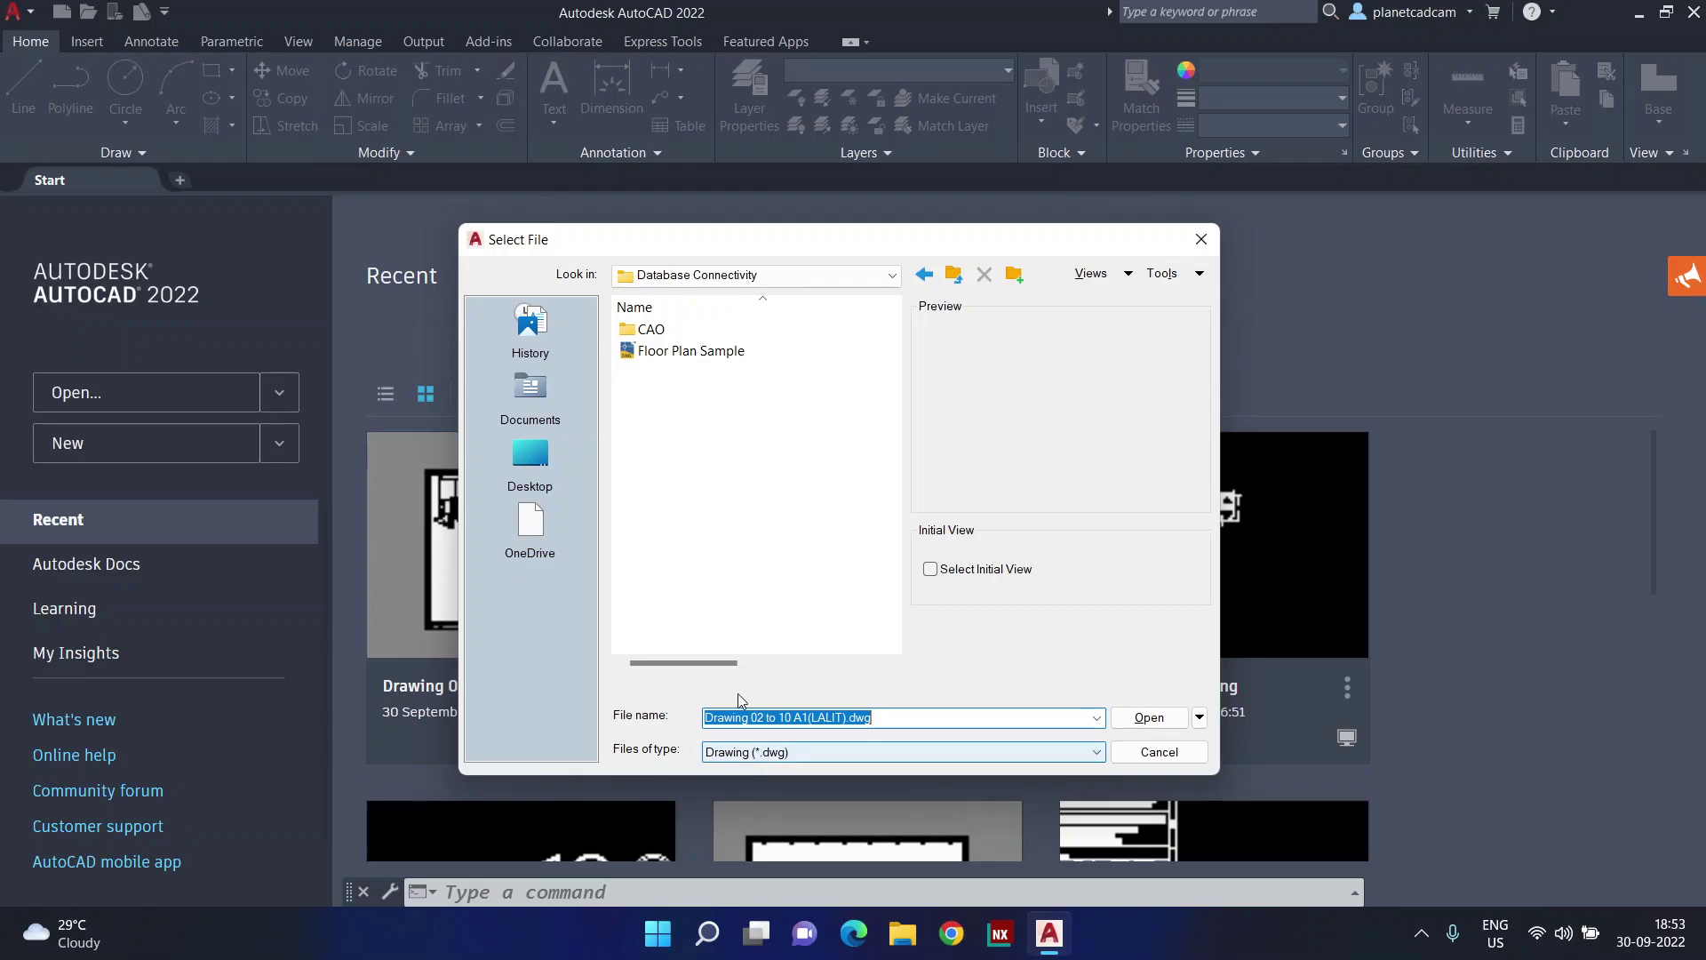
{"action": "left_click", "coordinate": [652, 355]}
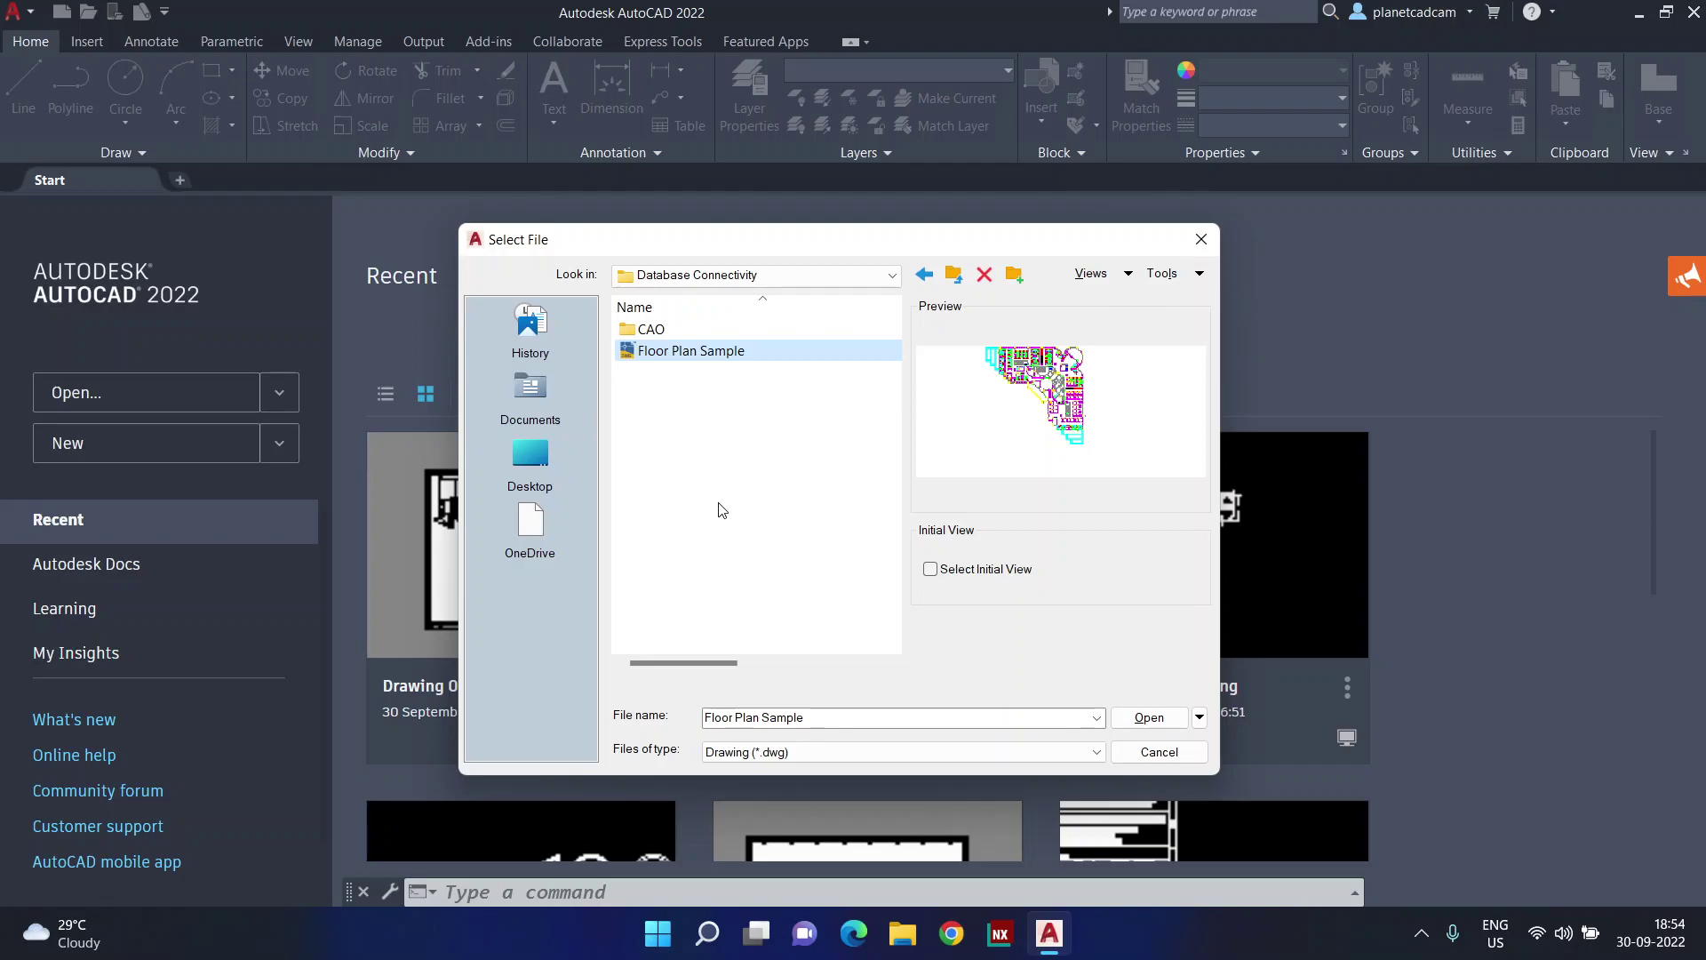
{"action": "left_click", "coordinate": [1149, 717]}
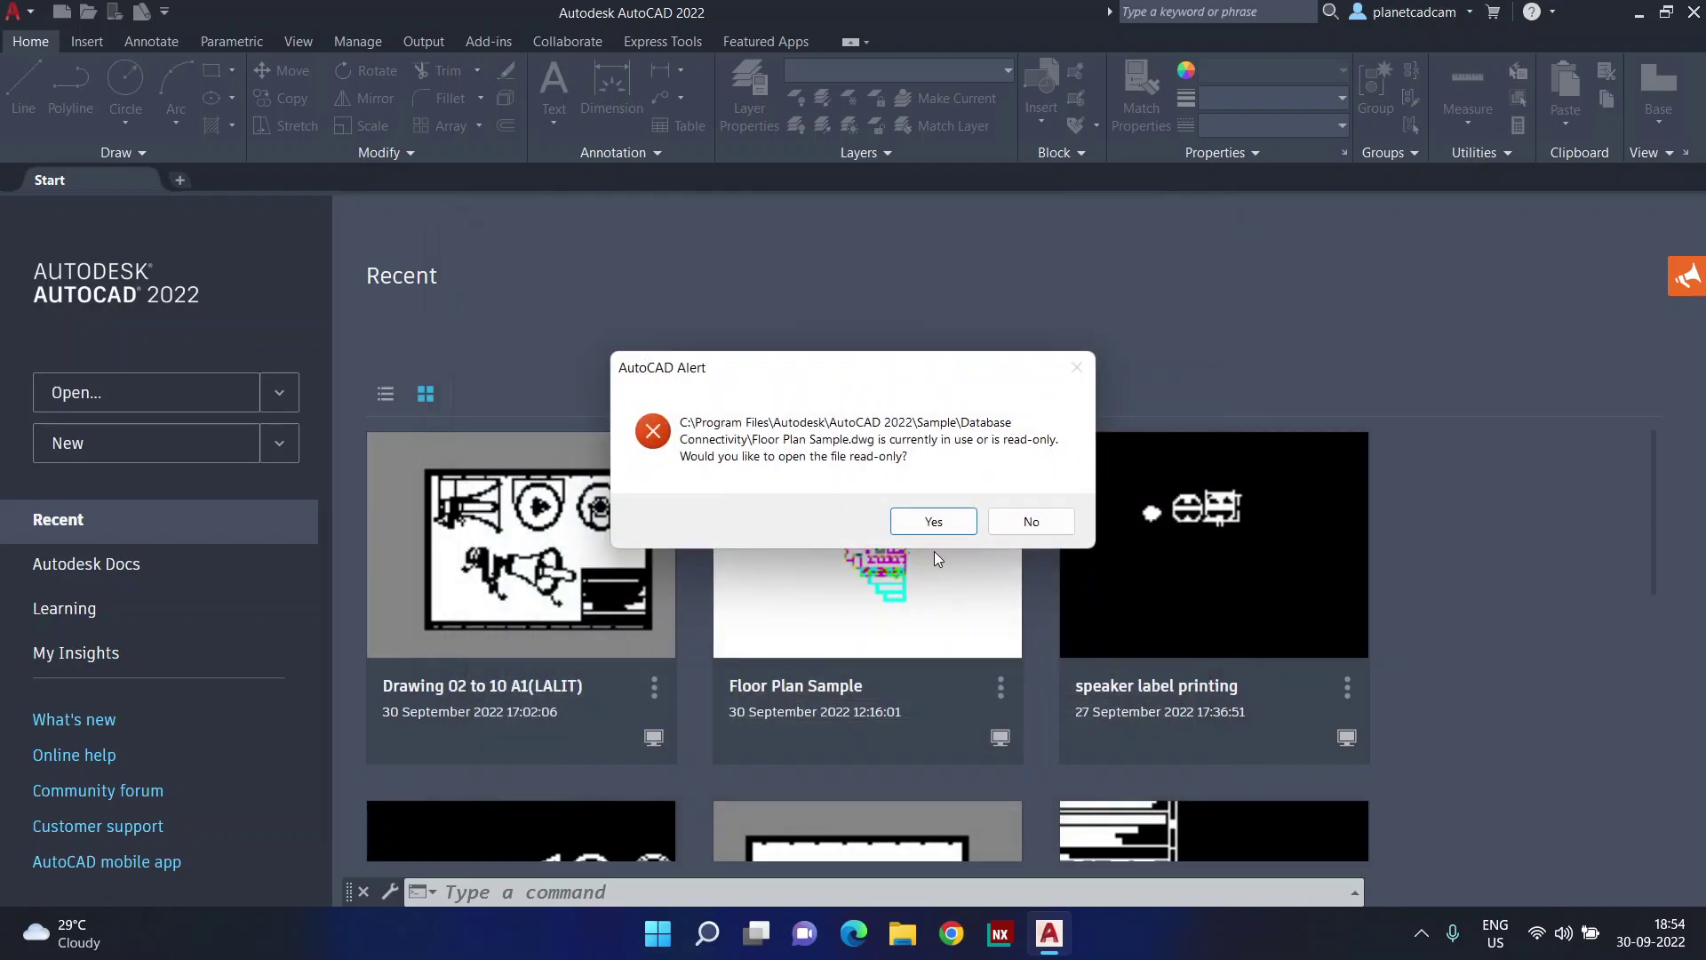
{"action": "left_click_drag", "start_coordinate": [903, 372], "coordinate": [924, 380]}
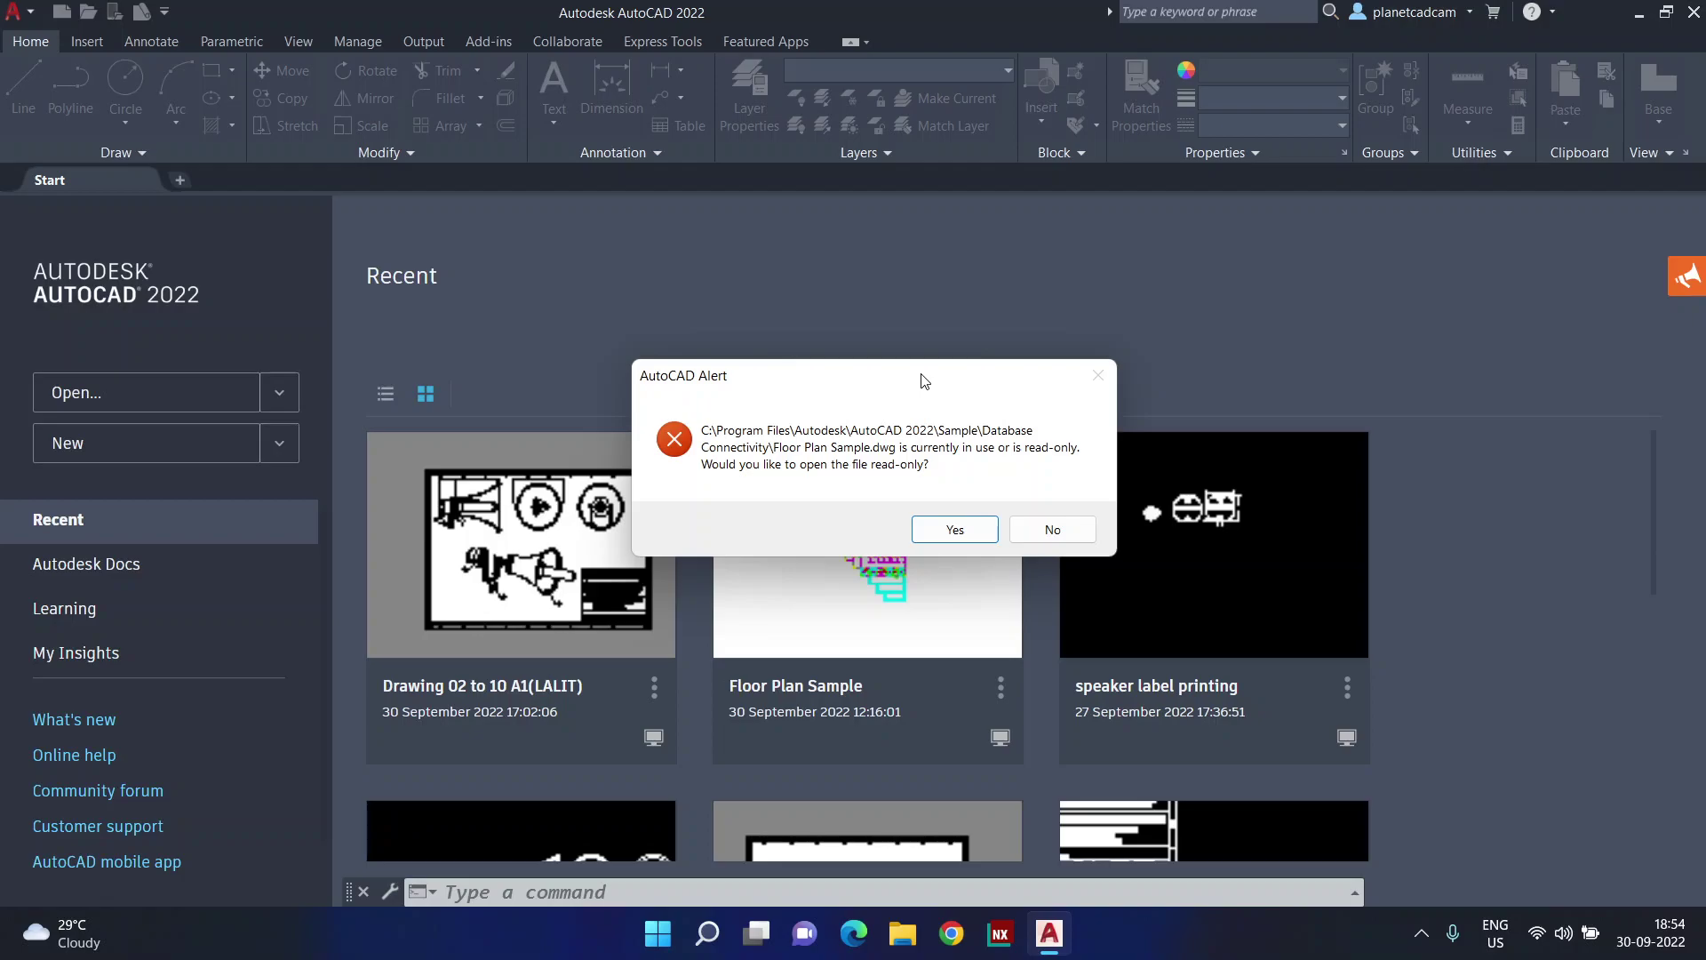
{"action": "left_click", "coordinate": [960, 532]}
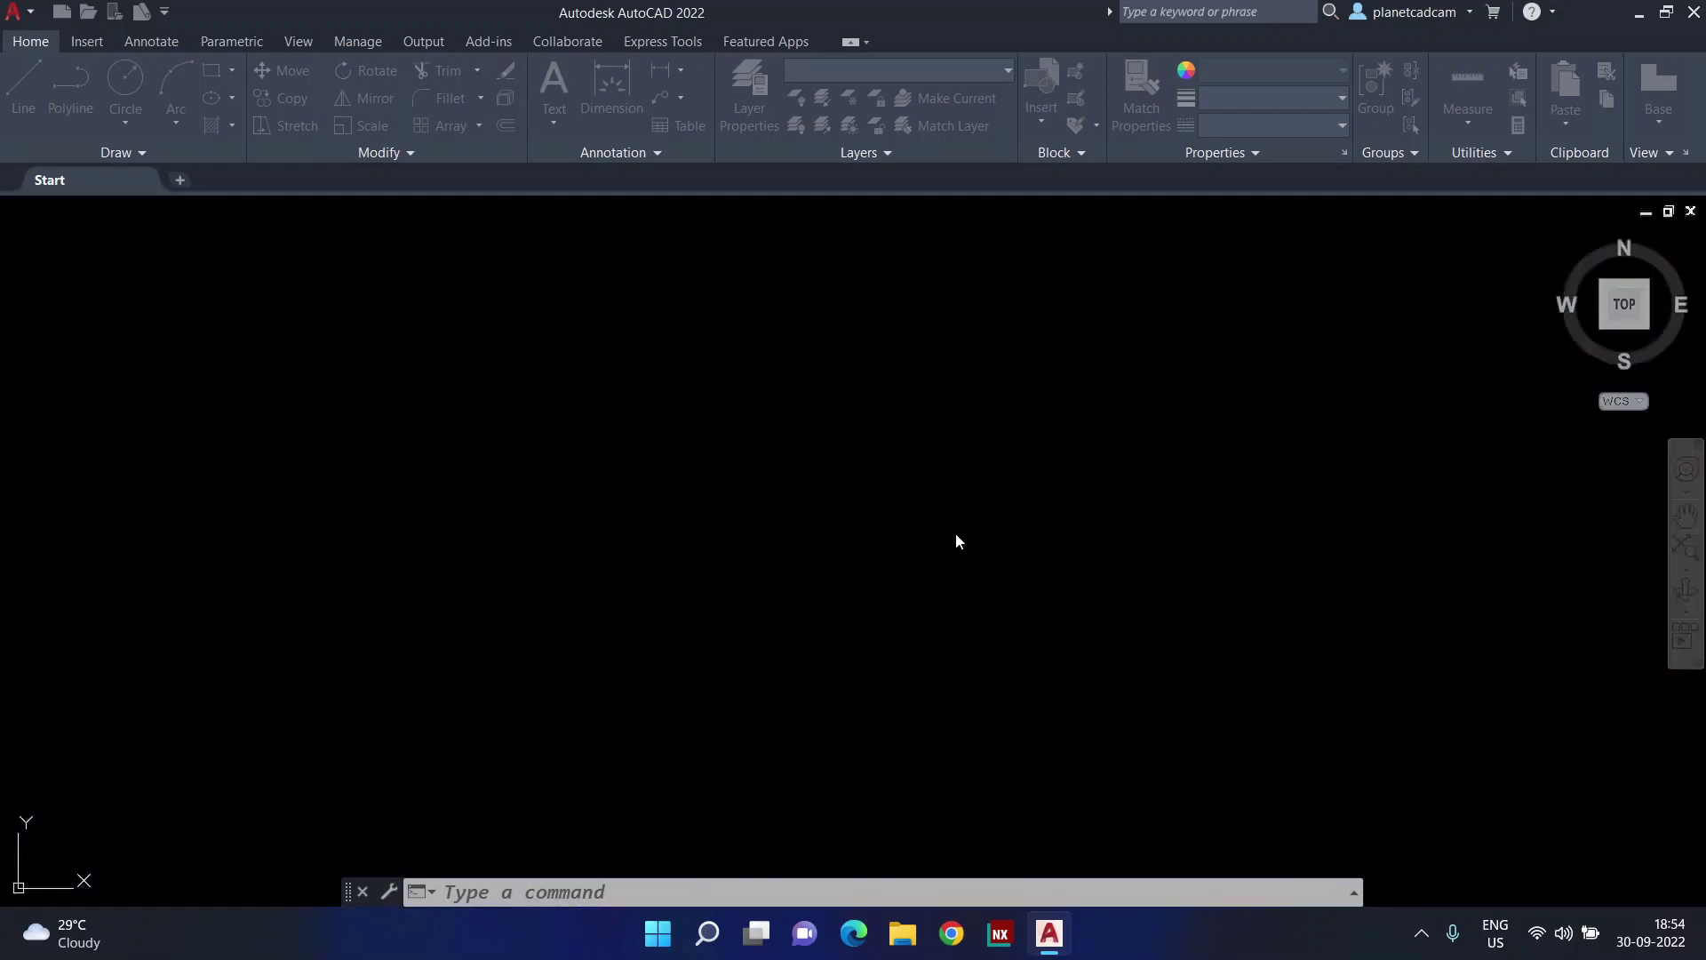
{"action": "middle_click_drag", "start_coordinate": [982, 526], "coordinate": [1096, 574]}
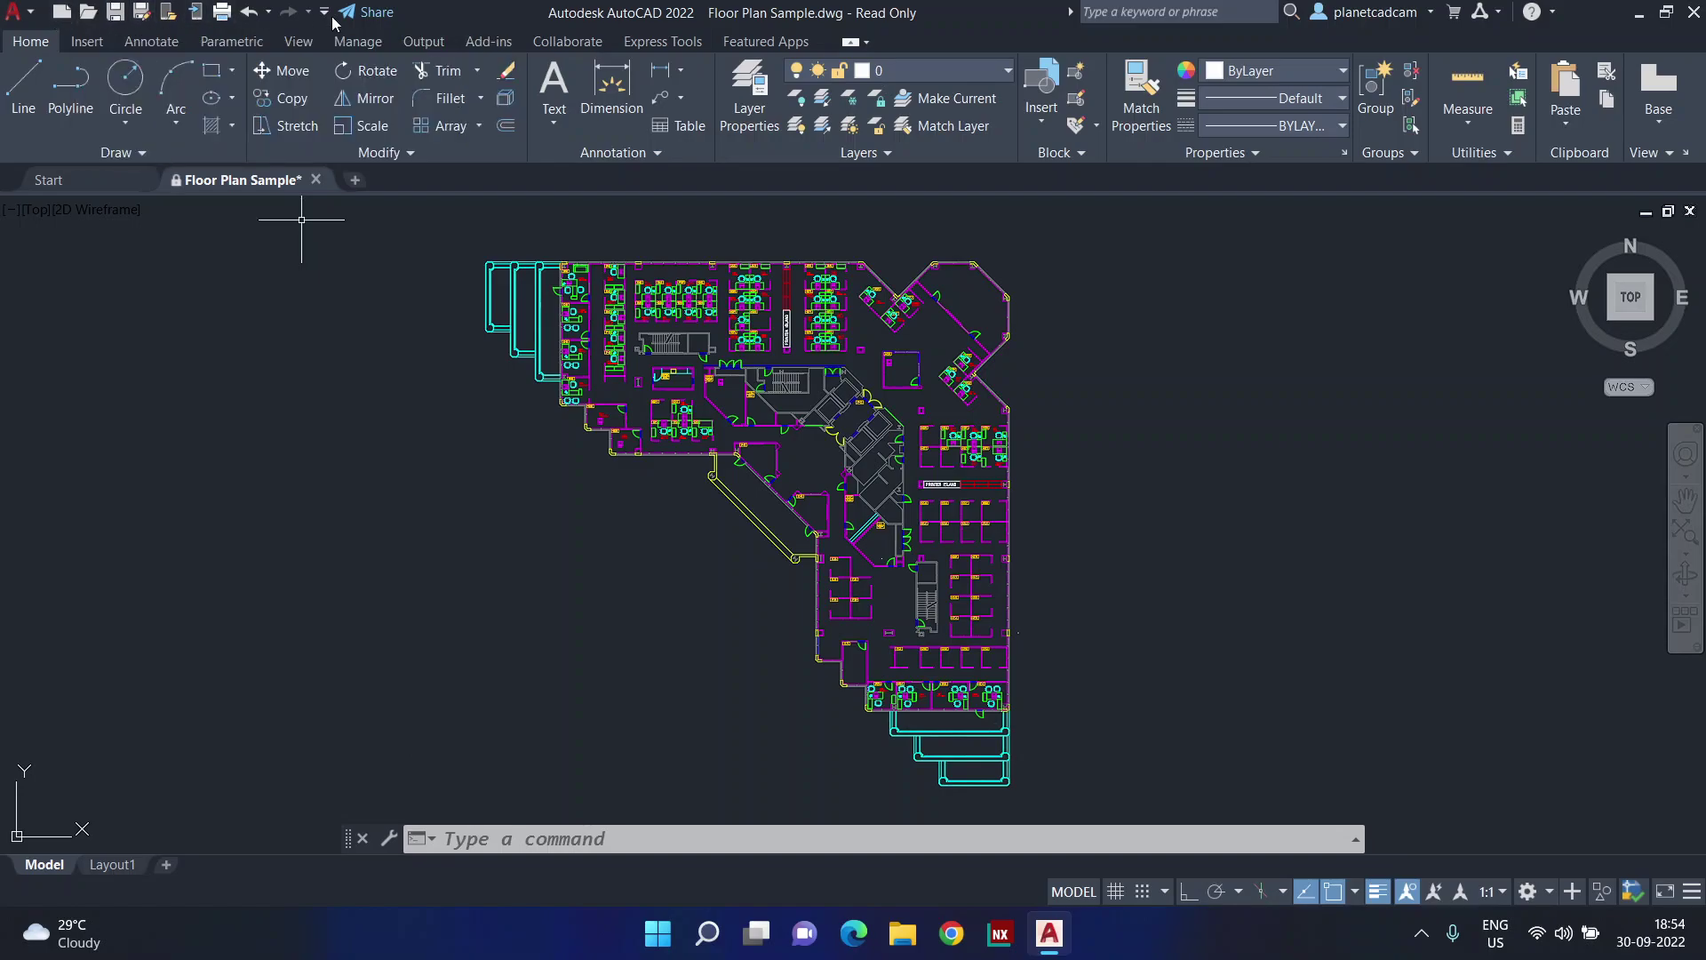
{"action": "left_click", "coordinate": [35, 13]}
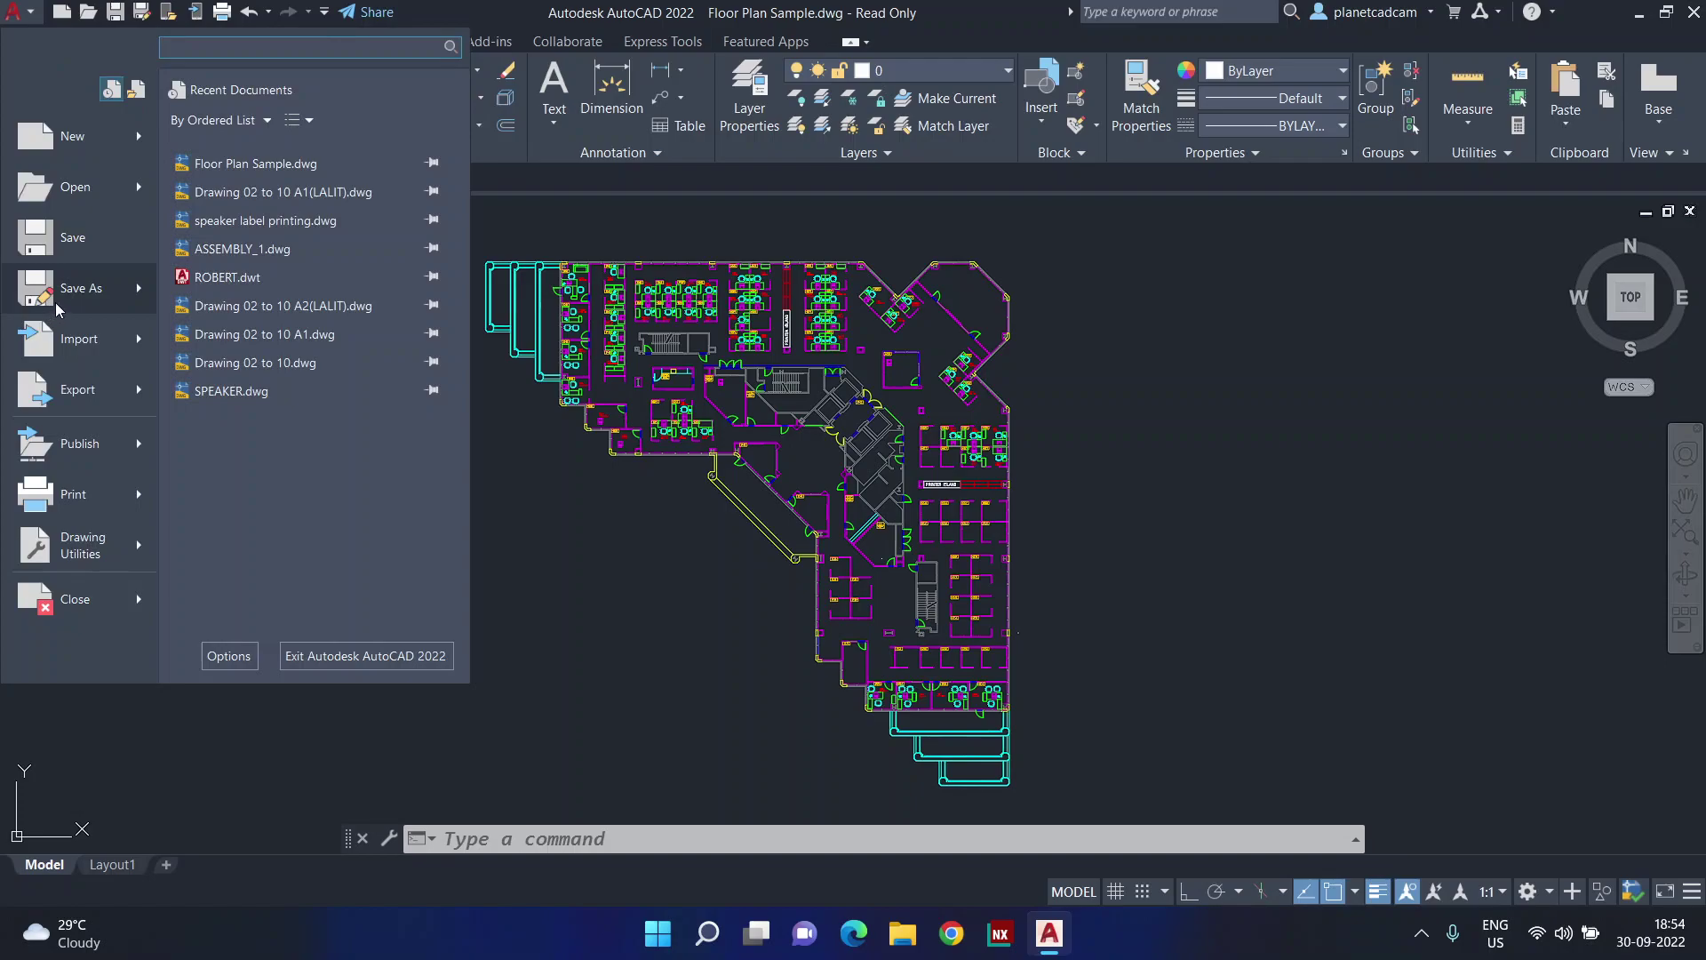
{"action": "mouse_move", "coordinate": [75, 305]}
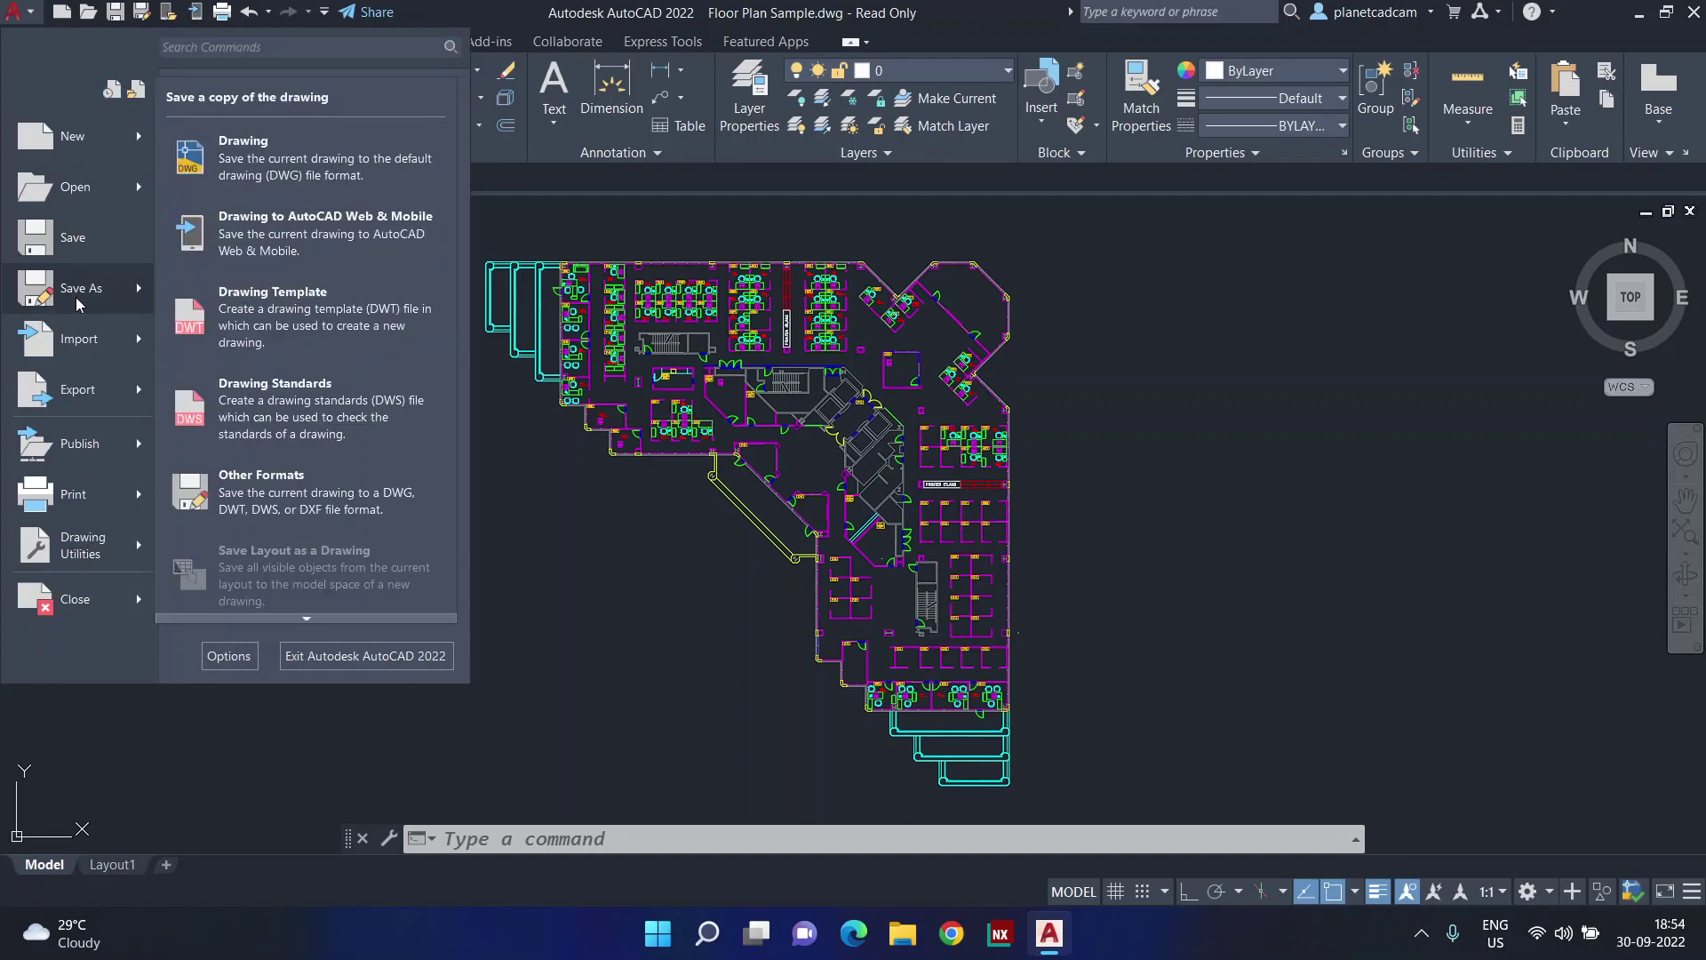
{"action": "left_click", "coordinate": [598, 612]}
{"action": "middle_click_drag", "start_coordinate": [591, 636], "coordinate": [619, 629]}
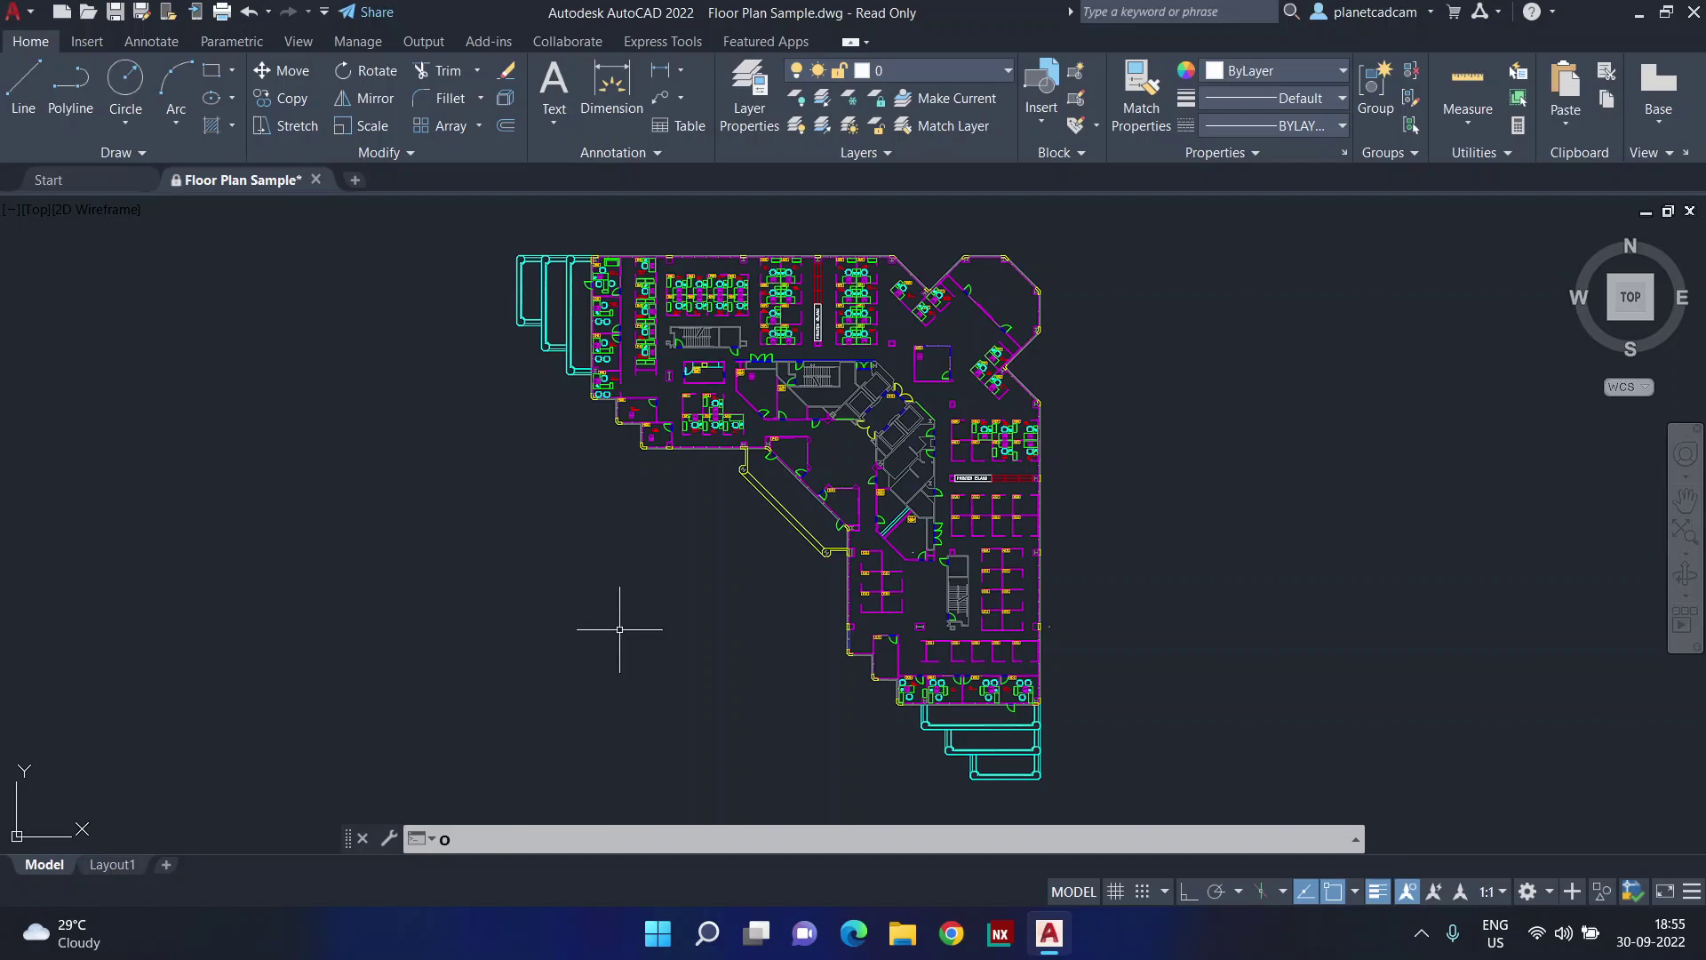
Set the uniform background of 2D model space to Black in the display options
{"action": "type", "text": "op"}
{"action": "key", "text": "Escape"}
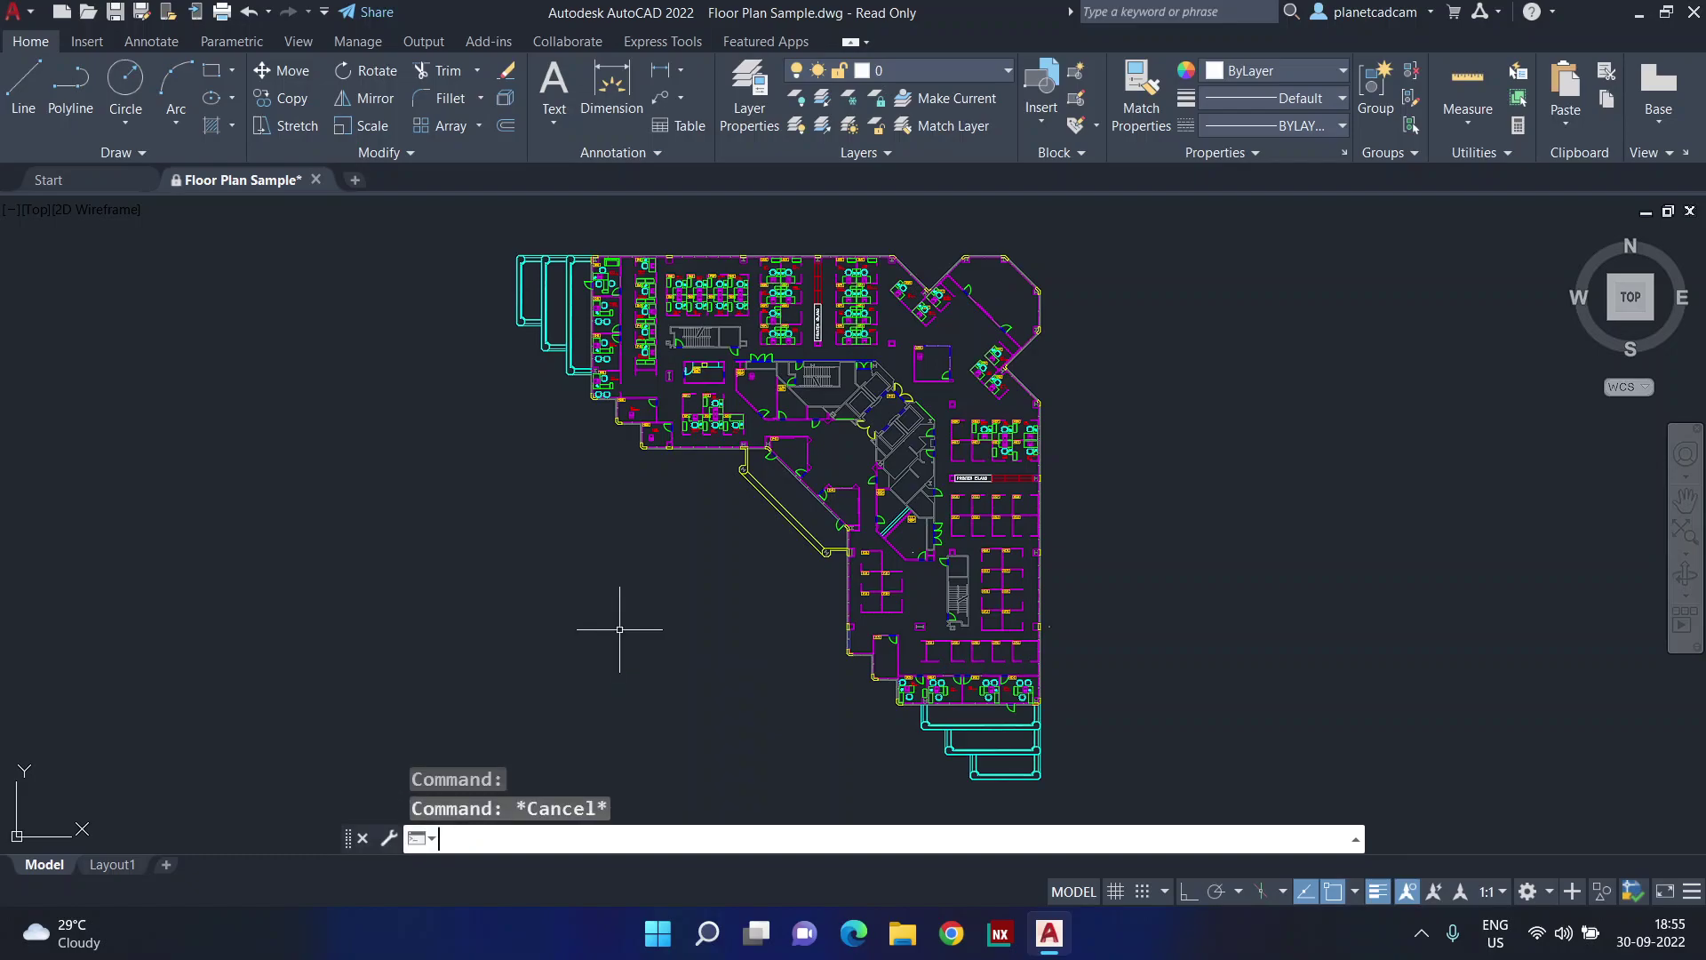
{"action": "right_click", "coordinate": [535, 492]}
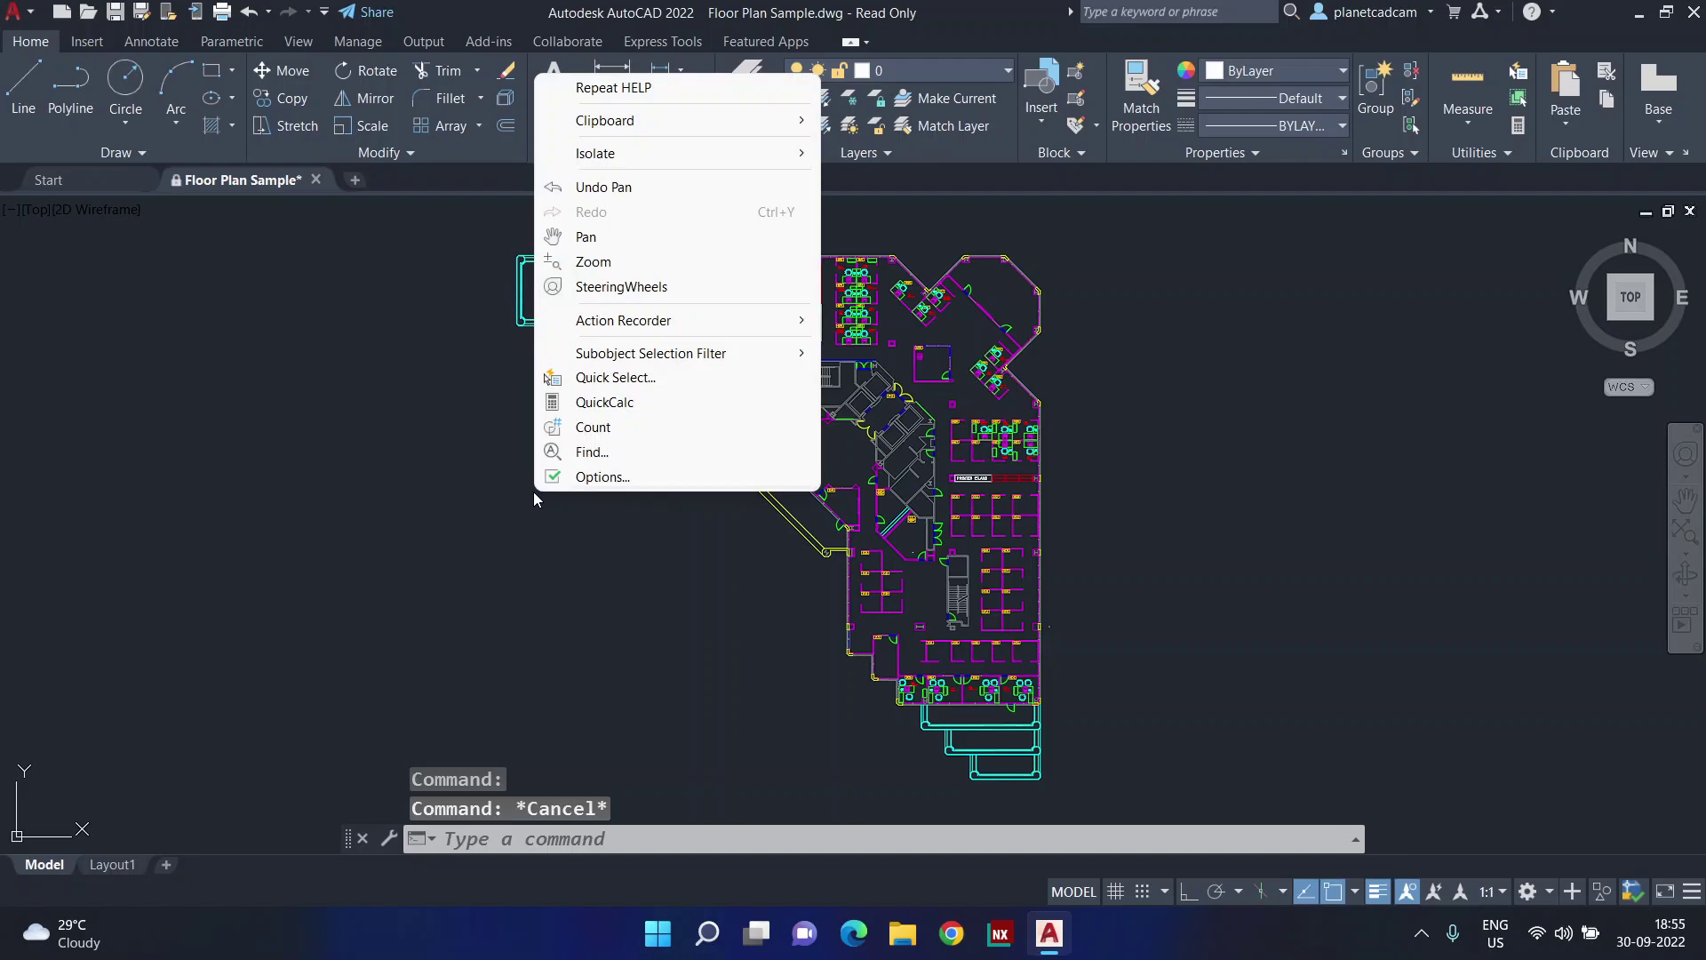
{"action": "left_click", "coordinate": [592, 480]}
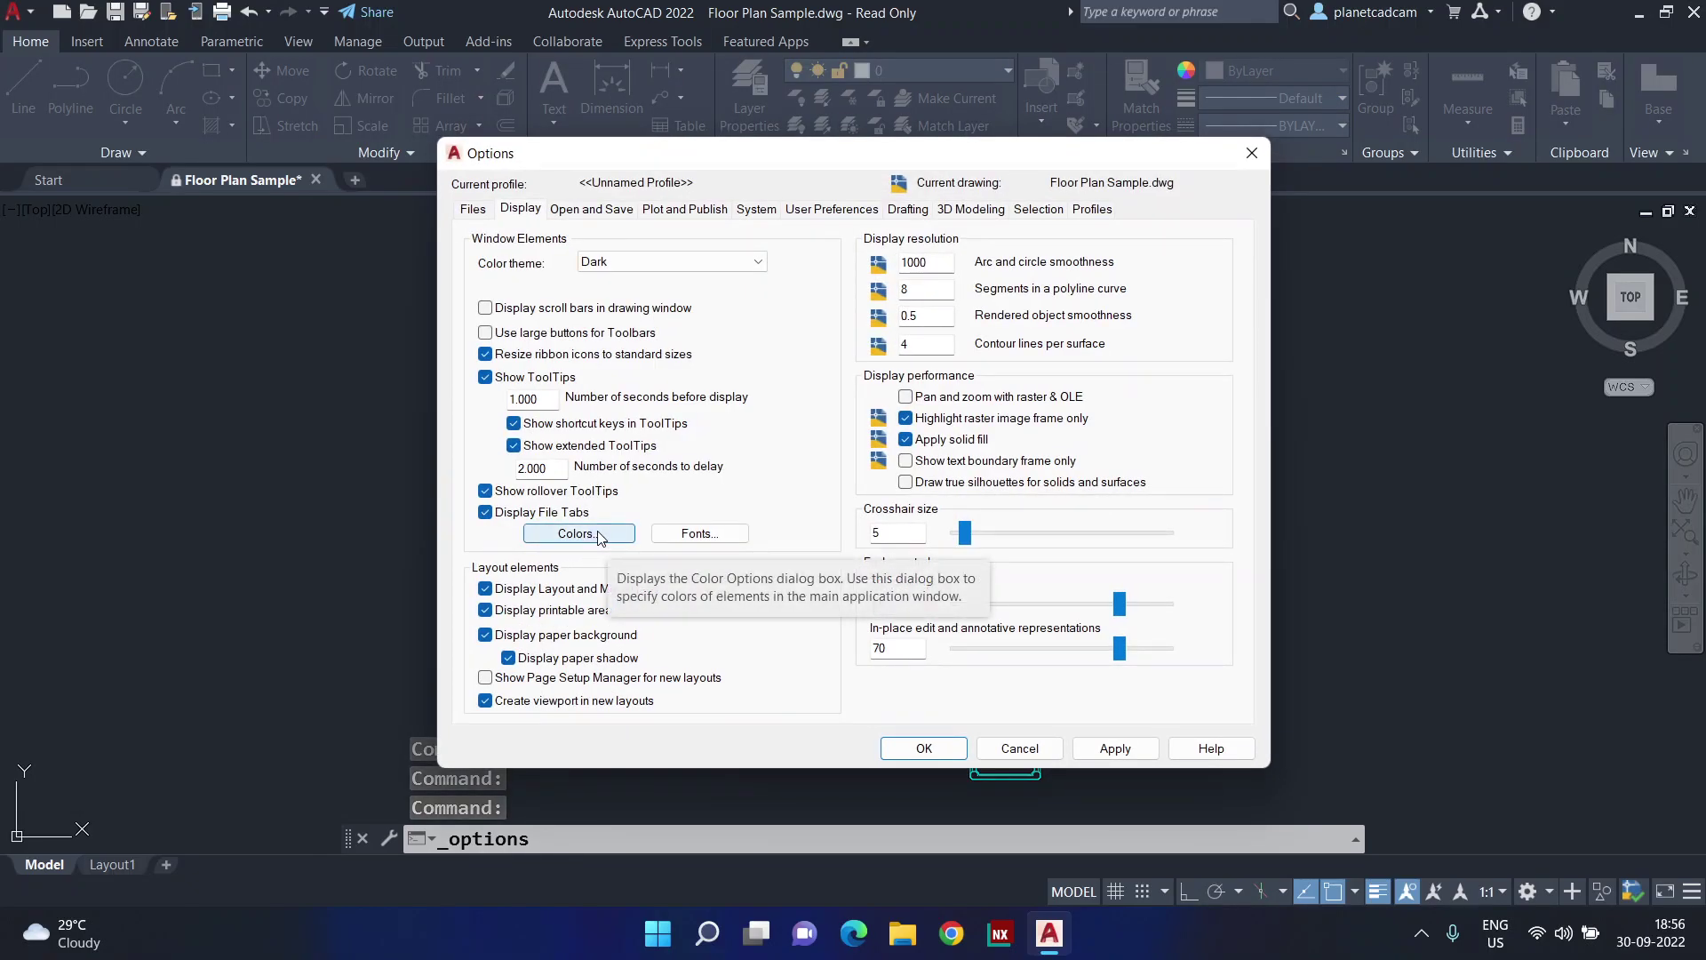
{"action": "left_click", "coordinate": [599, 536]}
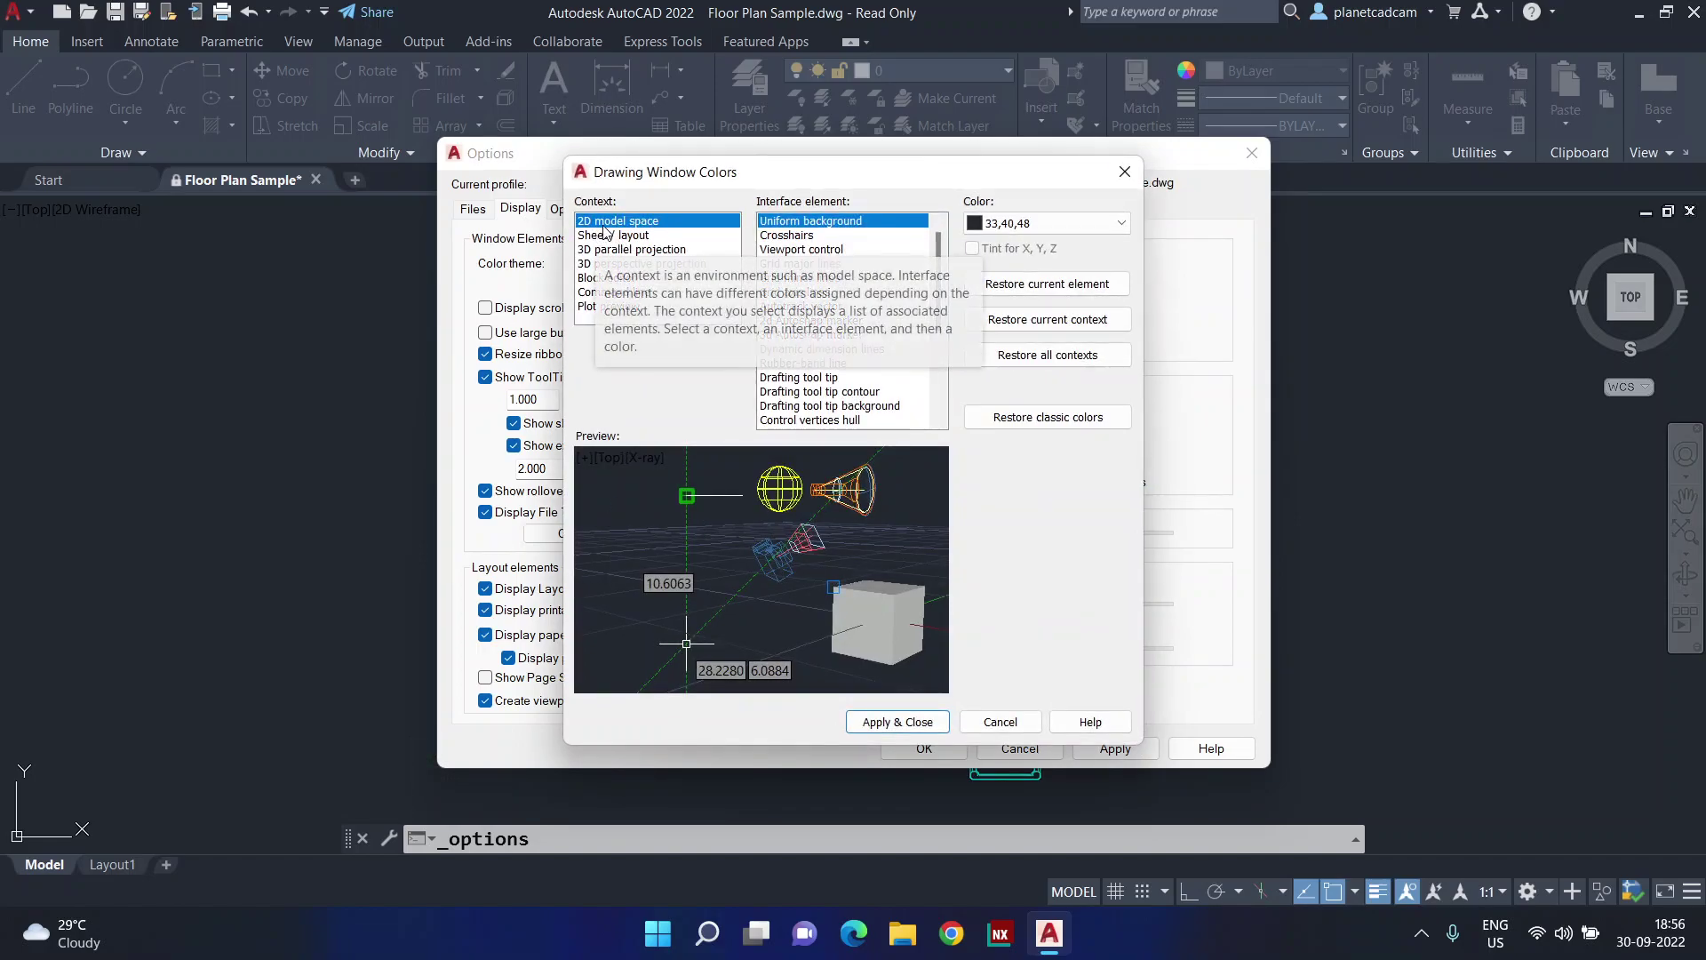
{"action": "left_click", "coordinate": [1018, 226]}
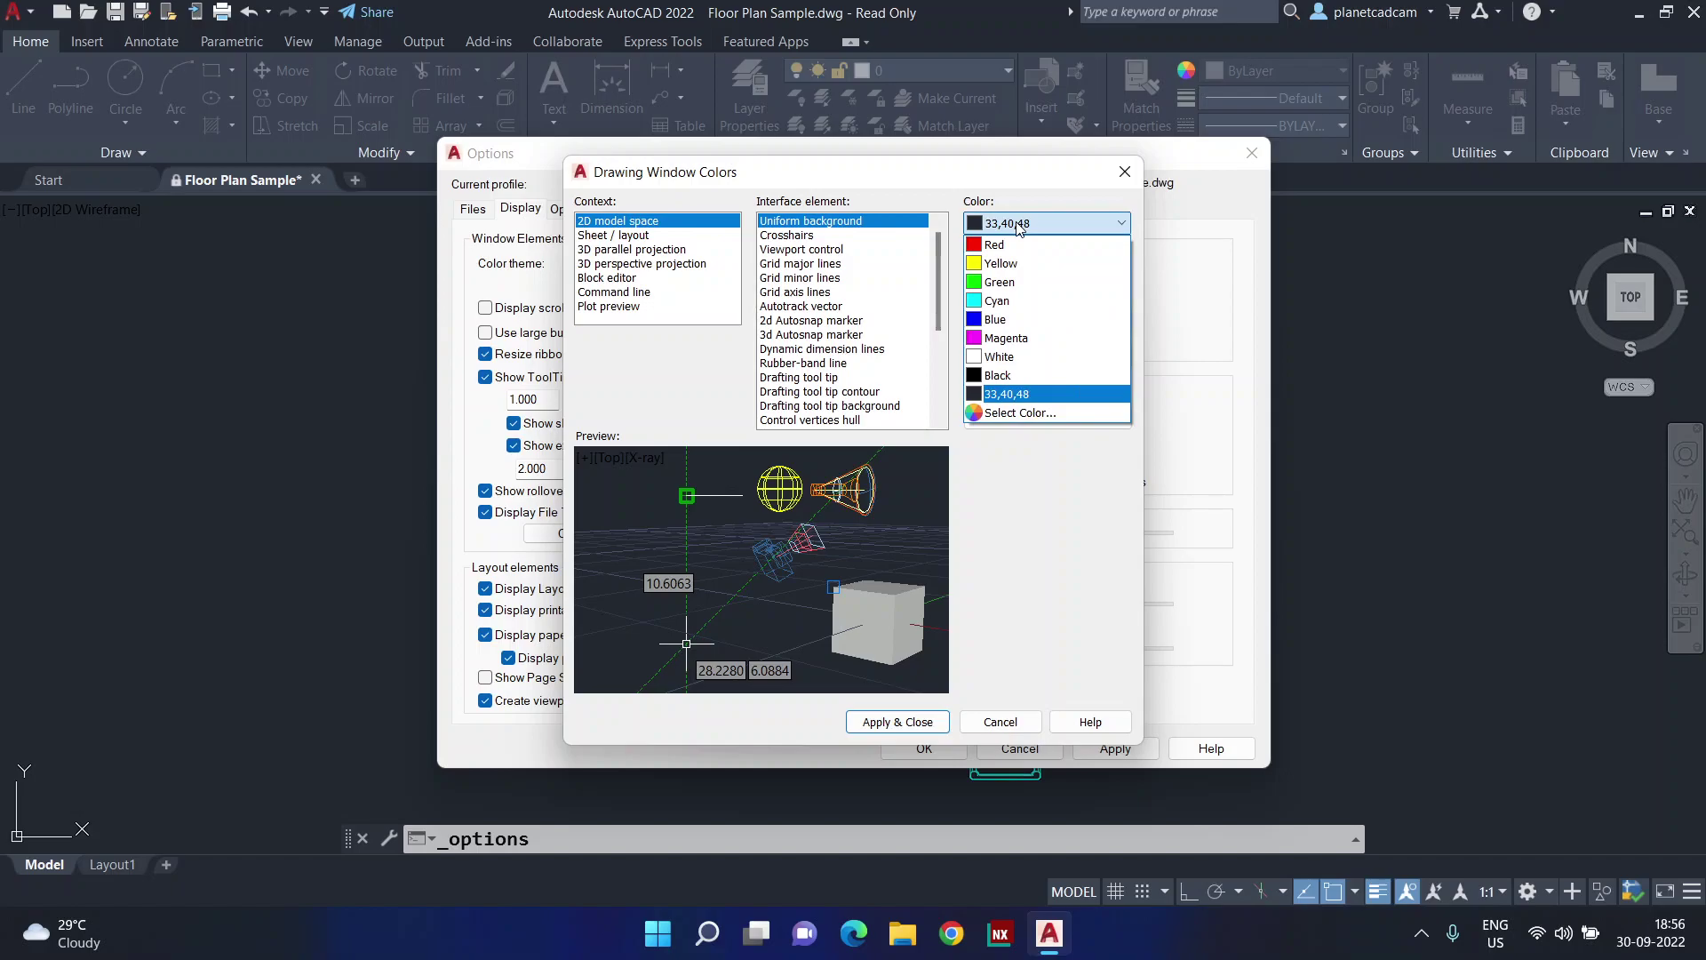
{"action": "left_click", "coordinate": [1017, 377]}
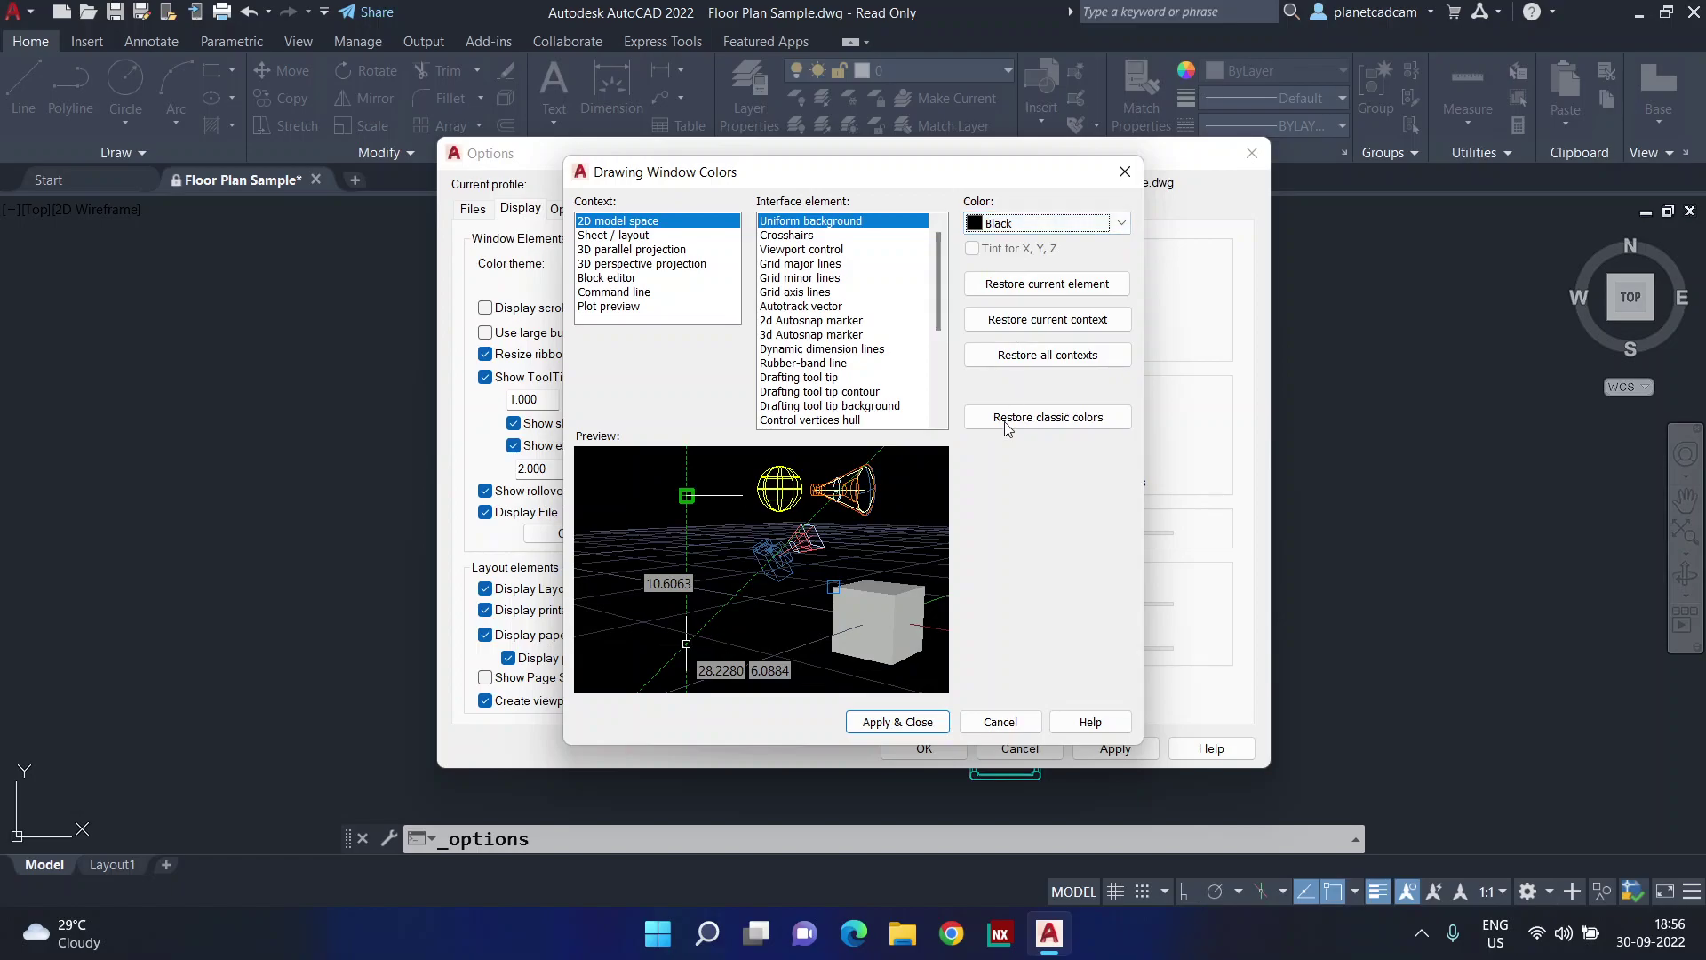
{"action": "left_click", "coordinate": [898, 722]}
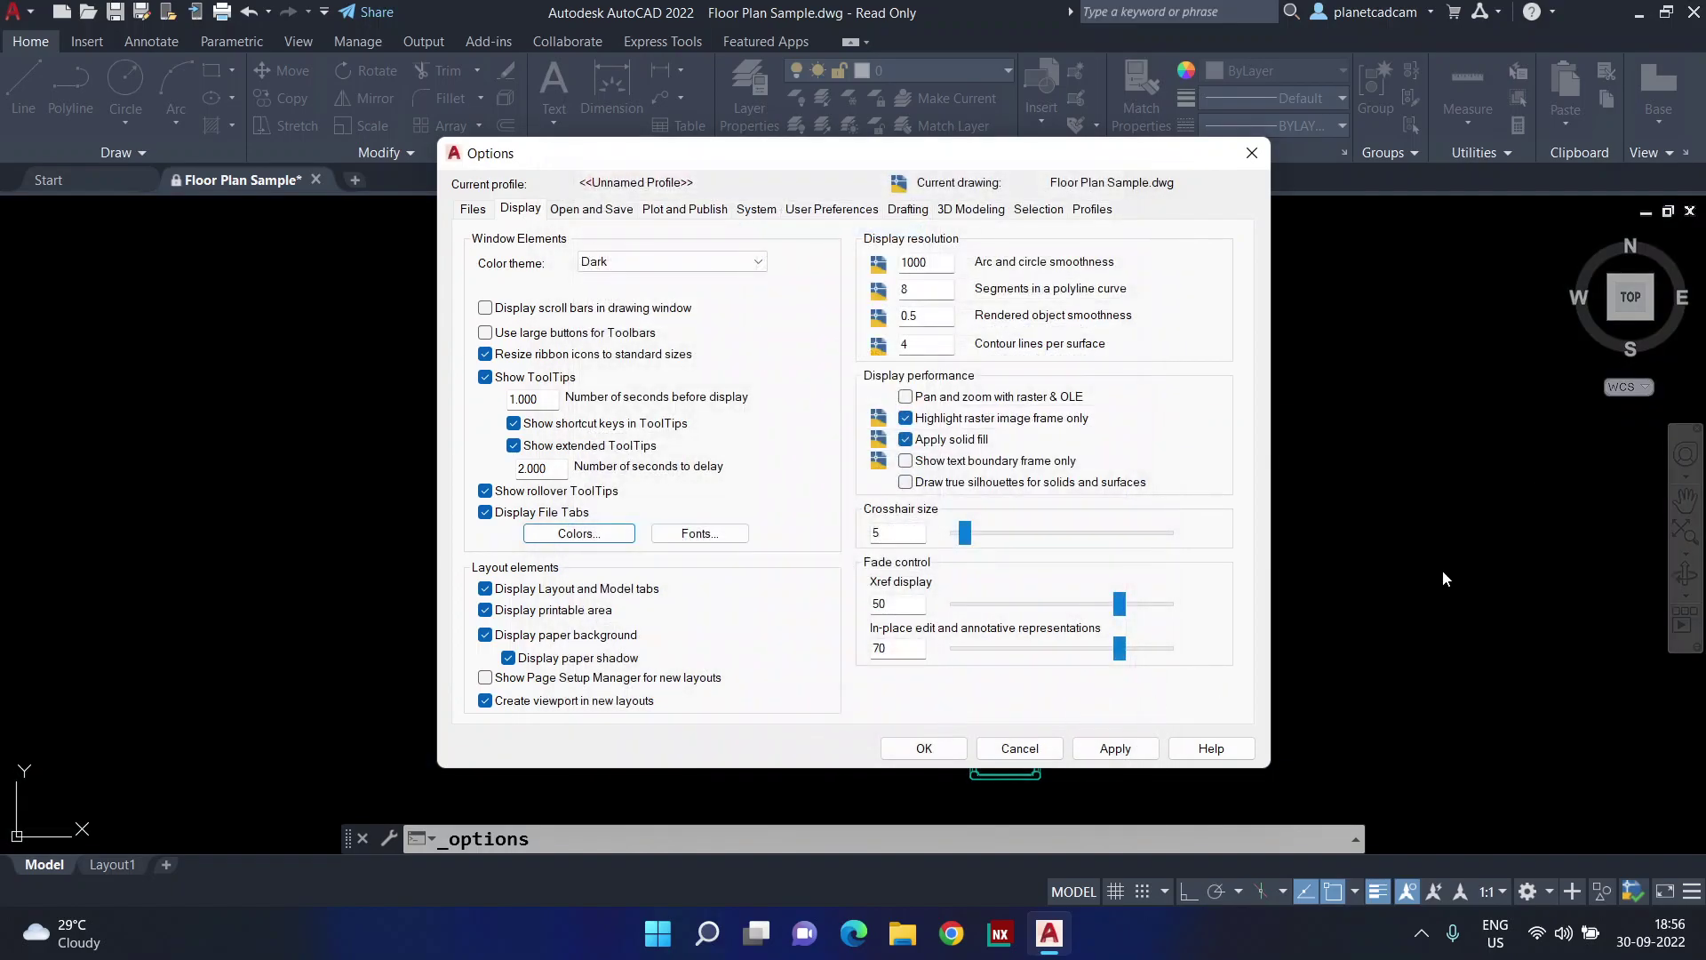
Change the uniform background of 2D model space to Yellow
{"action": "left_click_drag", "start_coordinate": [839, 162], "coordinate": [545, 121]}
{"action": "left_click", "coordinate": [313, 493]}
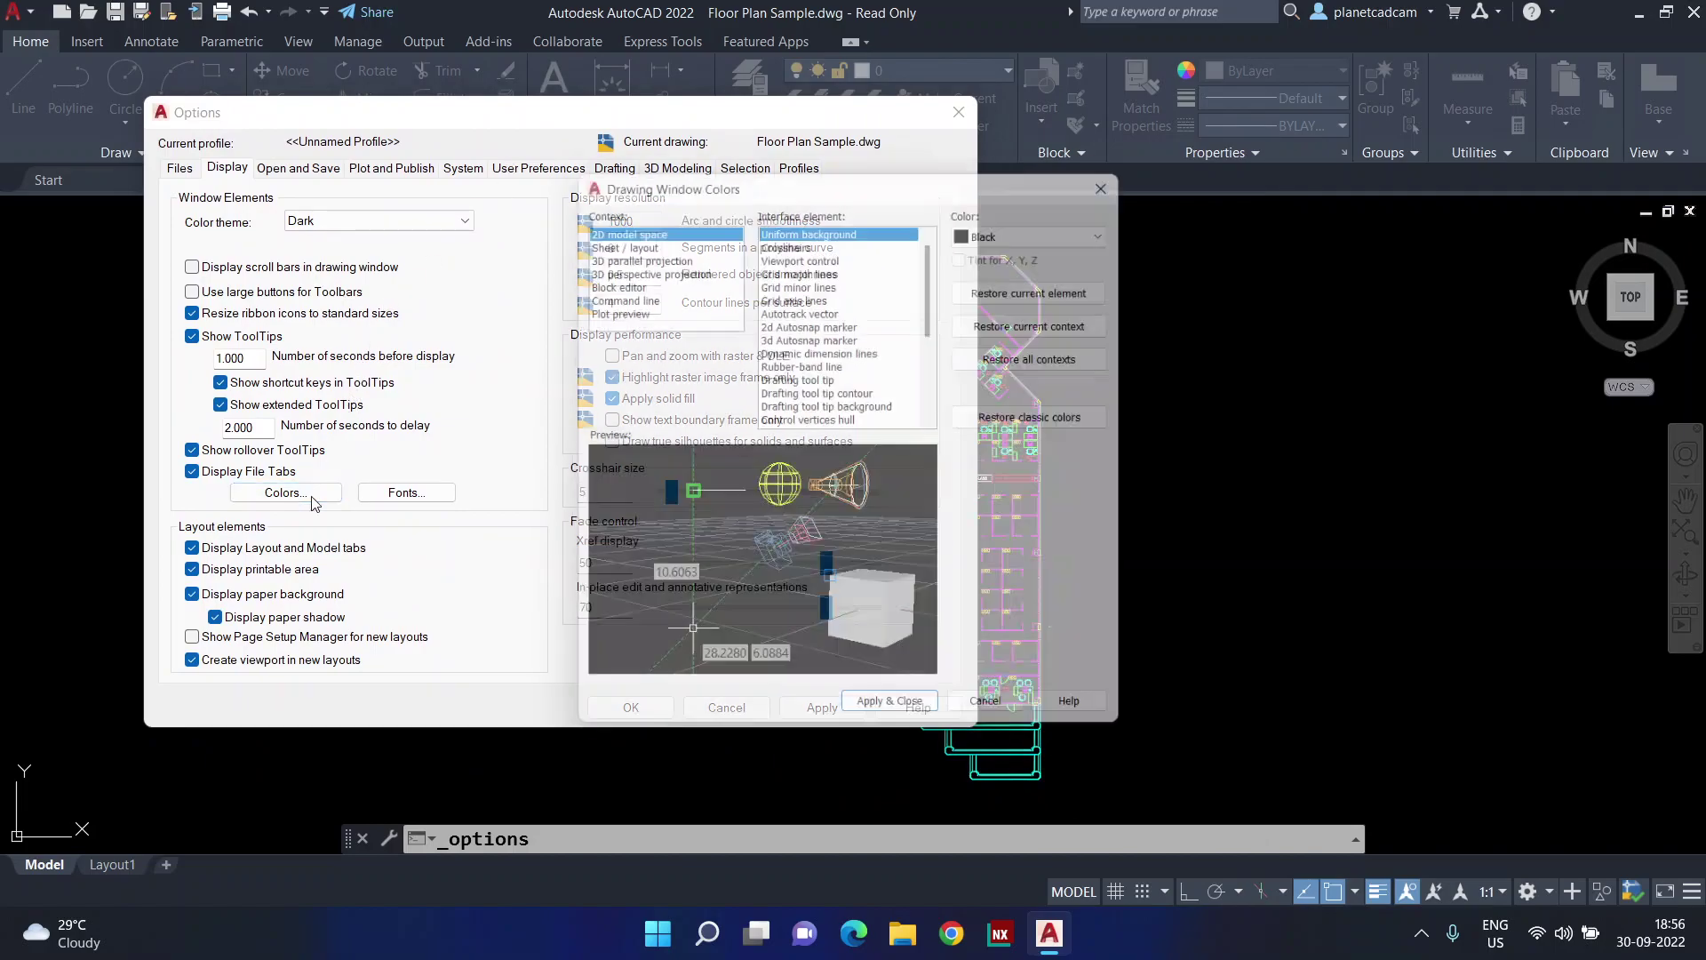
{"action": "left_click", "coordinate": [1041, 223]}
{"action": "left_click", "coordinate": [1000, 268]}
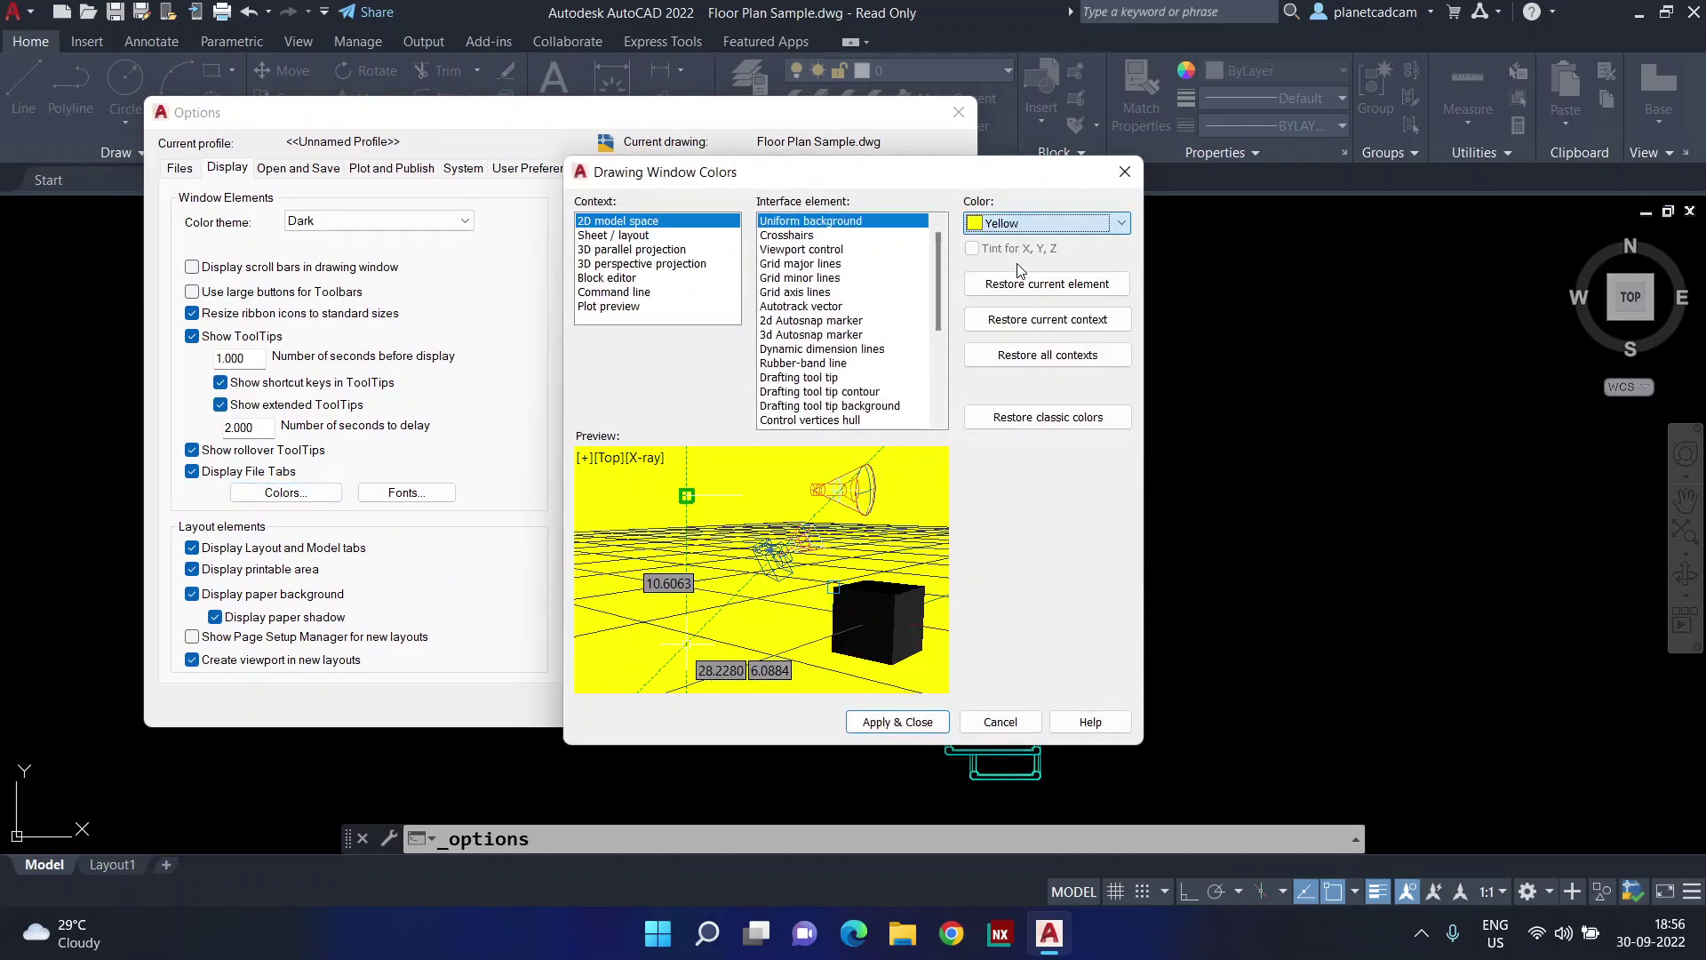
{"action": "left_click", "coordinate": [897, 722]}
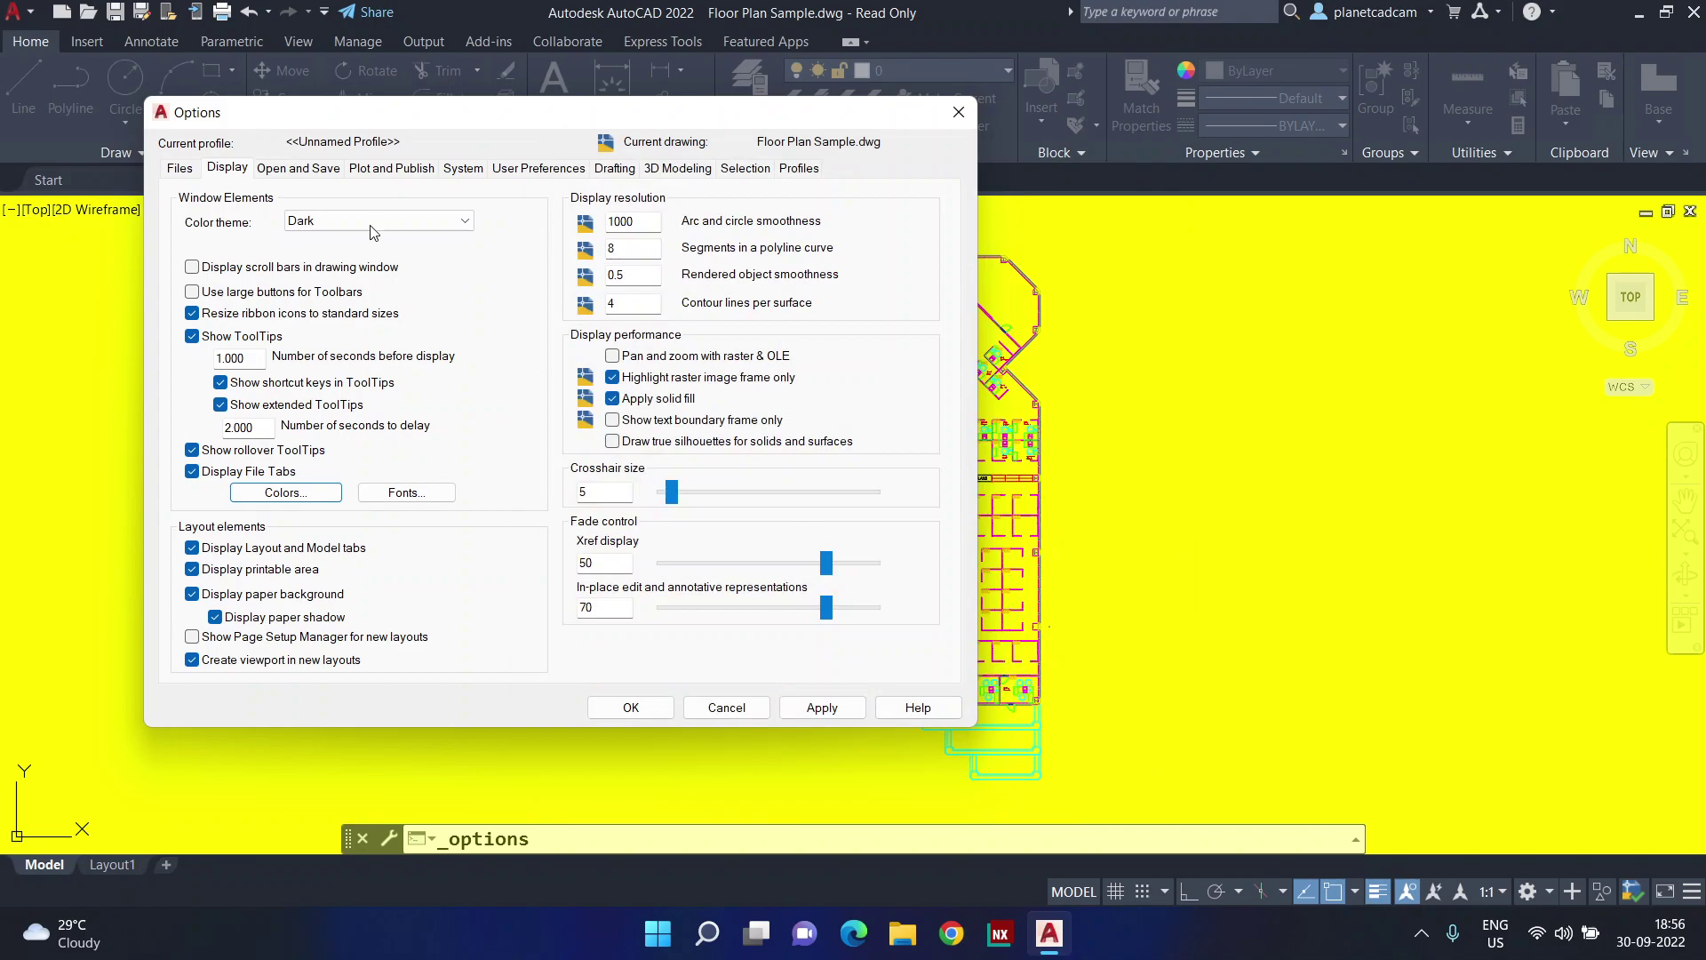
Return the 2D model space uniform background to Black and accept the options
{"action": "left_click", "coordinate": [292, 494]}
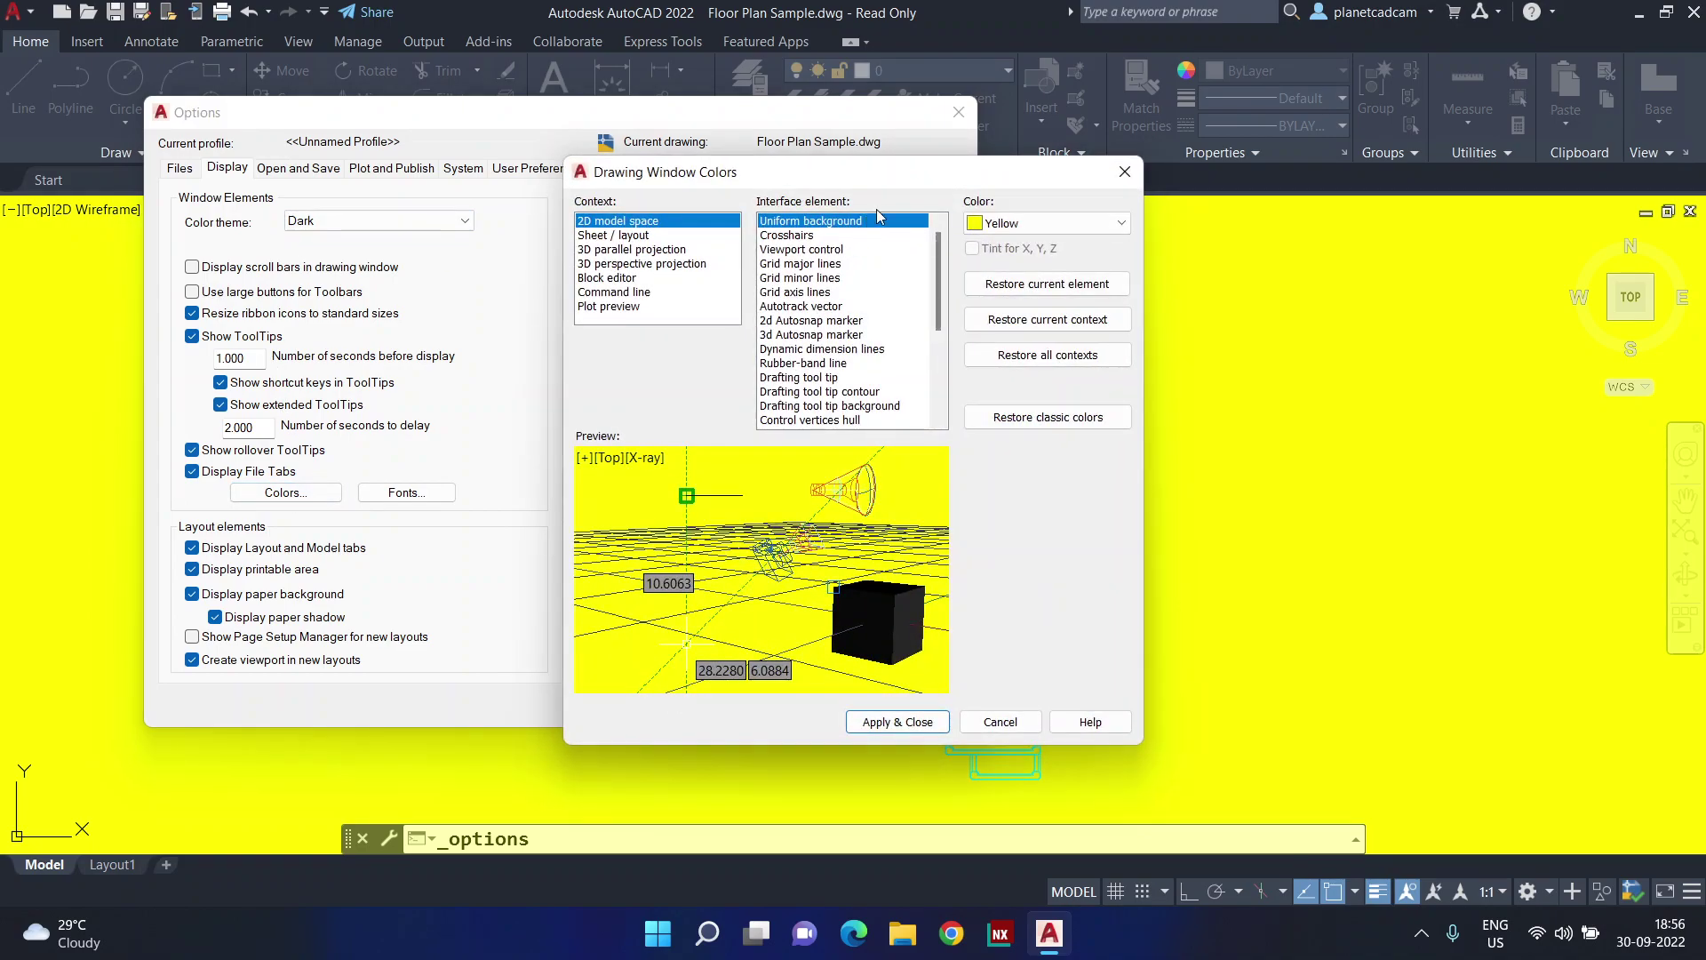
{"action": "left_click", "coordinate": [1062, 224]}
{"action": "left_click", "coordinate": [1022, 375]}
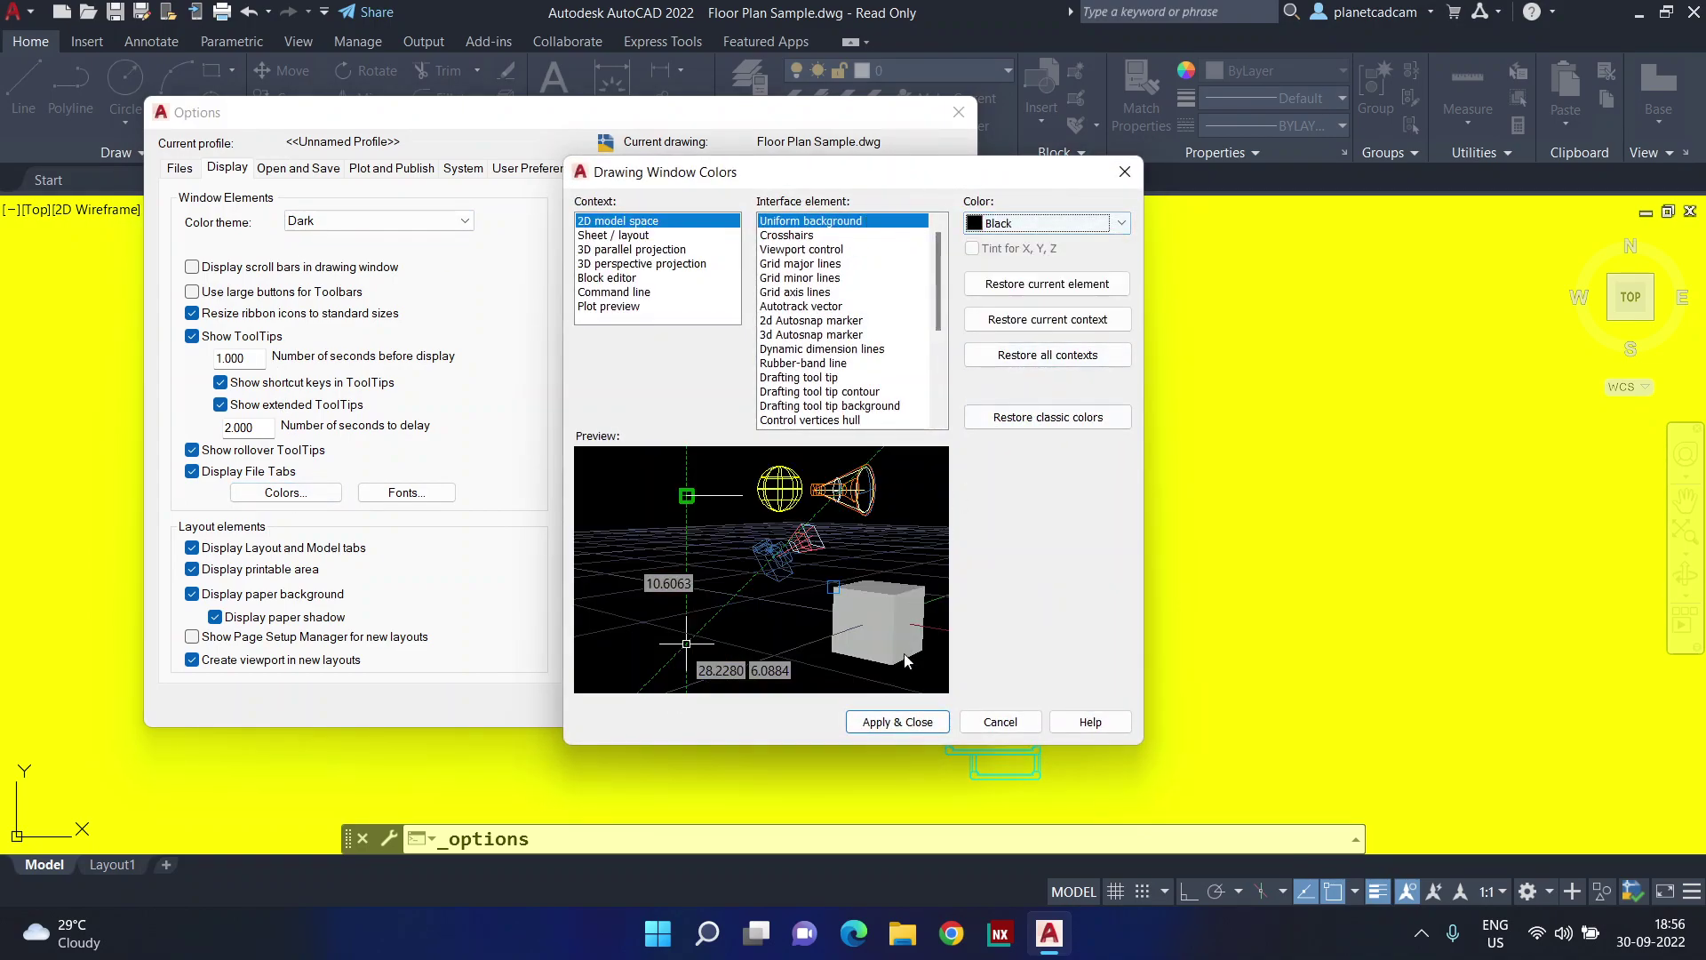
{"action": "left_click", "coordinate": [893, 727]}
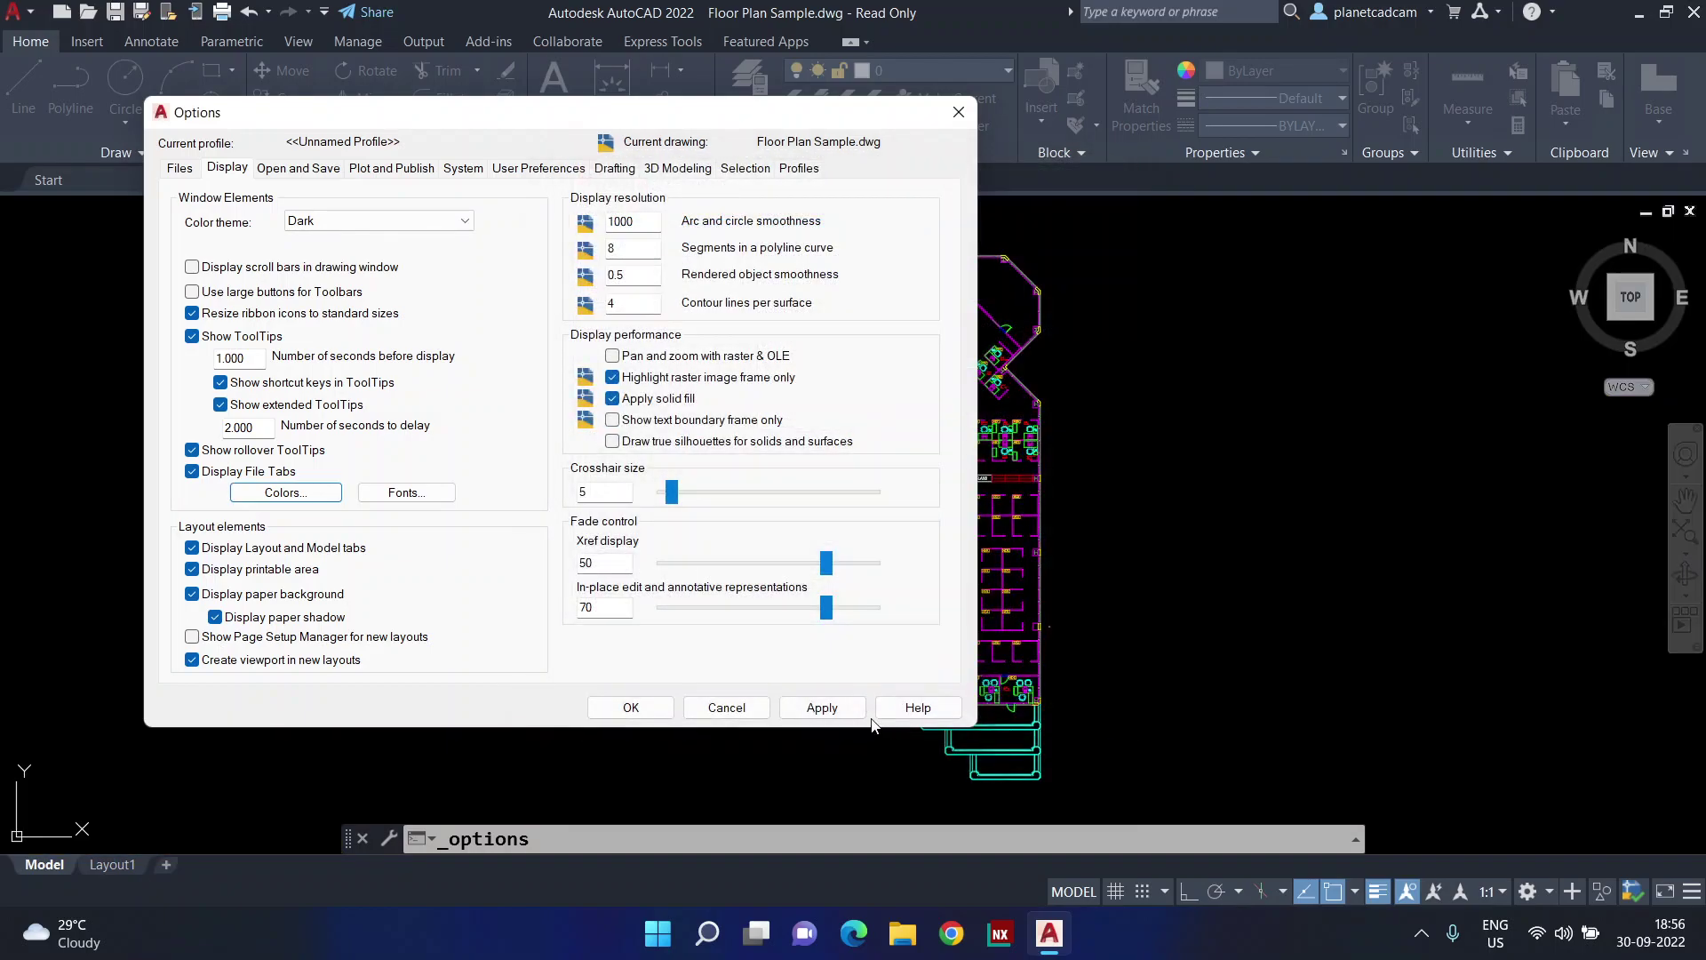
{"action": "left_click", "coordinate": [631, 708]}
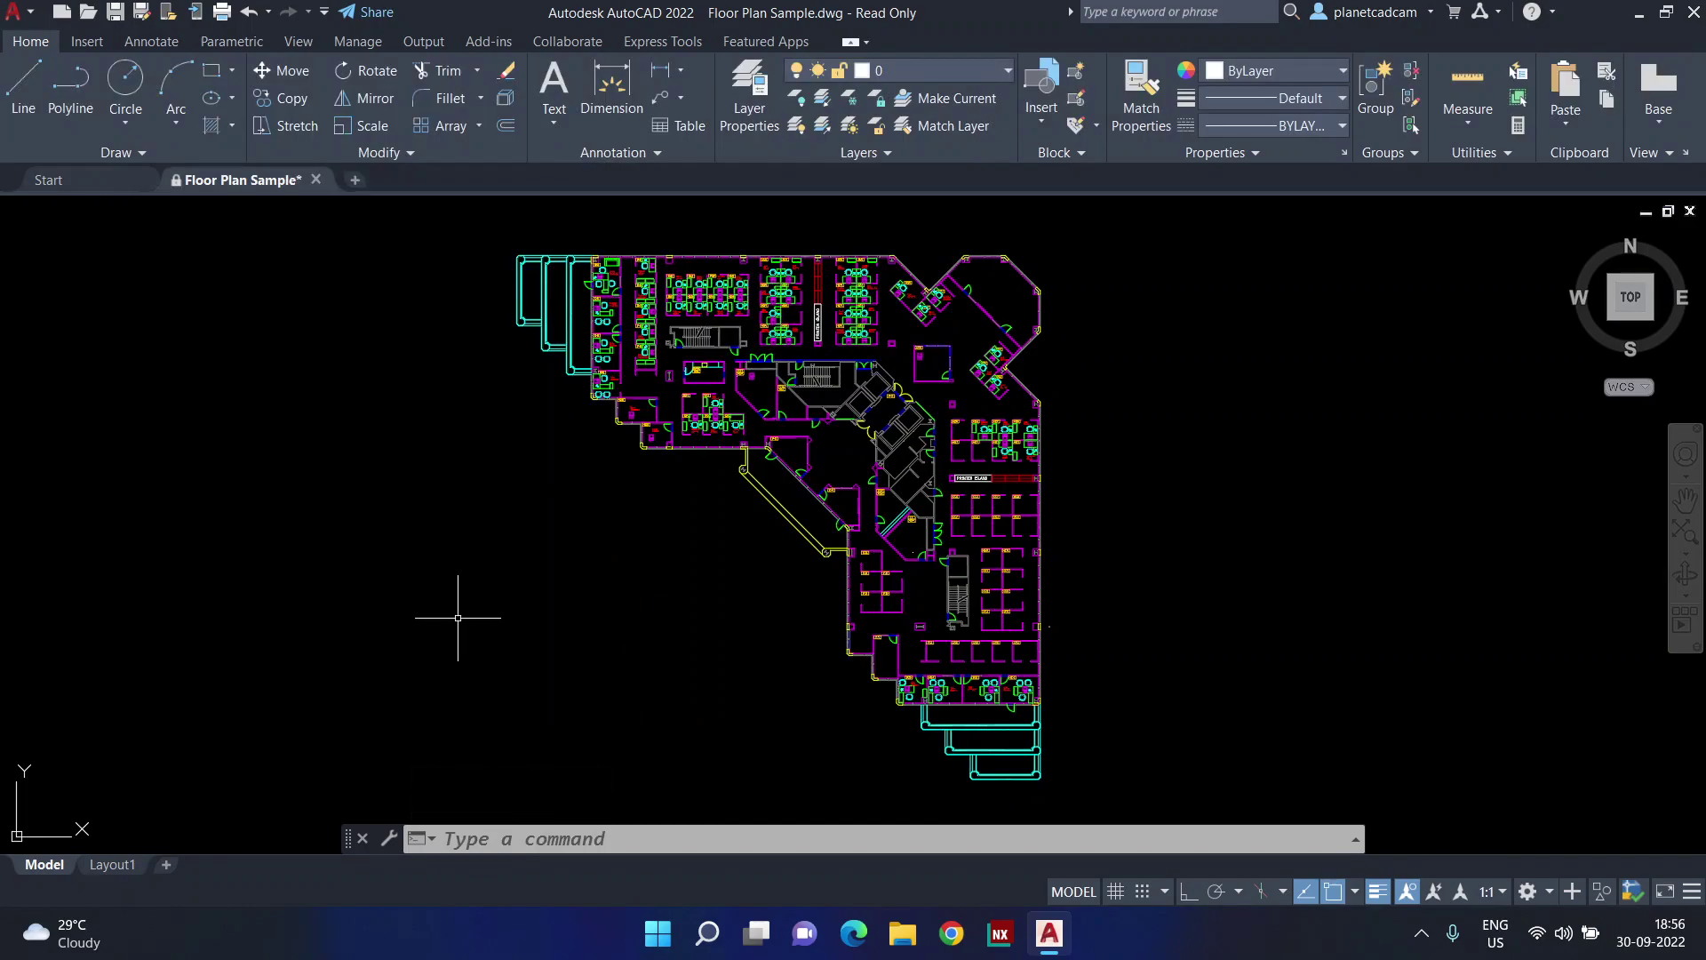
{"action": "mouse_move", "coordinate": [633, 374]}
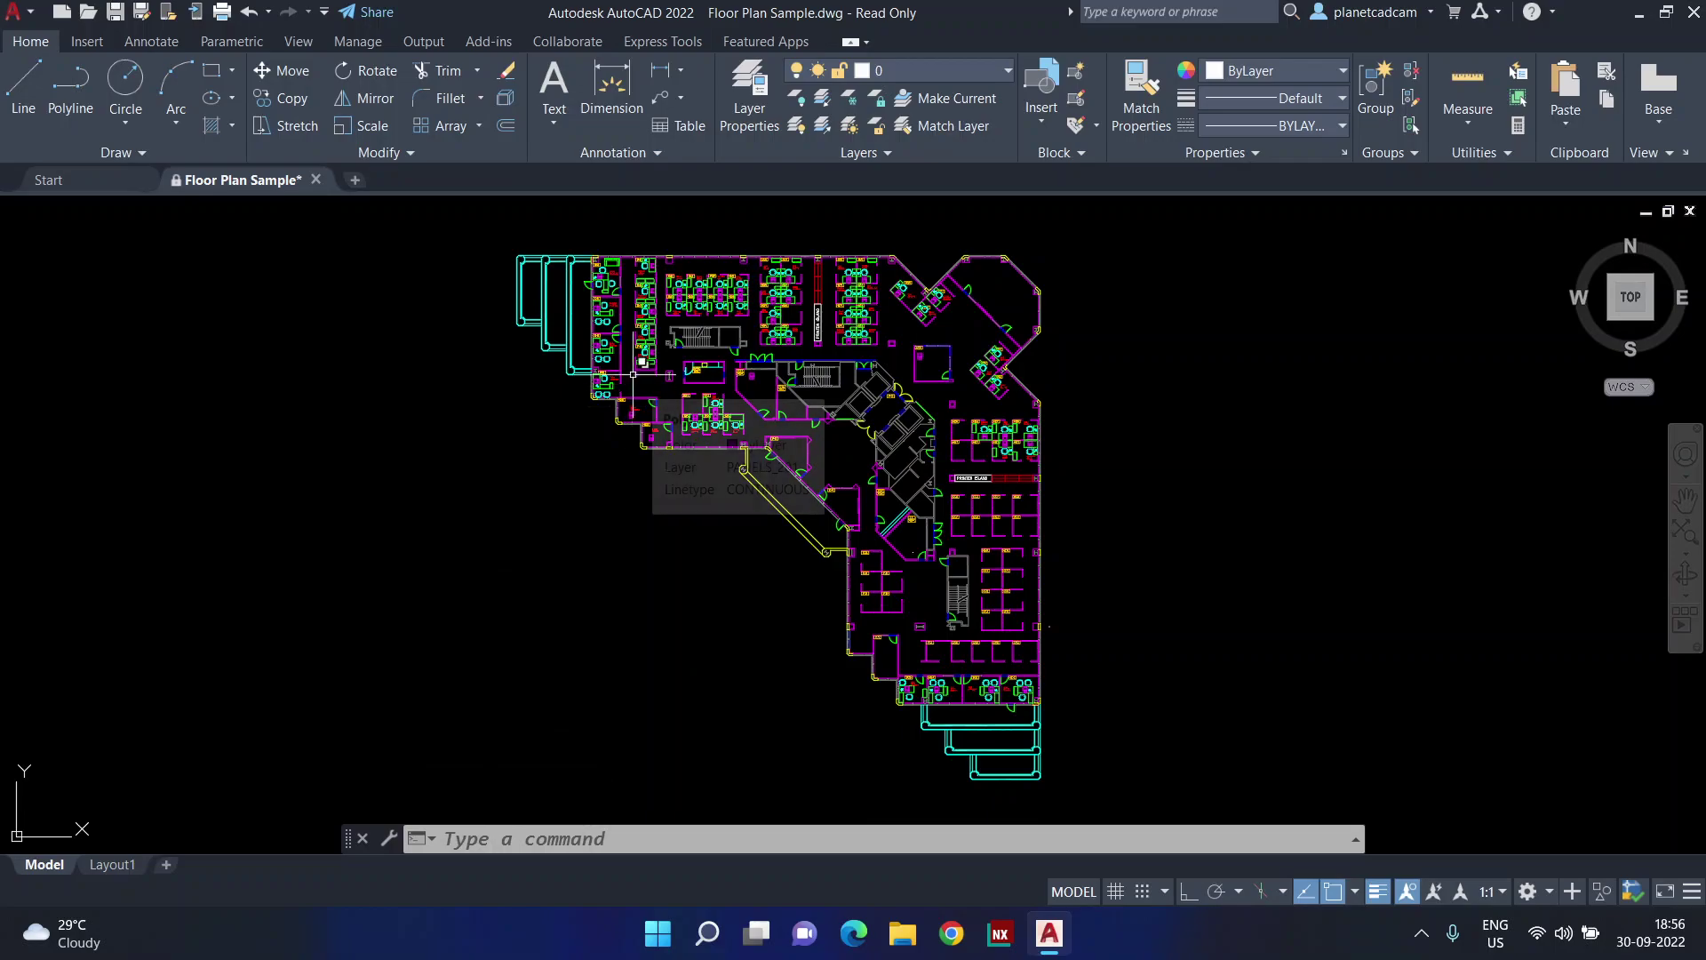
{"action": "scroll", "coordinate": [658, 265], "scroll_direction": "up", "scroll_amount": 4}
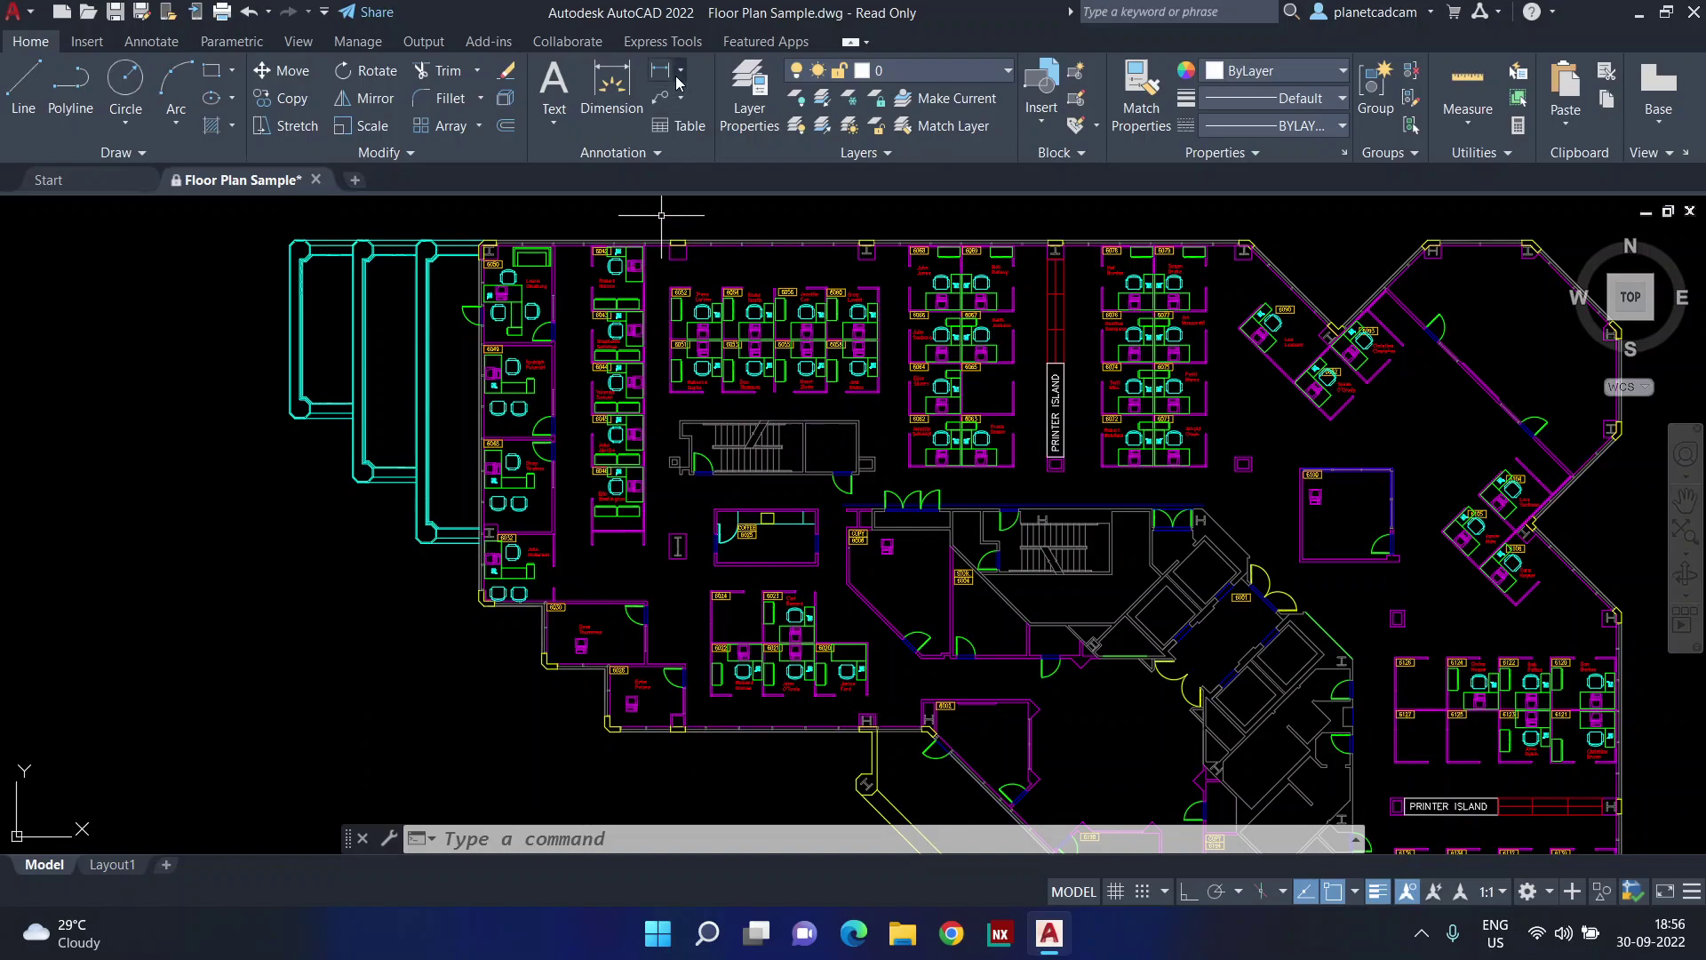
{"action": "left_click", "coordinate": [298, 42]}
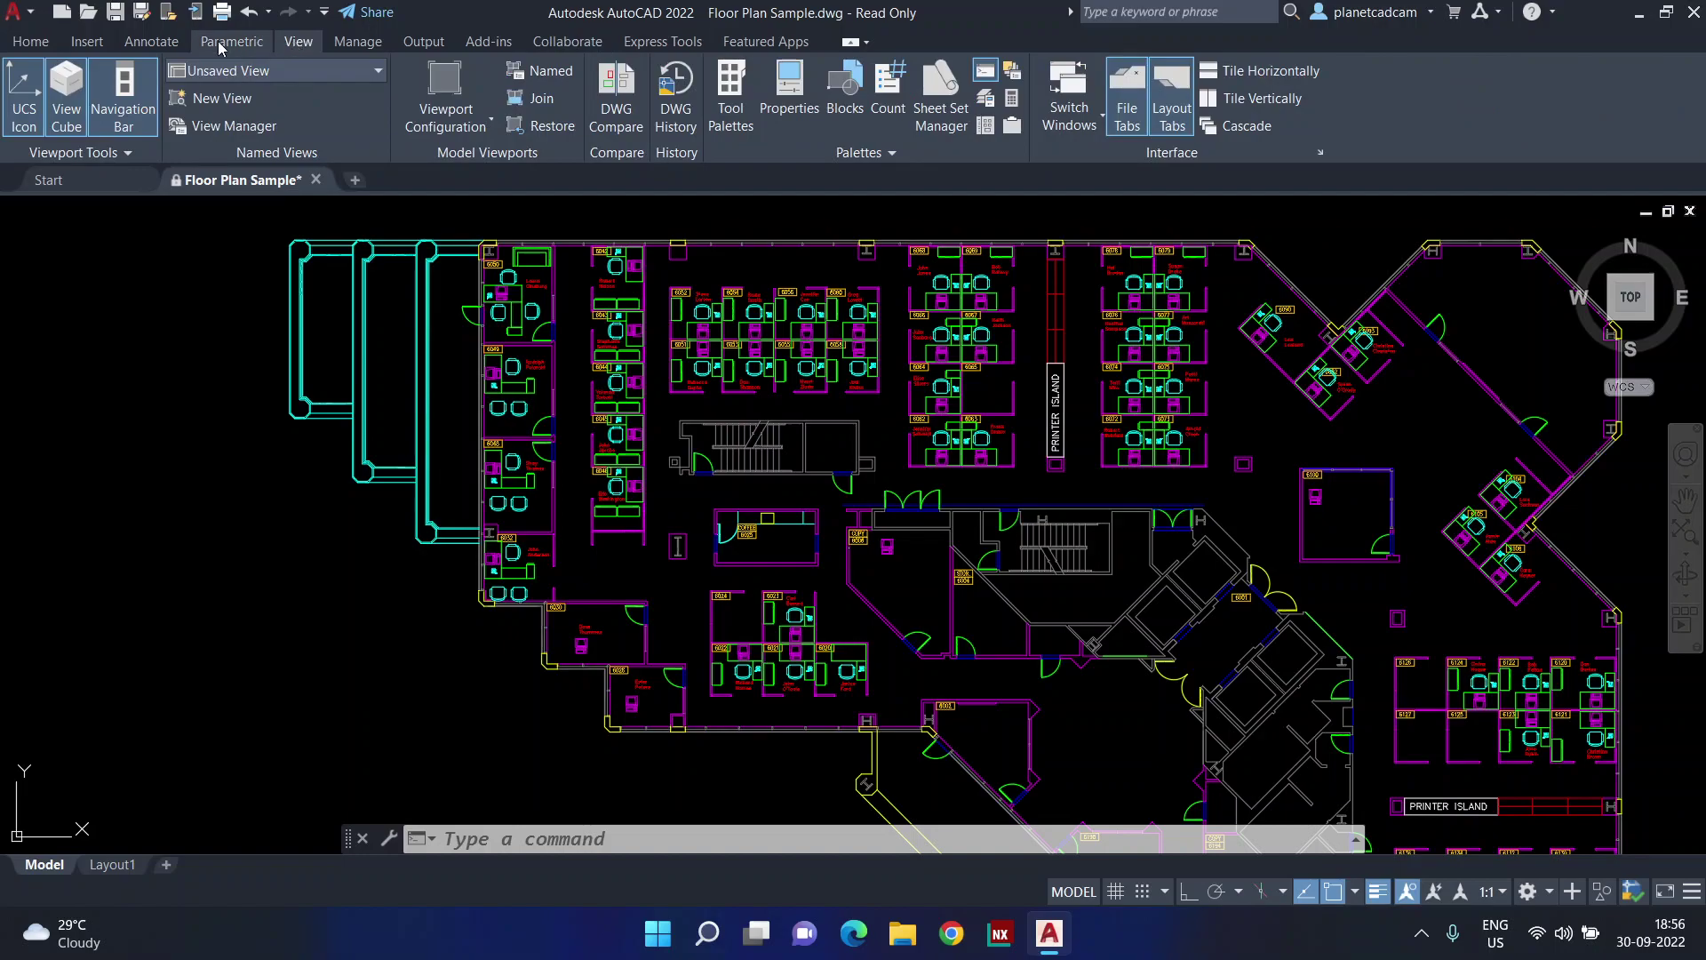
{"action": "left_click", "coordinate": [87, 42]}
{"action": "left_click", "coordinate": [298, 44]}
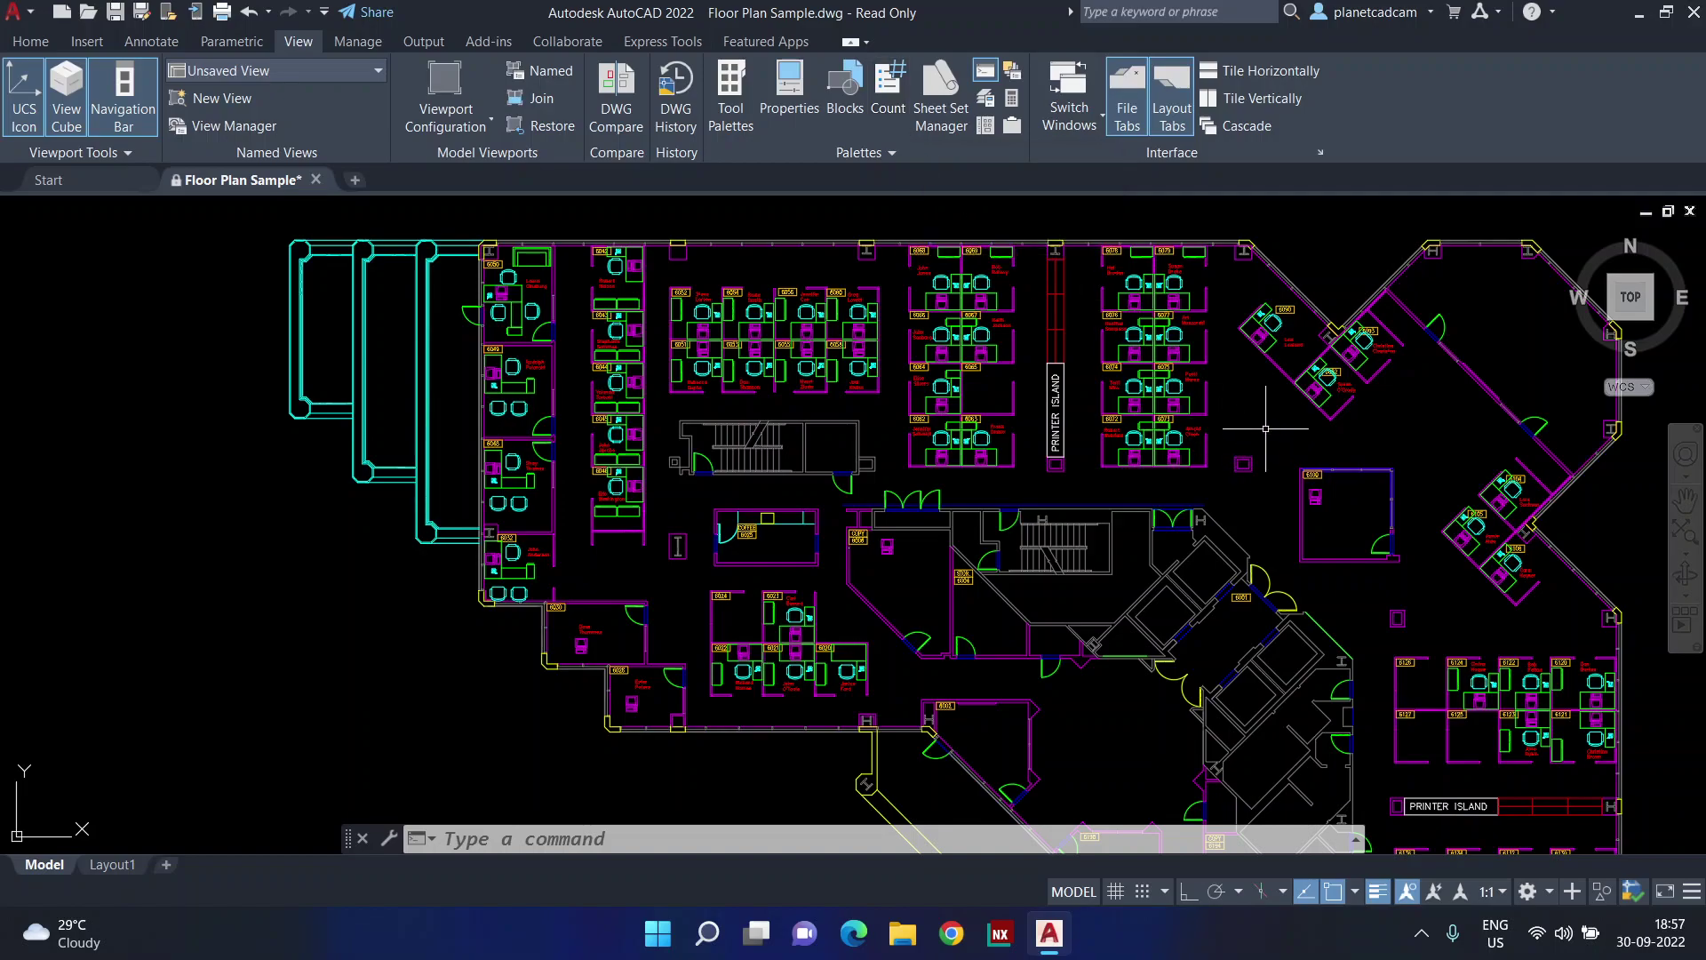
{"action": "scroll", "coordinate": [1016, 380], "scroll_direction": "up", "scroll_amount": 8}
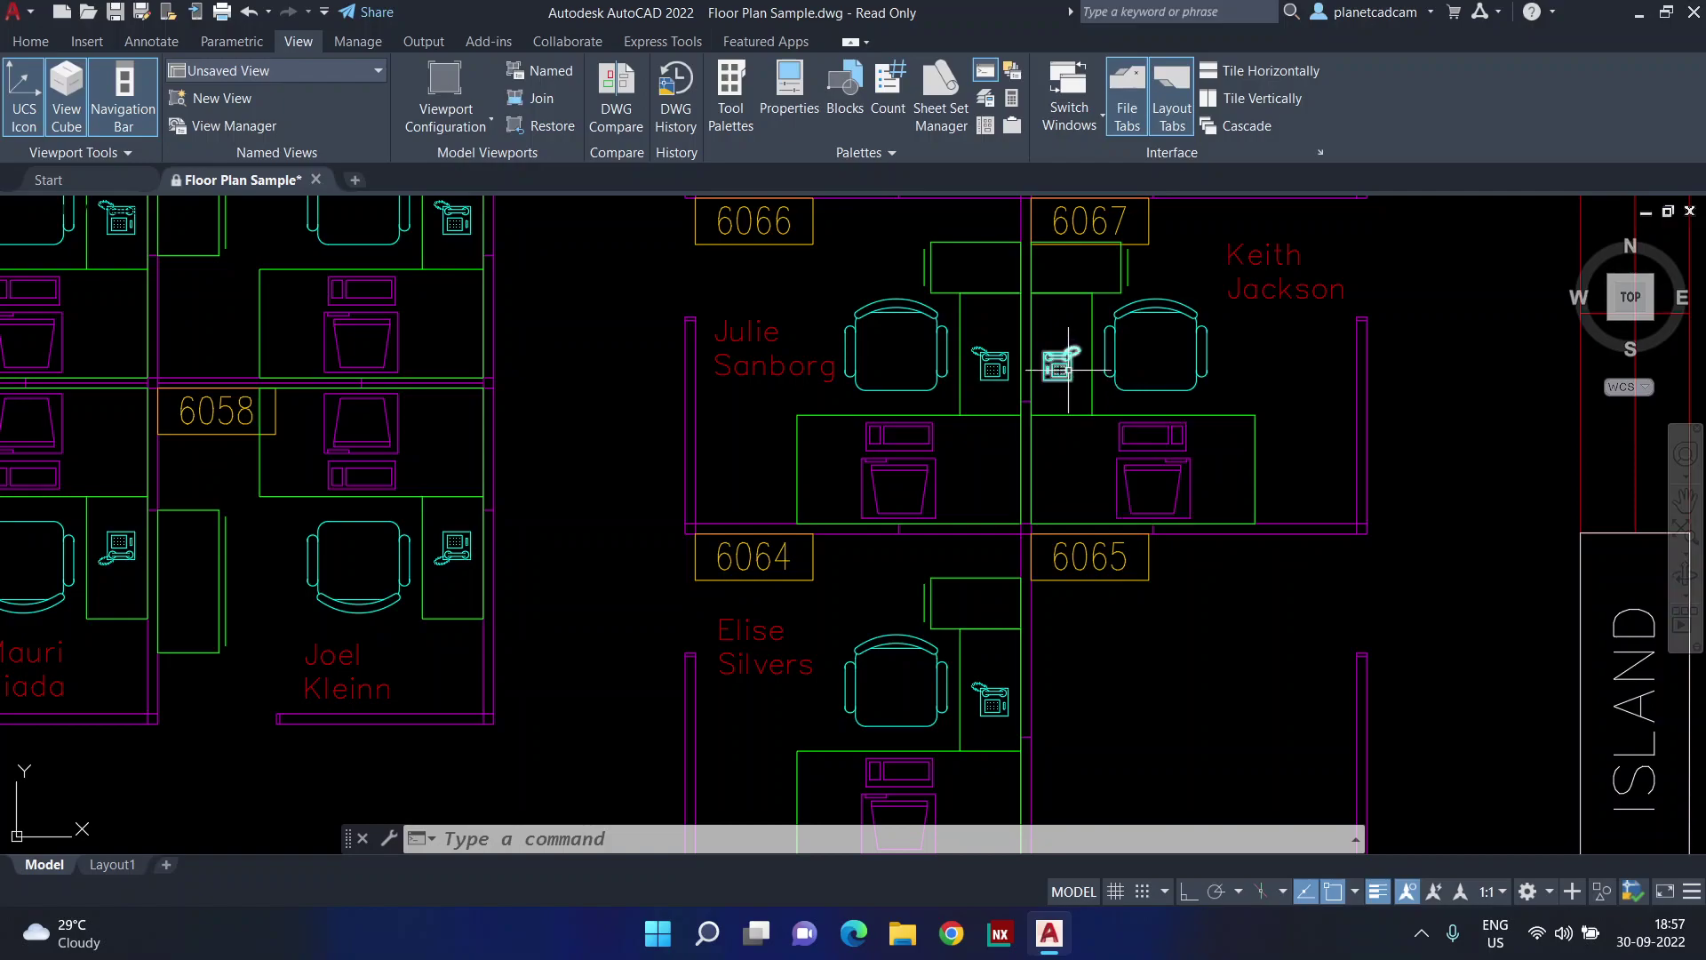
Open the Count palette for the drawing's blocks and place it clear of the floor plan
{"action": "mouse_move", "coordinate": [1068, 367]}
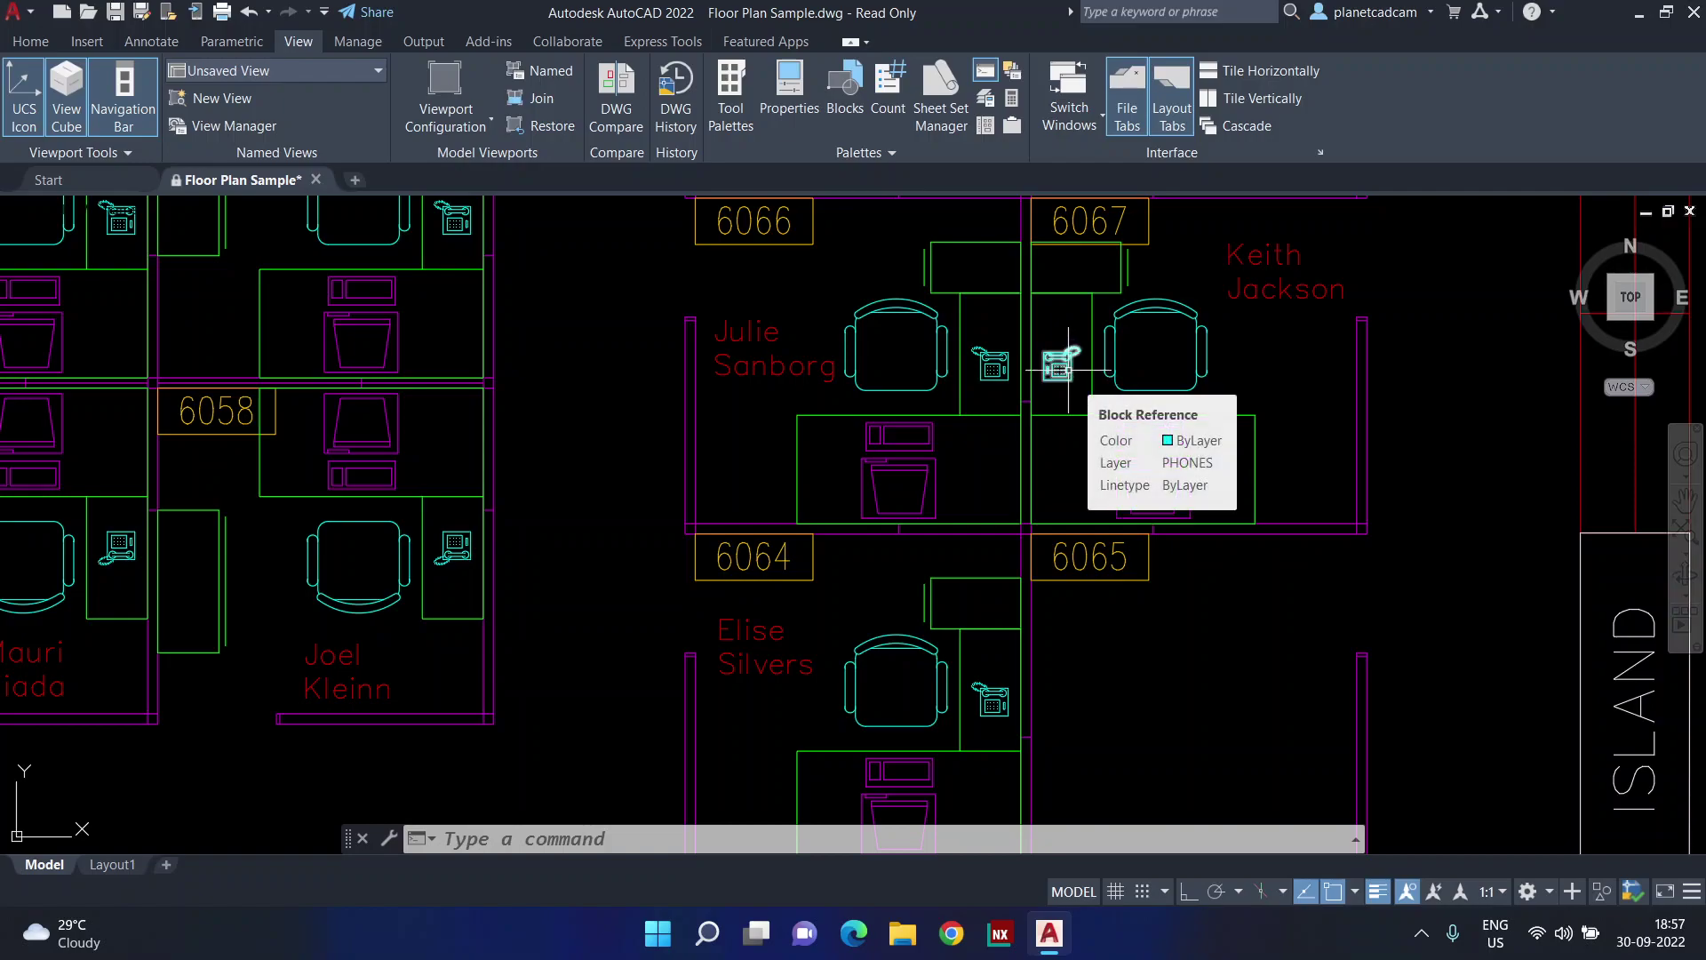
{"action": "left_click", "coordinate": [888, 116]}
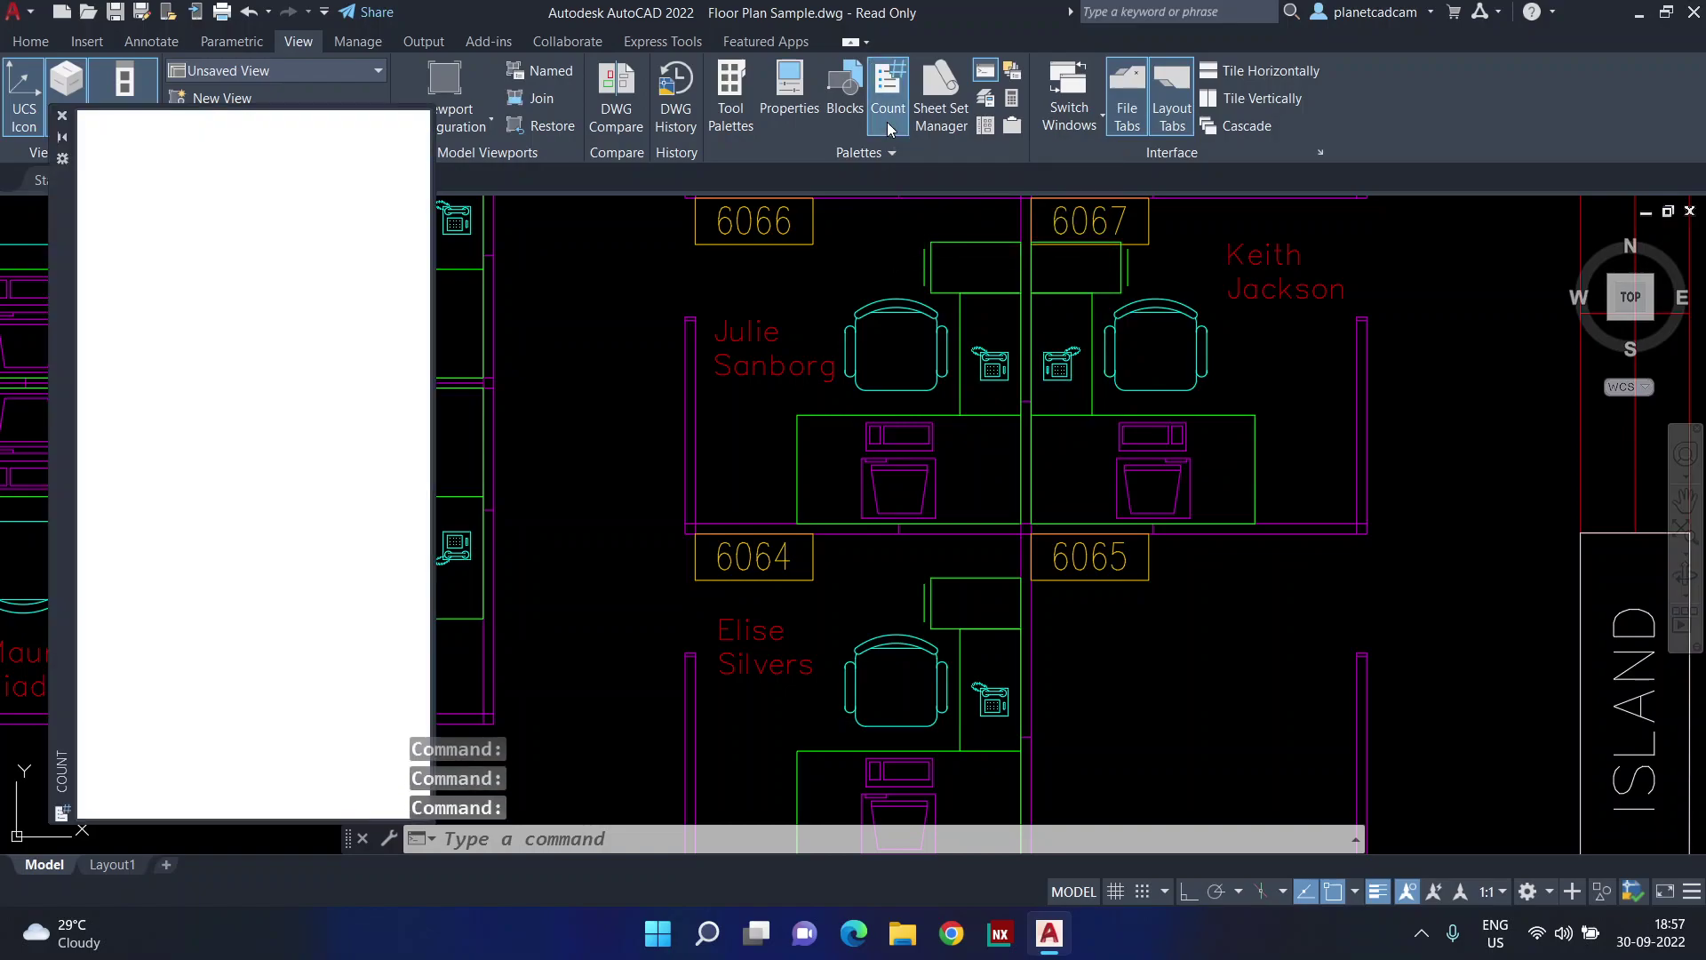
{"action": "scroll", "coordinate": [1261, 453], "scroll_direction": "down", "scroll_amount": 12}
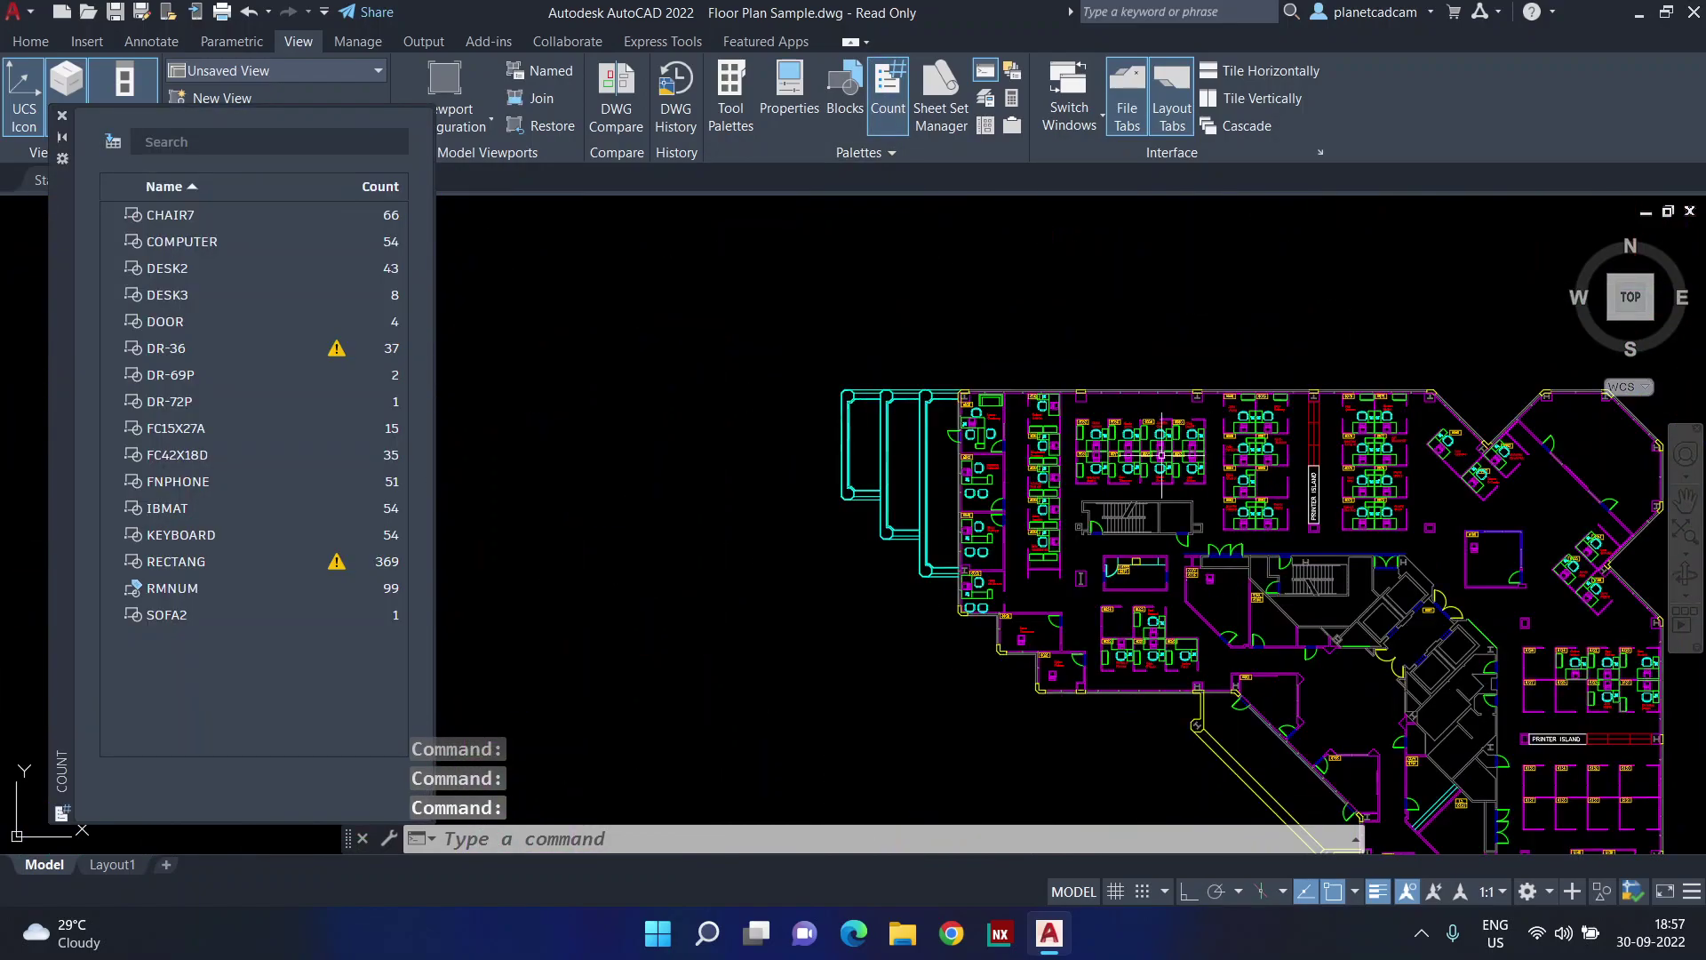
{"action": "middle_click_drag", "start_coordinate": [1206, 508], "coordinate": [1187, 451]}
{"action": "mouse_move", "coordinate": [75, 292]}
{"action": "left_mouse_down"}
{"action": "mouse_move", "coordinate": [121, 325]}
{"action": "mouse_move", "coordinate": [459, 372]}
{"action": "mouse_move", "coordinate": [568, 328]}
{"action": "left_mouse_up"}
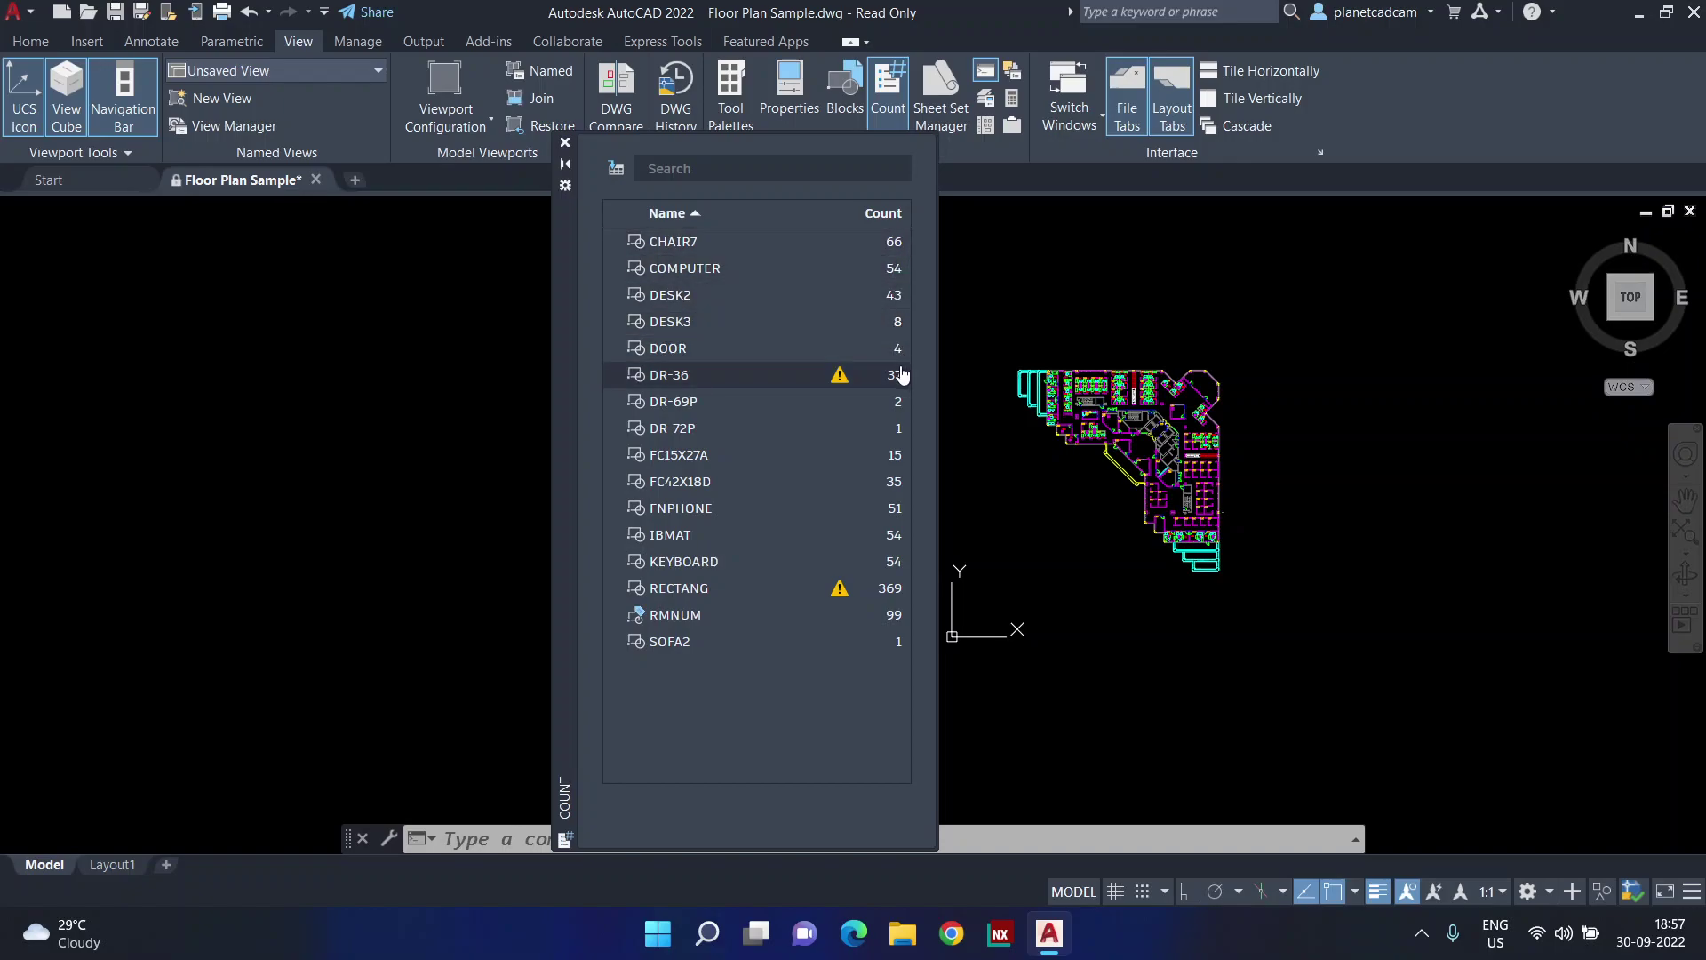
Highlight all CHAIR7 blocks from the count list and examine where they sit in the floor plan
{"action": "left_click", "coordinate": [729, 270]}
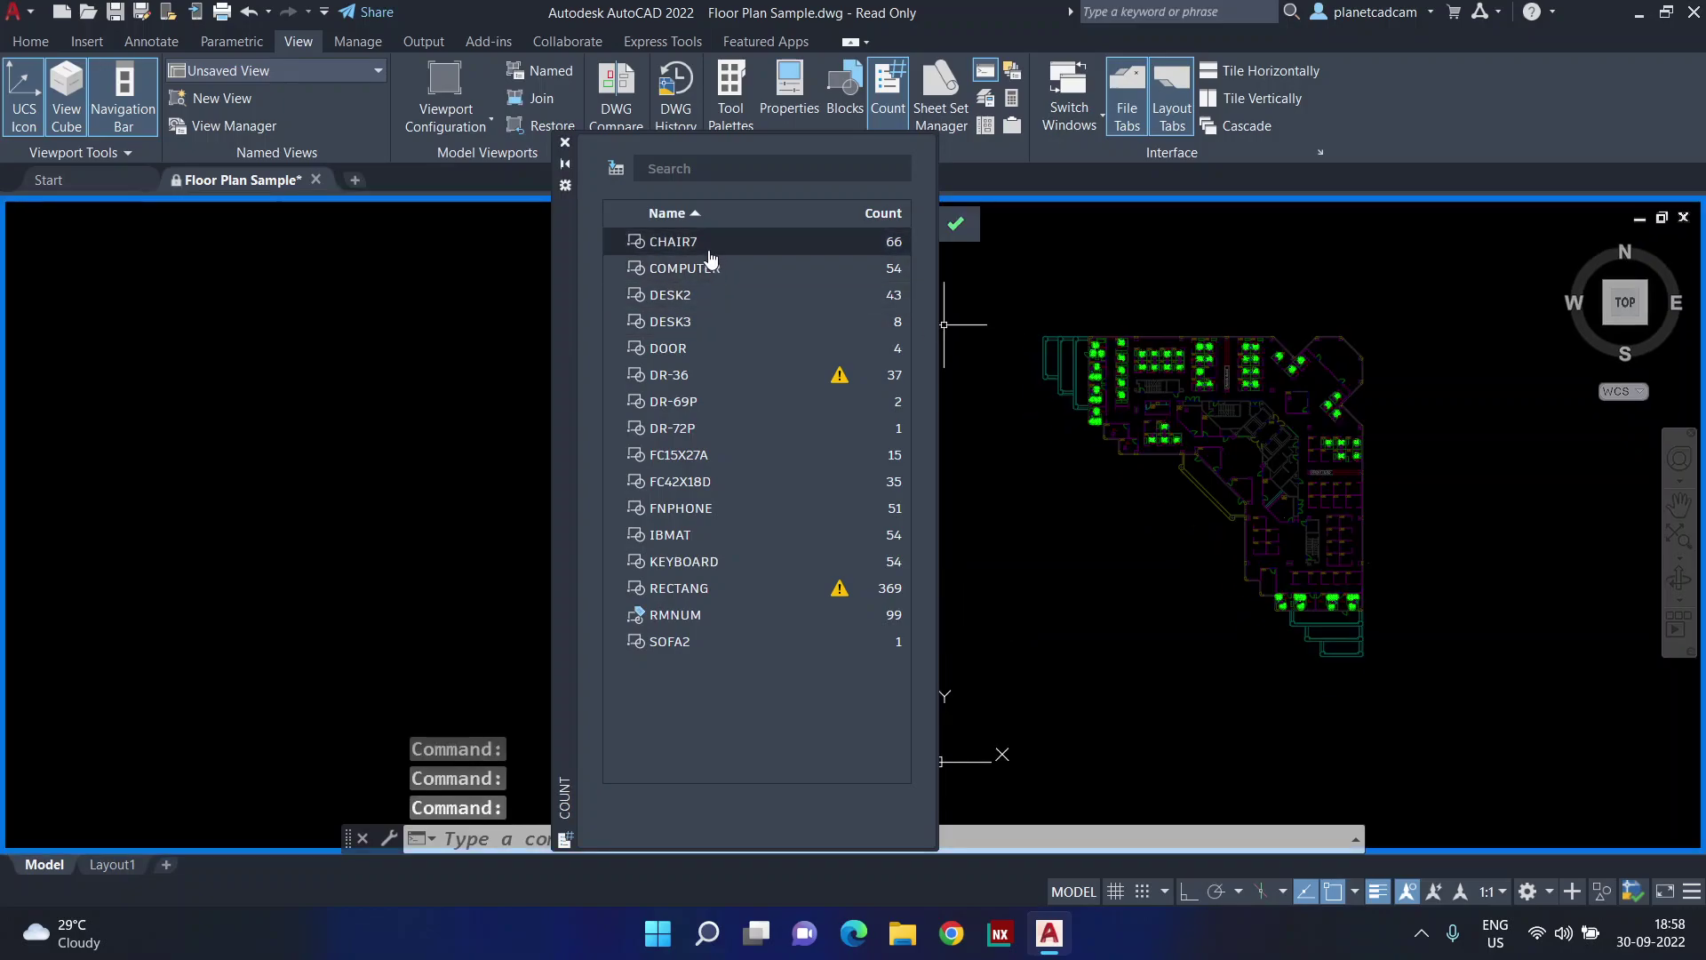
{"action": "left_click_drag", "start_coordinate": [565, 360], "coordinate": [368, 373]}
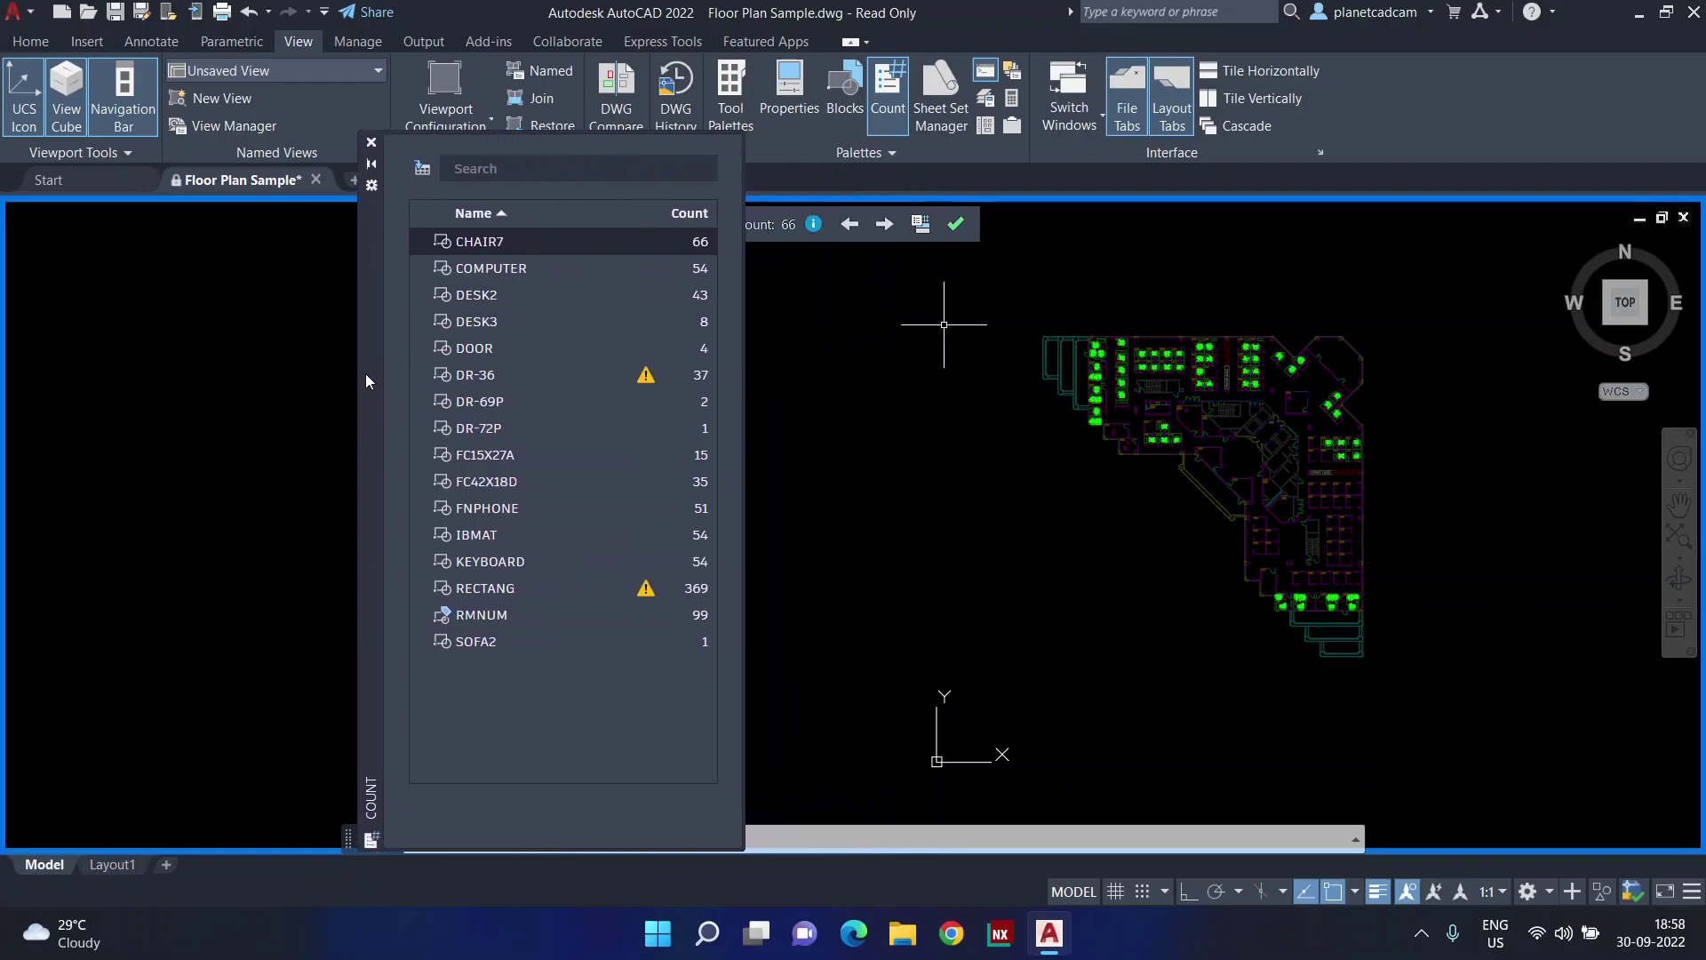
{"action": "scroll", "coordinate": [1076, 434], "scroll_direction": "up", "scroll_amount": 6}
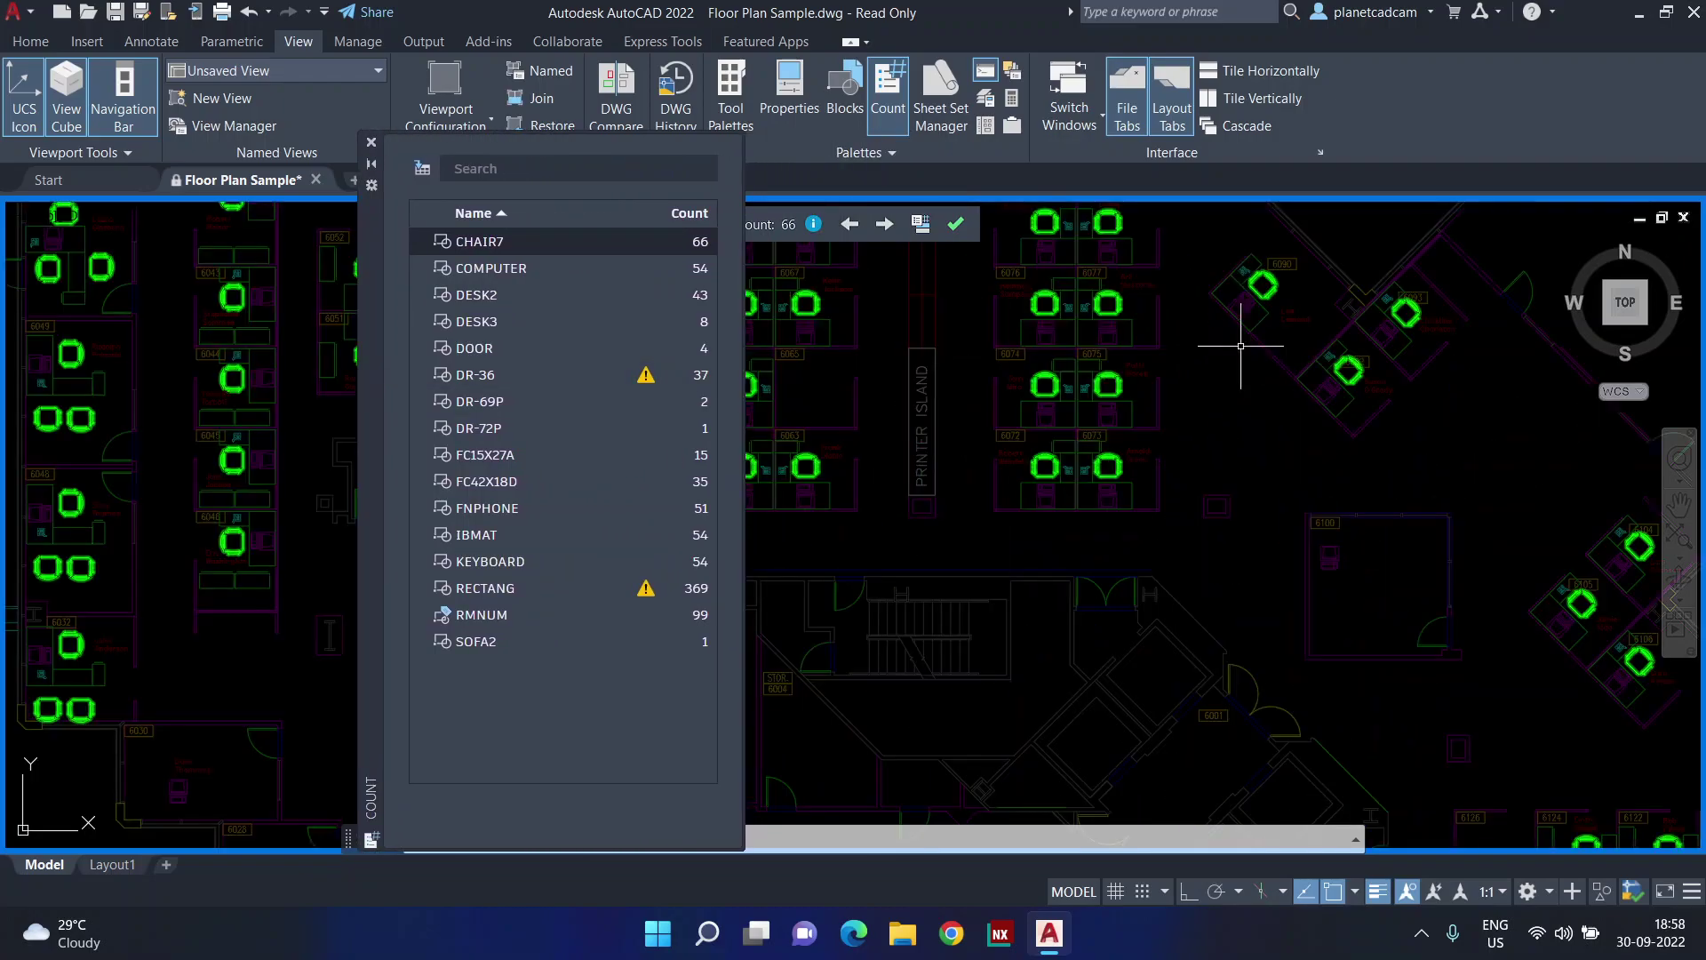
{"action": "middle_click_drag", "start_coordinate": [1049, 400], "coordinate": [1205, 303]}
{"action": "scroll", "coordinate": [1205, 304], "scroll_direction": "down", "scroll_amount": 5}
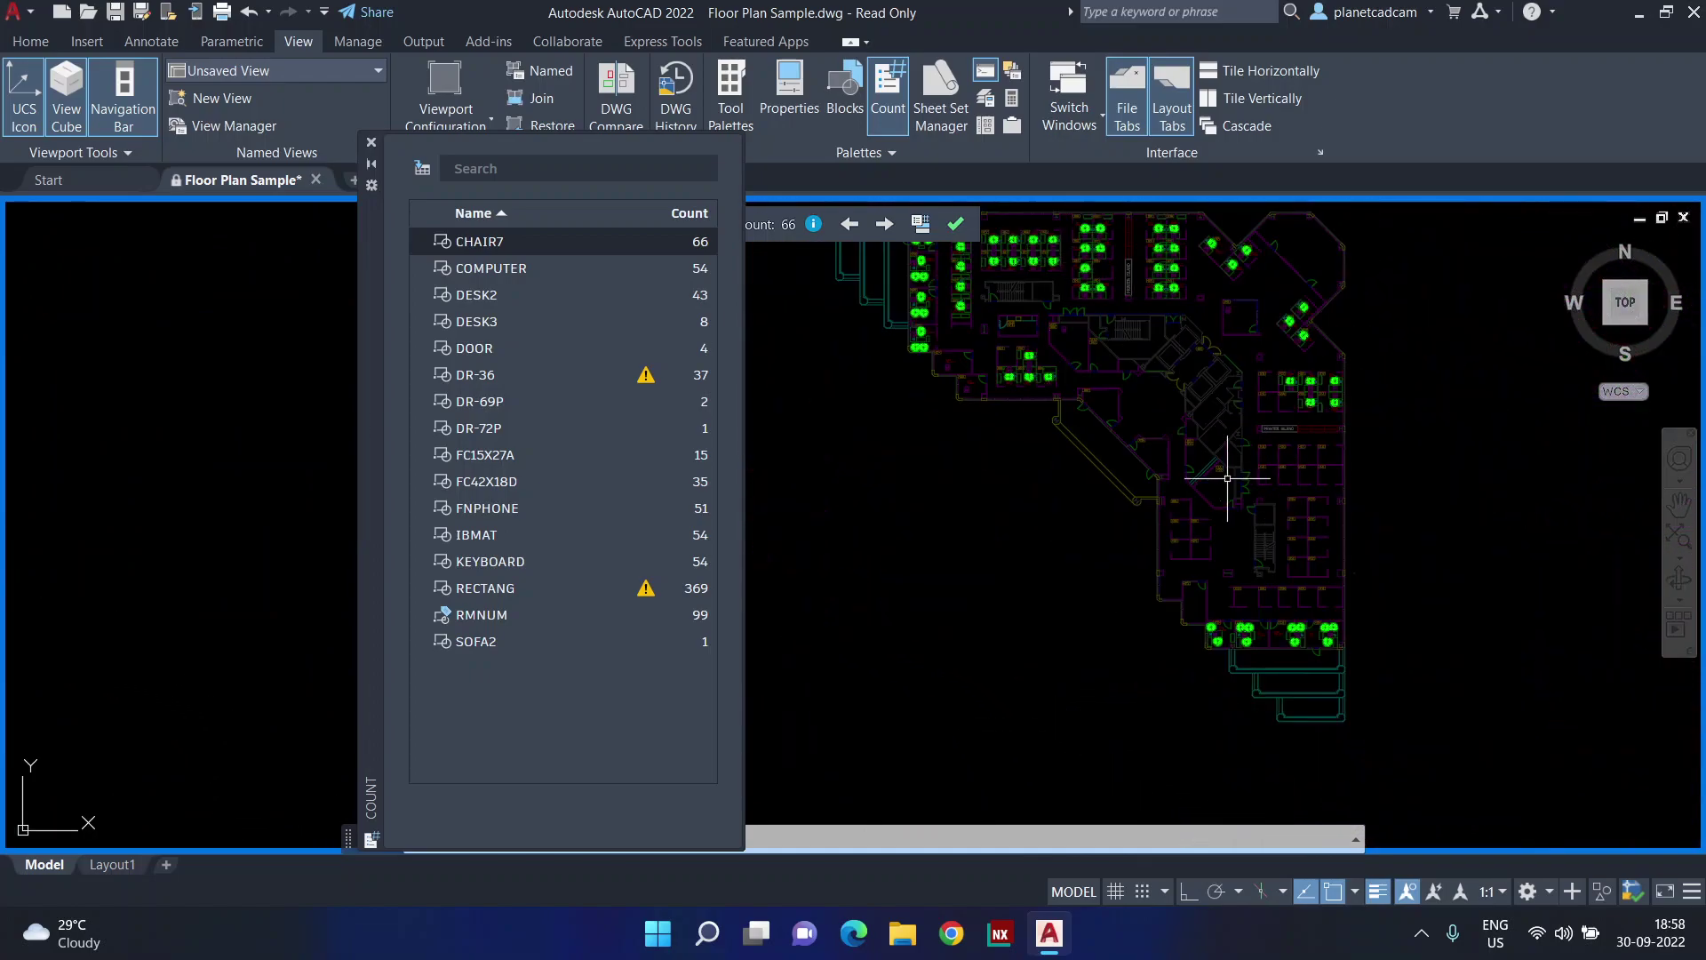
Highlight all COMPUTER blocks from the count list and inspect their locations in the offices
{"action": "left_click", "coordinate": [504, 281]}
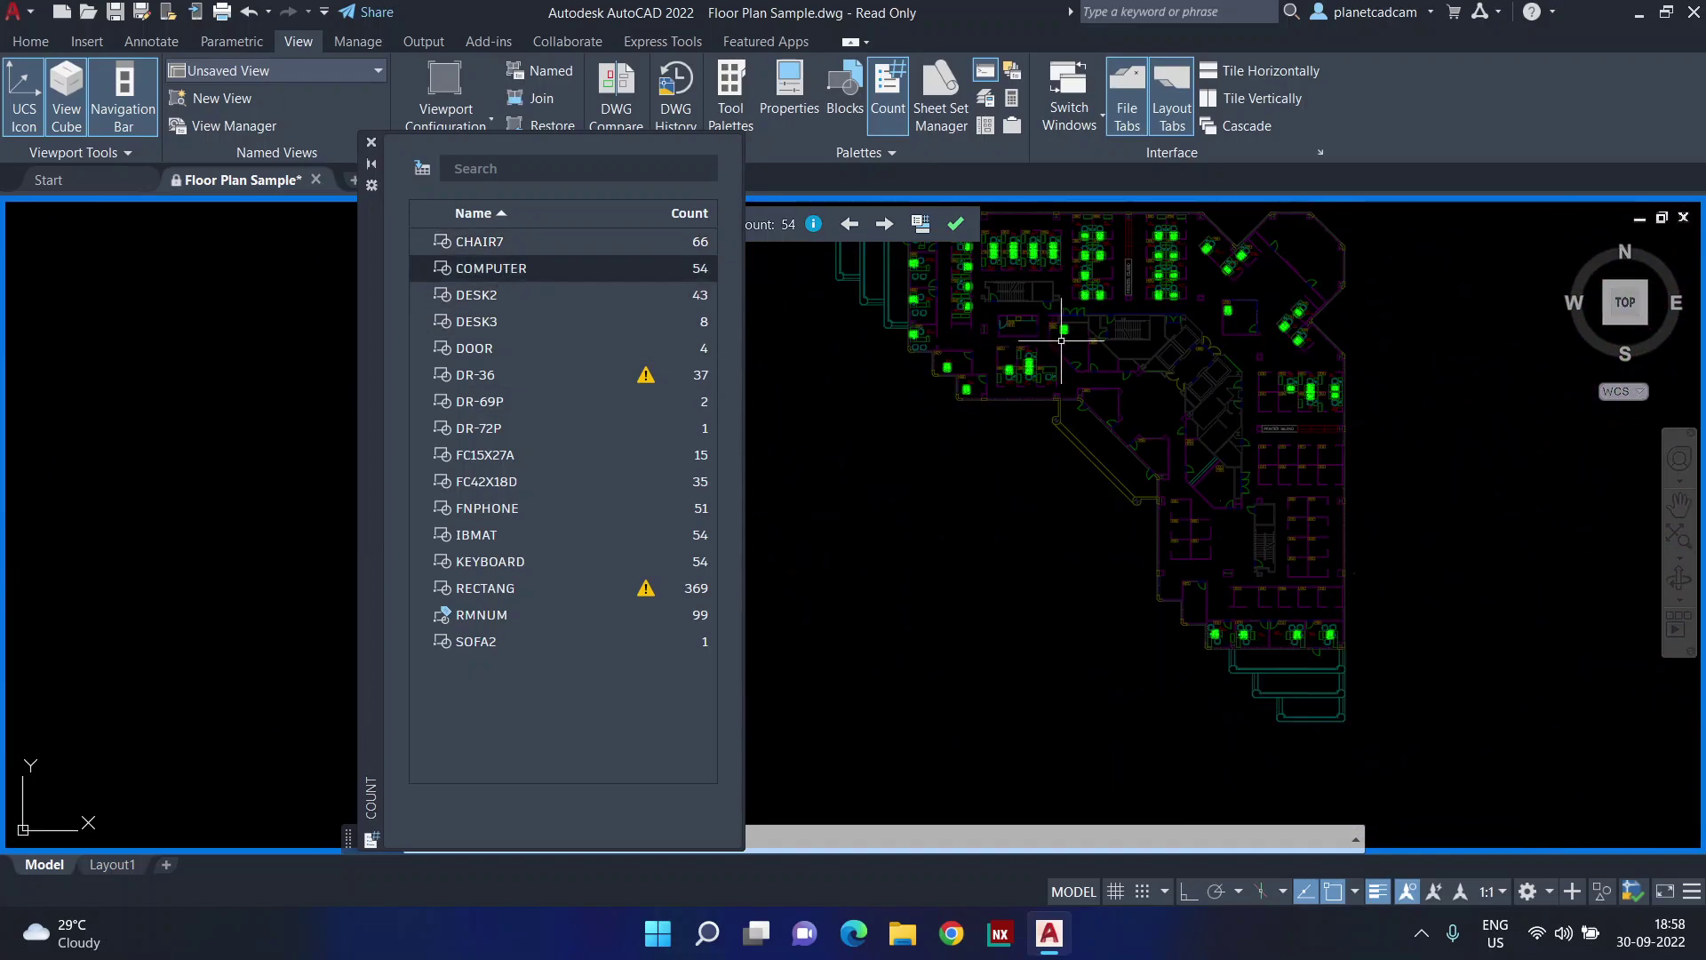
{"action": "scroll", "coordinate": [1040, 294], "scroll_direction": "up", "scroll_amount": 5}
{"action": "scroll", "coordinate": [1032, 284], "scroll_direction": "down", "scroll_amount": 5}
{"action": "mouse_move", "coordinate": [1116, 441]}
{"action": "middle_mouse_down"}
{"action": "mouse_move", "coordinate": [1233, 380]}
{"action": "mouse_move", "coordinate": [1274, 389]}
{"action": "middle_mouse_up"}
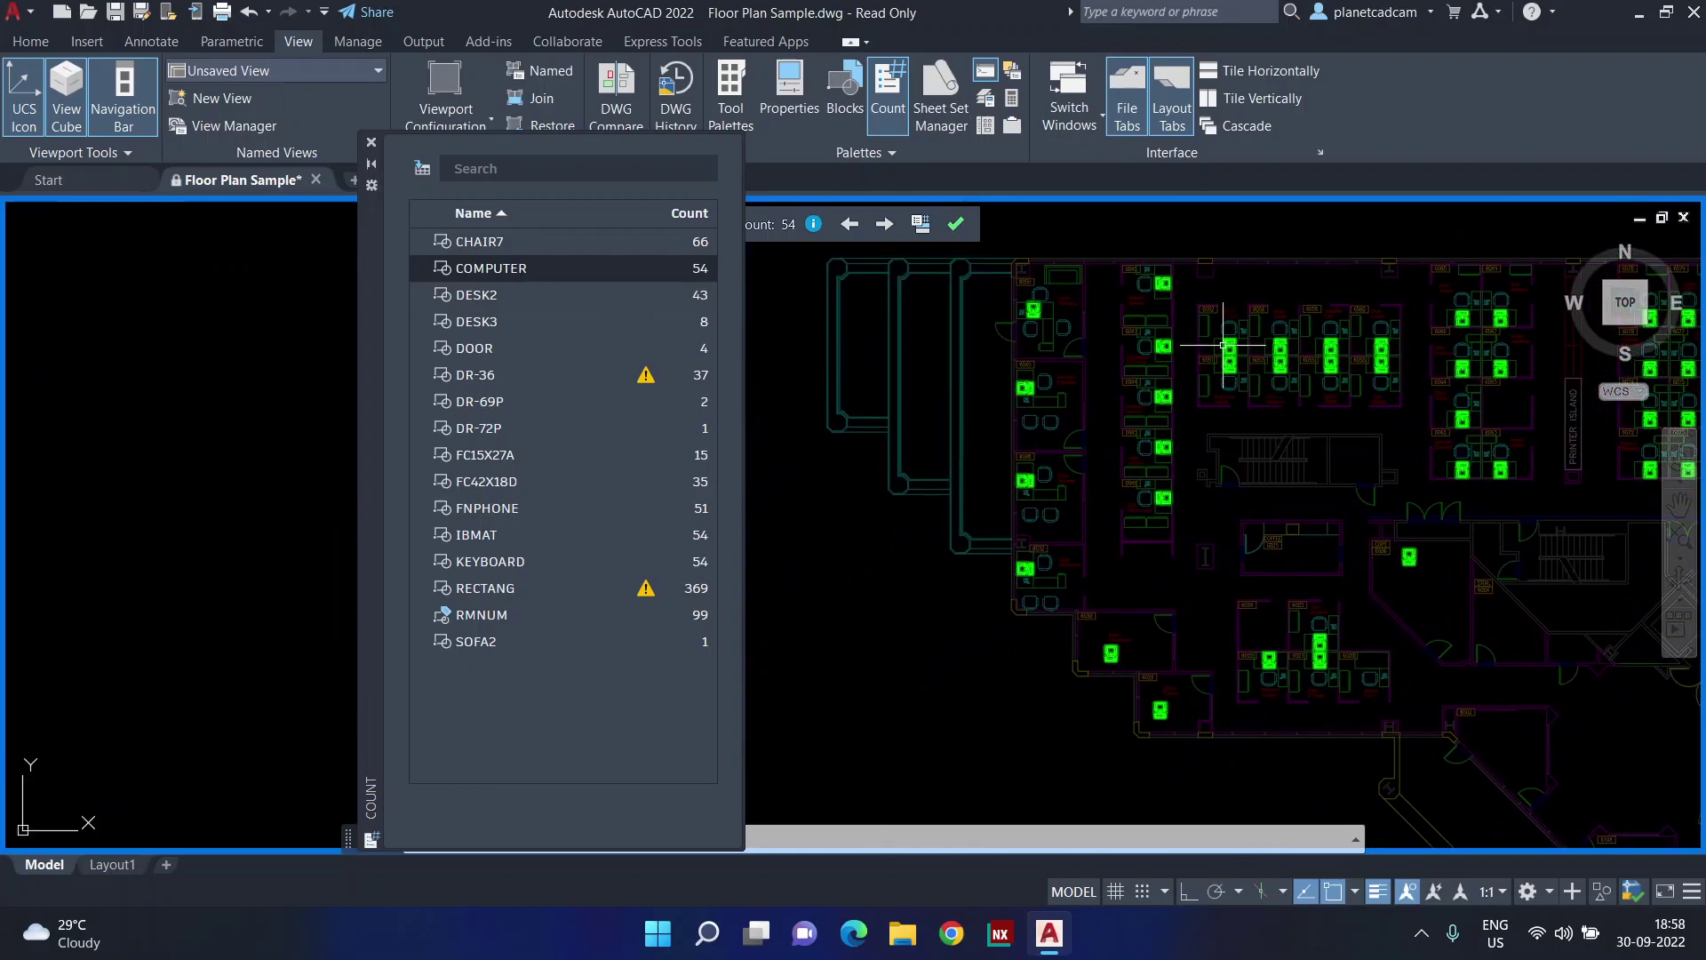
Highlight the DESK2, DESK3 and DOOR blocks one after another and inspect their locations in the plan
{"action": "left_click", "coordinate": [529, 310]}
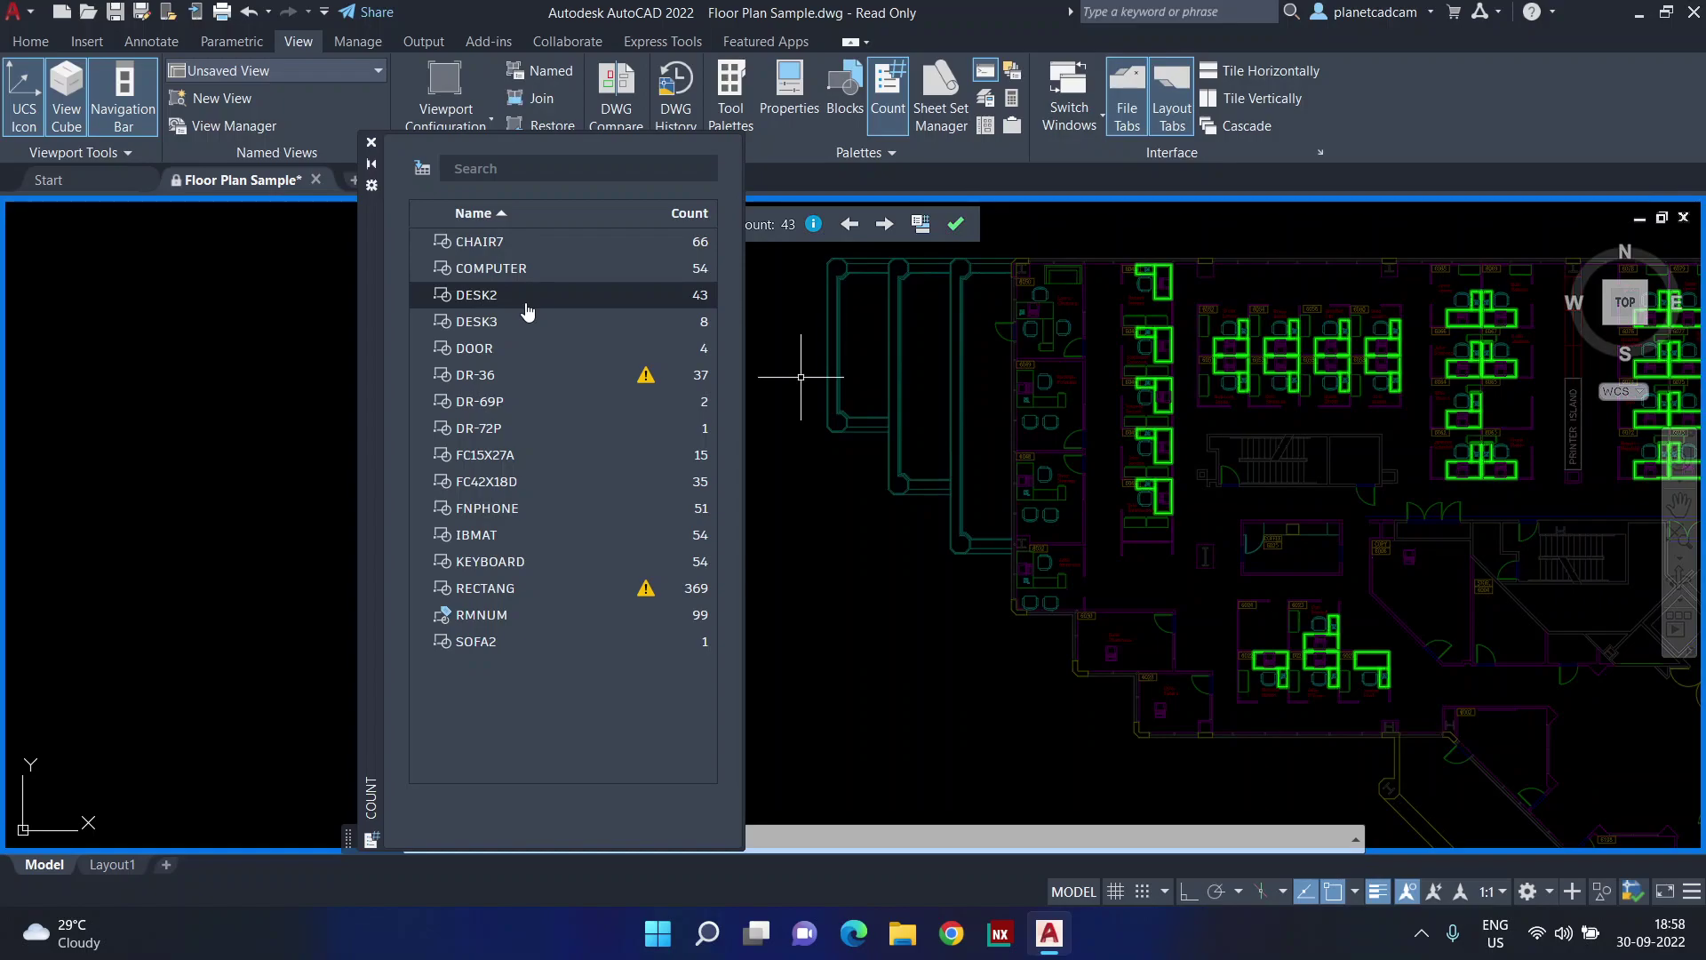
{"action": "left_click", "coordinate": [521, 327]}
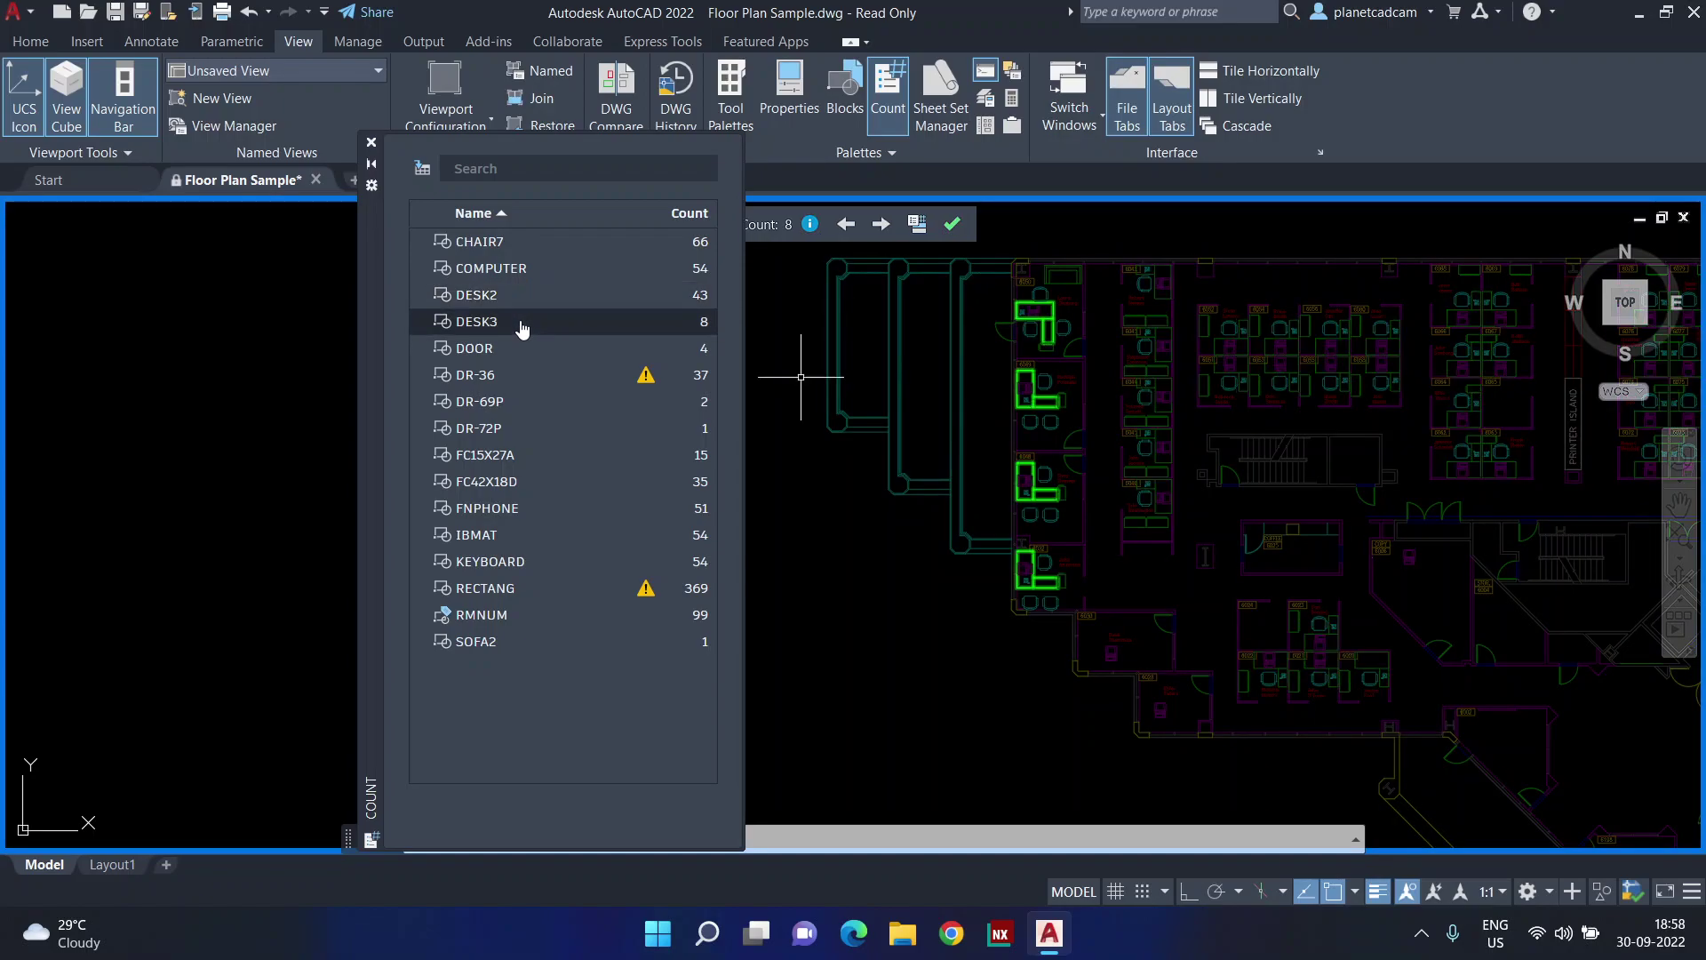
{"action": "left_click", "coordinate": [521, 348]}
{"action": "middle_click_drag", "start_coordinate": [780, 464], "coordinate": [834, 493]}
{"action": "scroll", "coordinate": [1253, 578], "scroll_direction": "up", "scroll_amount": 2}
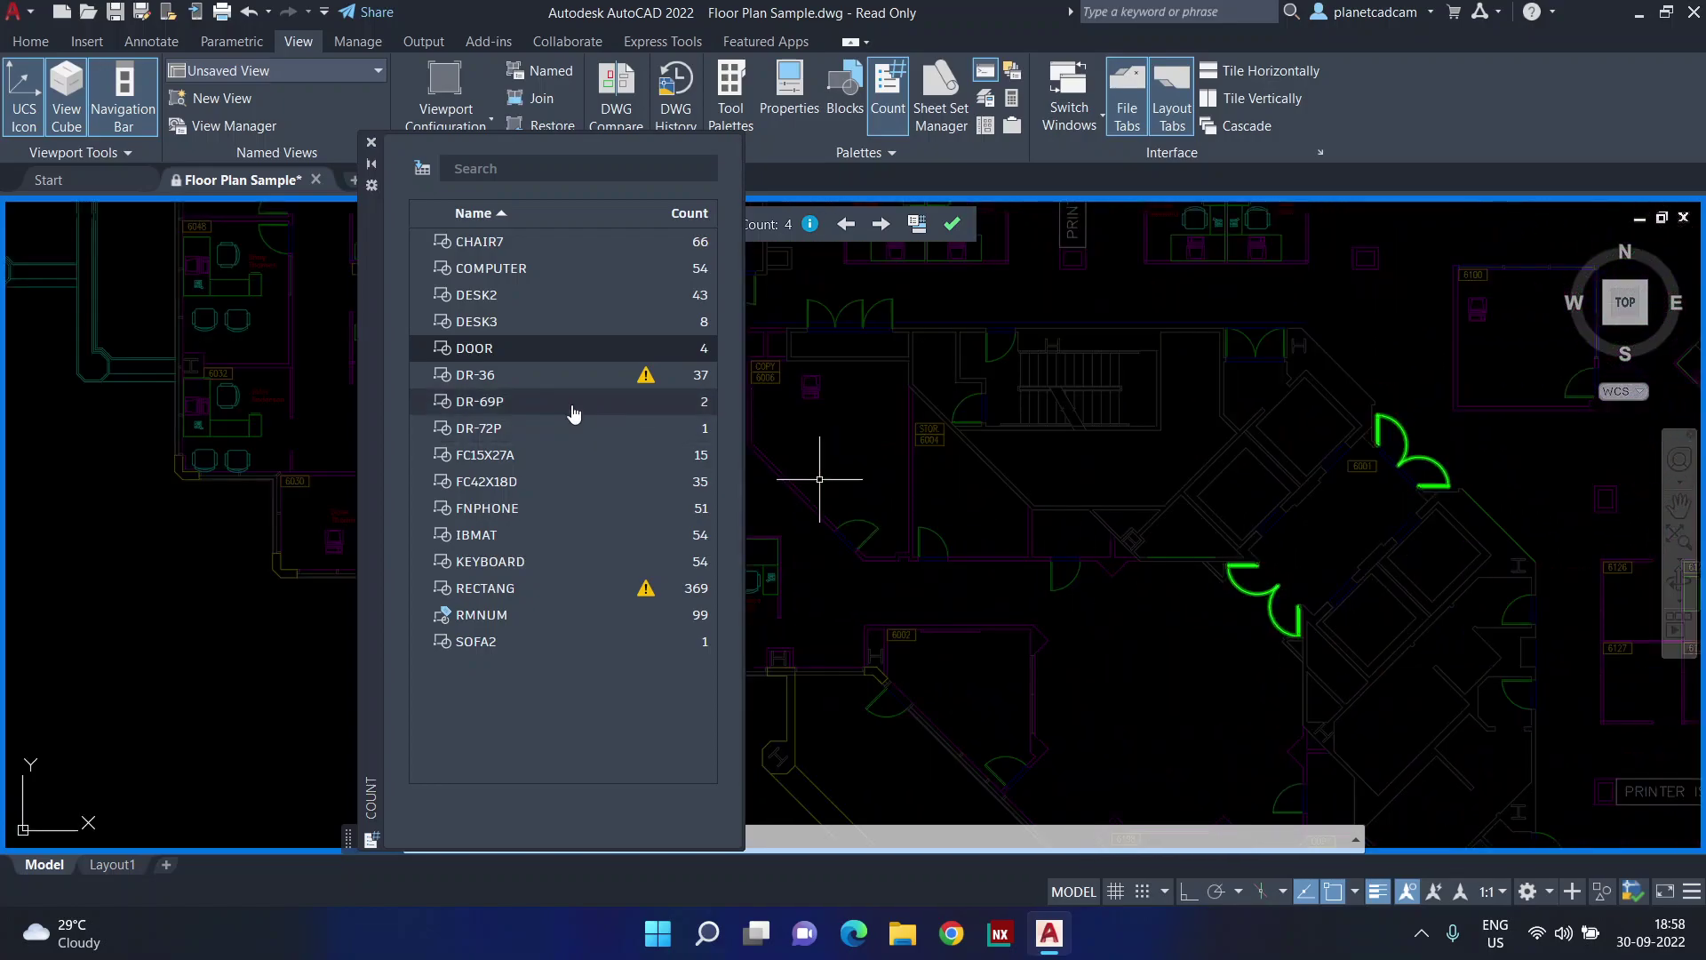
Compare the locations of the door blocks DR-36, DR-69P and DR-72P by highlighting each from the count list
{"action": "left_click", "coordinate": [471, 375]}
{"action": "scroll", "coordinate": [1244, 511], "scroll_direction": "down", "scroll_amount": 5}
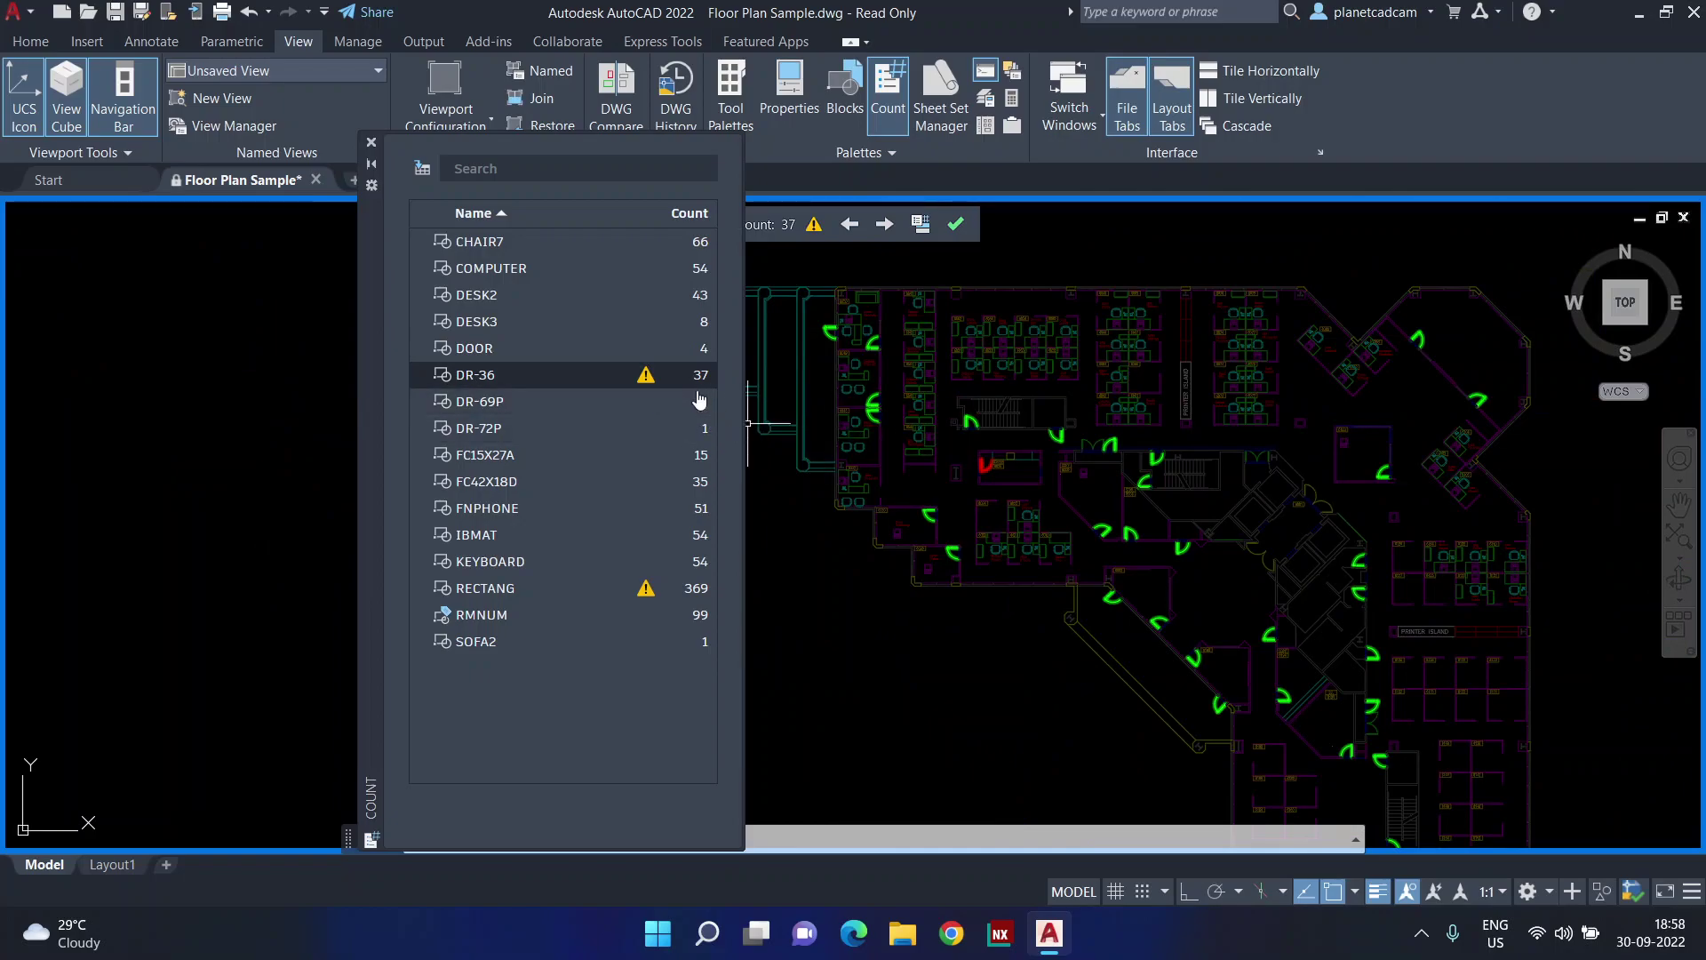
{"action": "left_click", "coordinate": [601, 406]}
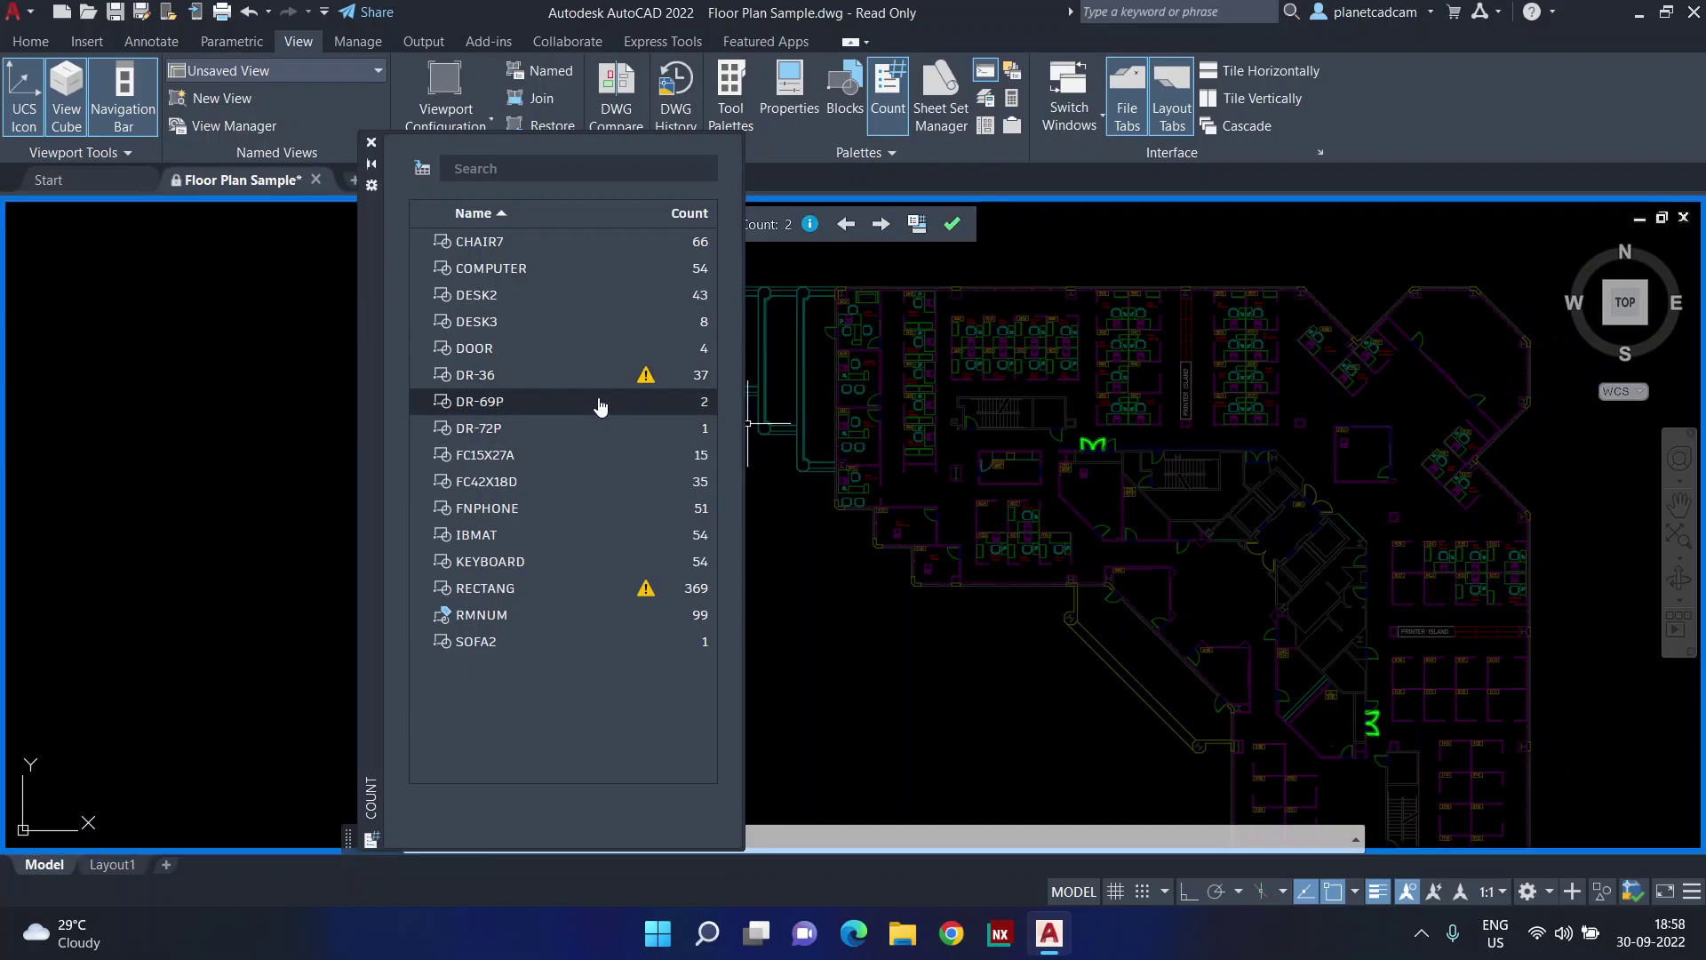
{"action": "left_click", "coordinate": [560, 377]}
{"action": "left_click", "coordinate": [559, 402]}
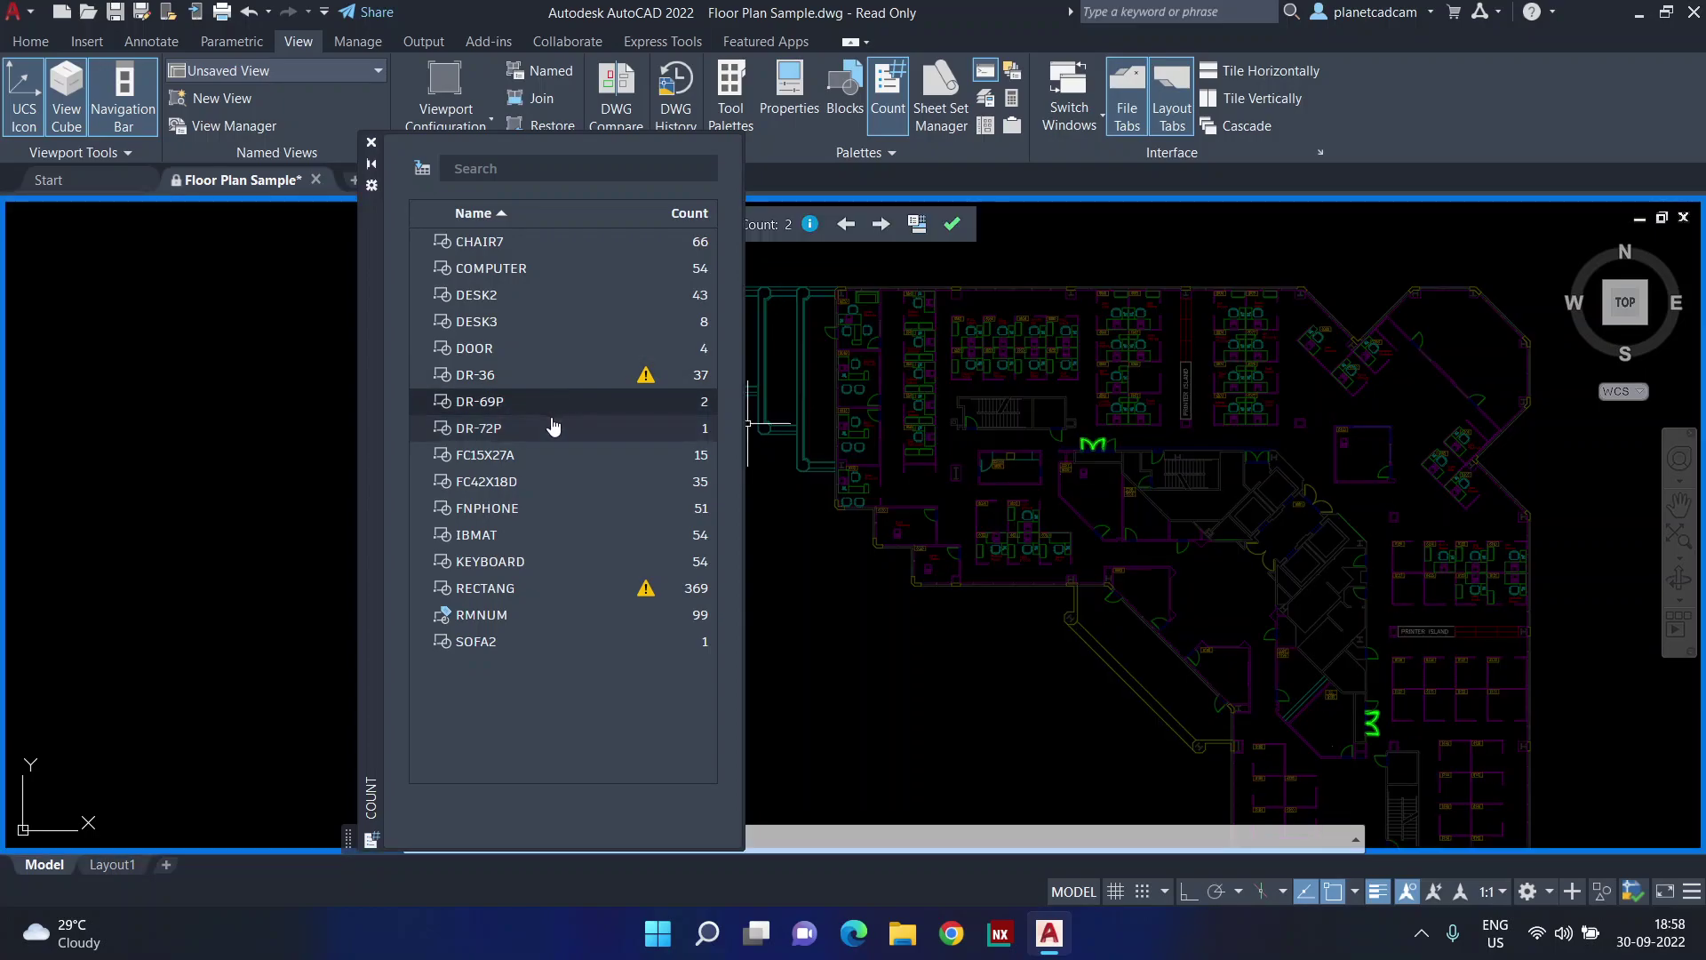
{"action": "left_click", "coordinate": [552, 428]}
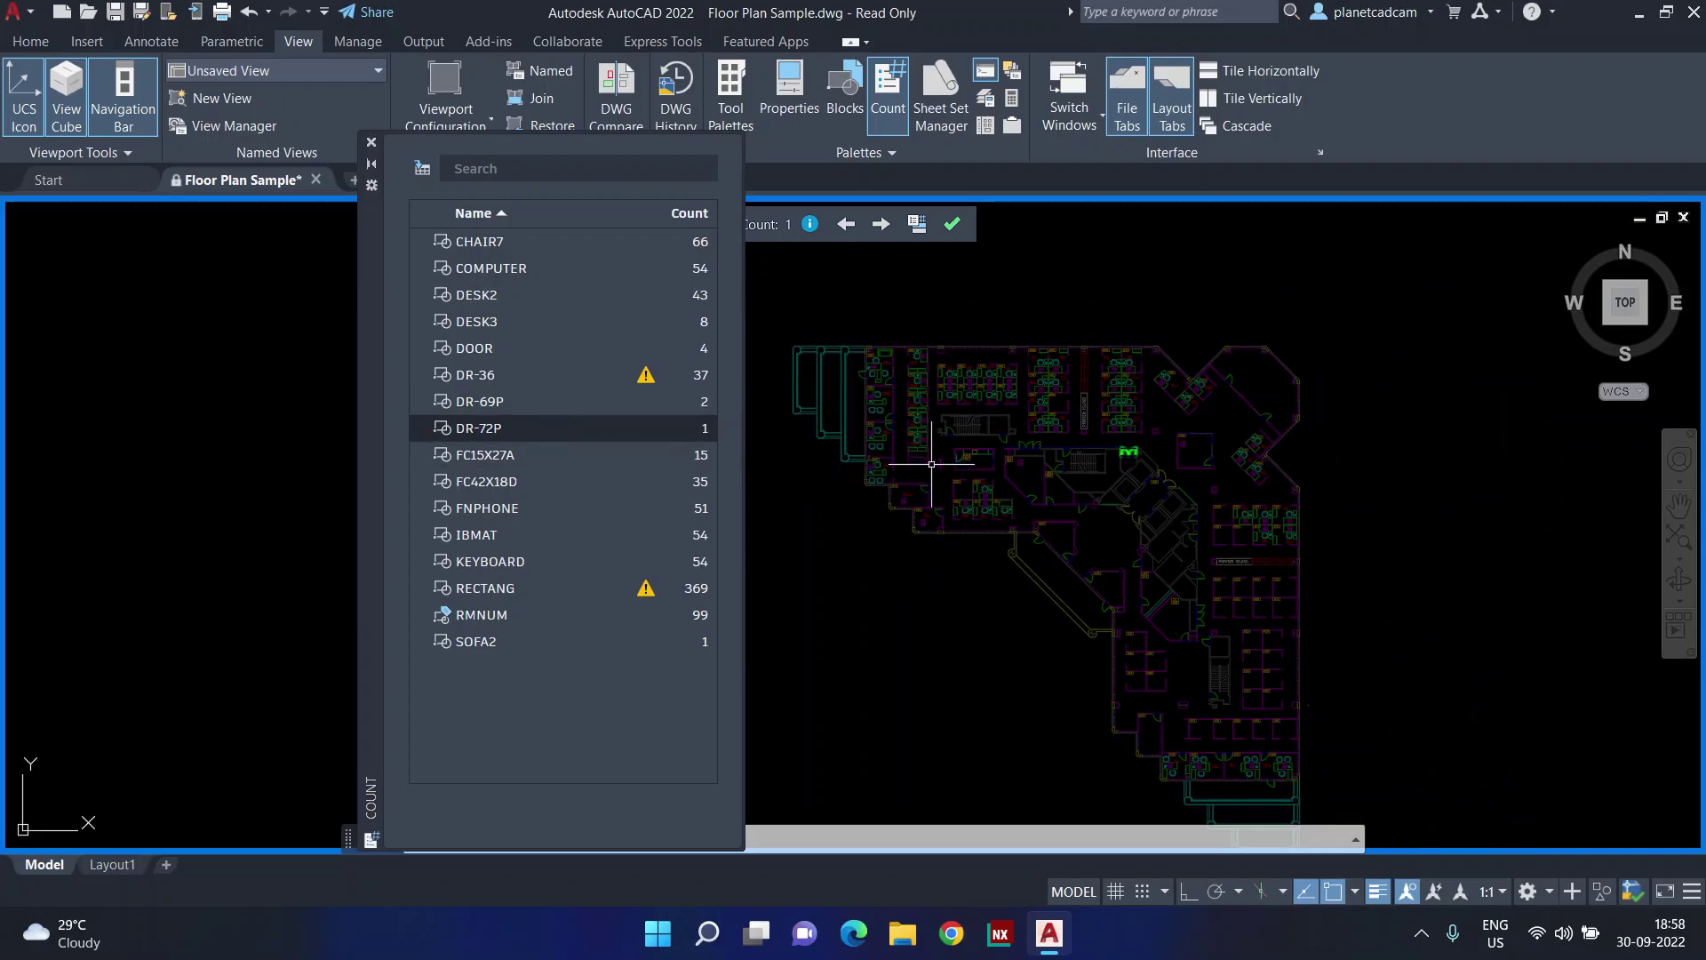
{"action": "scroll", "coordinate": [1125, 455], "scroll_direction": "up", "scroll_amount": 6}
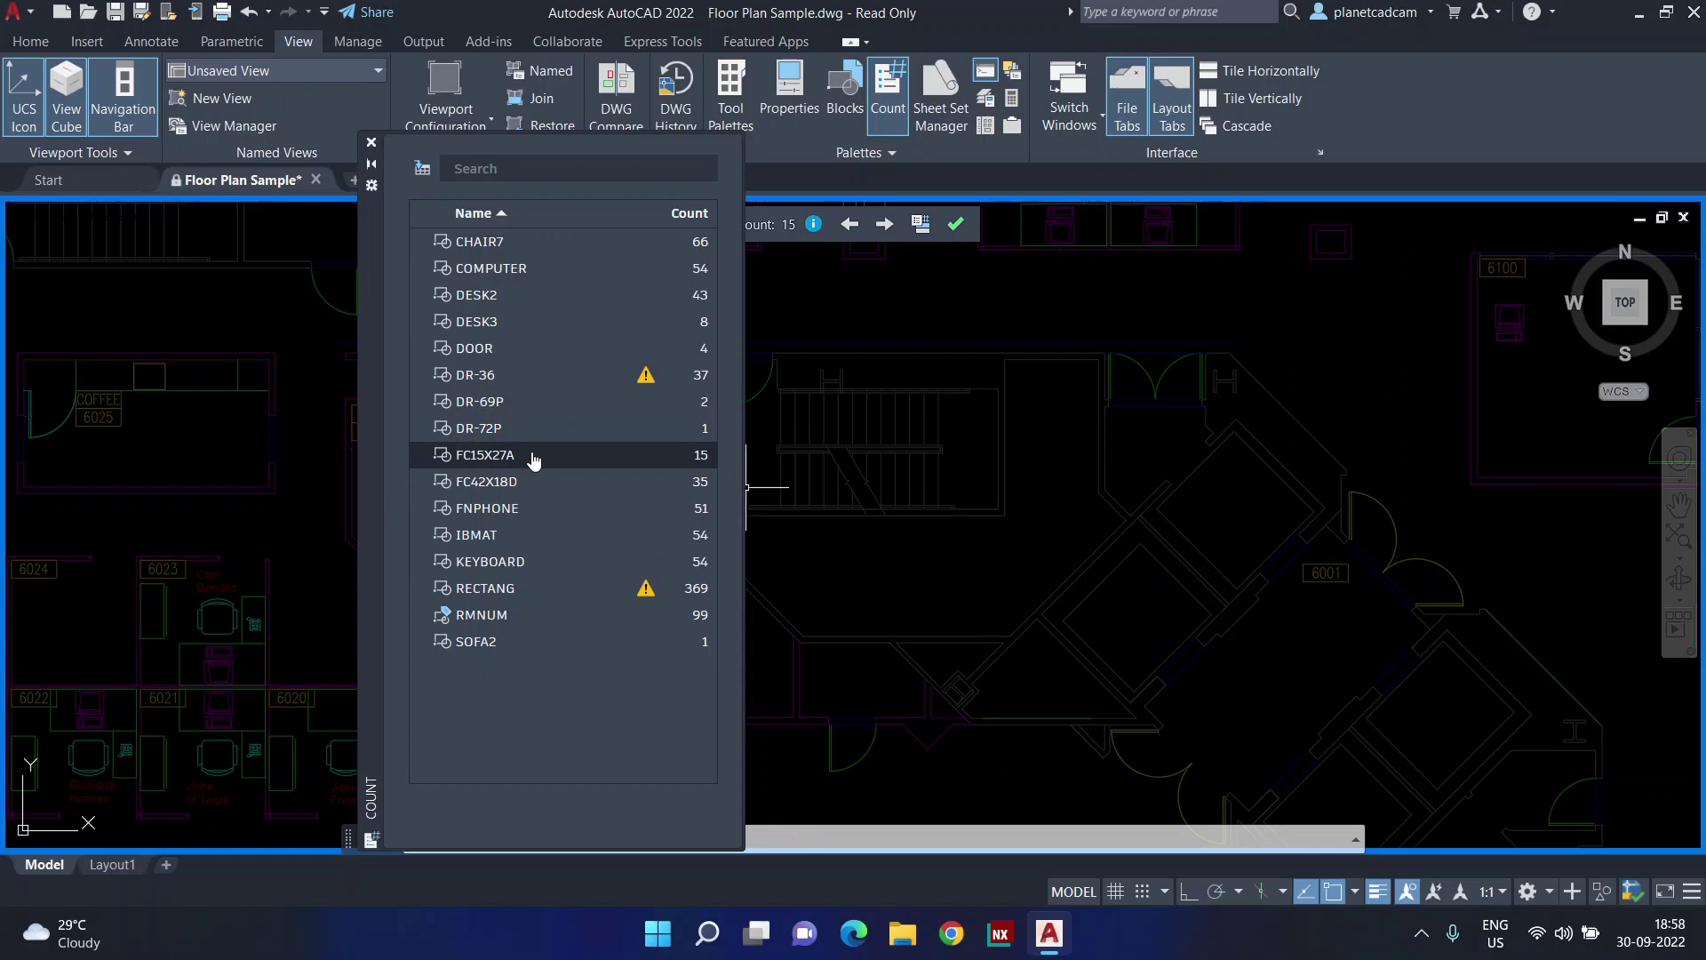
Highlight the FC42X18D blocks from the count list and inspect them around the cubicles
{"action": "left_click", "coordinate": [530, 481]}
{"action": "scroll", "coordinate": [1230, 461], "scroll_direction": "down", "scroll_amount": 3}
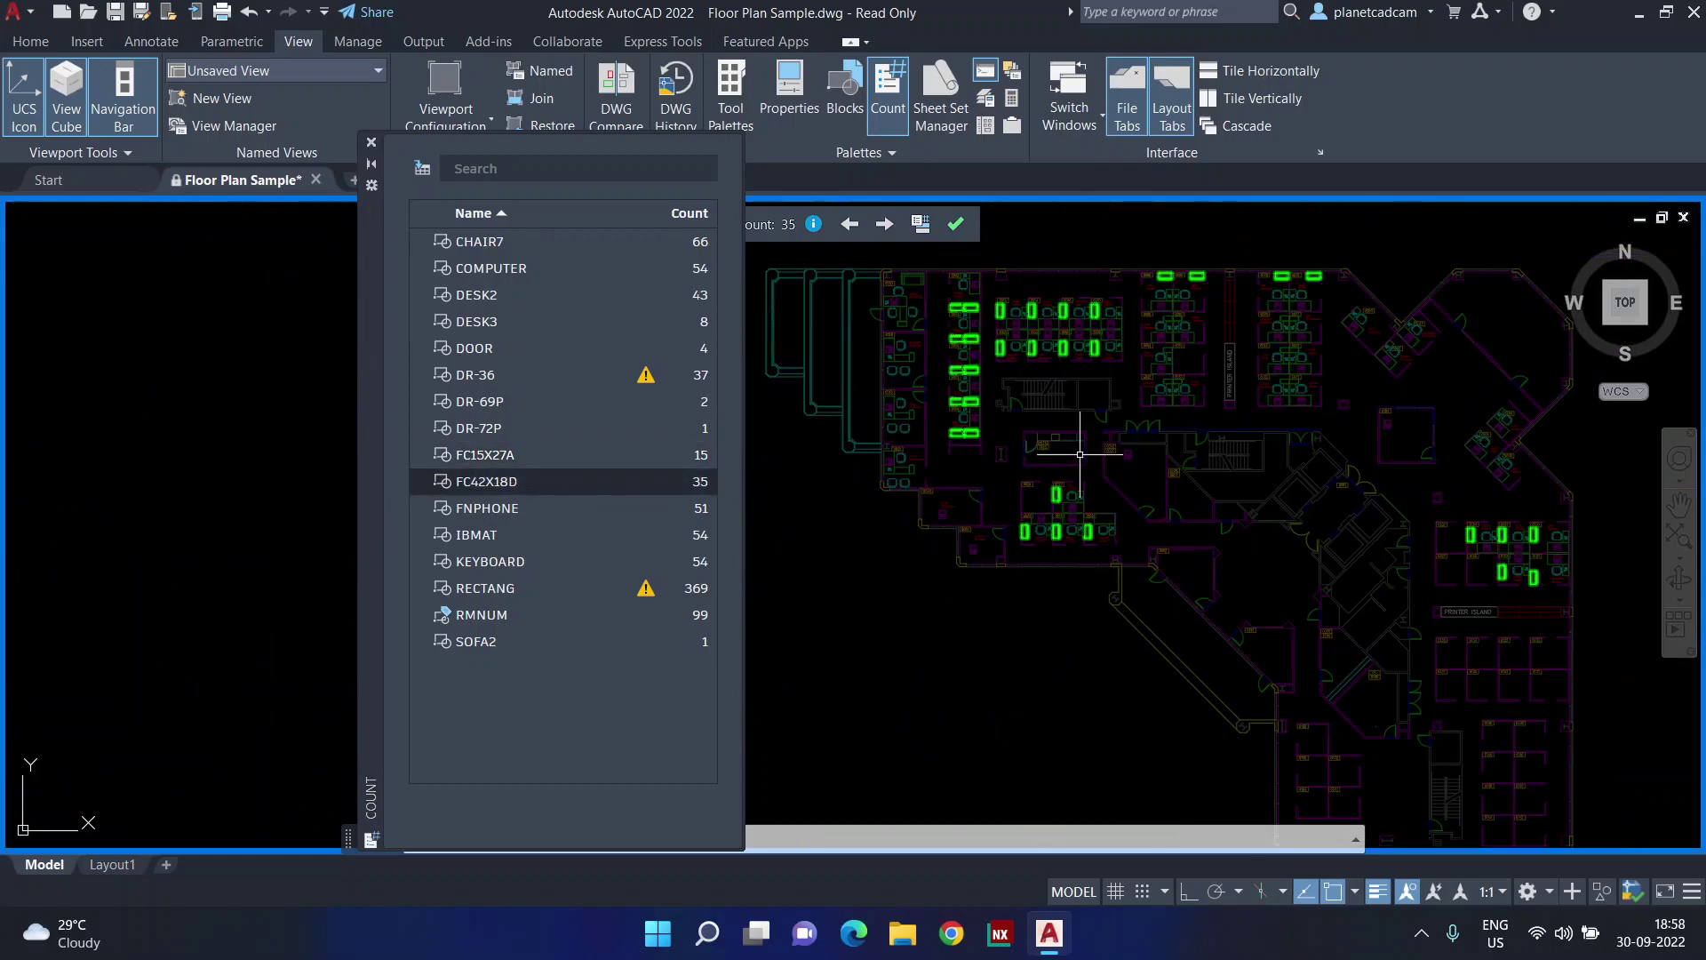
{"action": "scroll", "coordinate": [1076, 441], "scroll_direction": "up", "scroll_amount": 5}
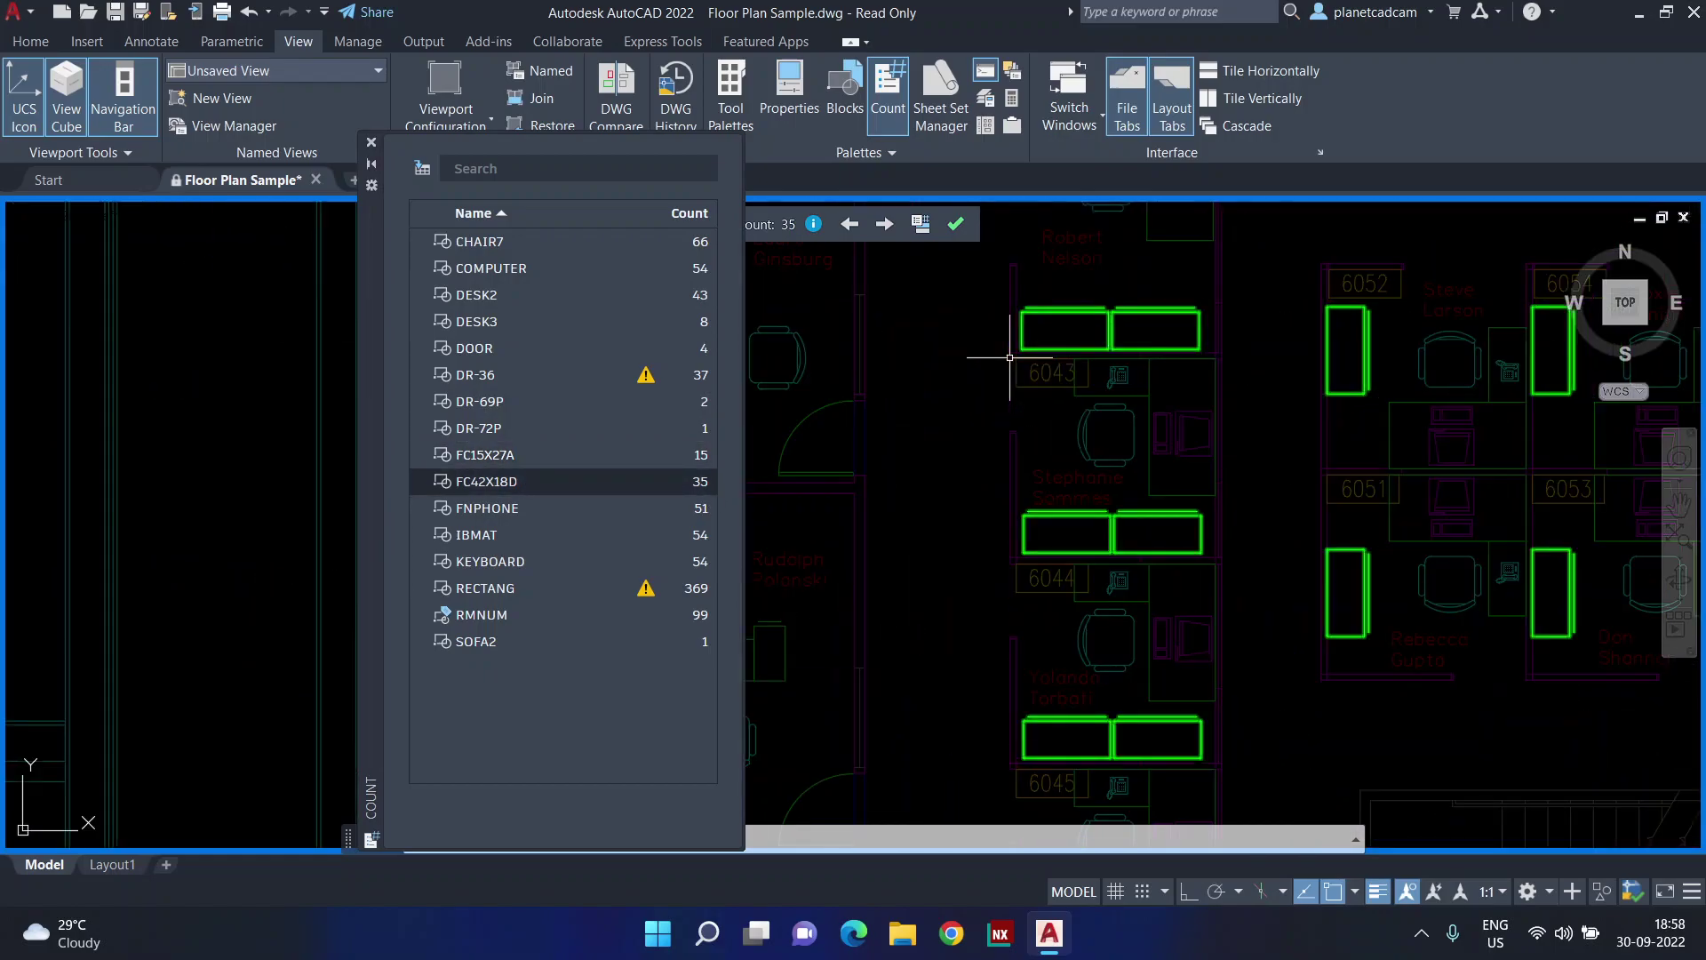
{"action": "scroll", "coordinate": [1048, 449], "scroll_direction": "down", "scroll_amount": 3}
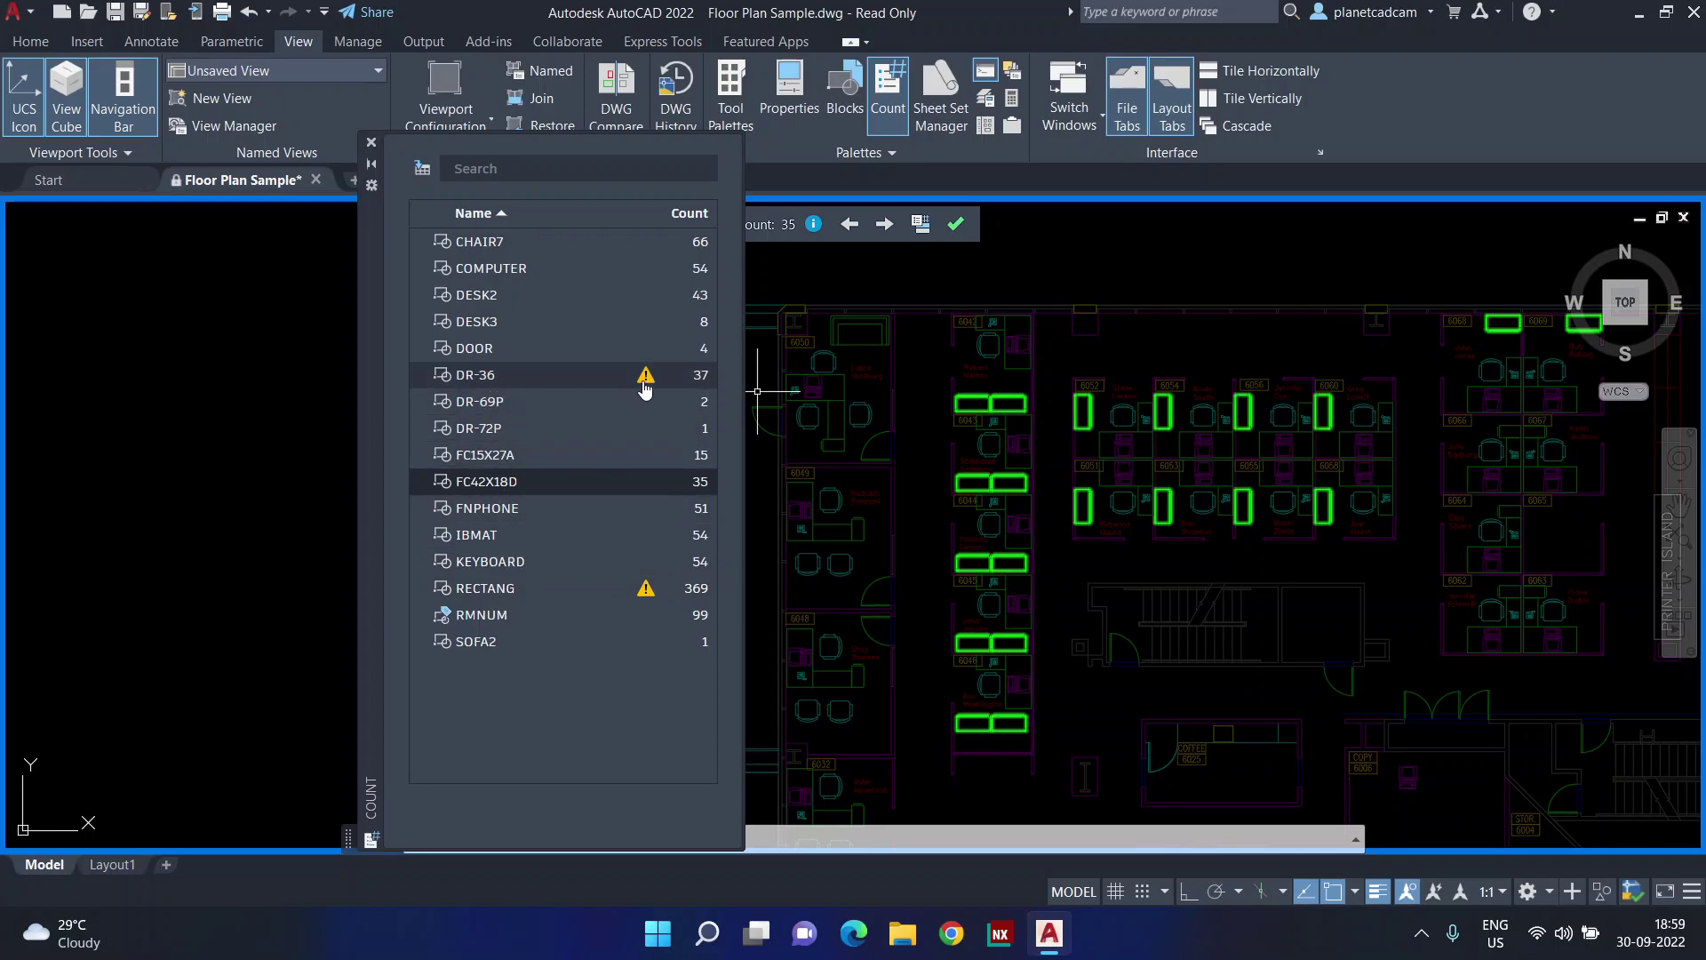
Highlight the DR-36 doors again, uncover the count toolbar, and step forward through several individual door instances
{"action": "left_click", "coordinate": [571, 389]}
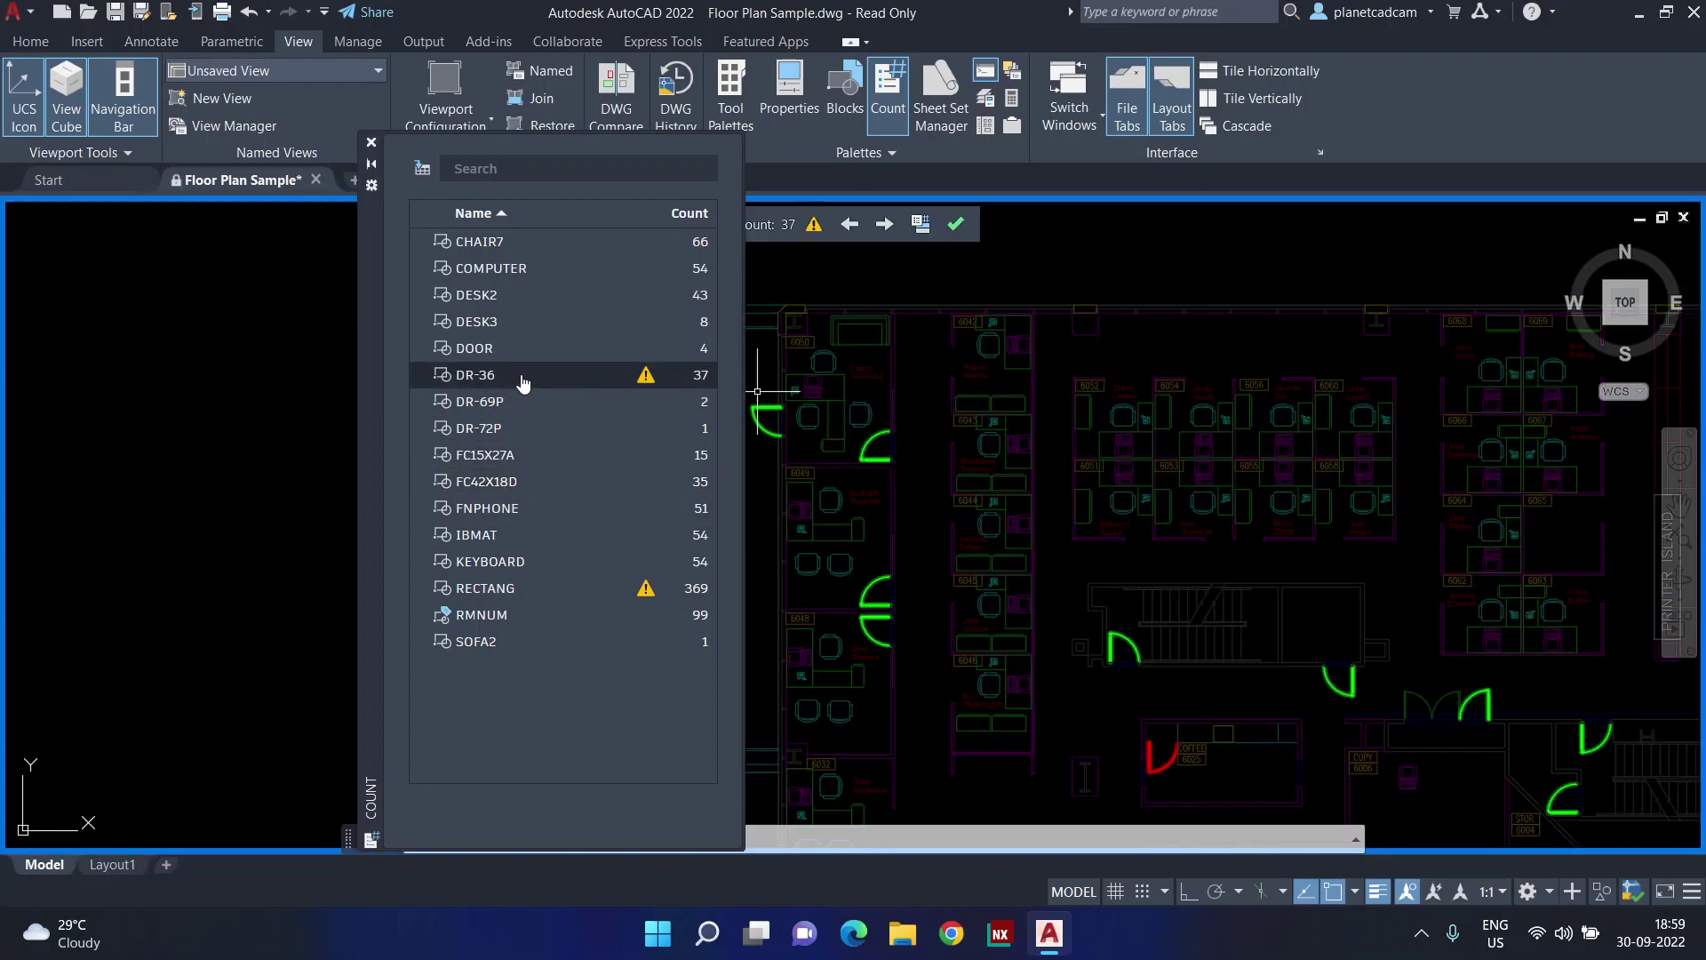
{"action": "mouse_move", "coordinate": [376, 385]}
{"action": "left_mouse_down"}
{"action": "mouse_move", "coordinate": [233, 391]}
{"action": "mouse_move", "coordinate": [228, 410]}
{"action": "left_mouse_up"}
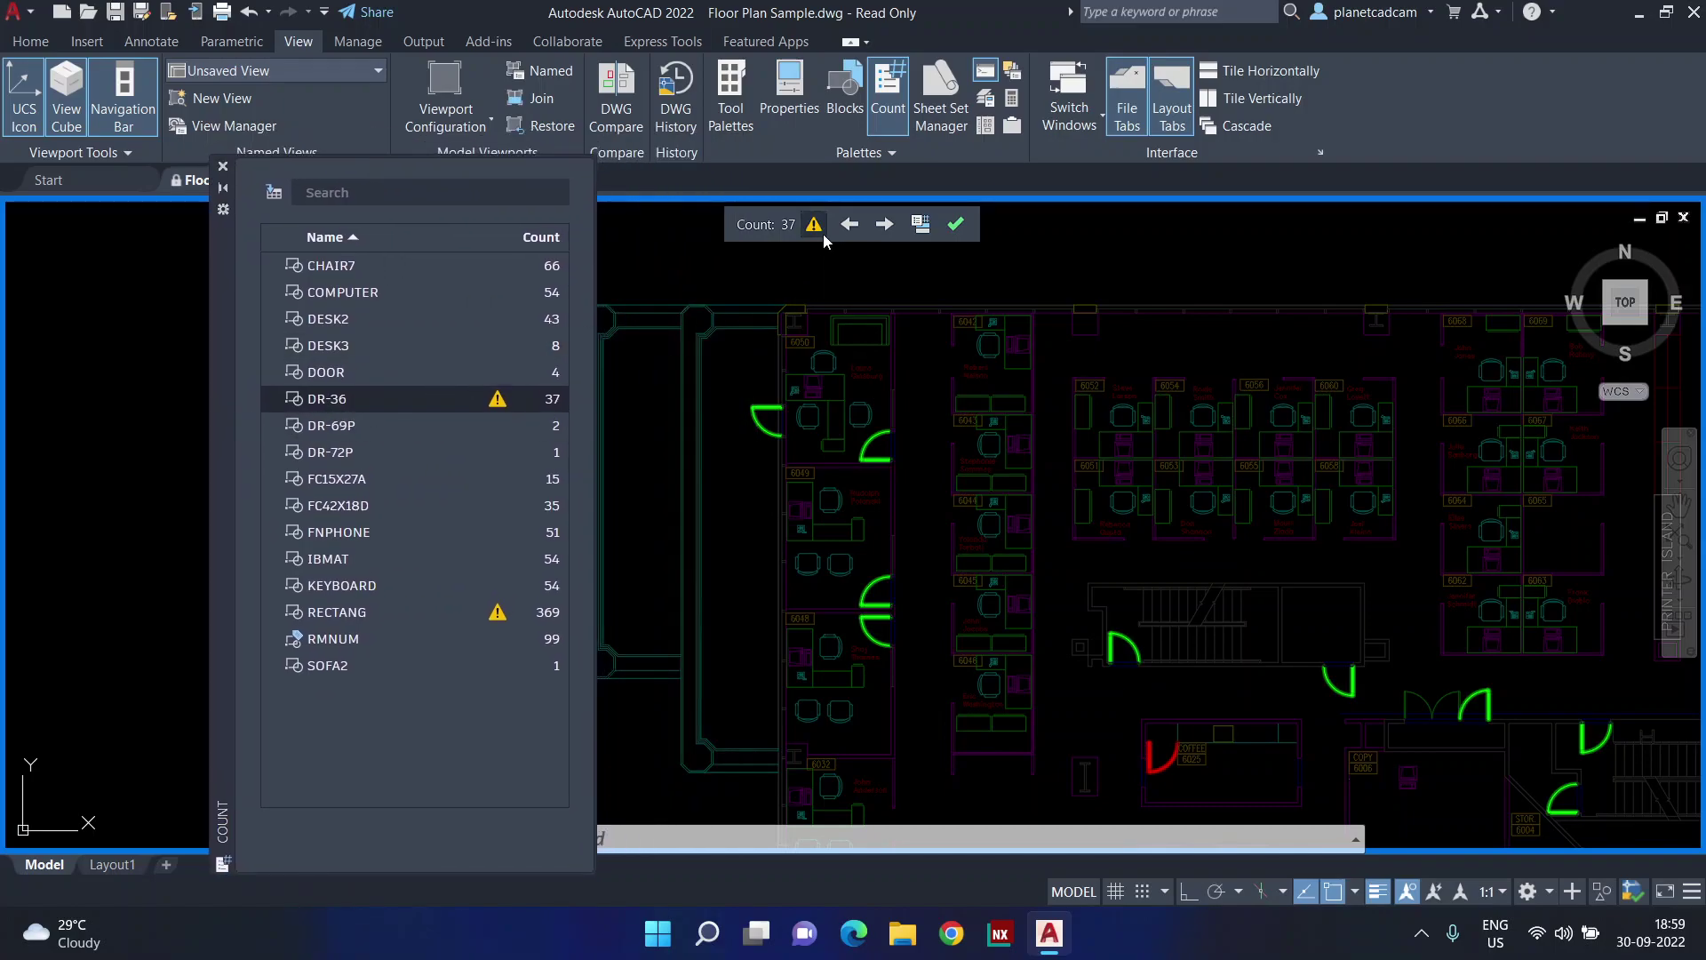
{"action": "left_click", "coordinate": [884, 225]}
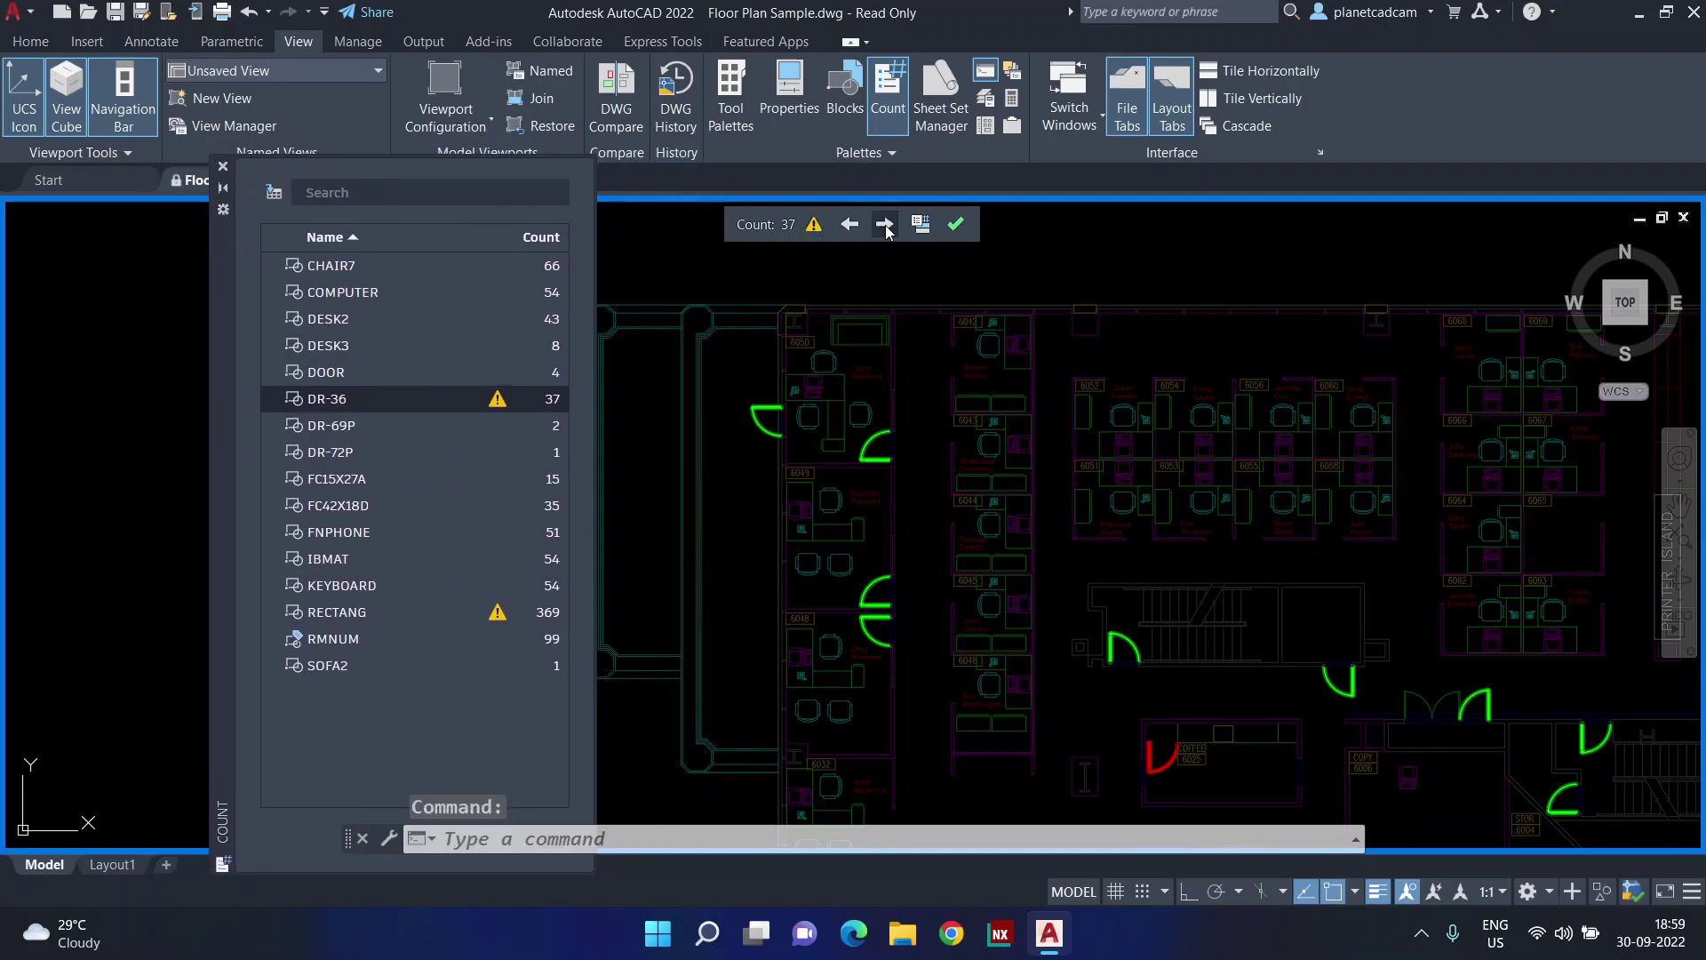
{"action": "left_click", "coordinate": [885, 226]}
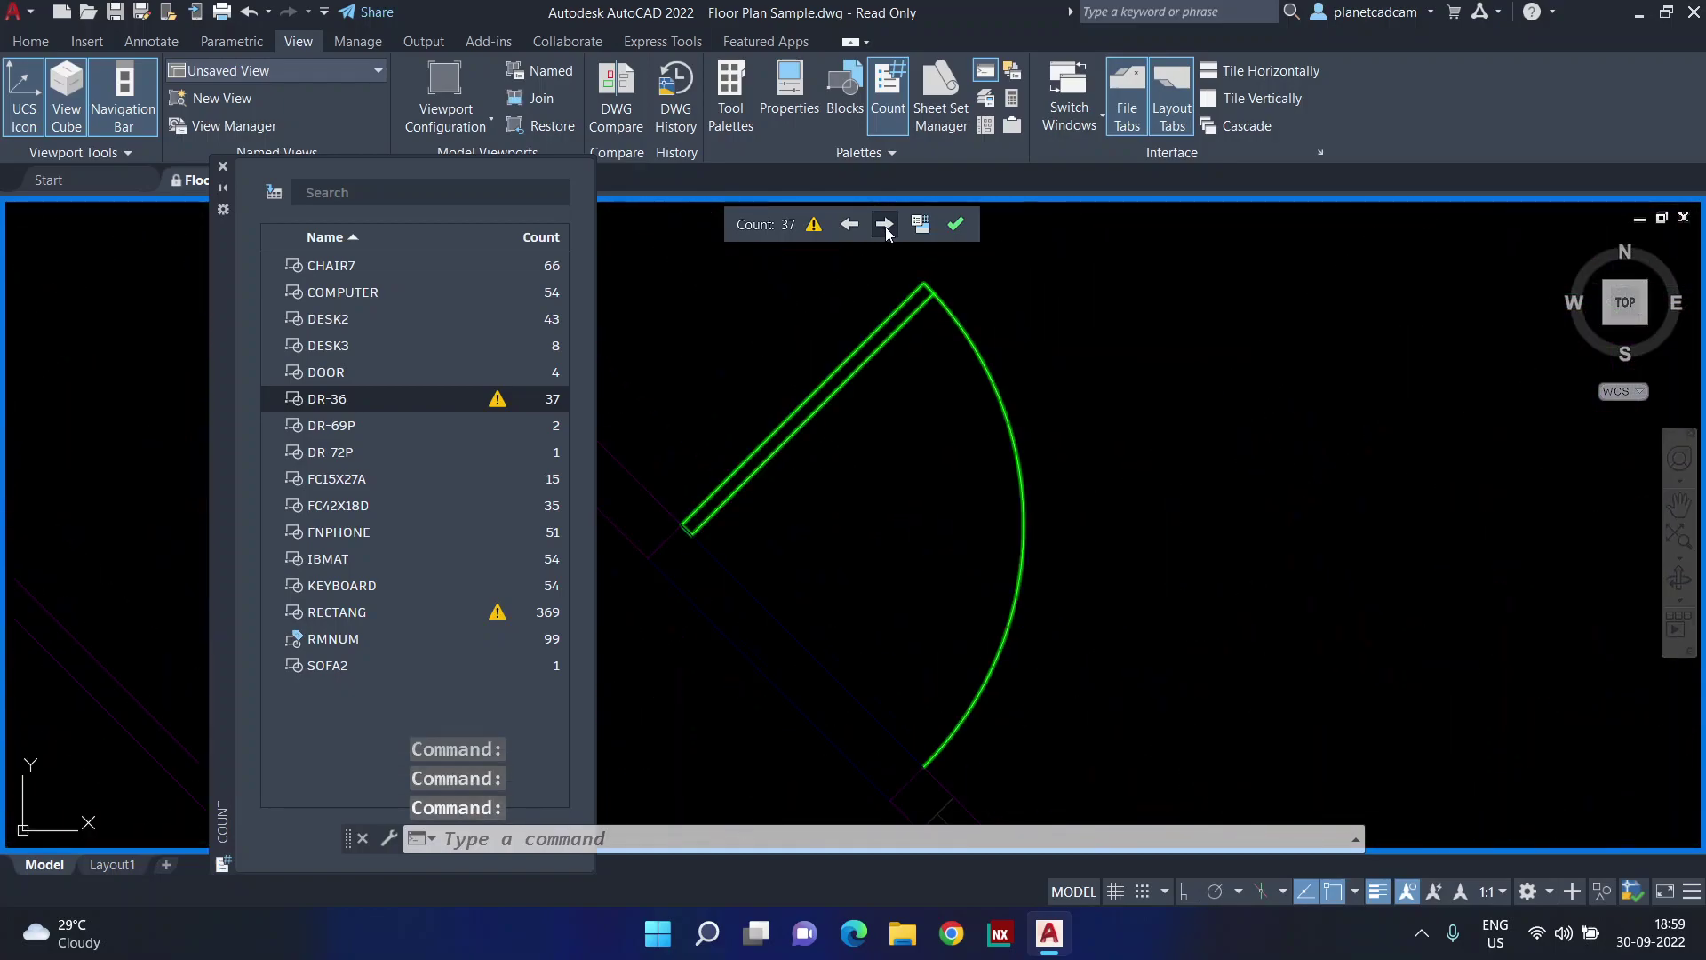
{"action": "left_click", "coordinate": [885, 227]}
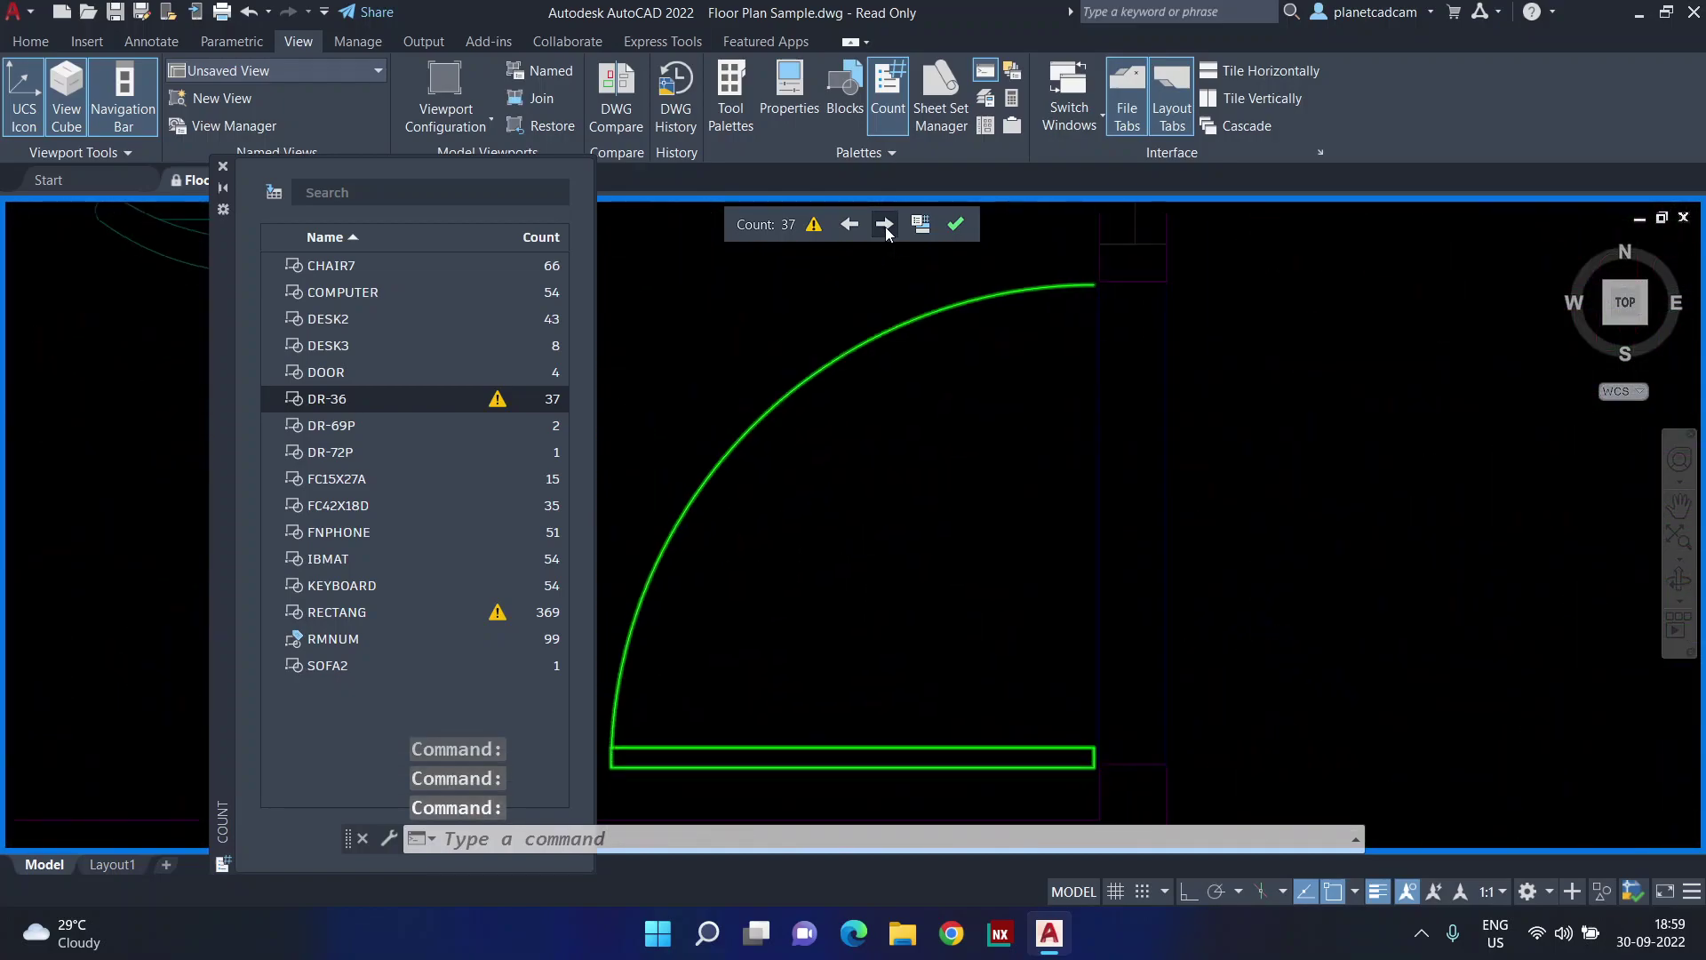
{"action": "left_click", "coordinate": [885, 226]}
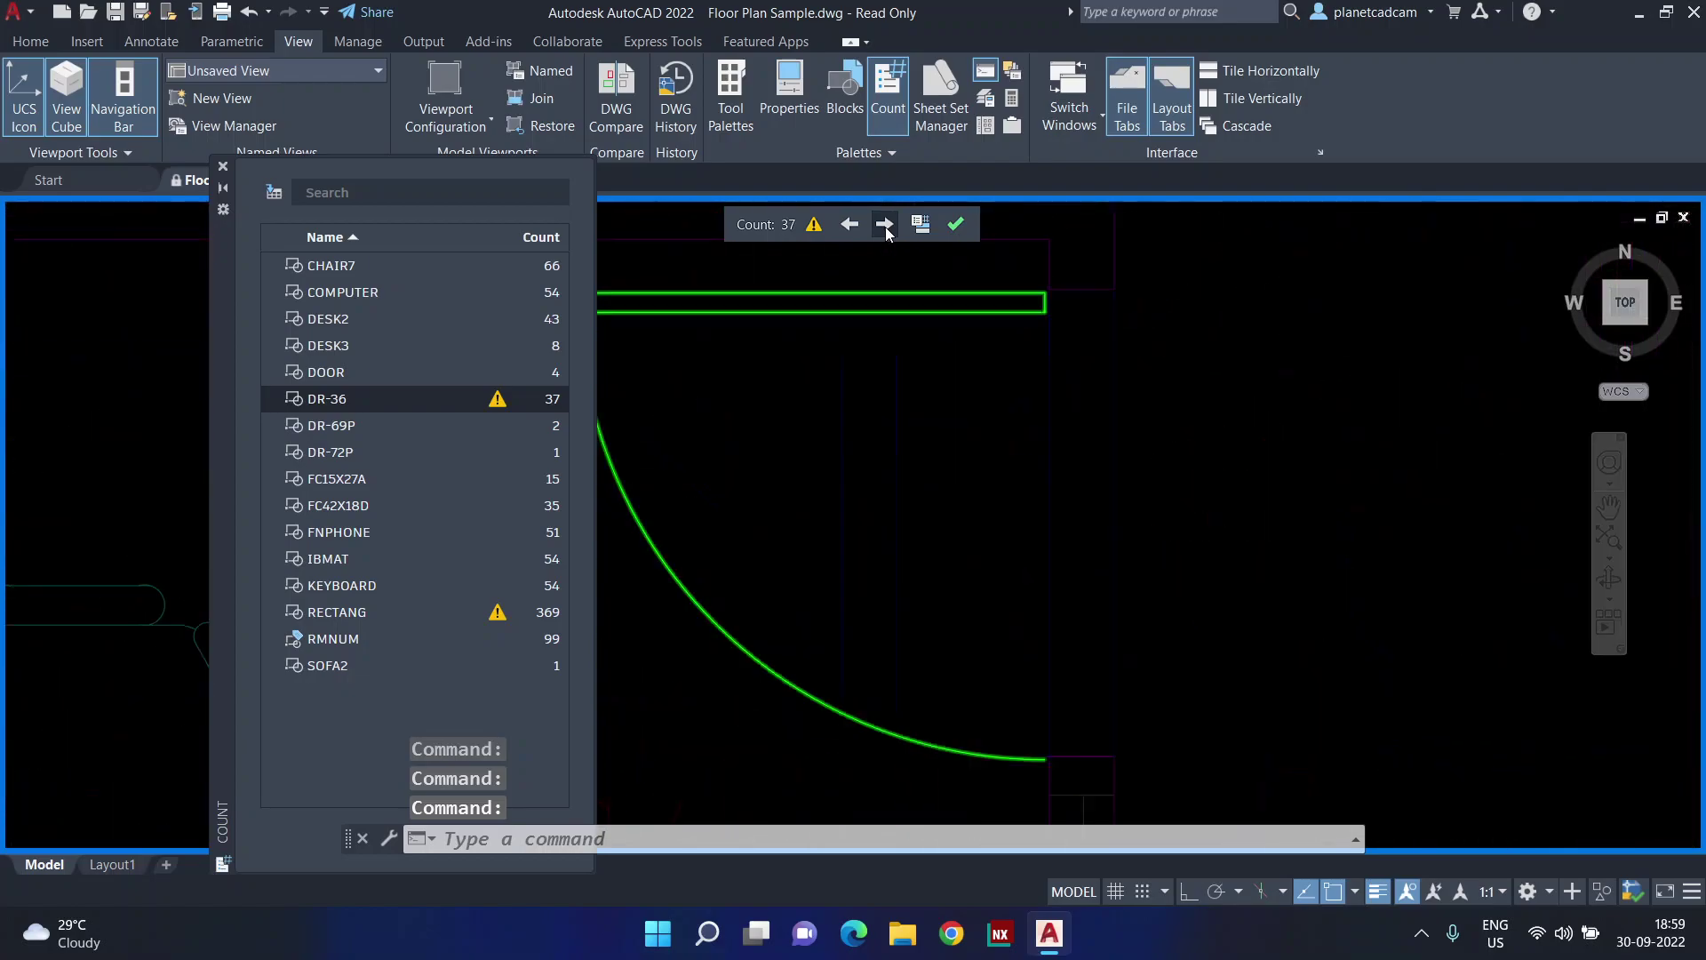
{"action": "left_click", "coordinate": [885, 226]}
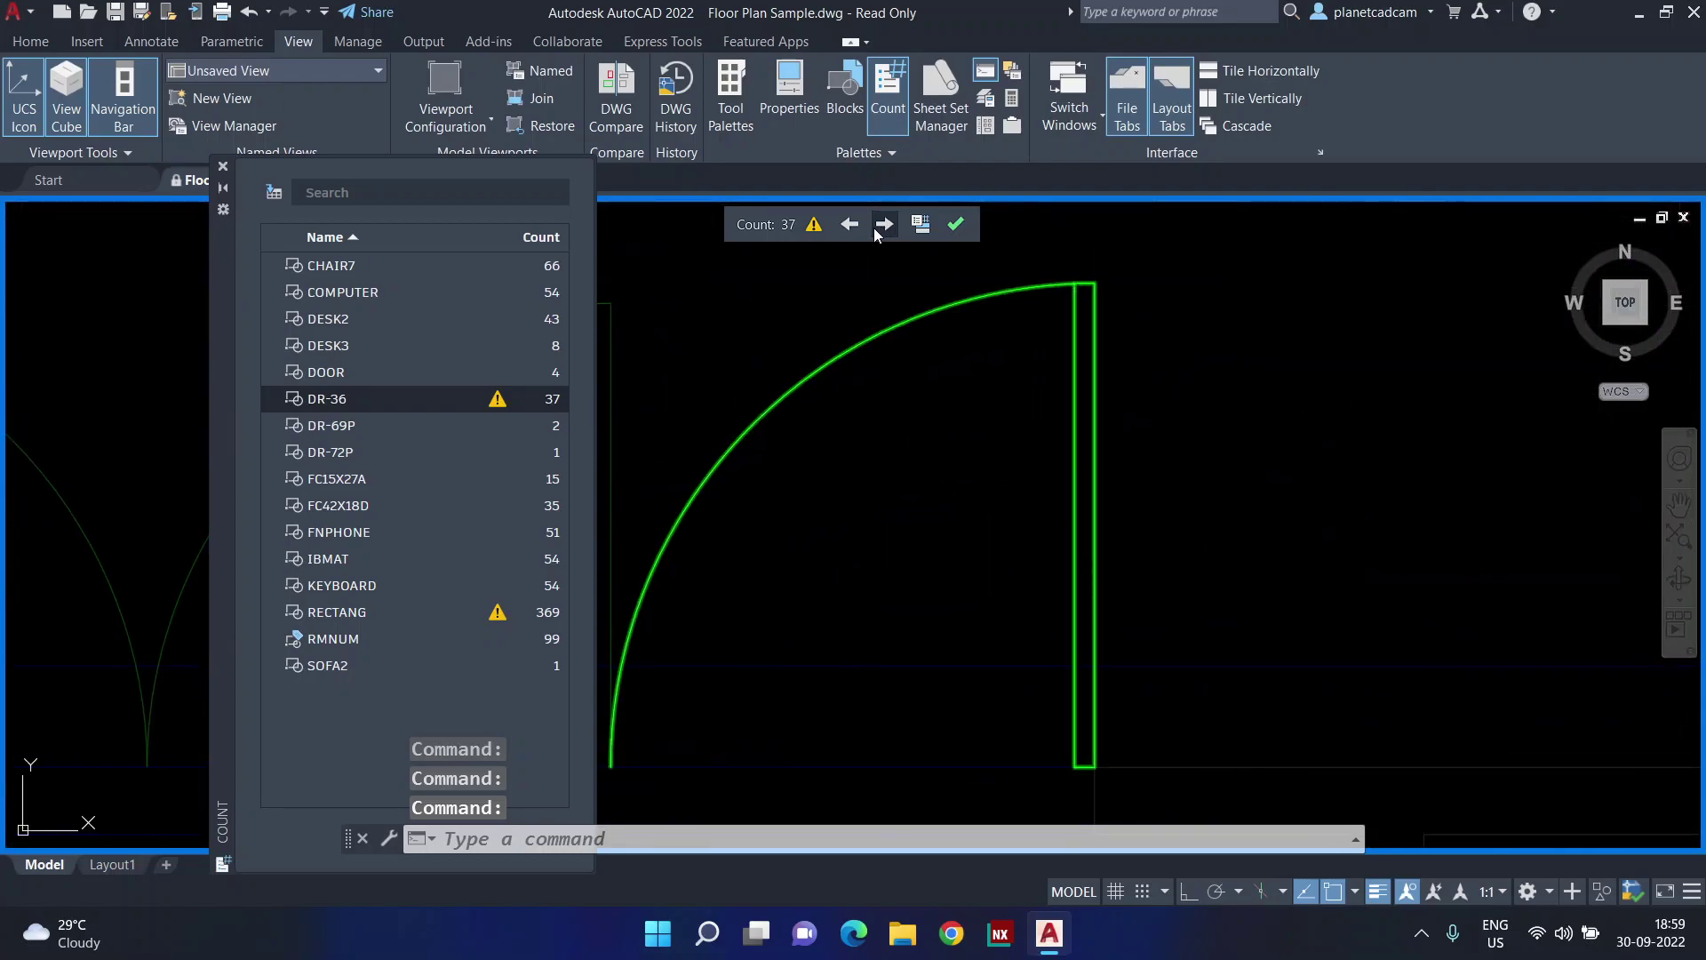
Open the DR-36 count error report and inspect the overlapping door at coffee room 6025
{"action": "left_click", "coordinate": [814, 226]}
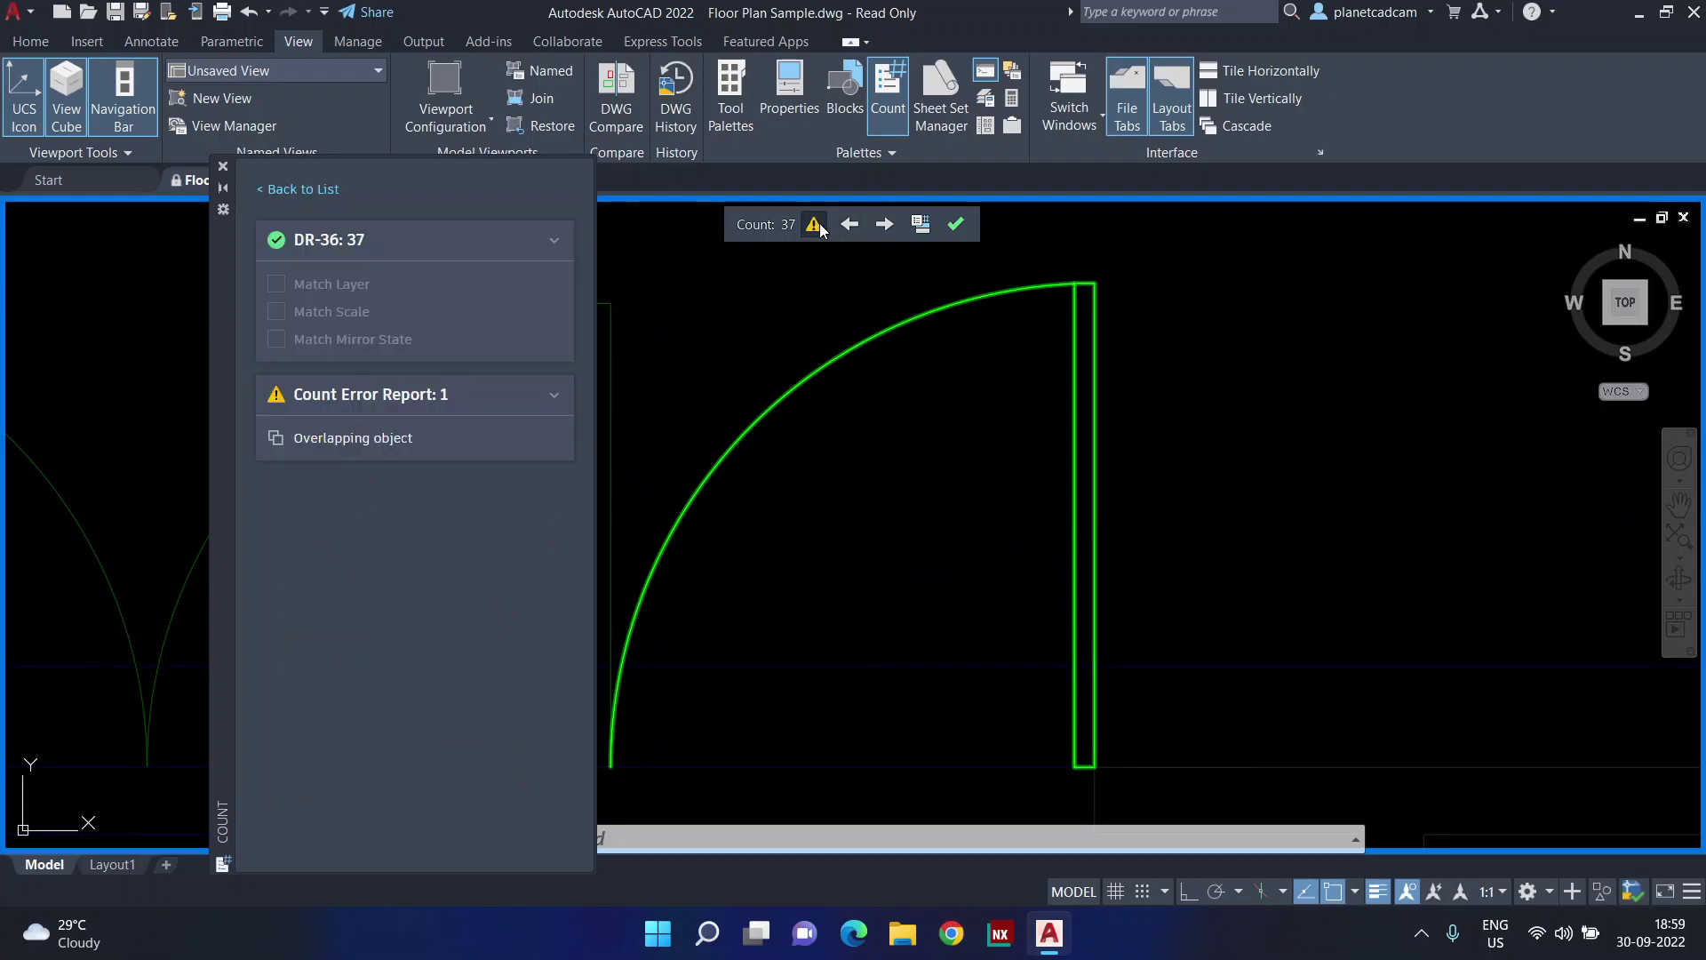
{"action": "scroll", "coordinate": [1316, 555], "scroll_direction": "down", "scroll_amount": 10}
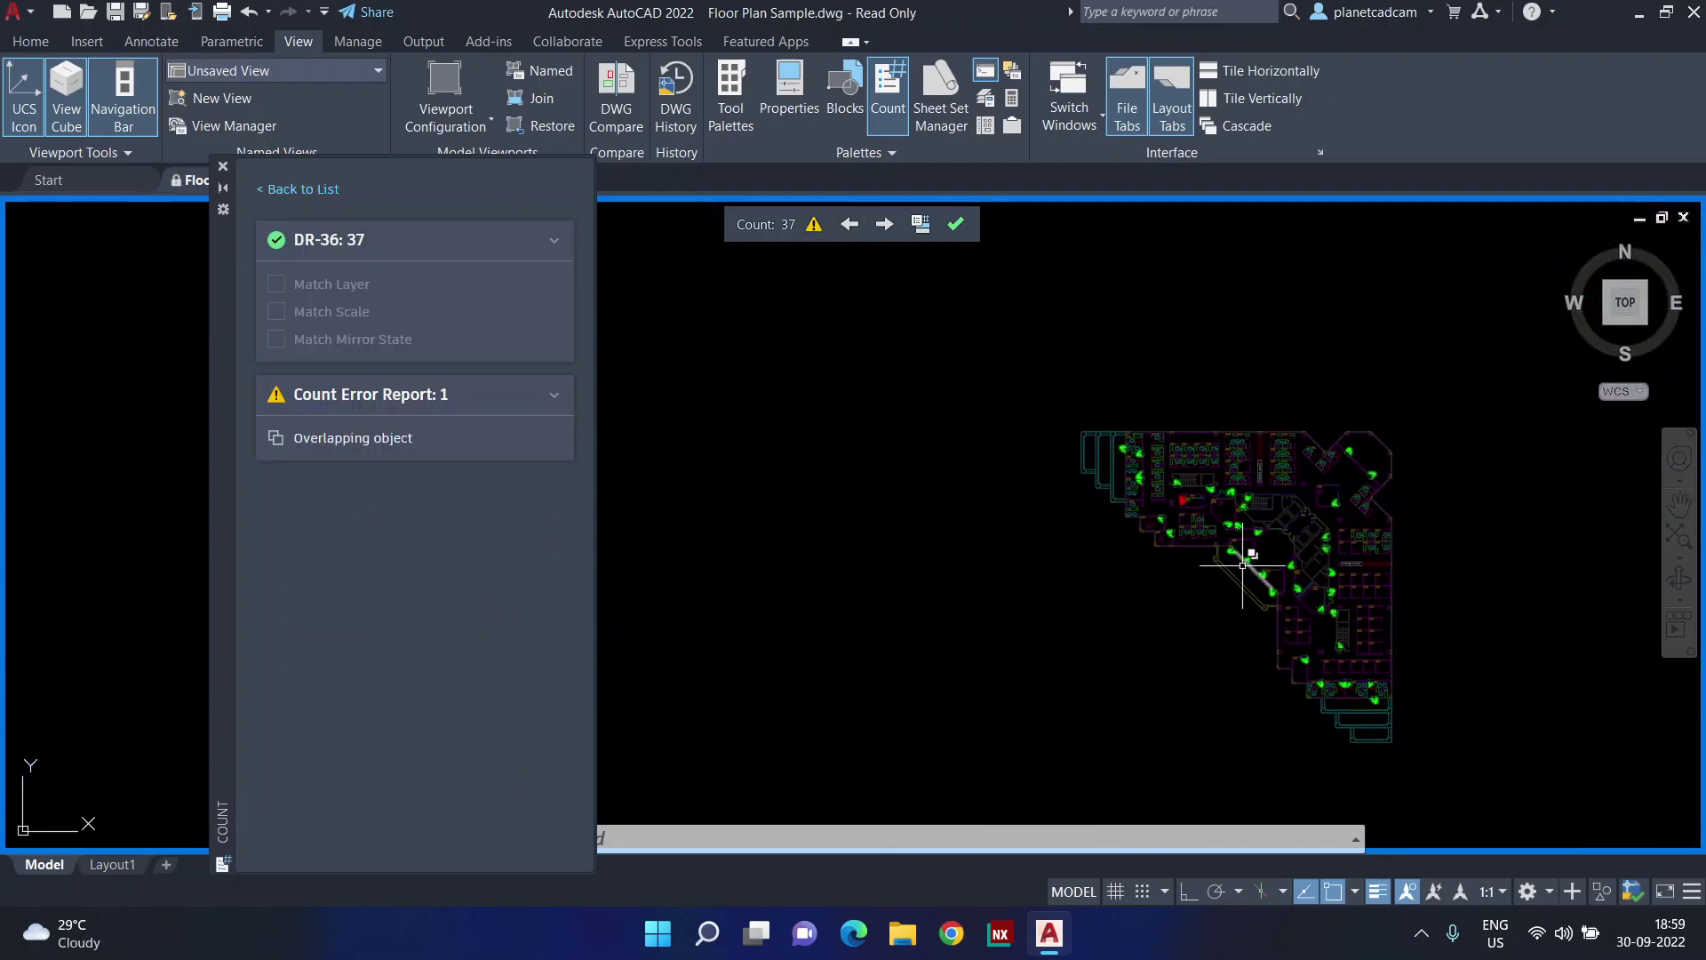
{"action": "left_click", "coordinate": [351, 450]}
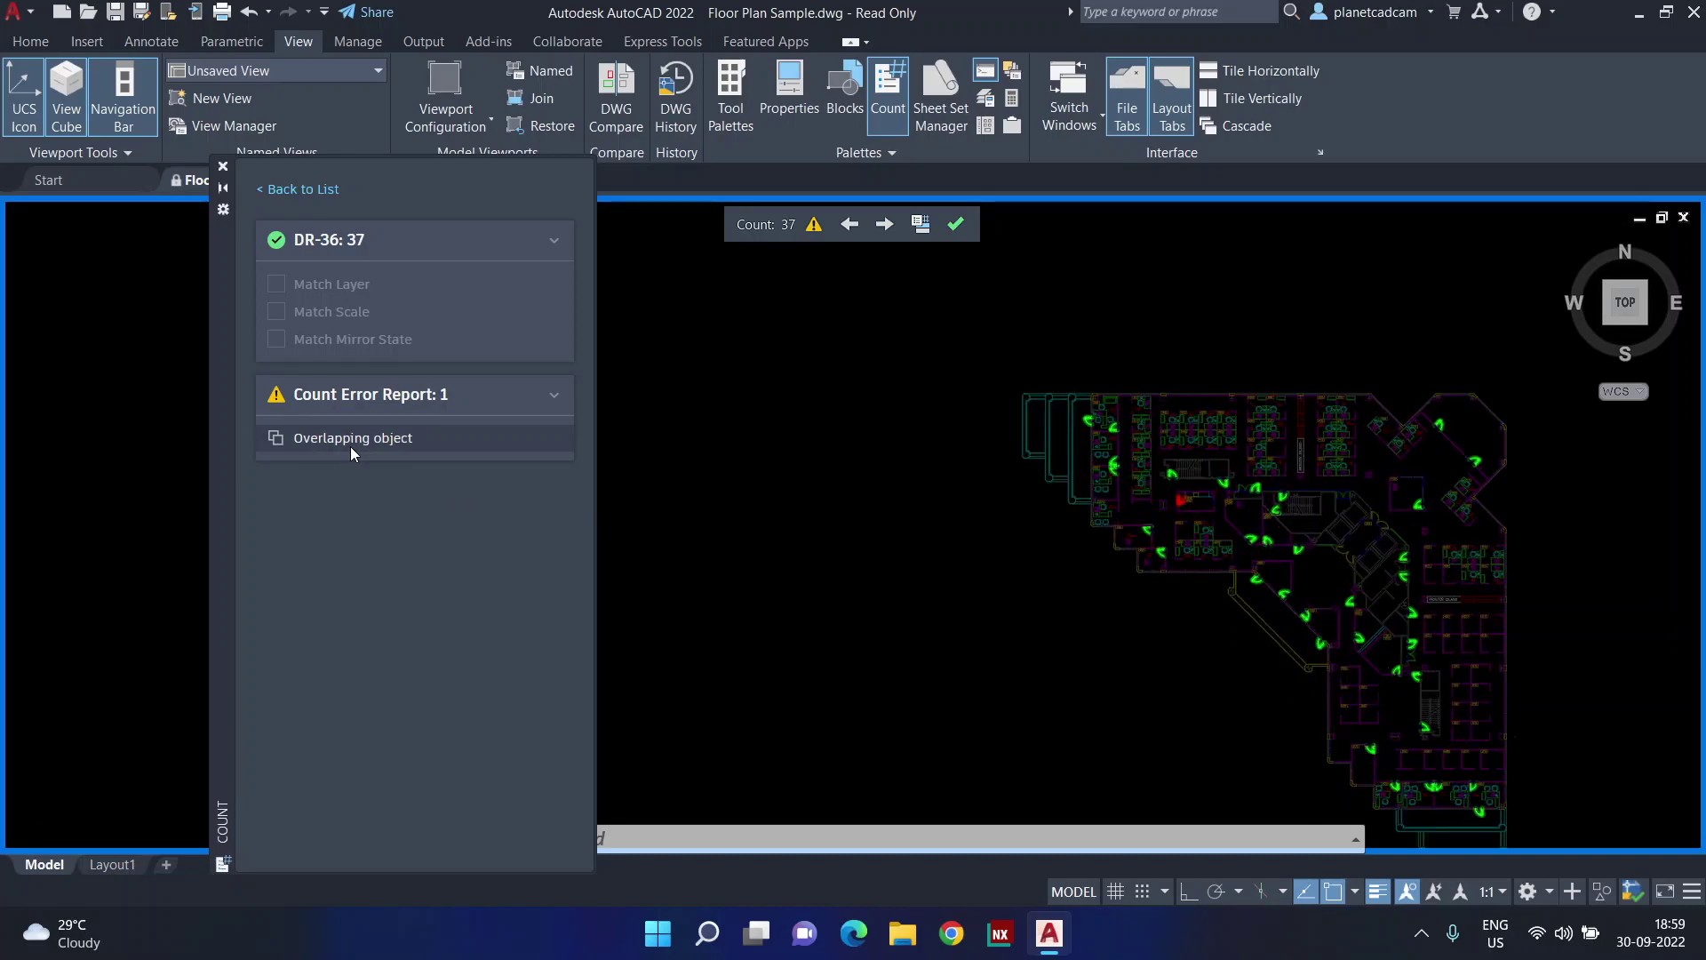
{"action": "scroll", "coordinate": [1294, 601], "scroll_direction": "down", "scroll_amount": 4}
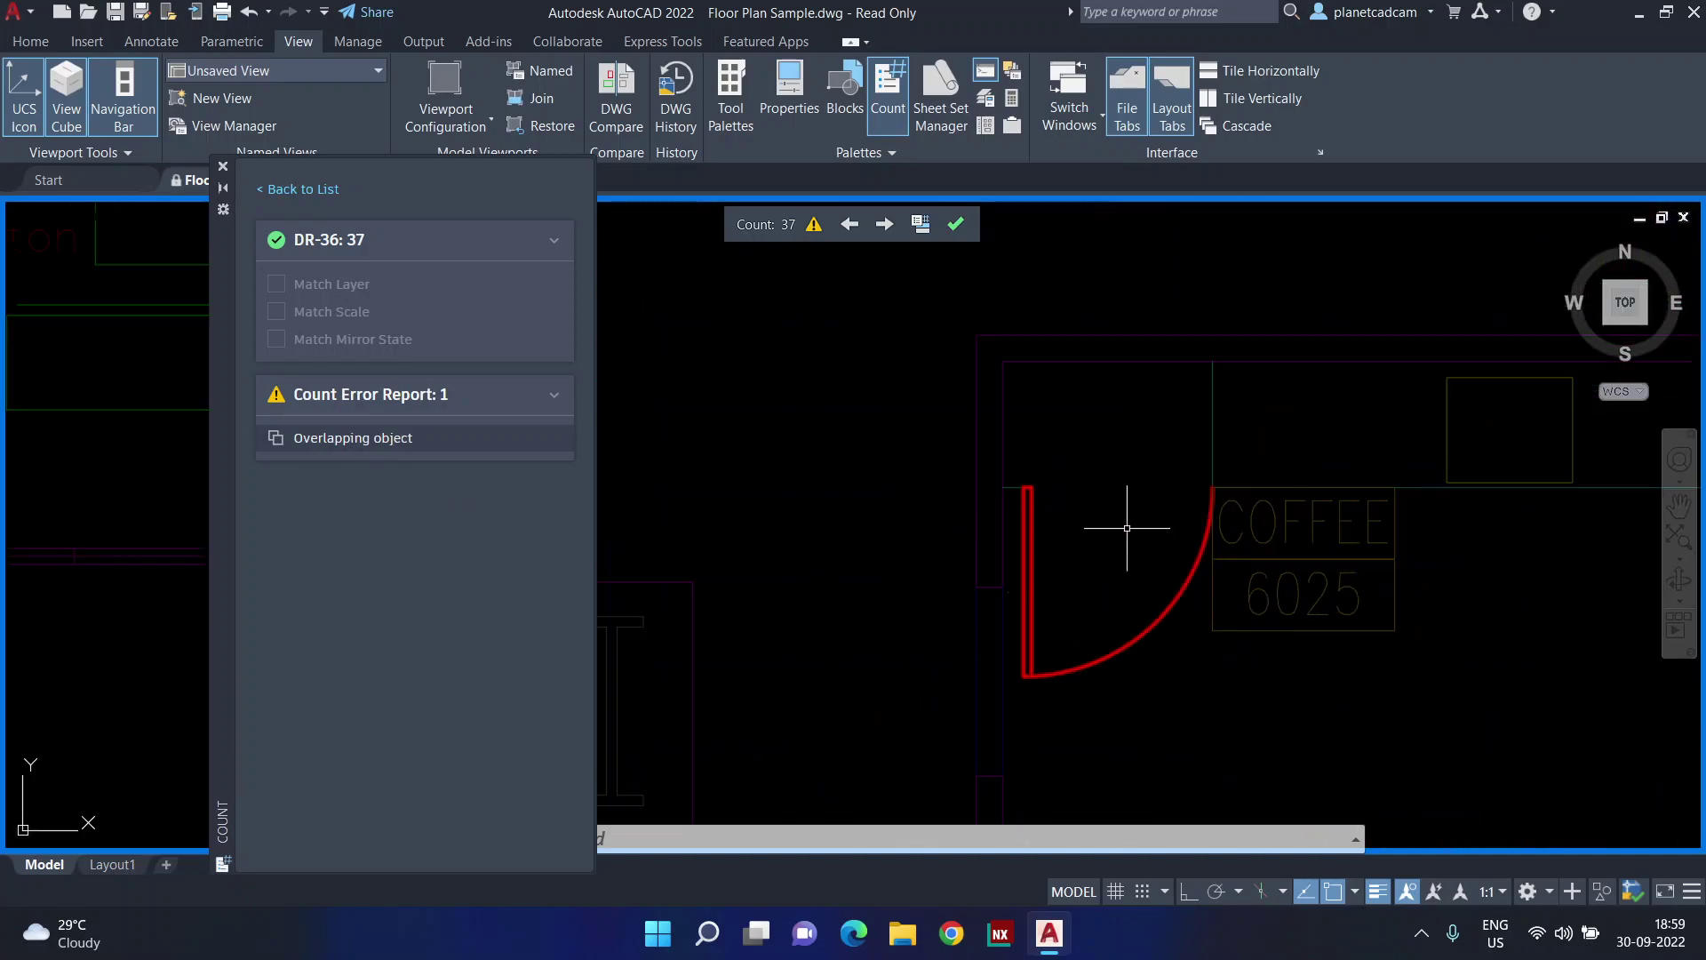
{"action": "scroll", "coordinate": [1173, 556], "scroll_direction": "down", "scroll_amount": 3}
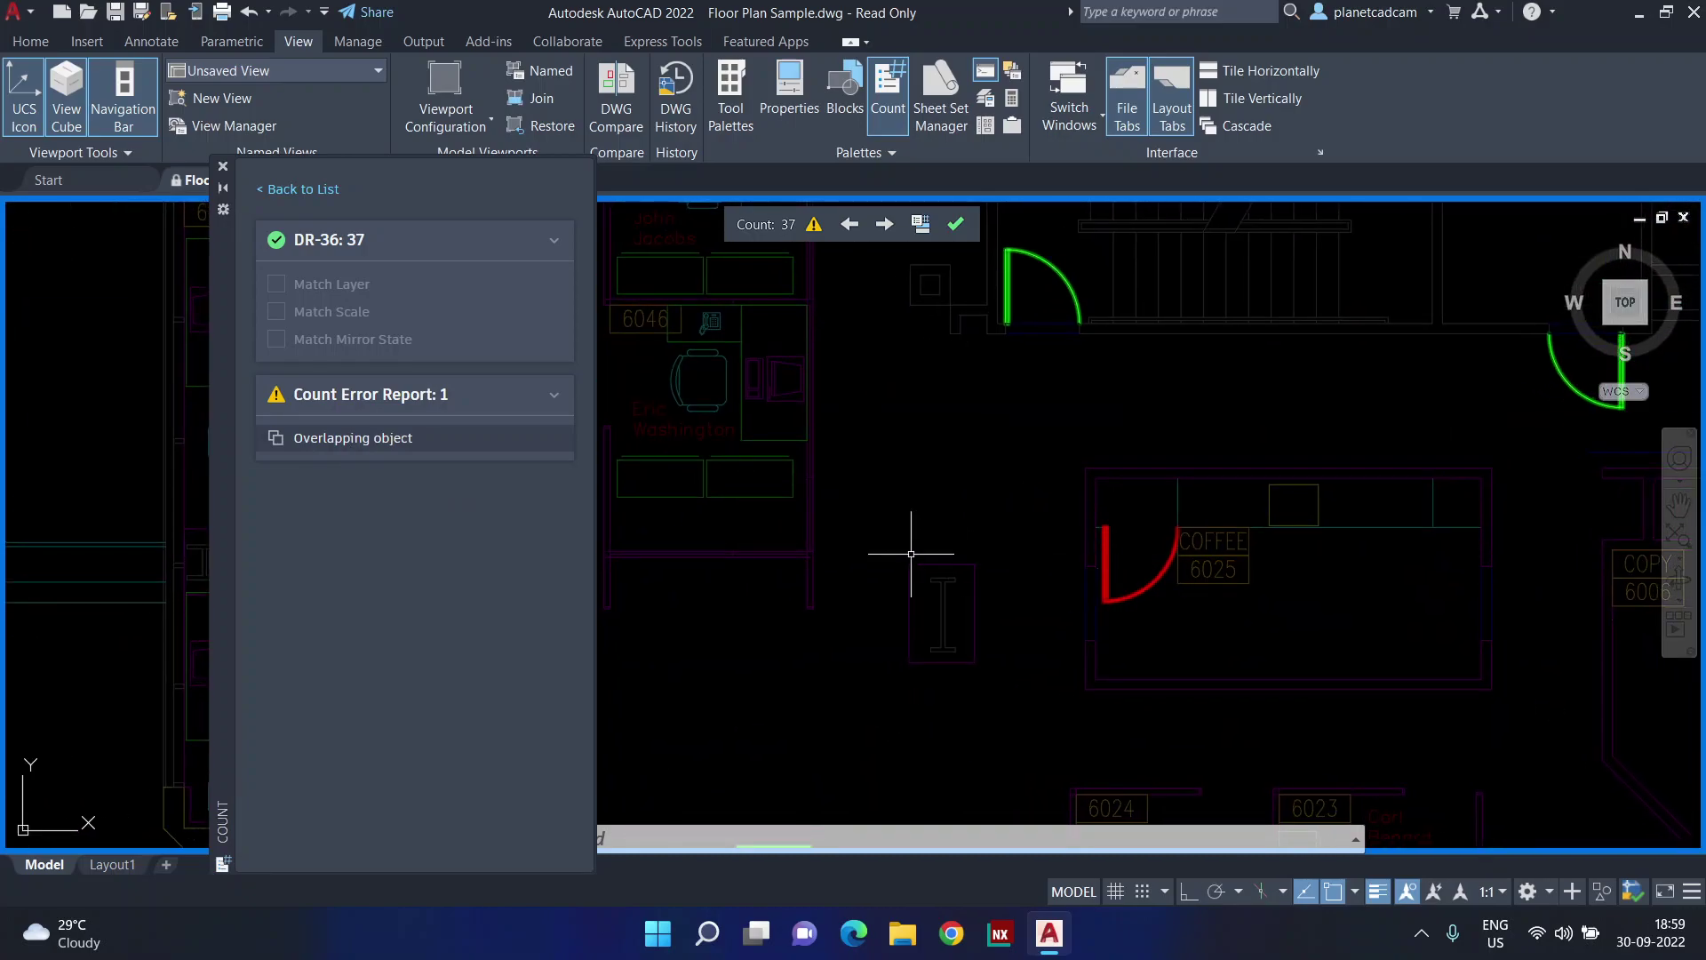
{"action": "left_click", "coordinate": [364, 449]}
{"action": "scroll", "coordinate": [1078, 576], "scroll_direction": "down", "scroll_amount": 5}
{"action": "scroll", "coordinate": [1015, 550], "scroll_direction": "up", "scroll_amount": 2}
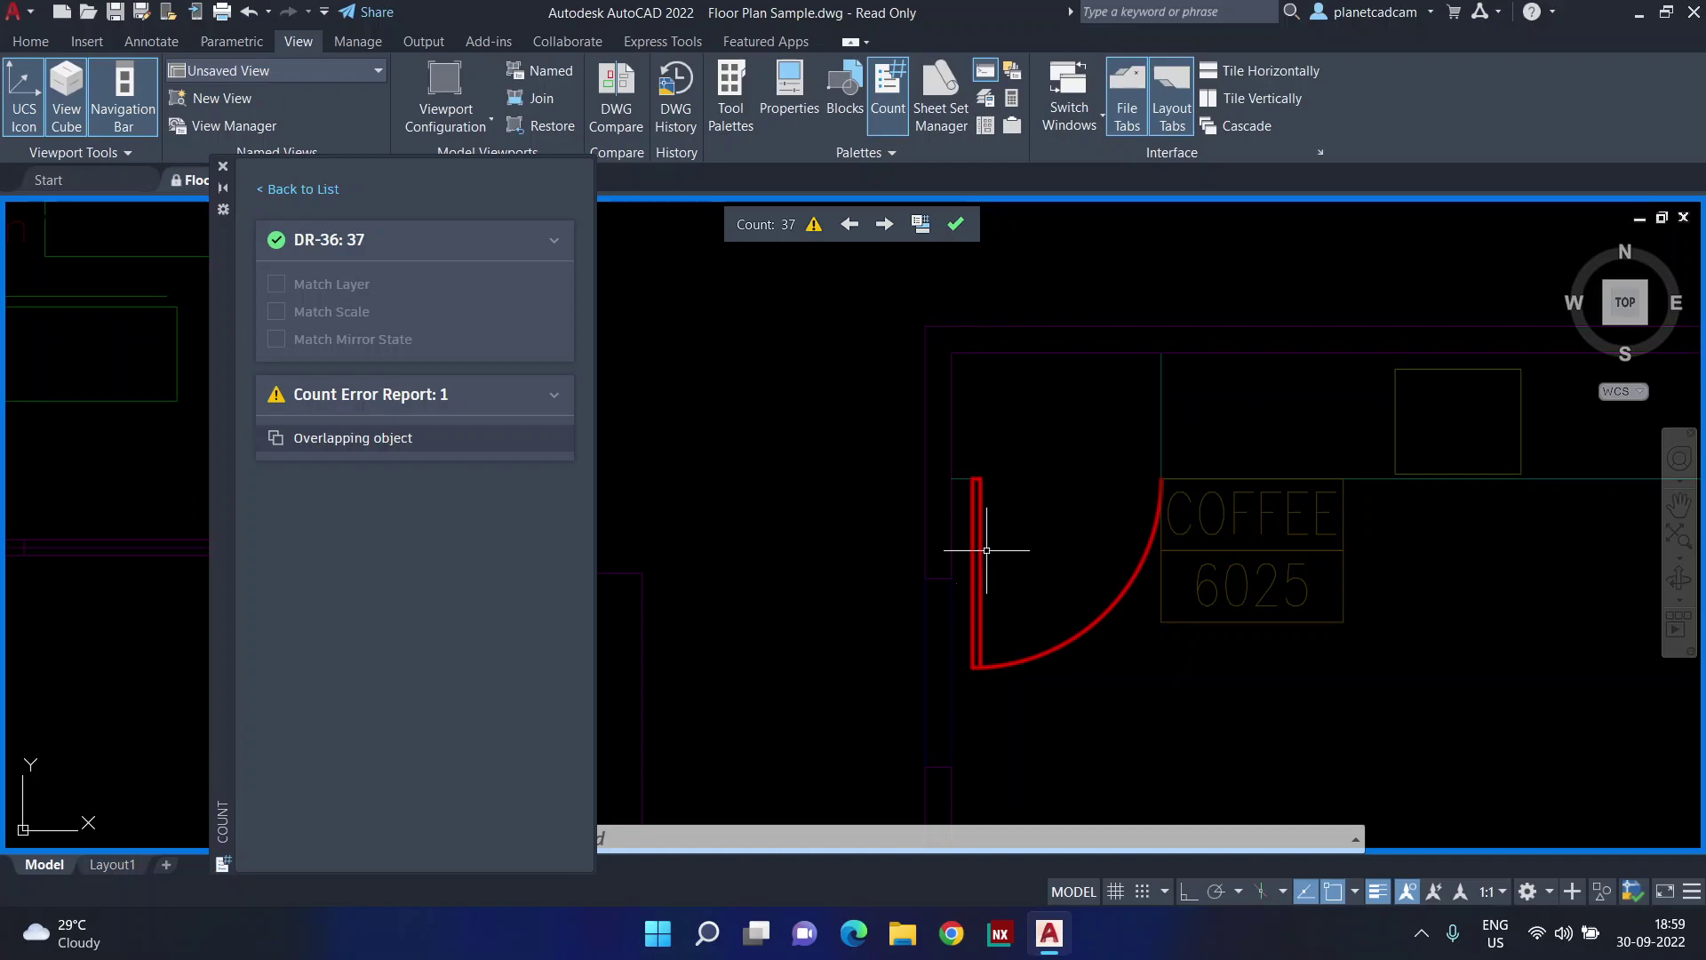
{"action": "key", "text": "Escape"}
{"action": "key", "text": "Escape"}
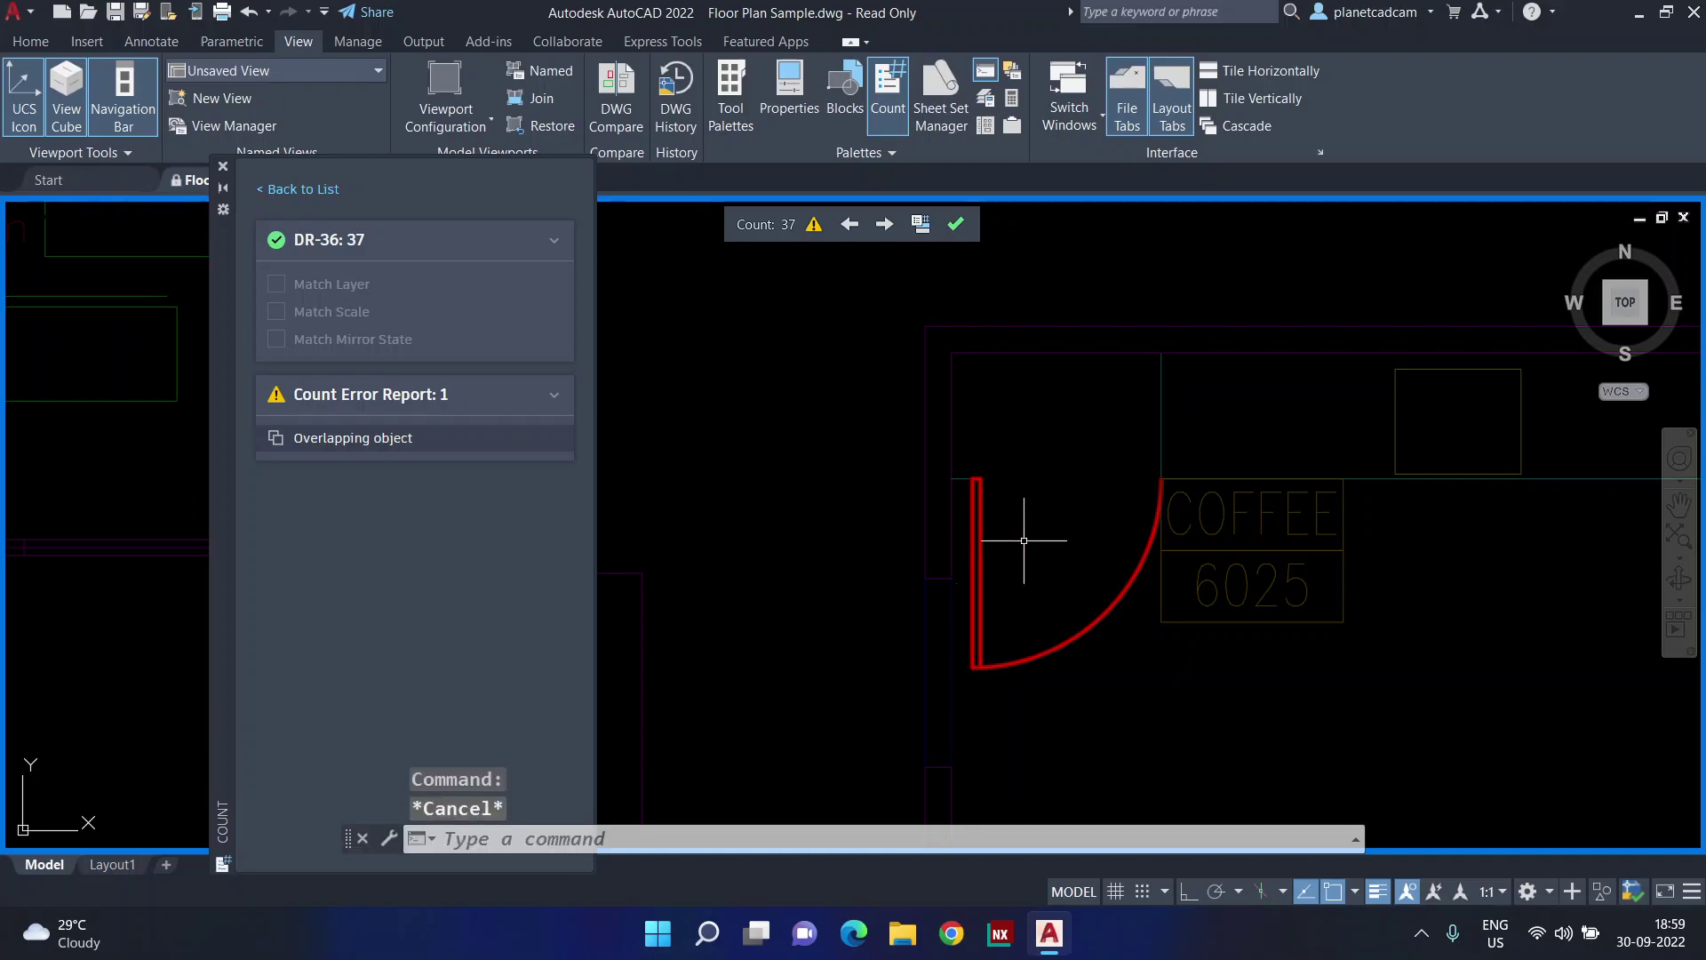
{"action": "left_click", "coordinate": [1054, 627]}
{"action": "left_click", "coordinate": [1037, 636]}
{"action": "key", "text": "Escape"}
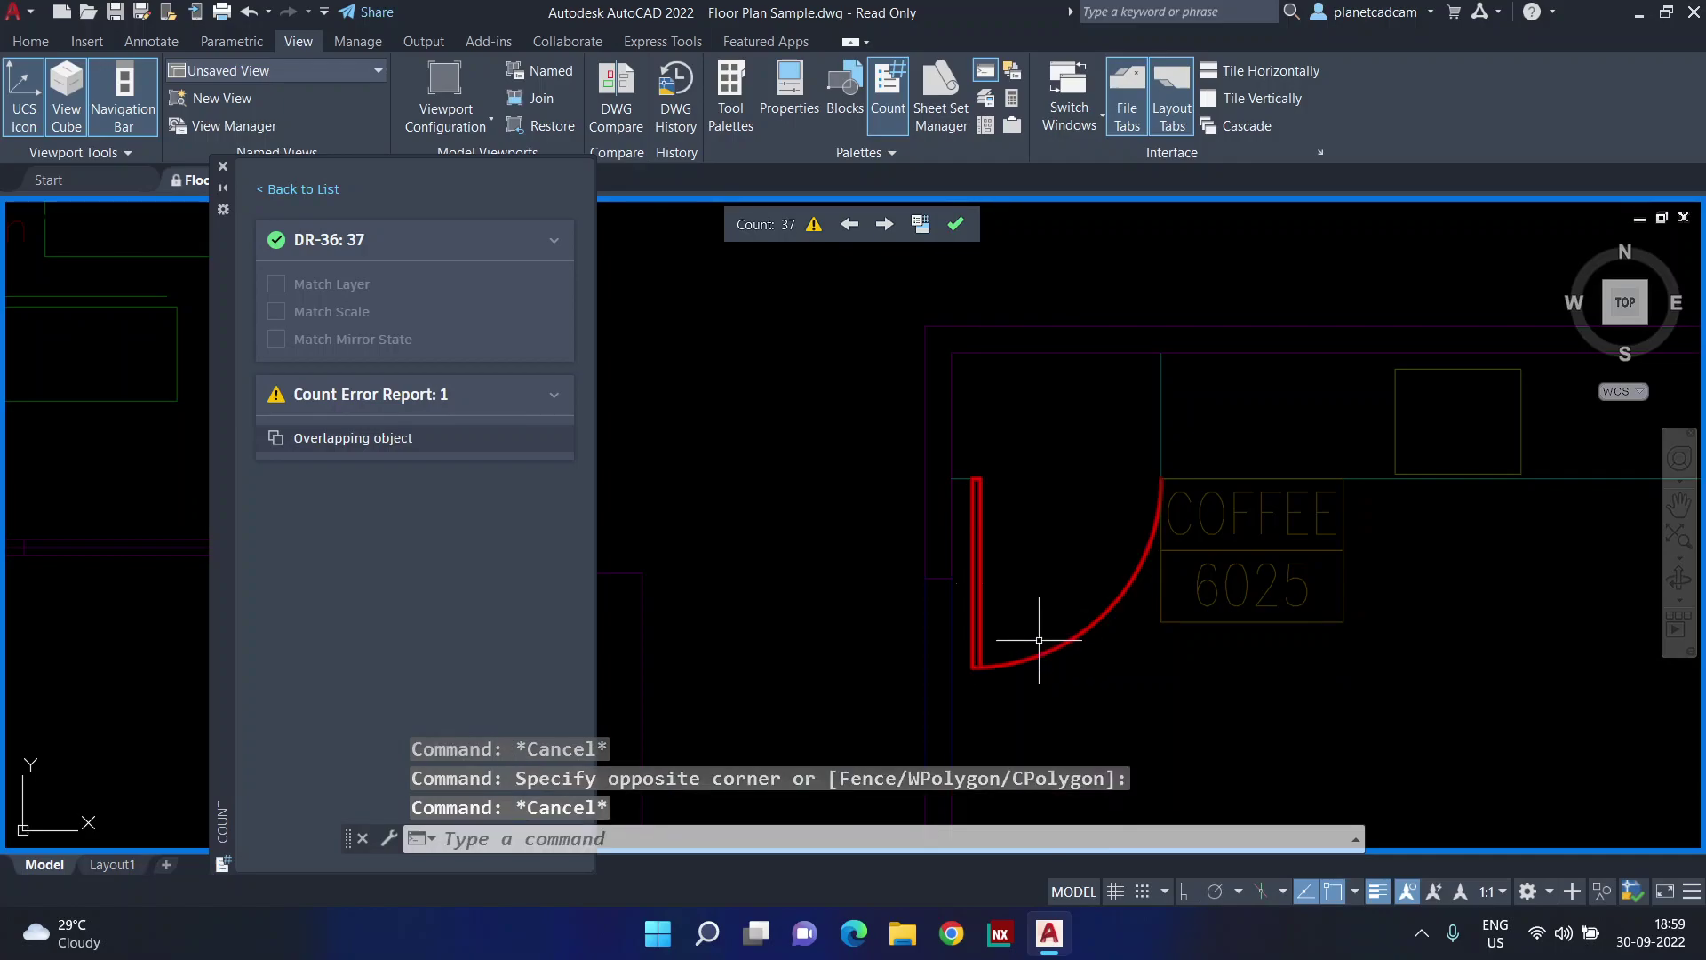
{"action": "left_click", "coordinate": [1041, 662]}
{"action": "left_click", "coordinate": [1138, 733]}
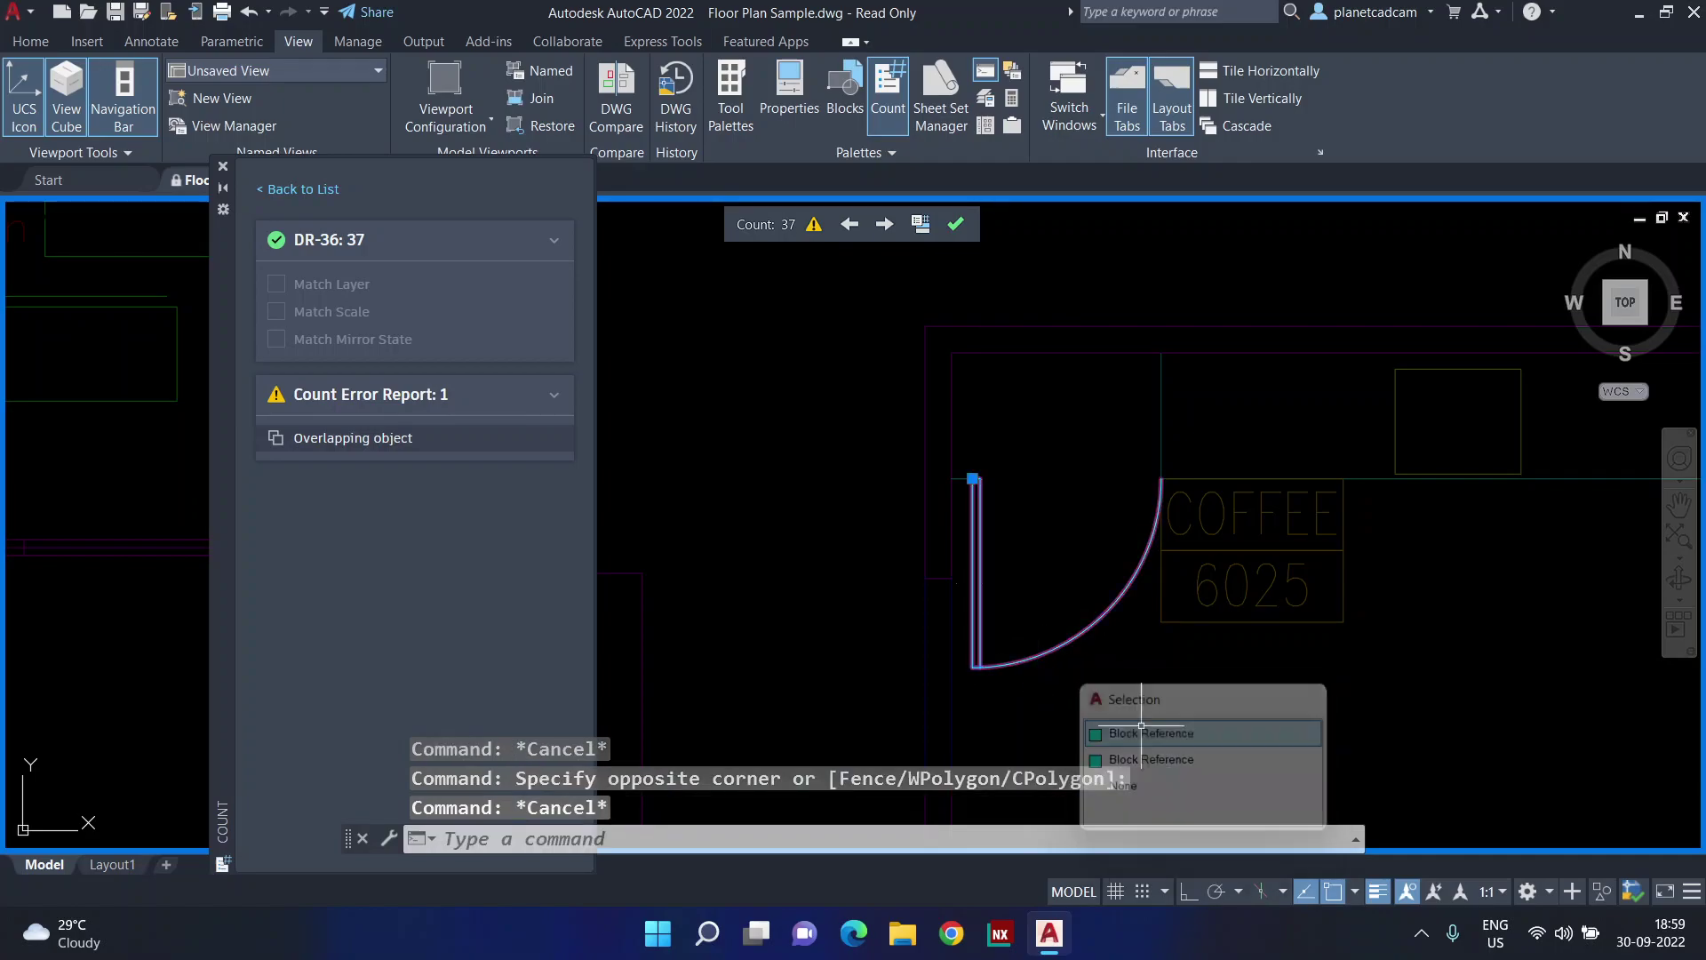
{"action": "scroll", "coordinate": [1159, 721], "scroll_direction": "down", "scroll_amount": 4}
{"action": "middle_click_drag", "start_coordinate": [1161, 705], "coordinate": [1057, 648]}
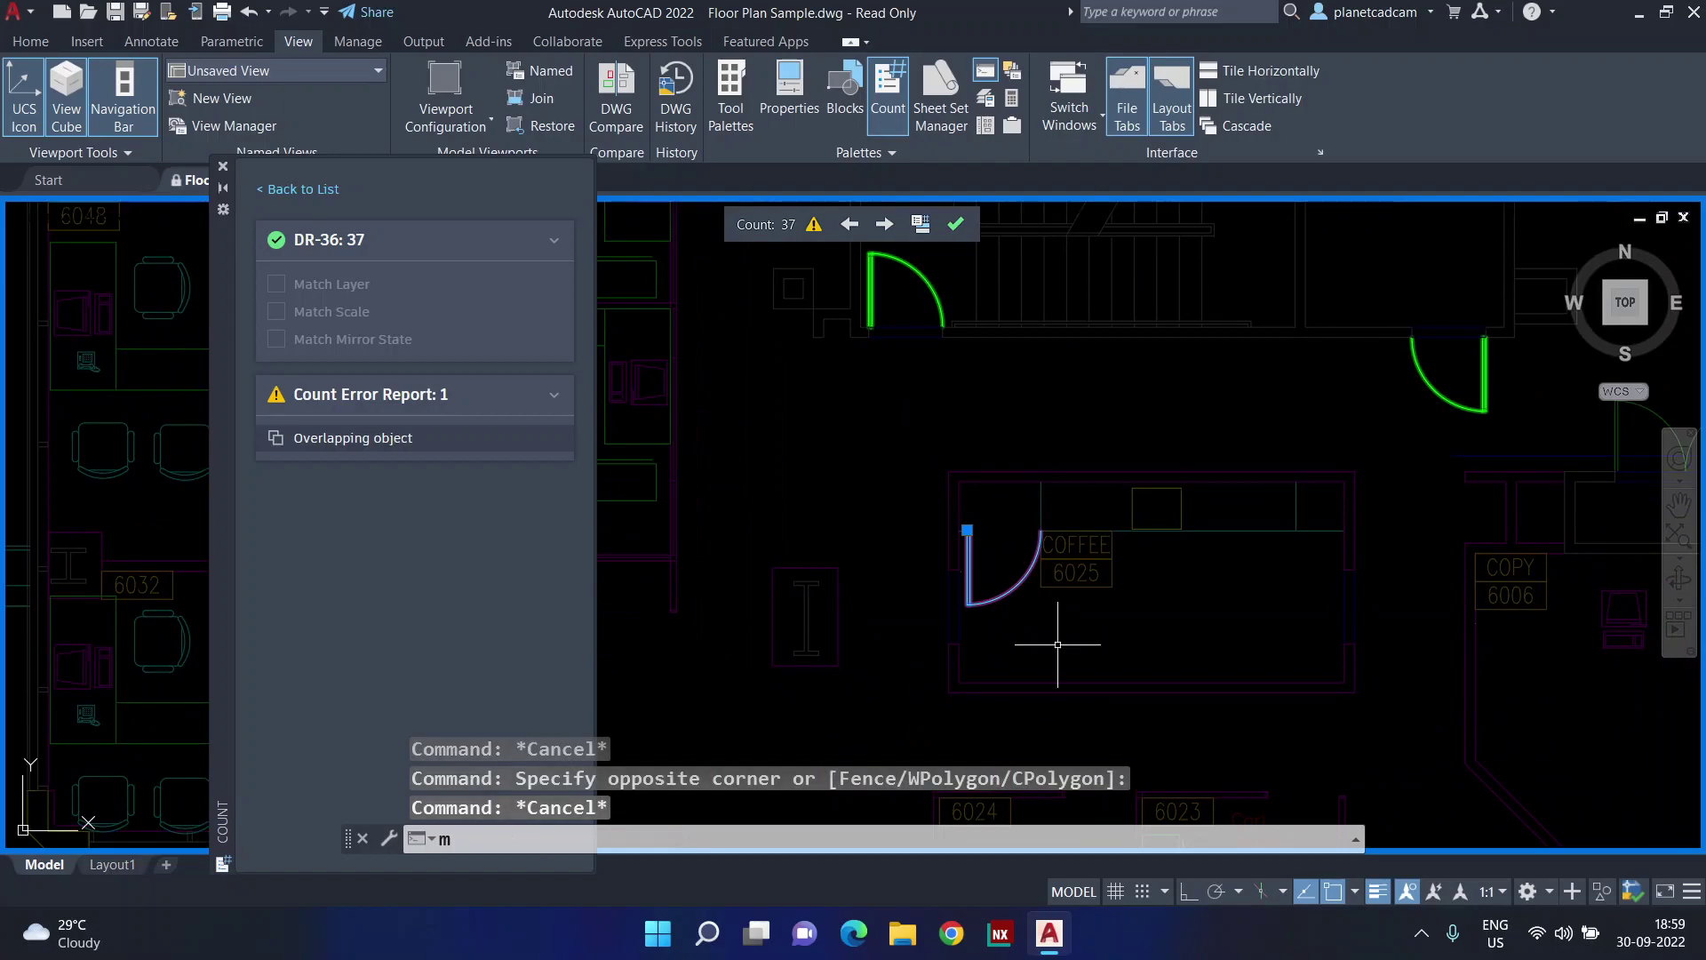
{"action": "type", "text": "m"}
{"action": "key", "text": "Return"}
{"action": "left_click", "coordinate": [994, 549]}
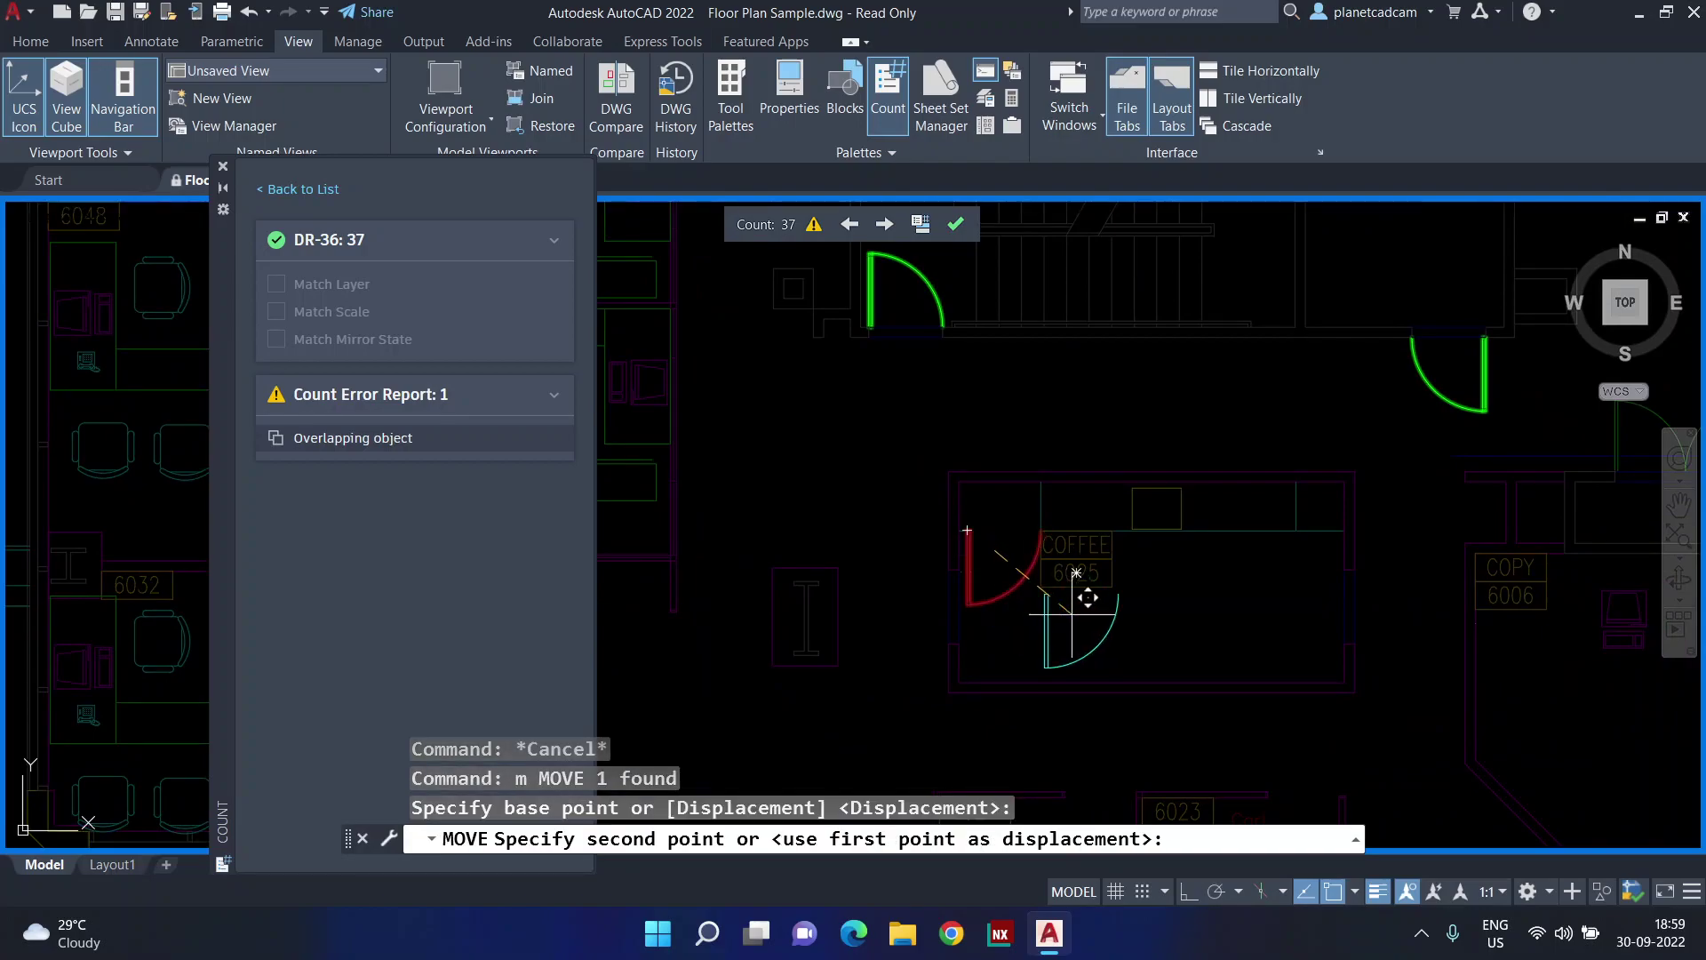
{"action": "key", "text": "Escape"}
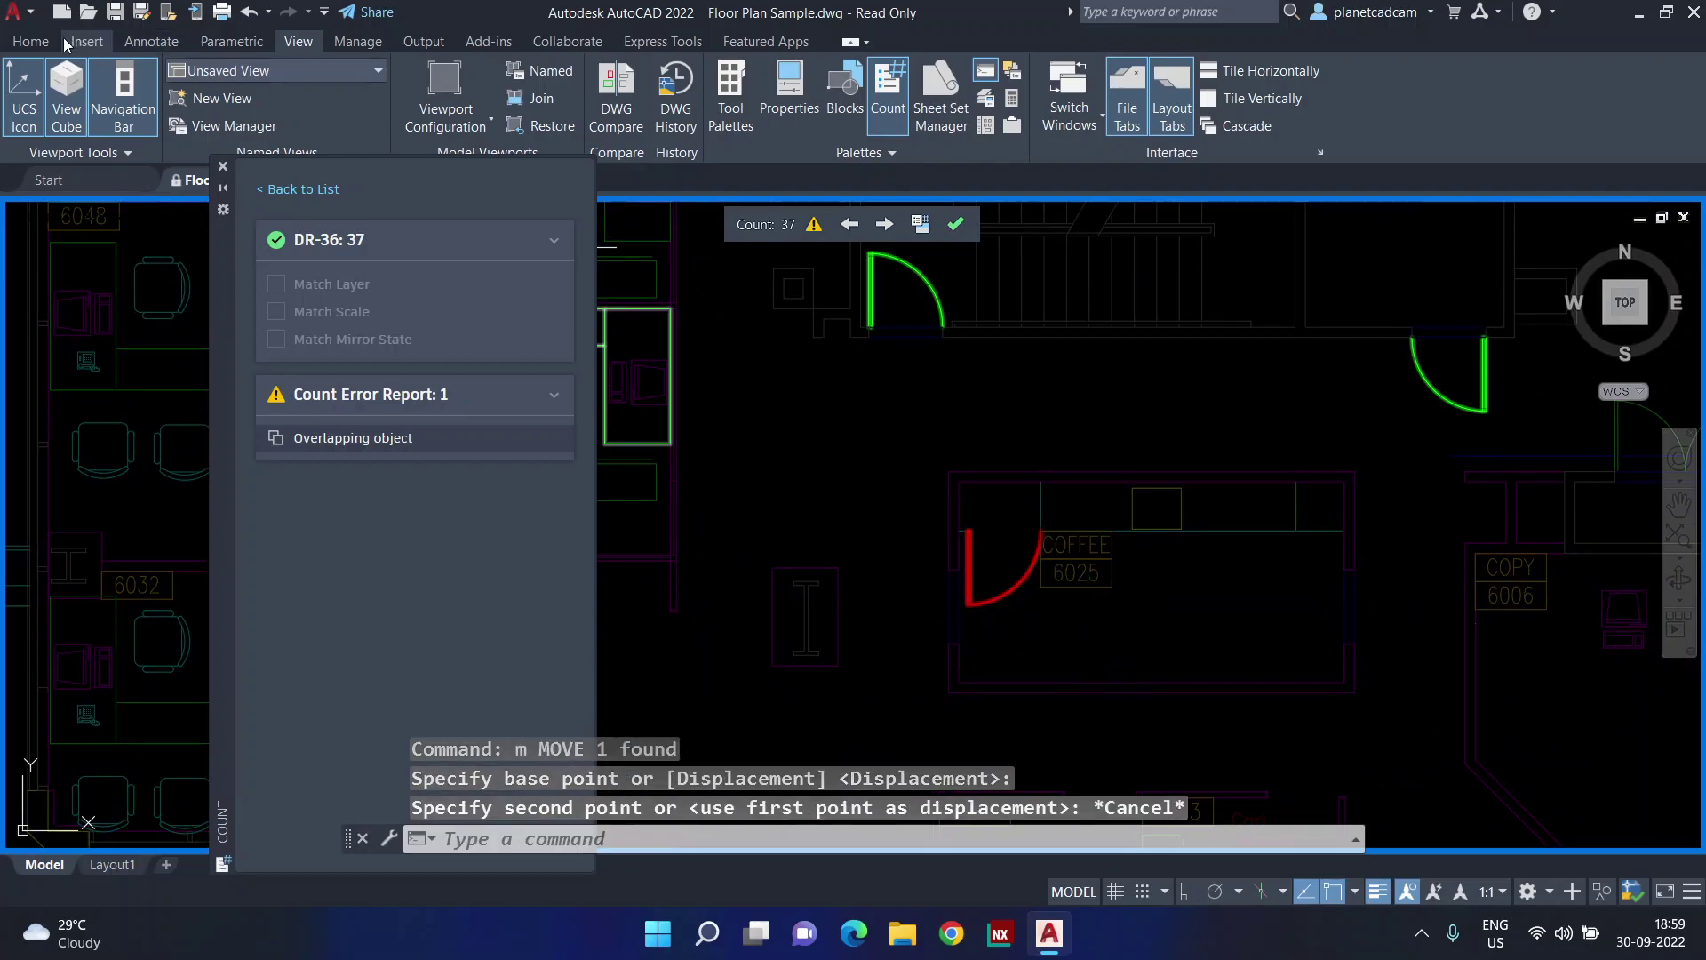
Move one of the two overlapping DR-36 doors at coffee room 6025 aside into the middle of the room
{"action": "left_click", "coordinate": [36, 41]}
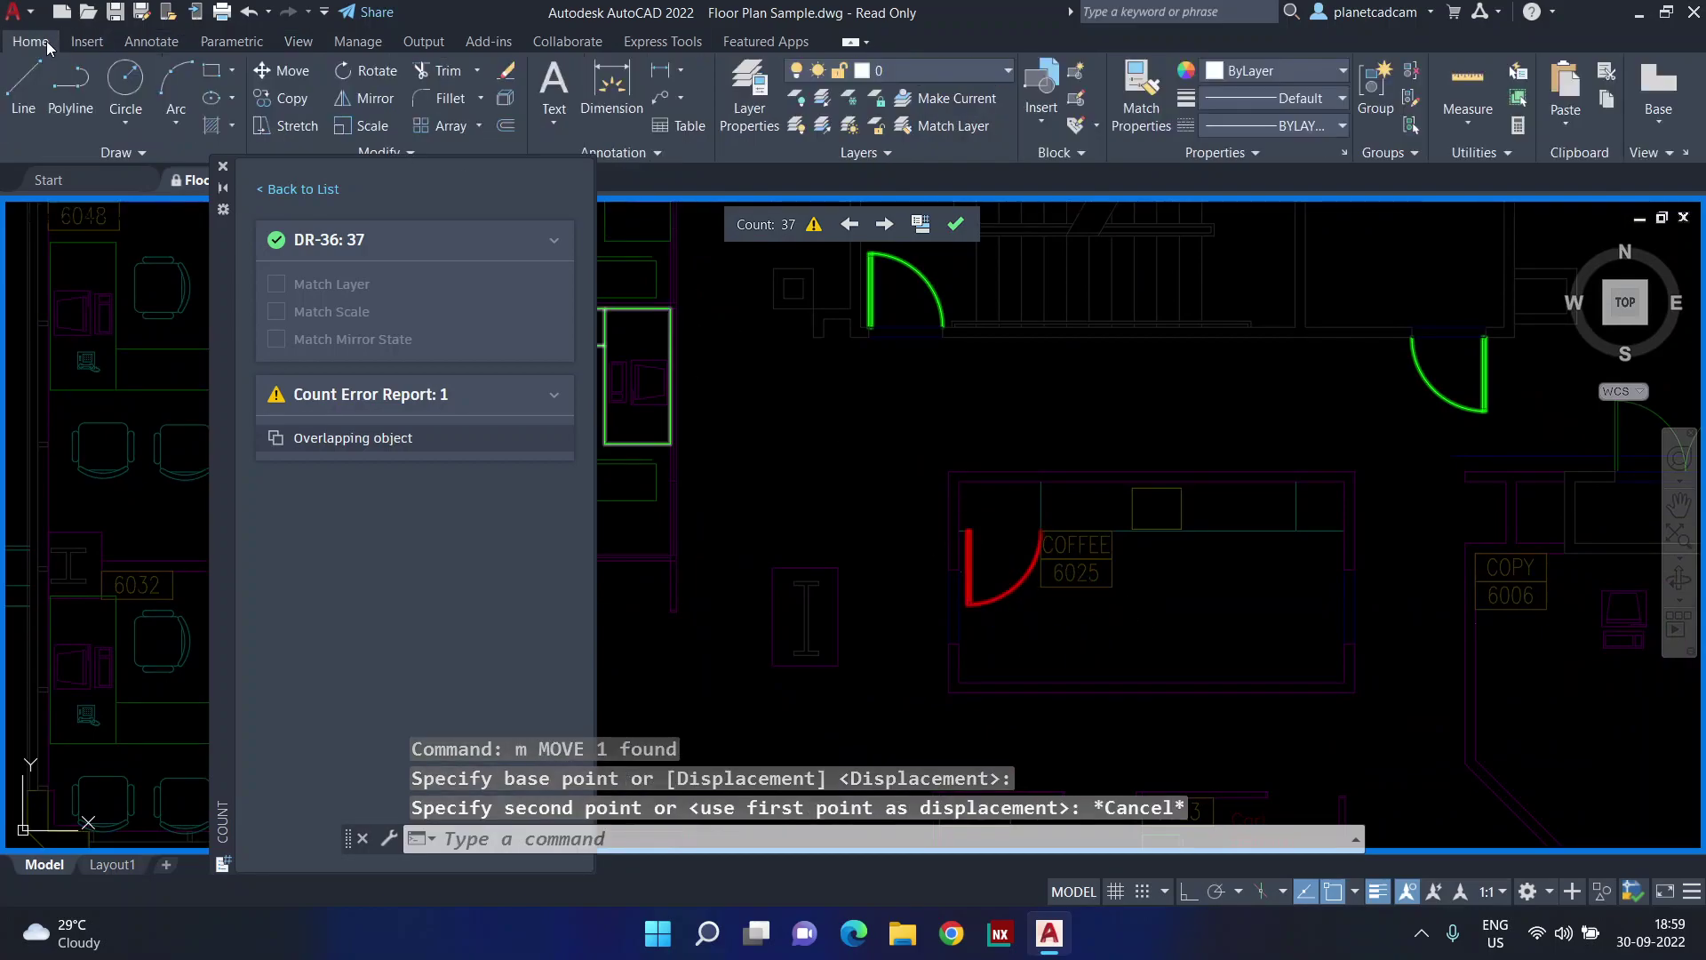
{"action": "left_click", "coordinate": [282, 70]}
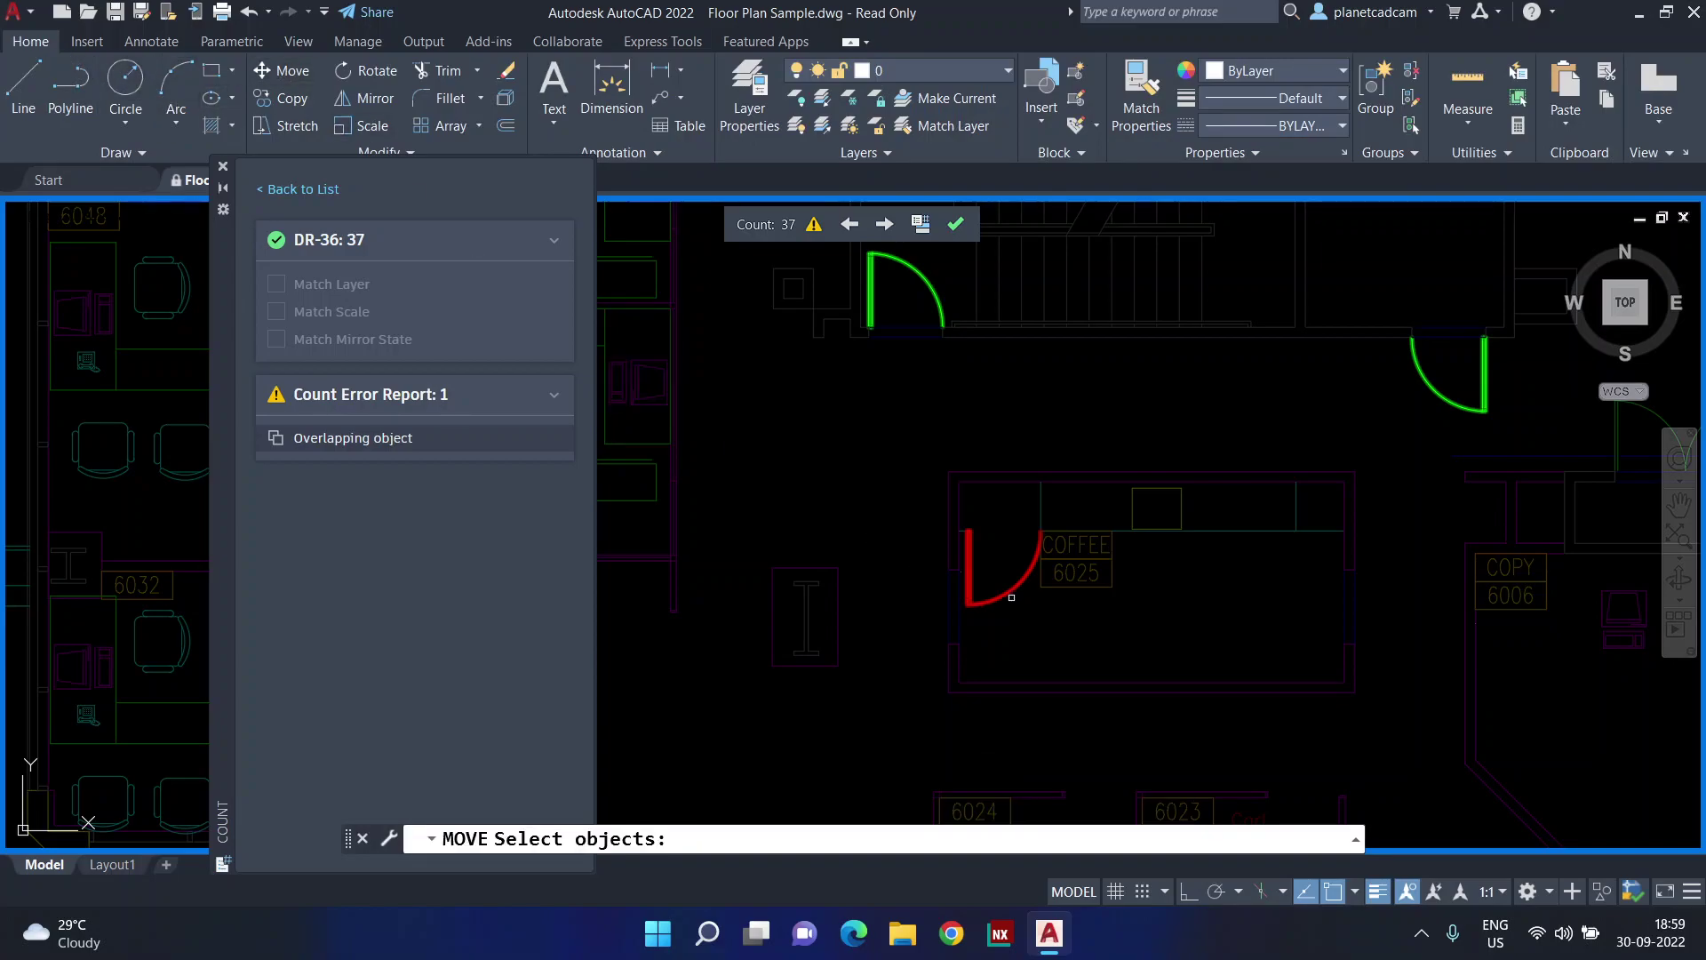
{"action": "left_click", "coordinate": [1022, 582]}
{"action": "left_click", "coordinate": [1118, 673]}
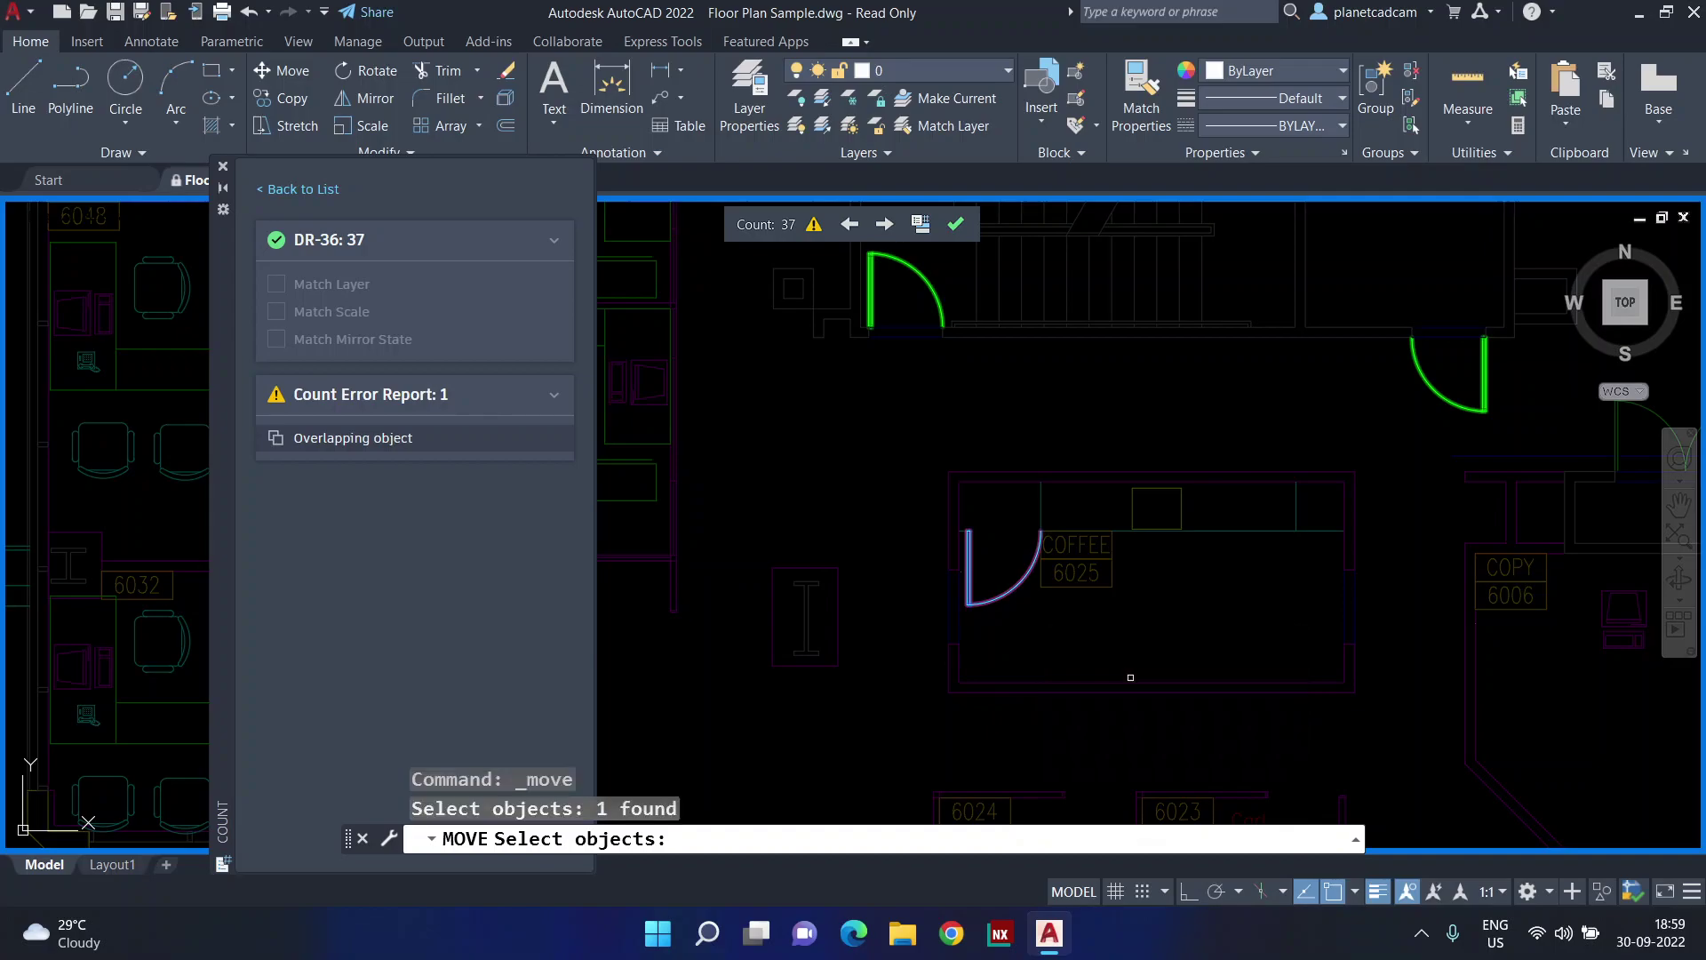
{"action": "key", "text": "Return"}
{"action": "left_click", "coordinate": [988, 600]}
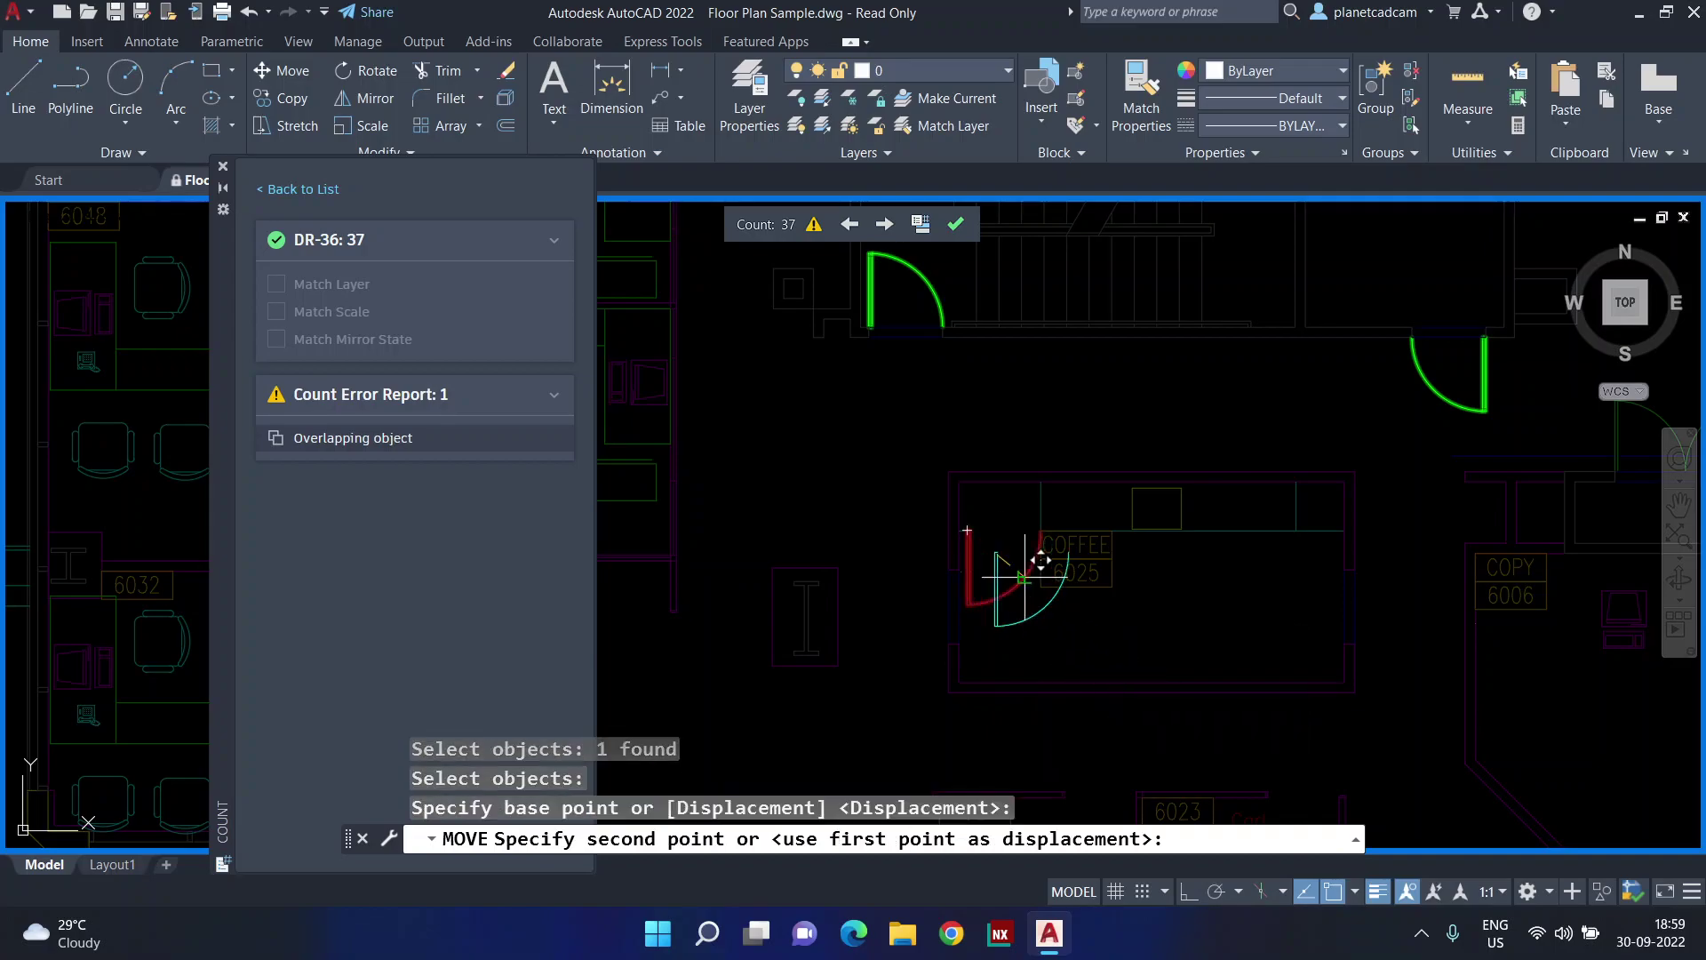
{"action": "left_click", "coordinate": [1186, 653]}
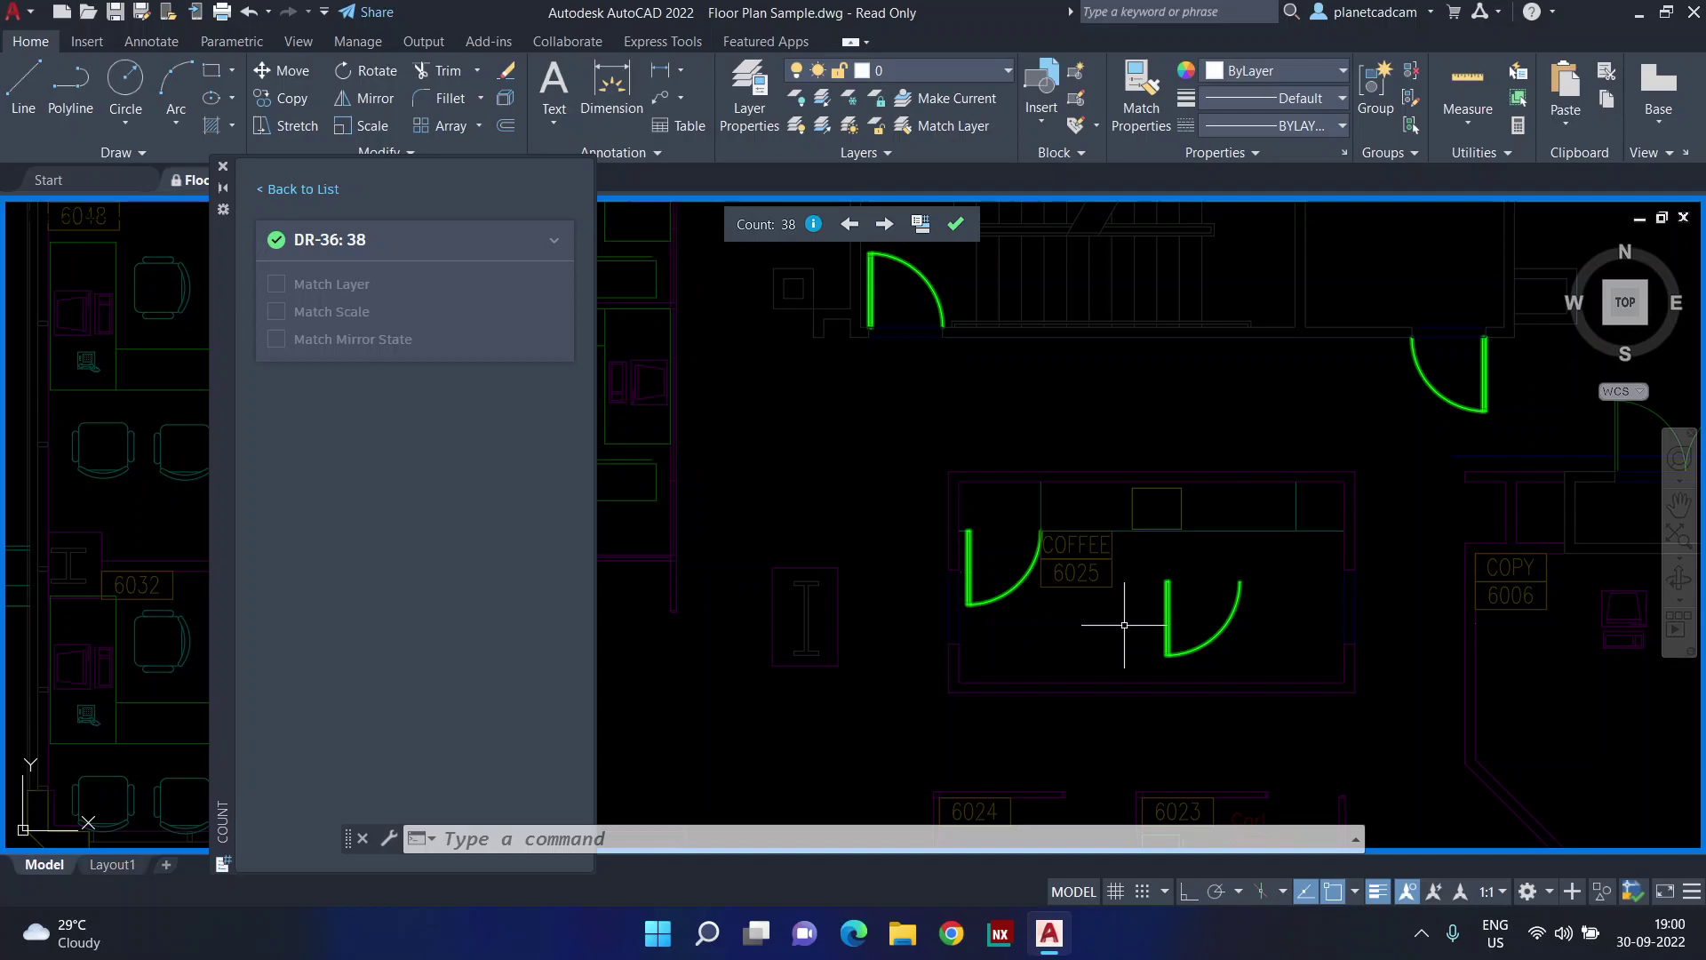
{"action": "key", "text": "Escape"}
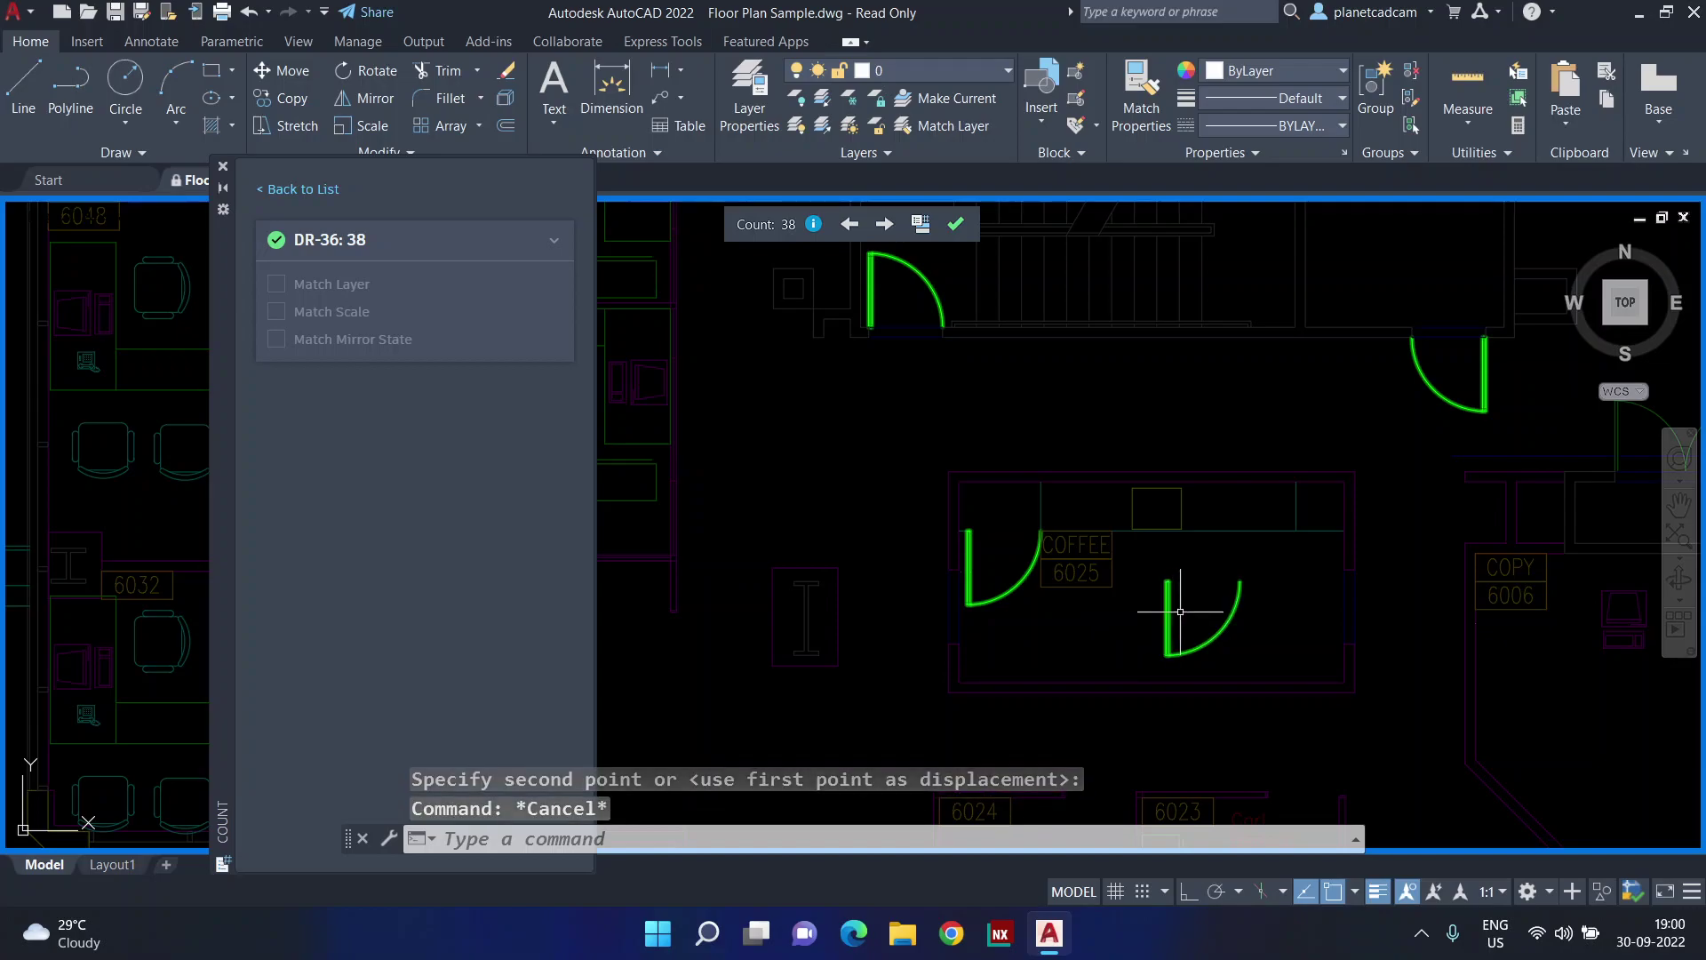
Erase the separated duplicate DR-36 door inside coffee room 6025 and return to the count list
{"action": "left_click", "coordinate": [1137, 626]}
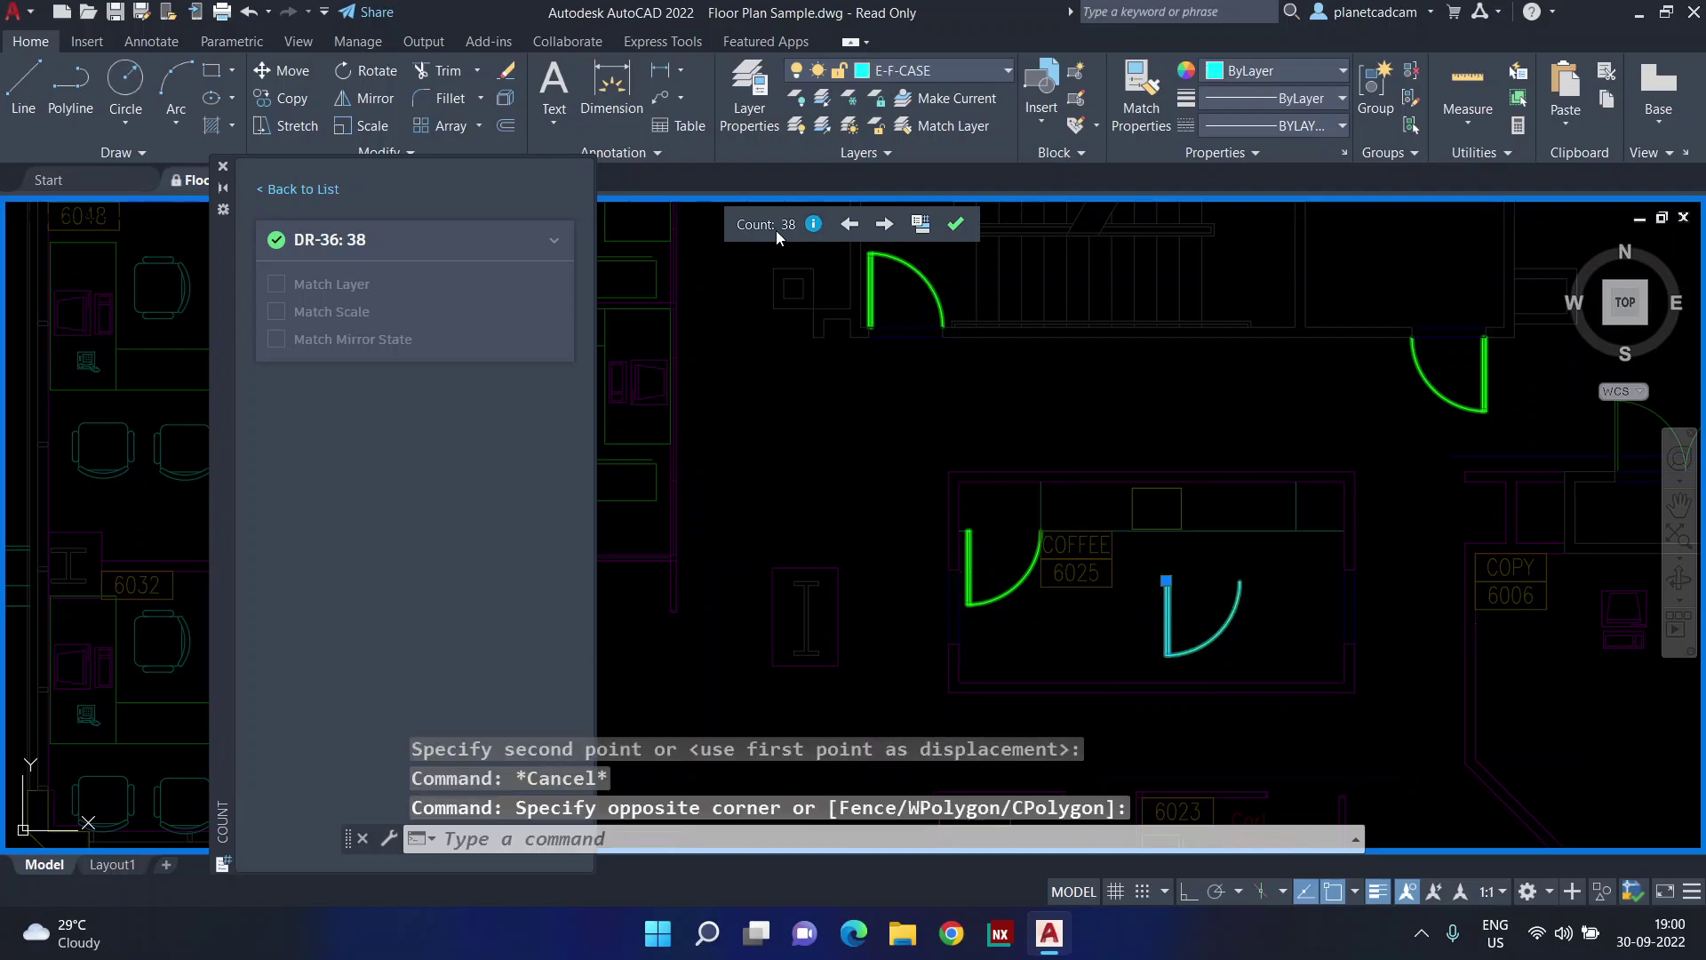
{"action": "key", "text": "Delete"}
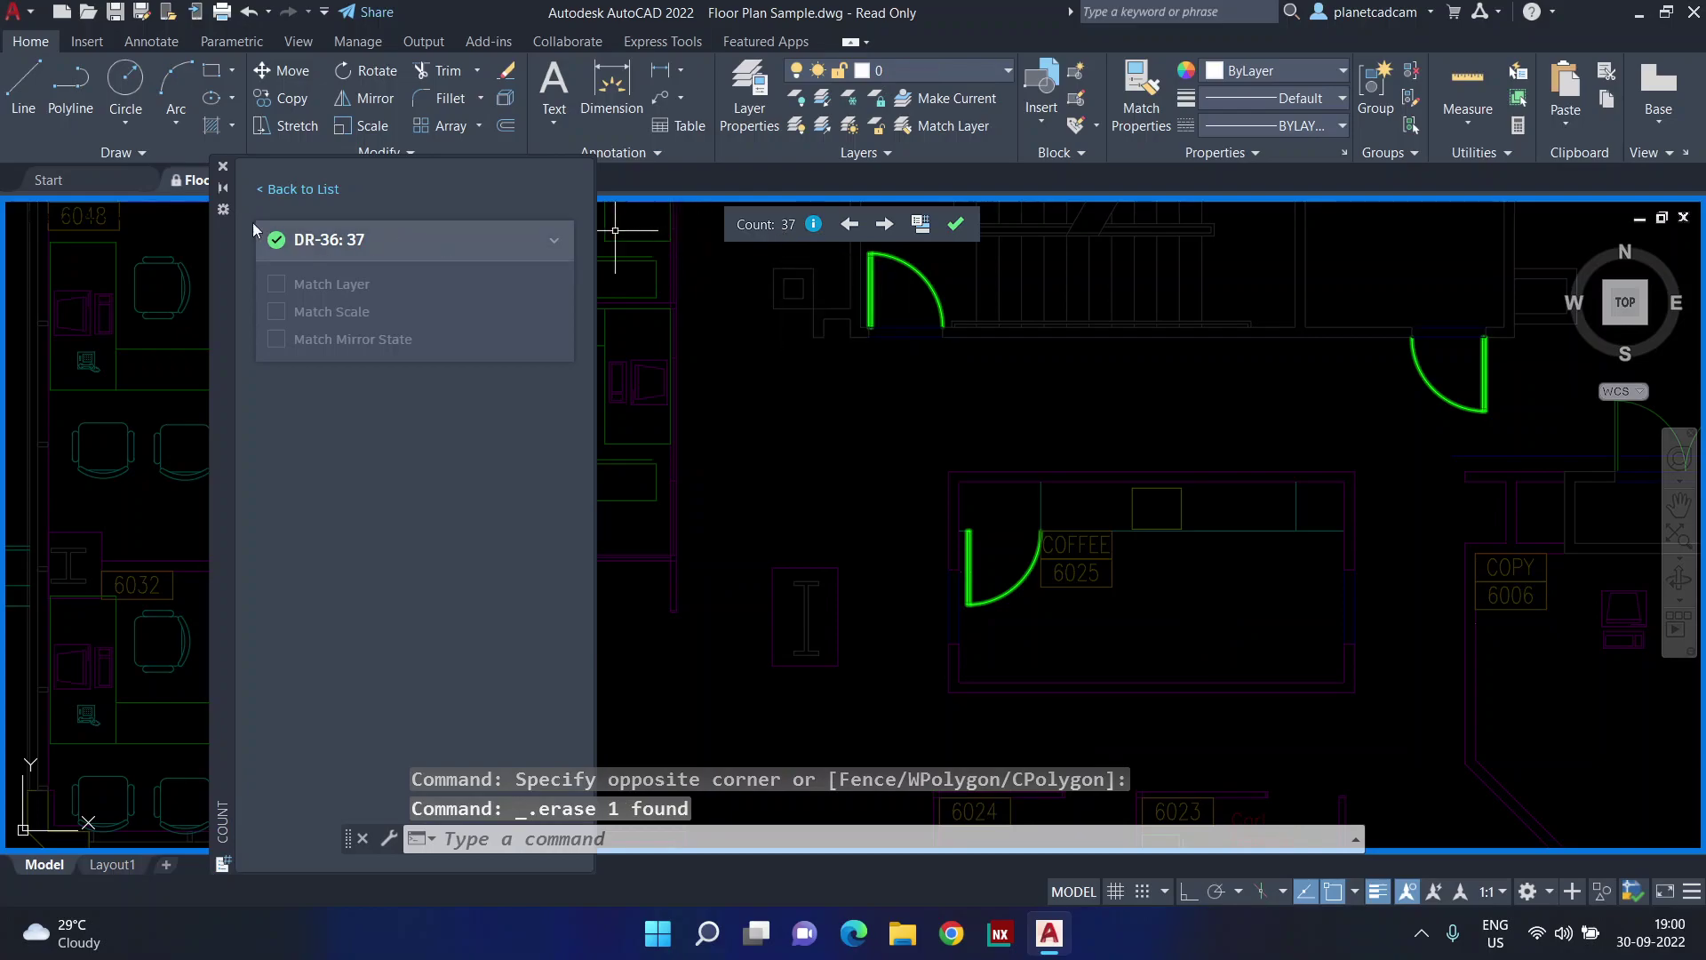
{"action": "left_click", "coordinate": [279, 192]}
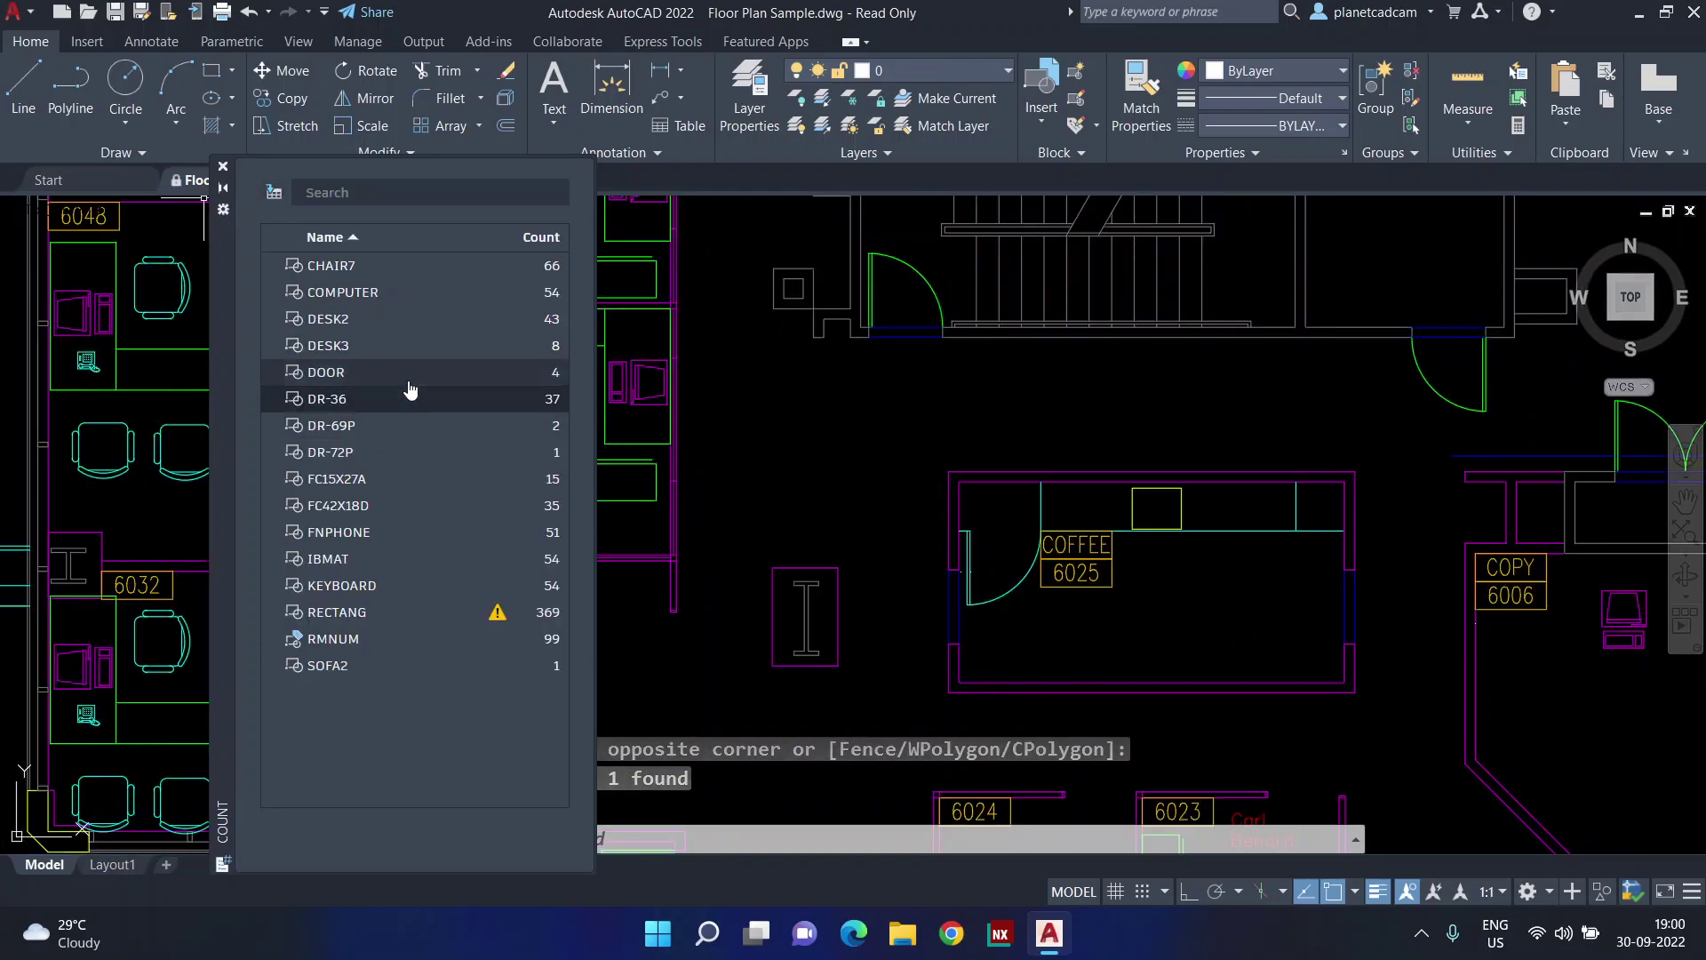
Open the RECTANG count error report and inspect the exploded block it lists
{"action": "scroll", "coordinate": [1155, 515], "scroll_direction": "down", "scroll_amount": 5}
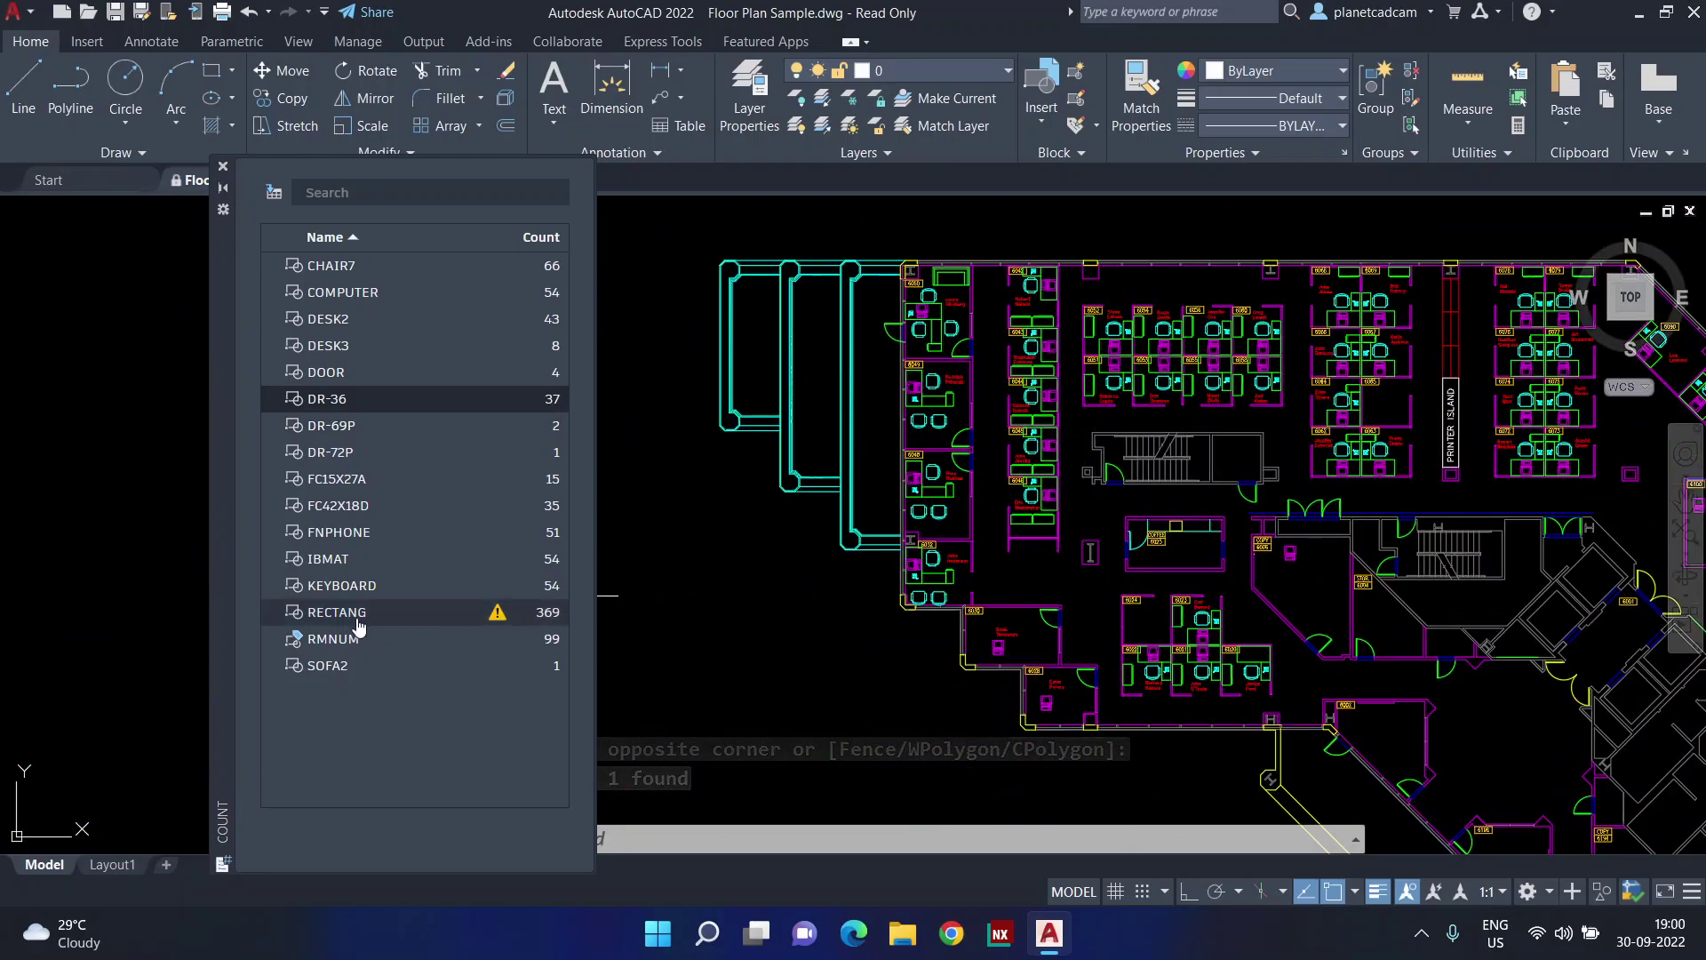
{"action": "left_click", "coordinate": [497, 620]}
{"action": "left_click", "coordinate": [454, 437]}
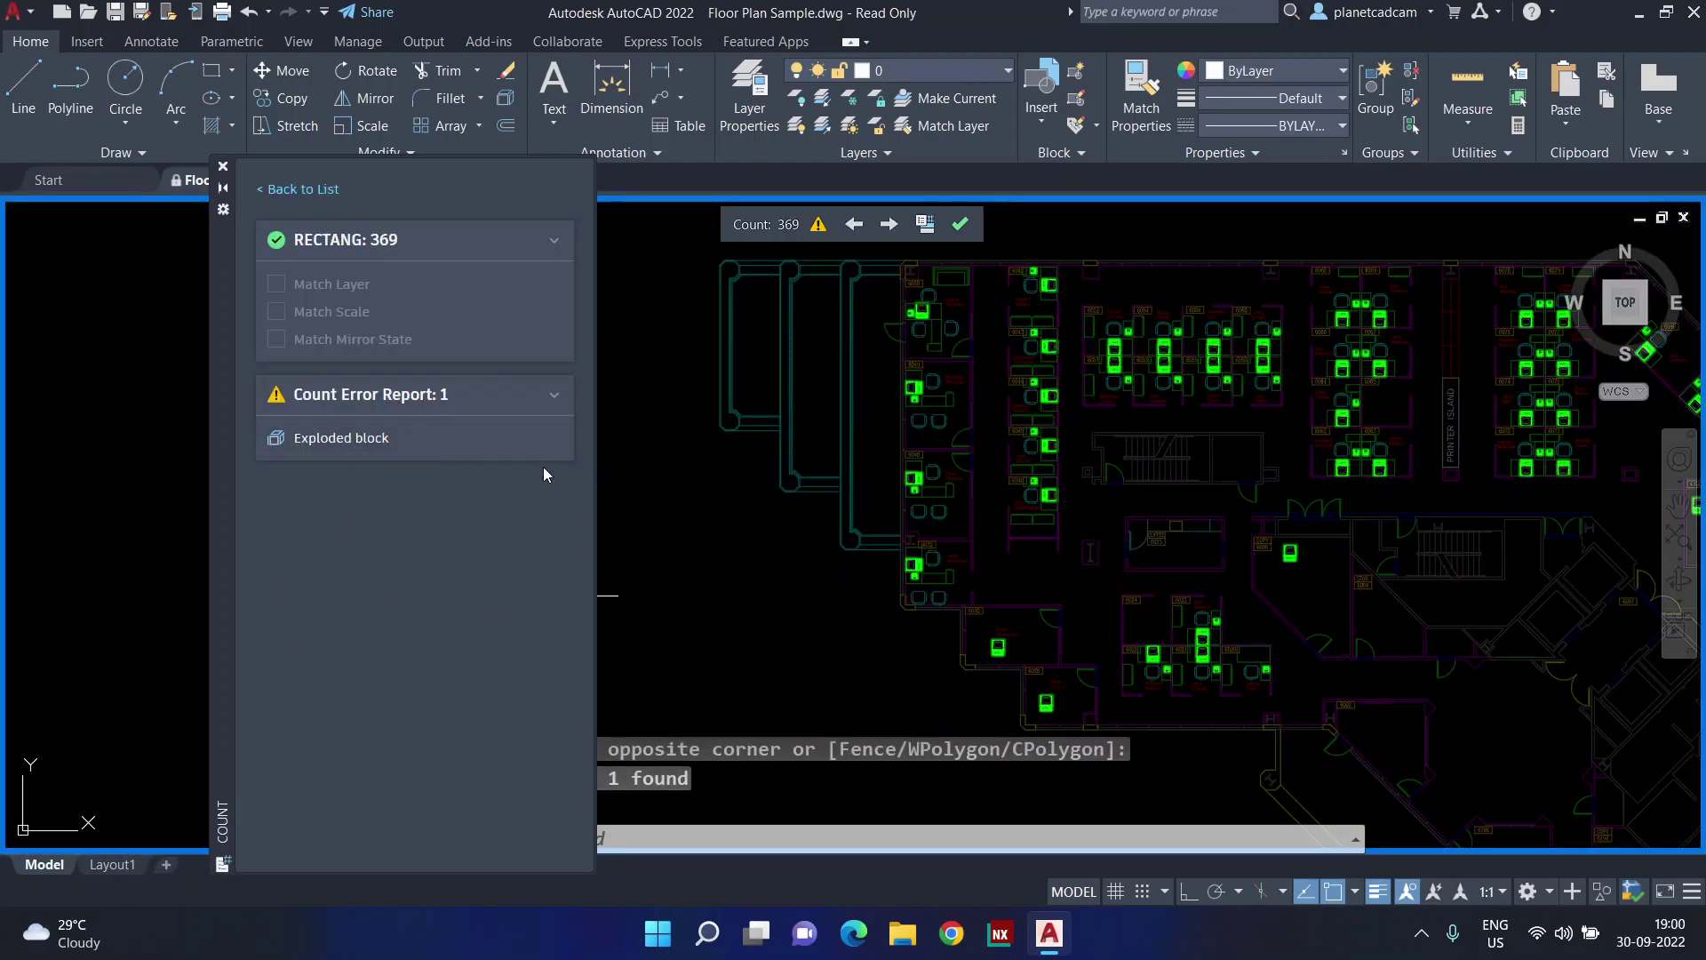
{"action": "left_click", "coordinate": [343, 437]}
{"action": "scroll", "coordinate": [1207, 573], "scroll_direction": "down", "scroll_amount": 2}
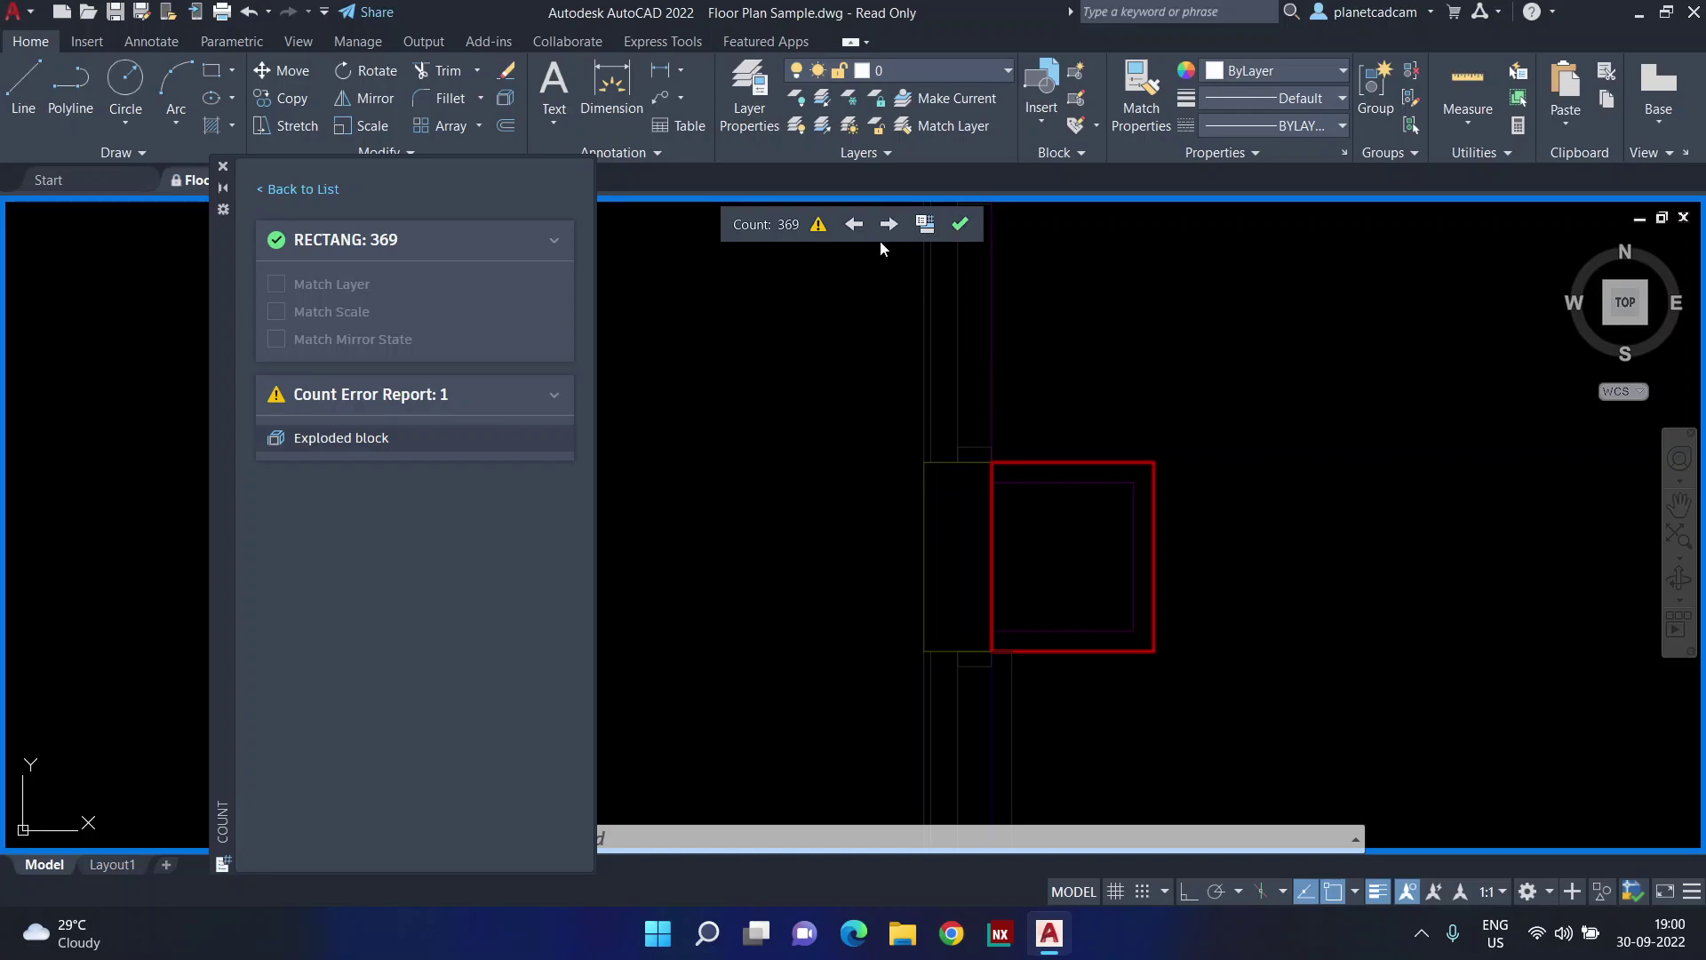
Return to the full count list and survey the offices, cubicles and corridors across the floor plan
{"action": "left_click", "coordinate": [287, 199]}
{"action": "scroll", "coordinate": [982, 620], "scroll_direction": "down", "scroll_amount": 3}
{"action": "scroll", "coordinate": [982, 620], "scroll_direction": "down", "scroll_amount": 2}
{"action": "scroll", "coordinate": [905, 604], "scroll_direction": "down", "scroll_amount": 1}
{"action": "middle_click_drag", "start_coordinate": [842, 505], "coordinate": [1055, 739]}
{"action": "middle_click_drag", "start_coordinate": [819, 431], "coordinate": [1122, 721]}
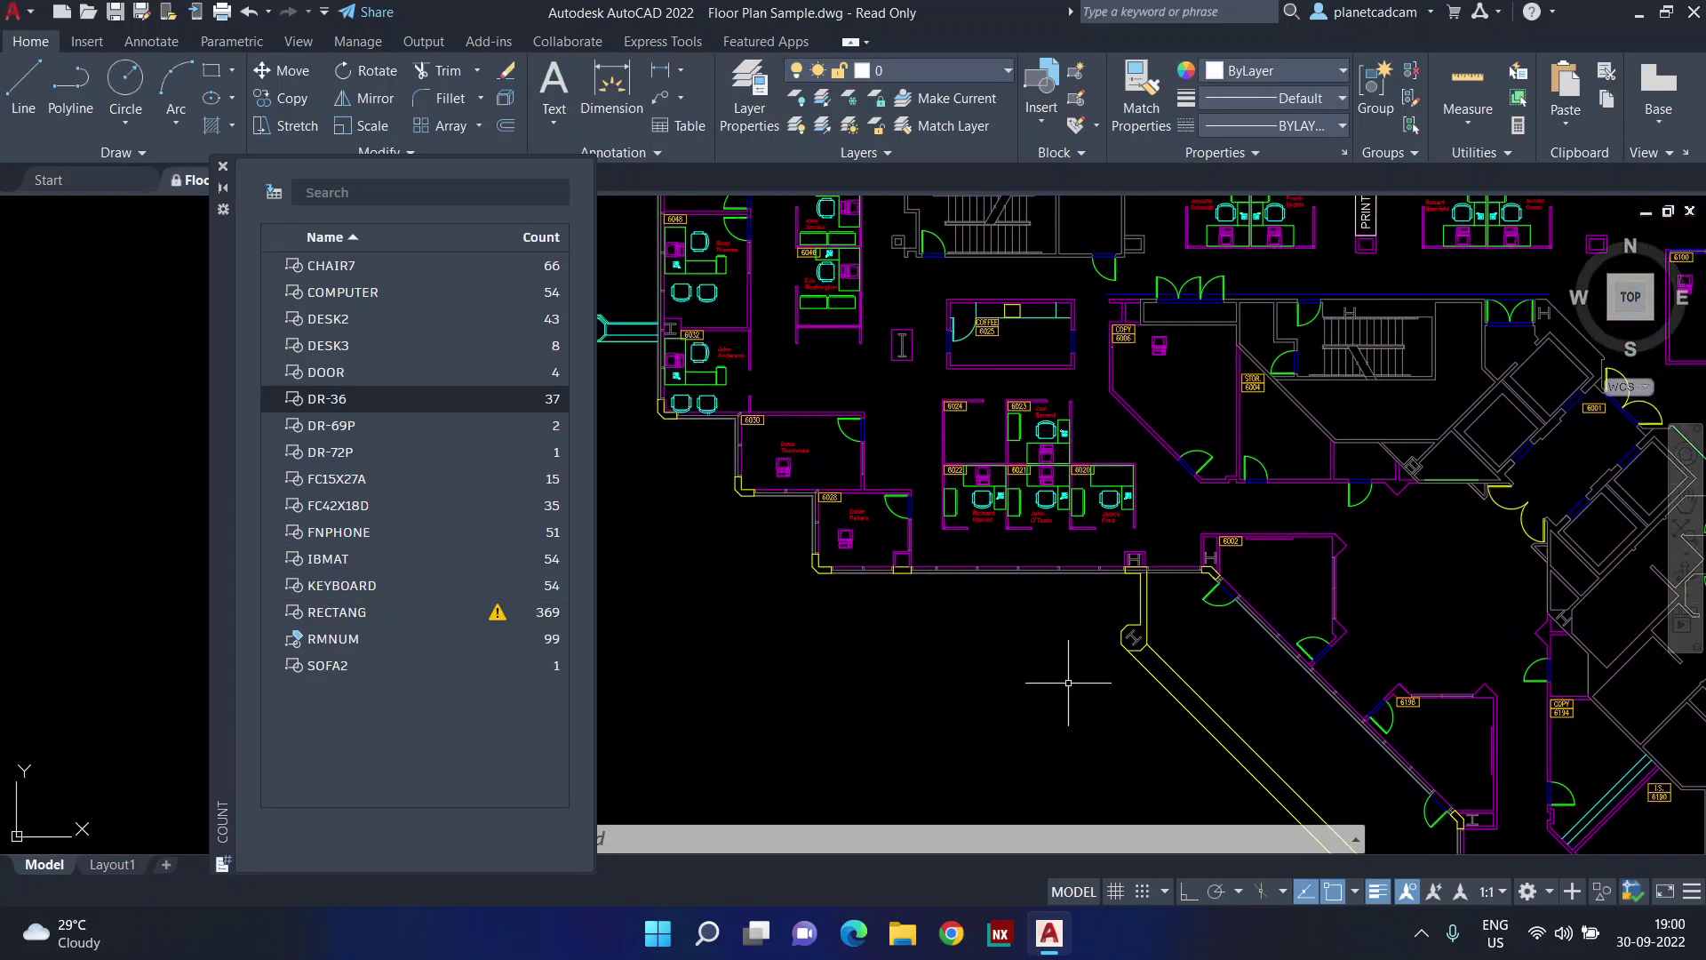
{"action": "scroll", "coordinate": [937, 609], "scroll_direction": "down", "scroll_amount": 2}
{"action": "middle_click_drag", "start_coordinate": [871, 497], "coordinate": [701, 526]}
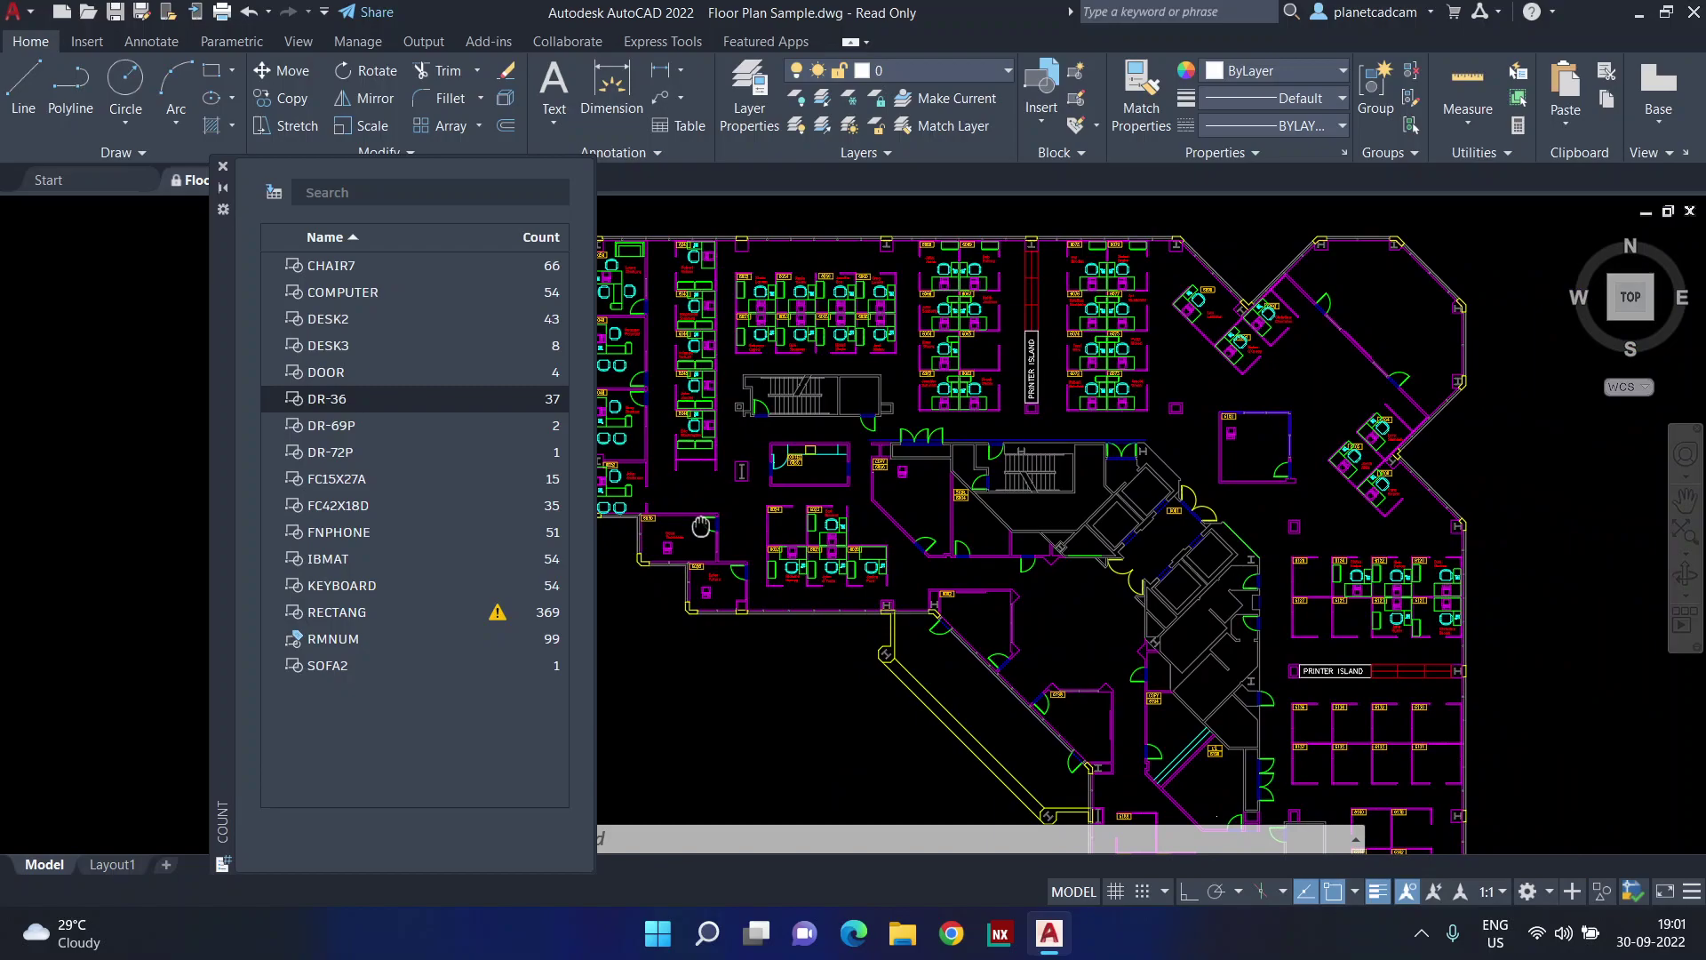
{"action": "middle_click_drag", "start_coordinate": [701, 526], "coordinate": [969, 571]}
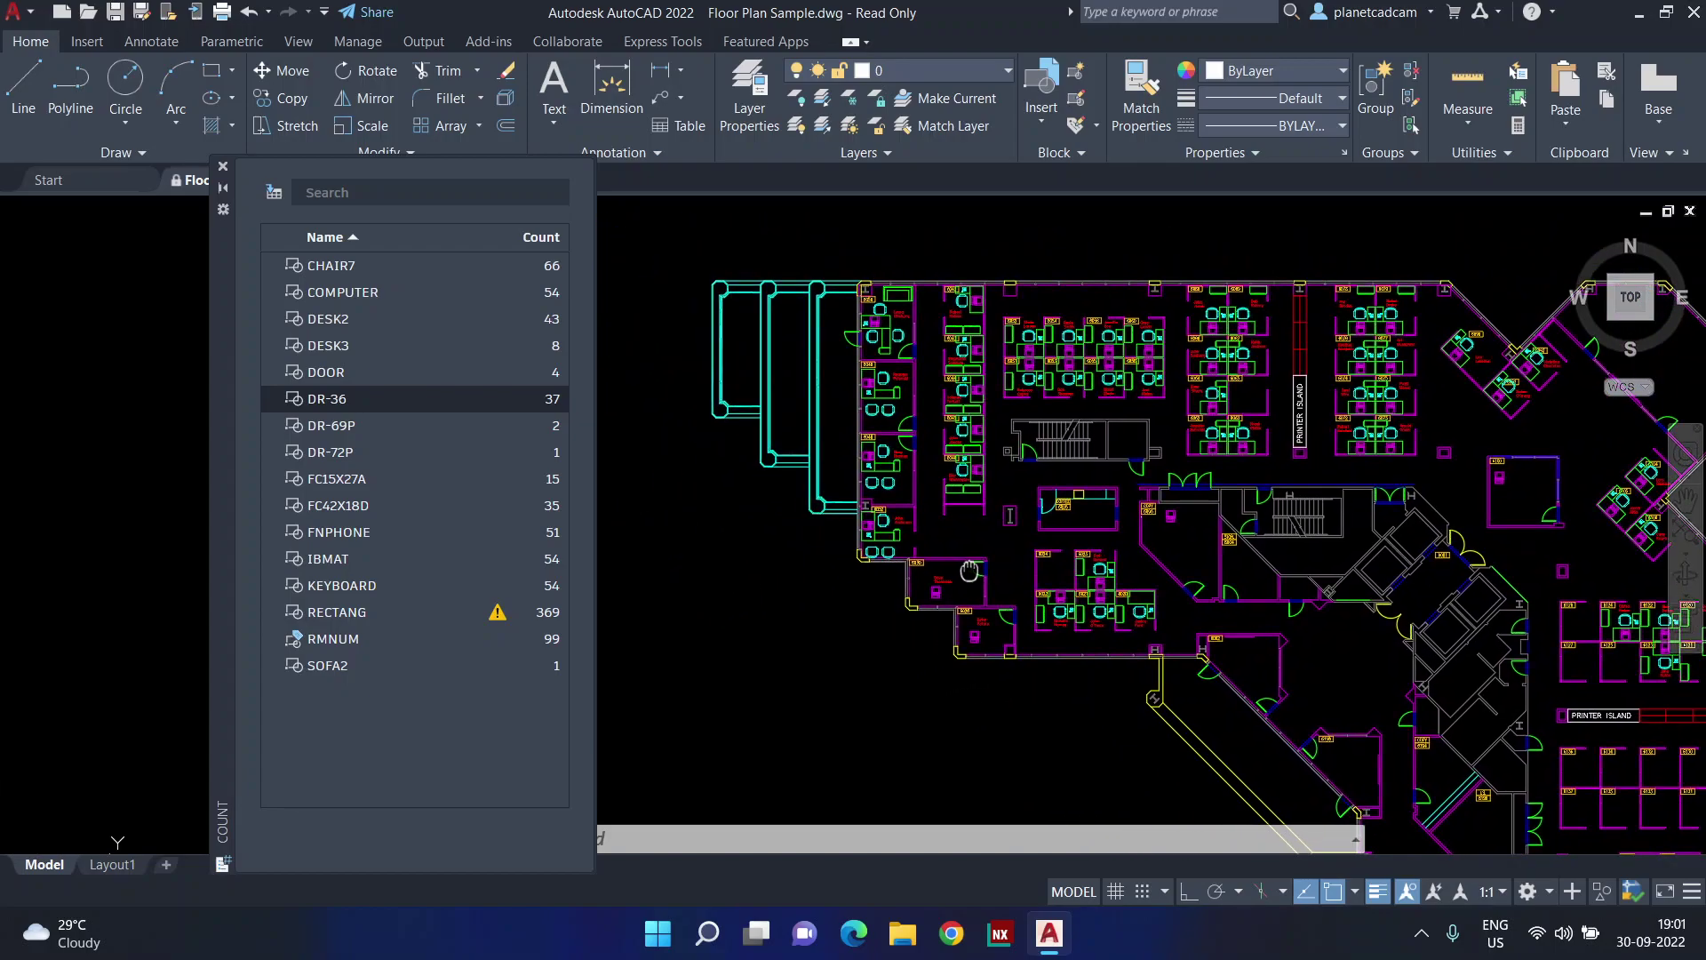
Try to count the employee name text in cubicle 6046
{"action": "scroll", "coordinate": [969, 570], "scroll_direction": "up", "scroll_amount": 10}
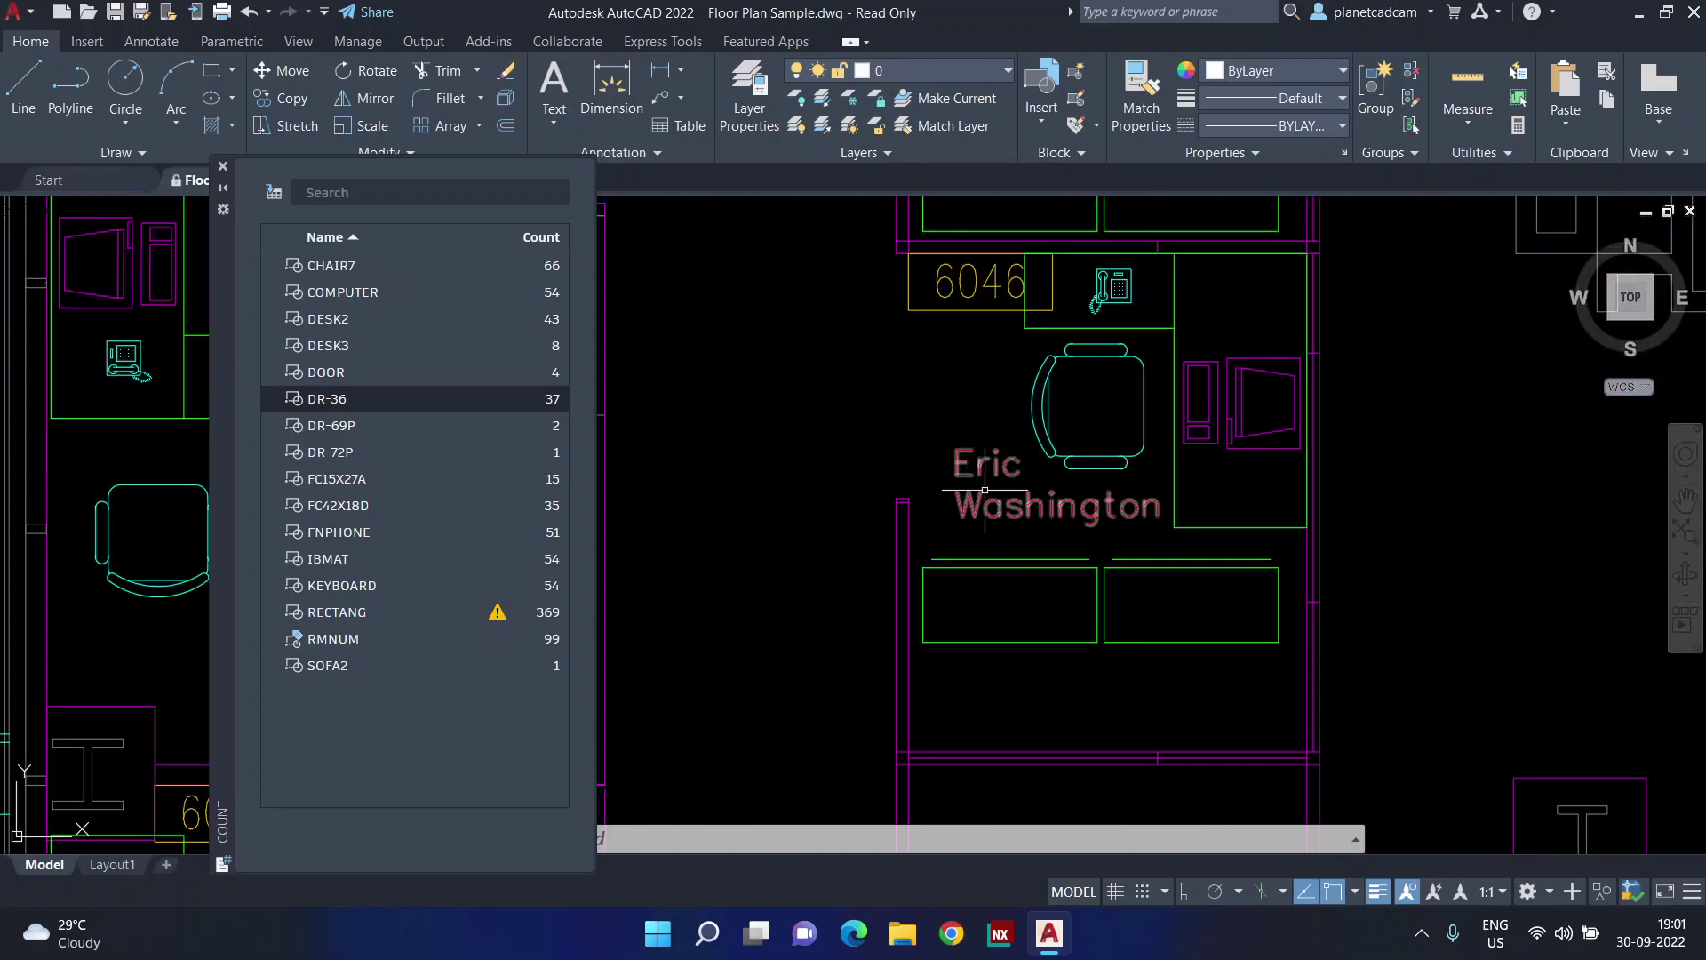
{"action": "left_click", "coordinate": [984, 498]}
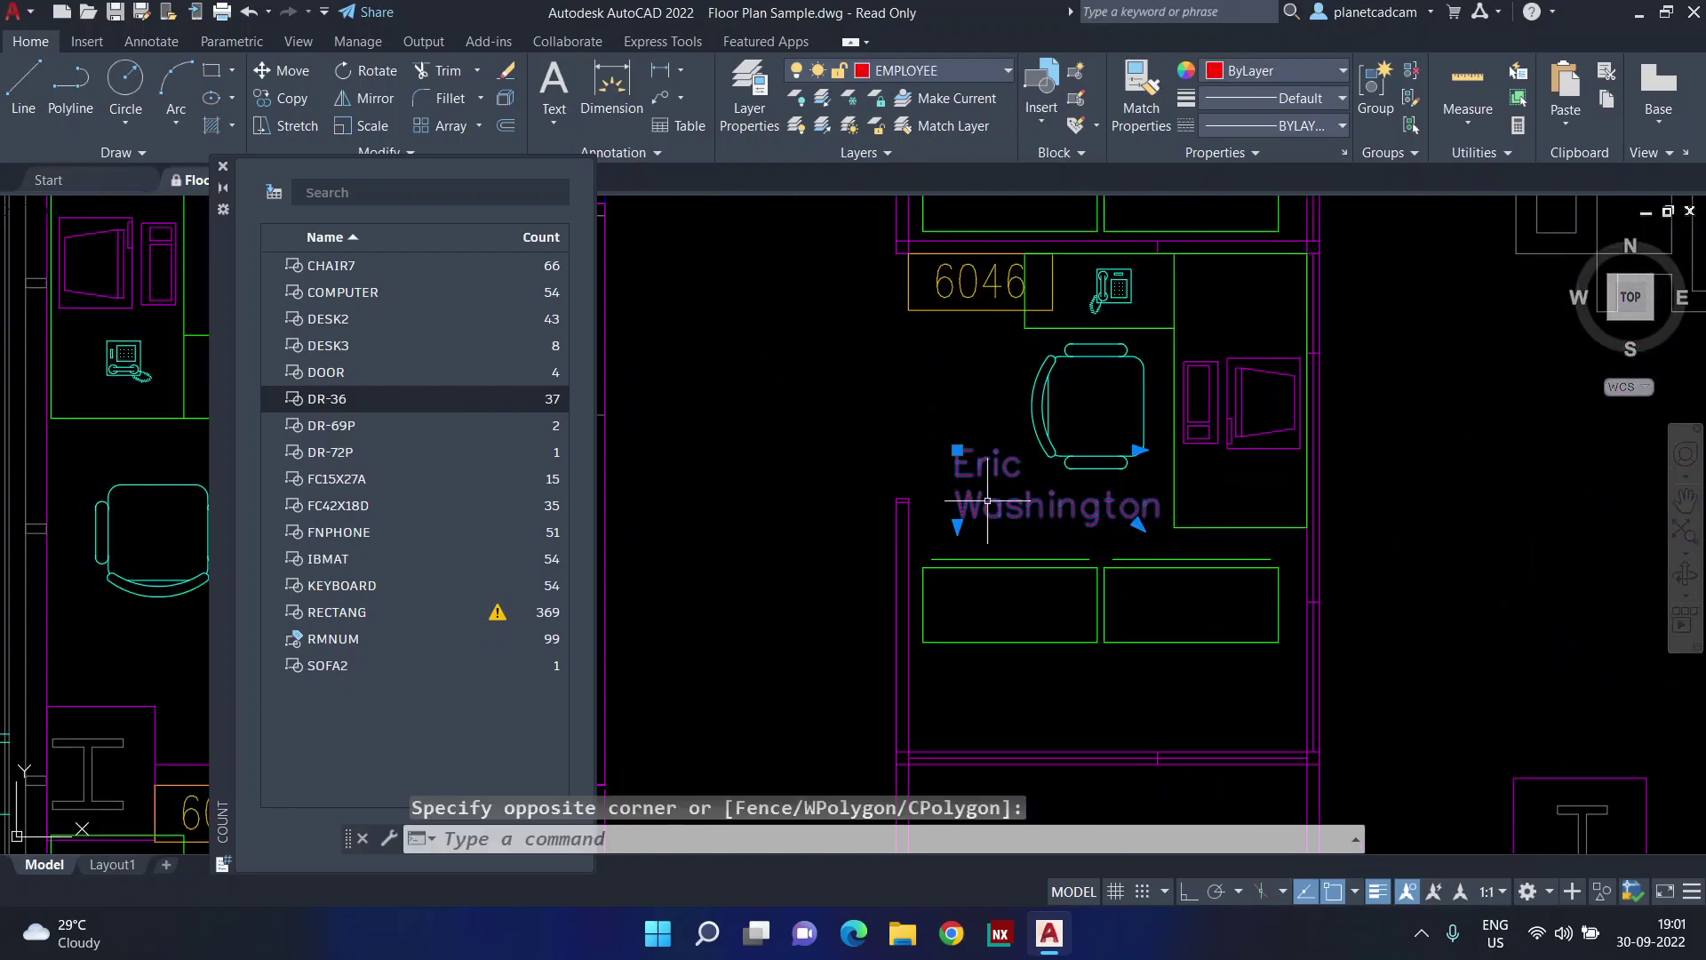
{"action": "right_click", "coordinate": [991, 504]}
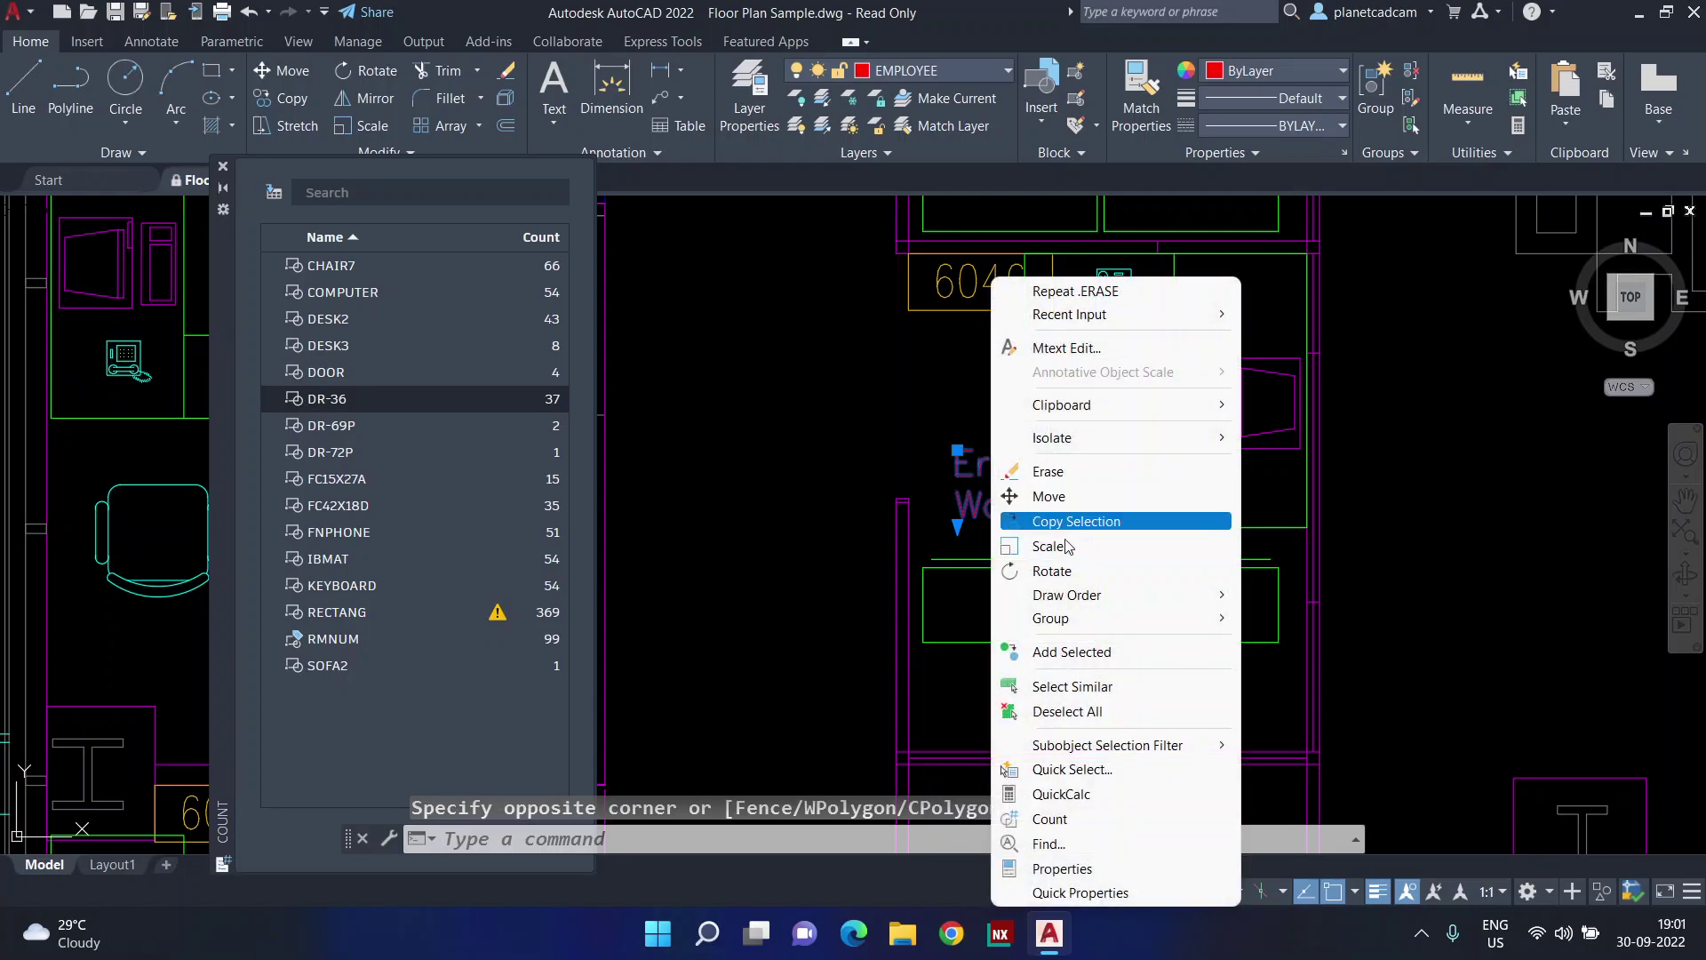
{"action": "left_click", "coordinate": [1112, 824]}
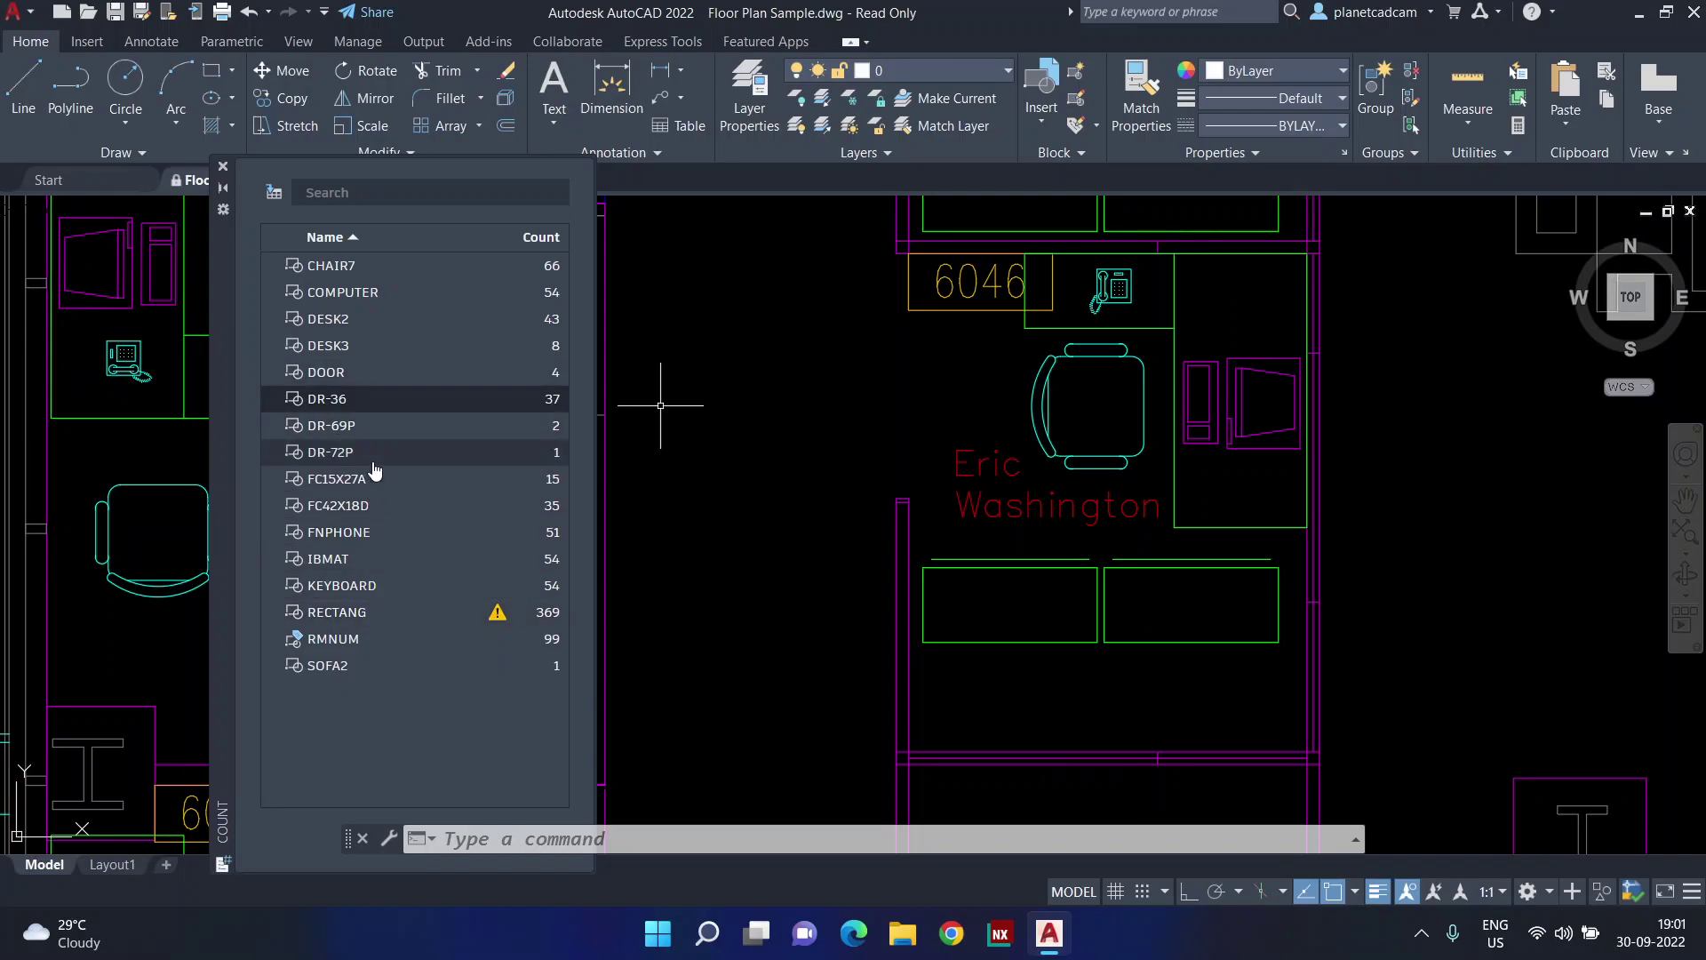
Highlight the listed blocks one after another, from RMNUM, SOFA2 and KEYBOARD up to DR-69P, and compare them around cubicle 6046
{"action": "left_click", "coordinate": [372, 642]}
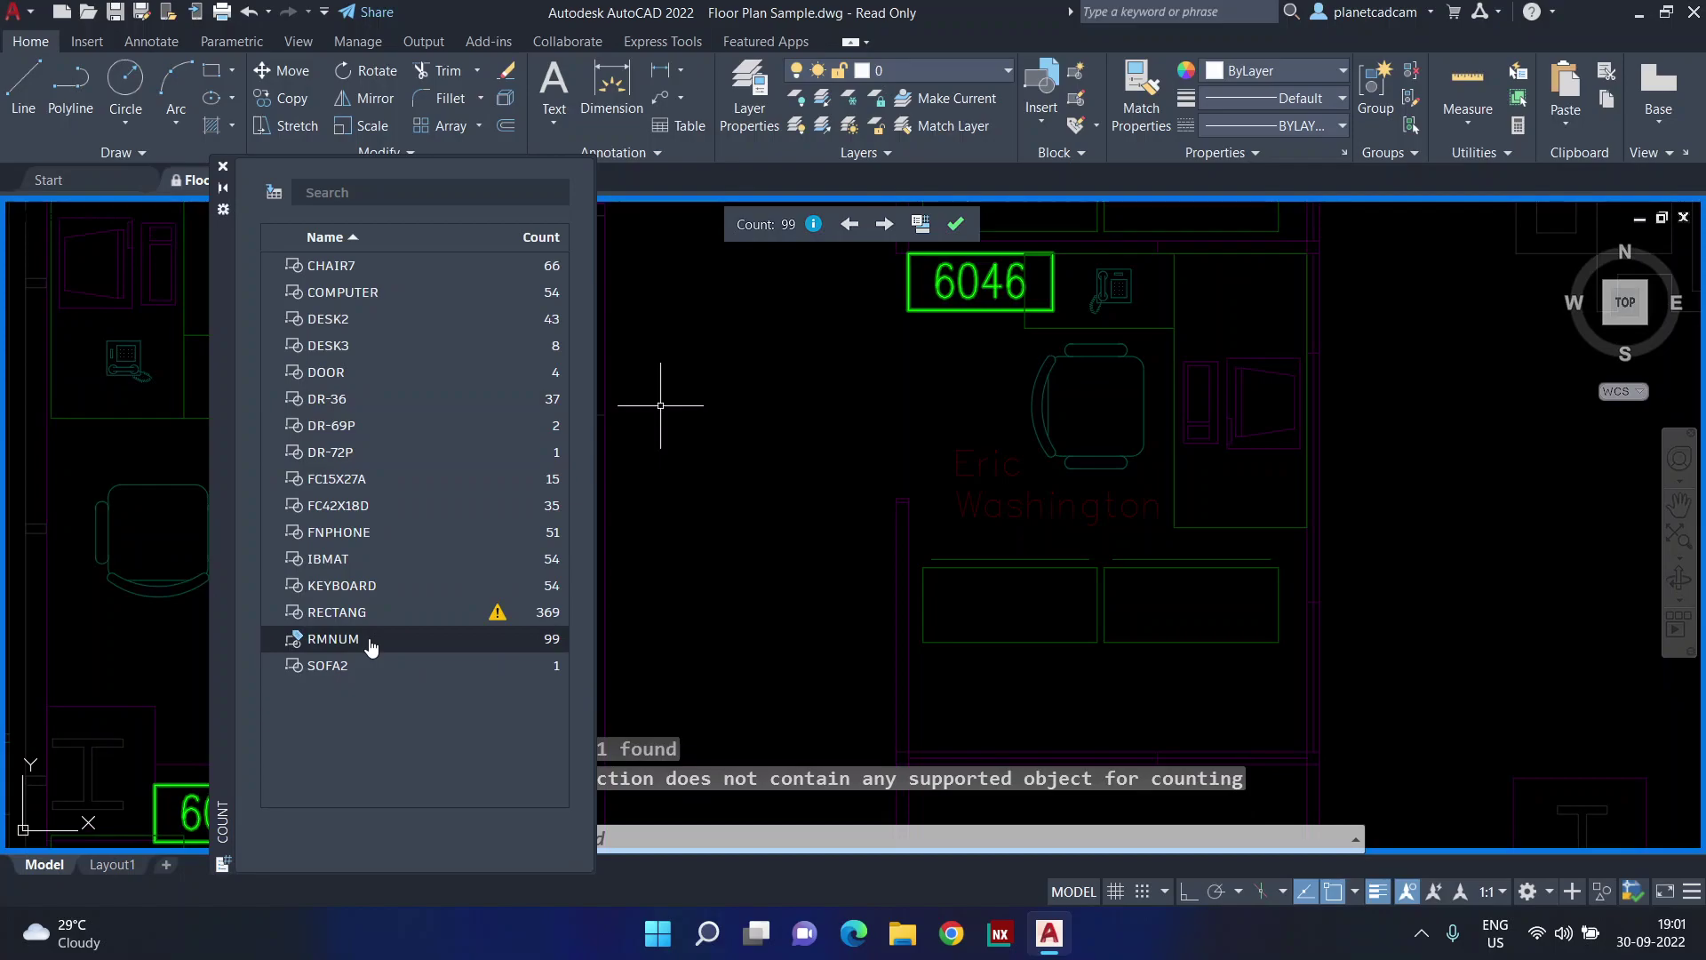
{"action": "left_click", "coordinate": [354, 668]}
{"action": "left_click", "coordinate": [353, 589]}
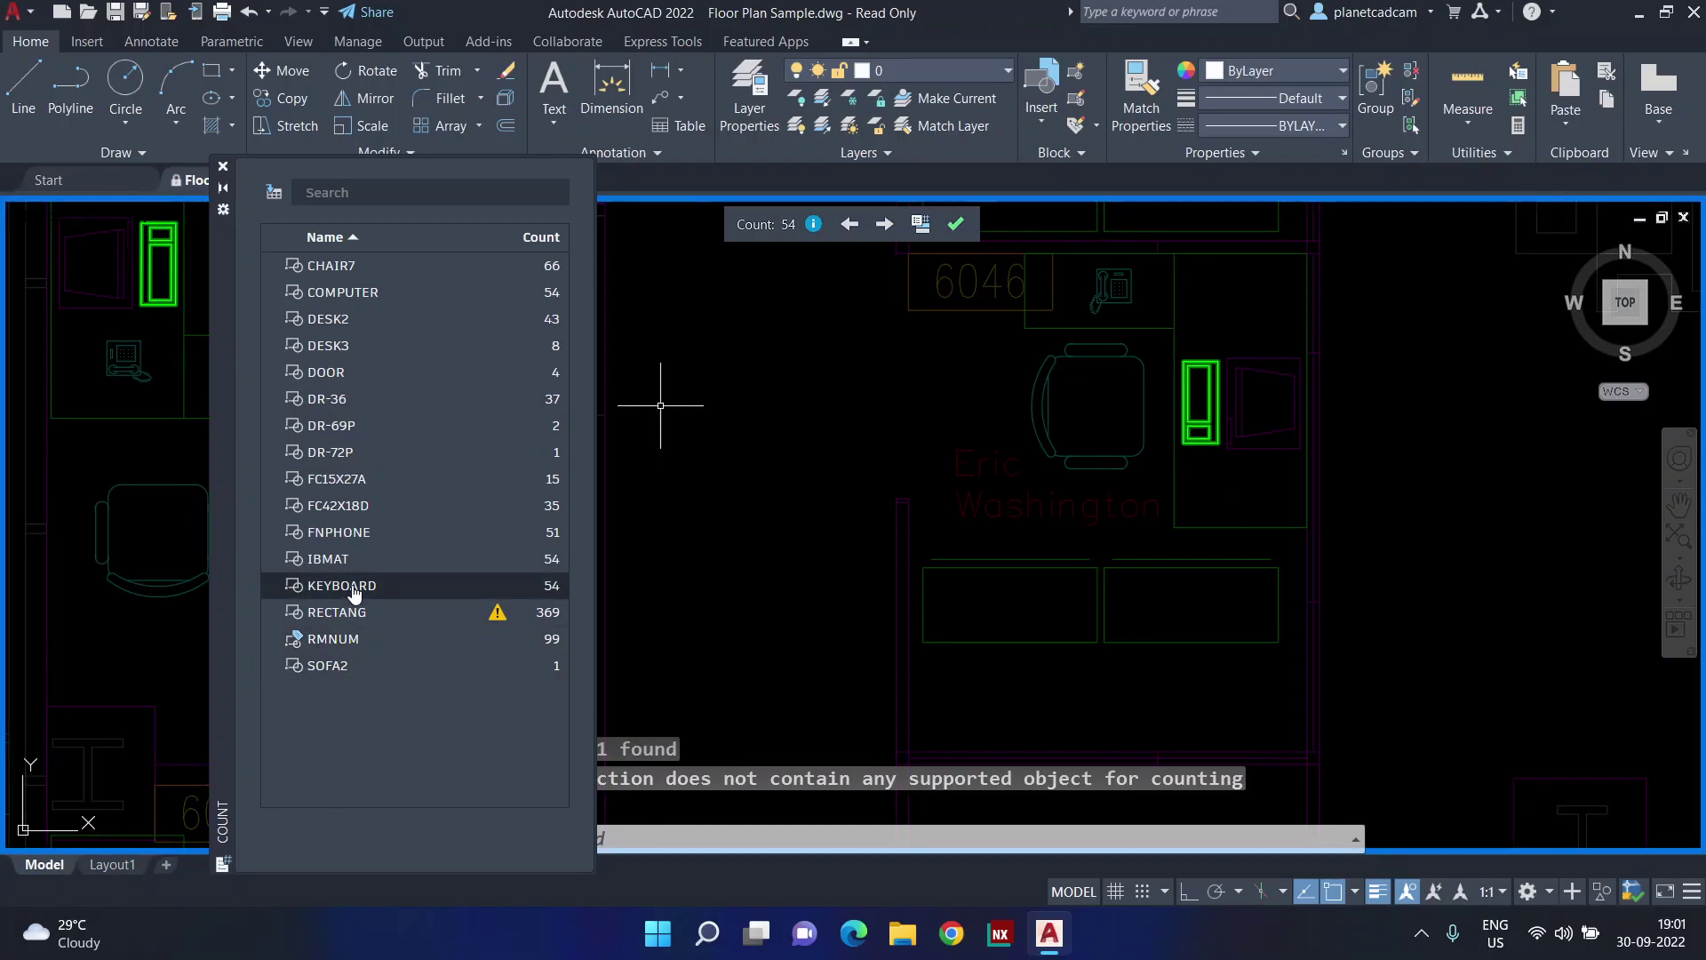
{"action": "left_click", "coordinate": [352, 560]}
{"action": "left_click", "coordinate": [351, 533]}
{"action": "left_click", "coordinate": [346, 514]}
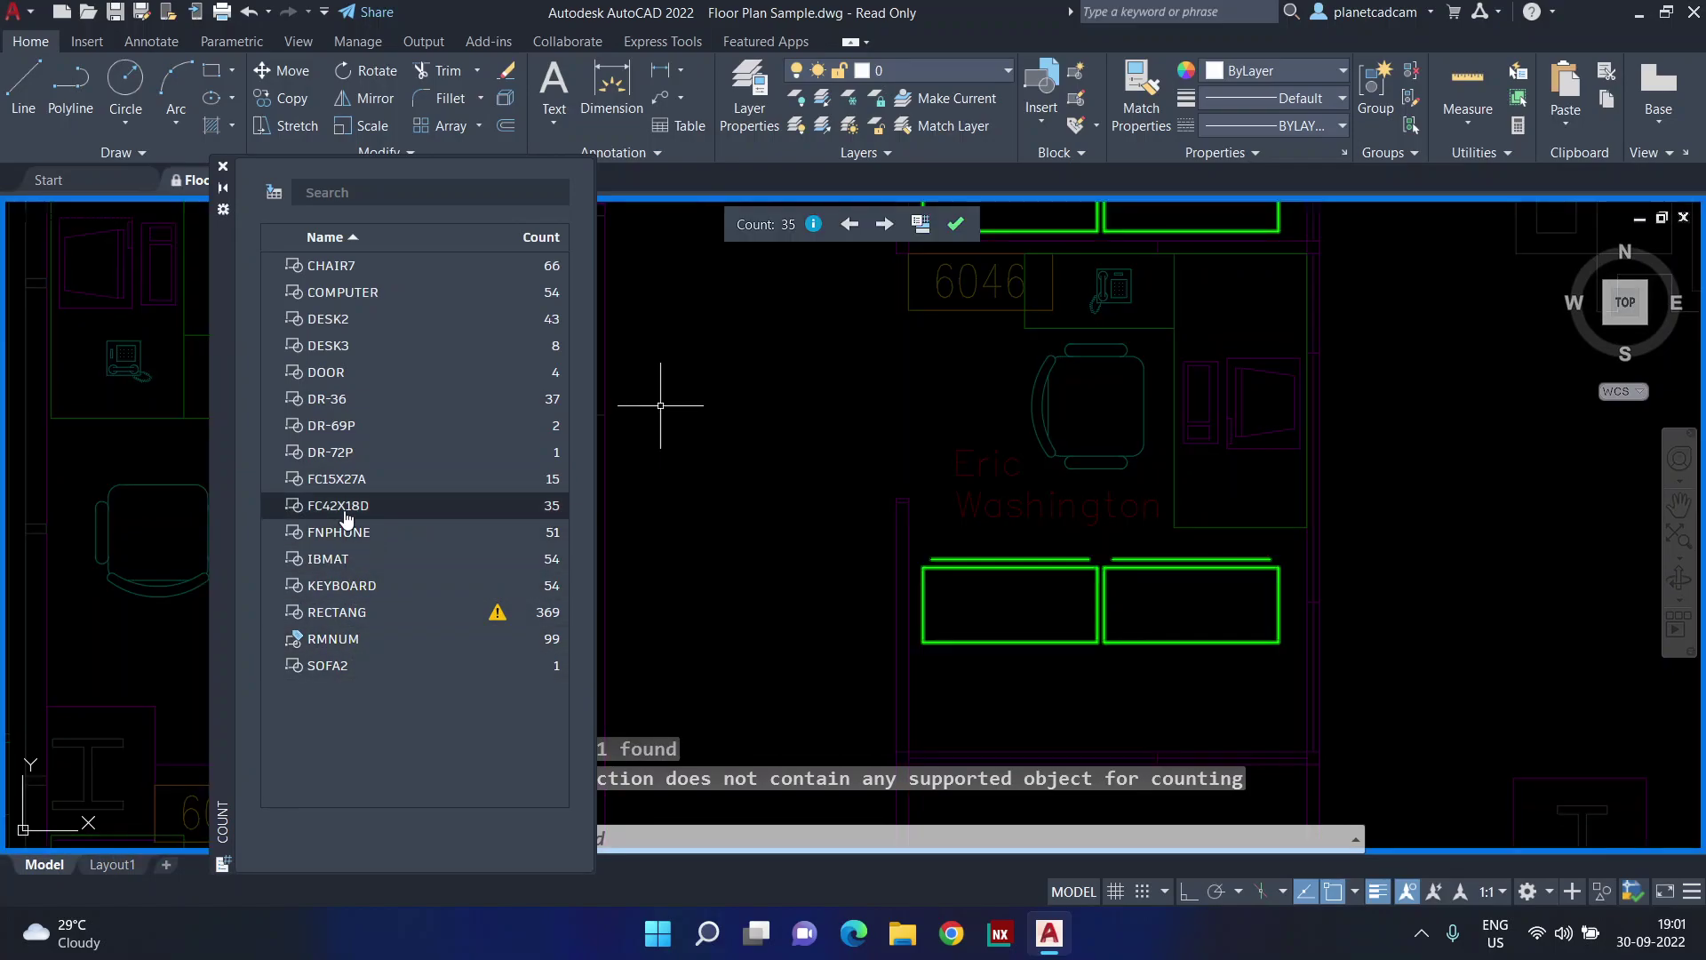
{"action": "left_click", "coordinate": [345, 482]}
{"action": "left_click", "coordinate": [342, 454]}
{"action": "left_click", "coordinate": [330, 425]}
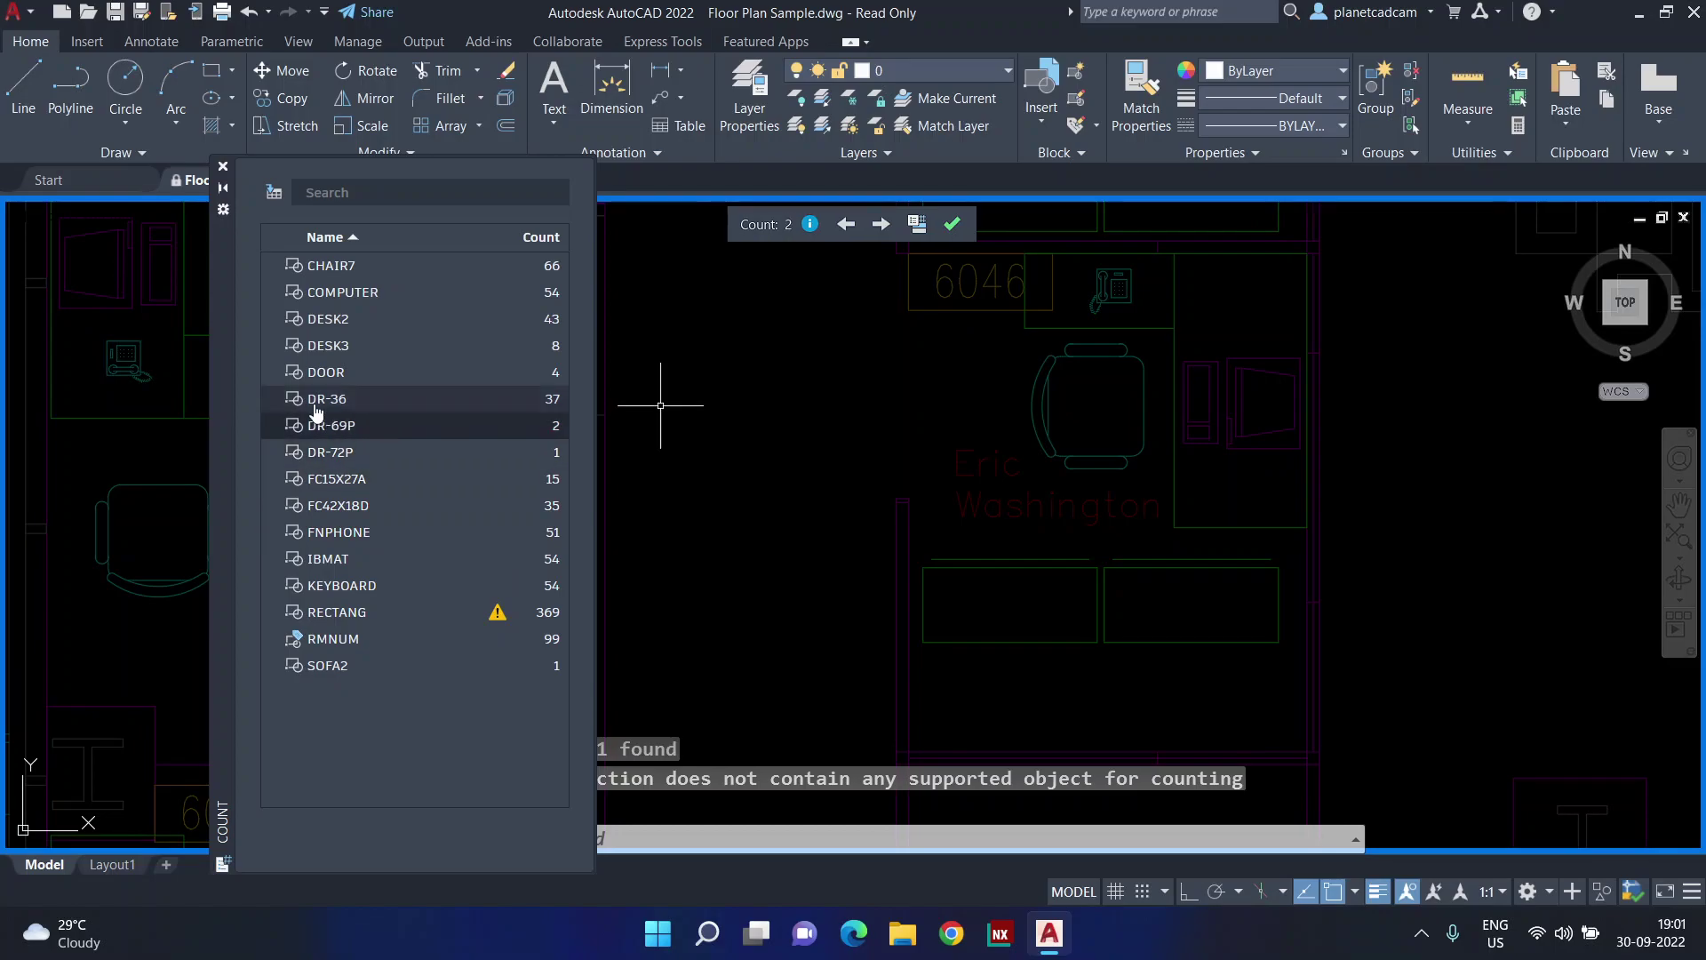
Close the Count palette and the active count, and retry counting the employee name text in cubicle 6046
{"action": "left_click", "coordinate": [224, 167]}
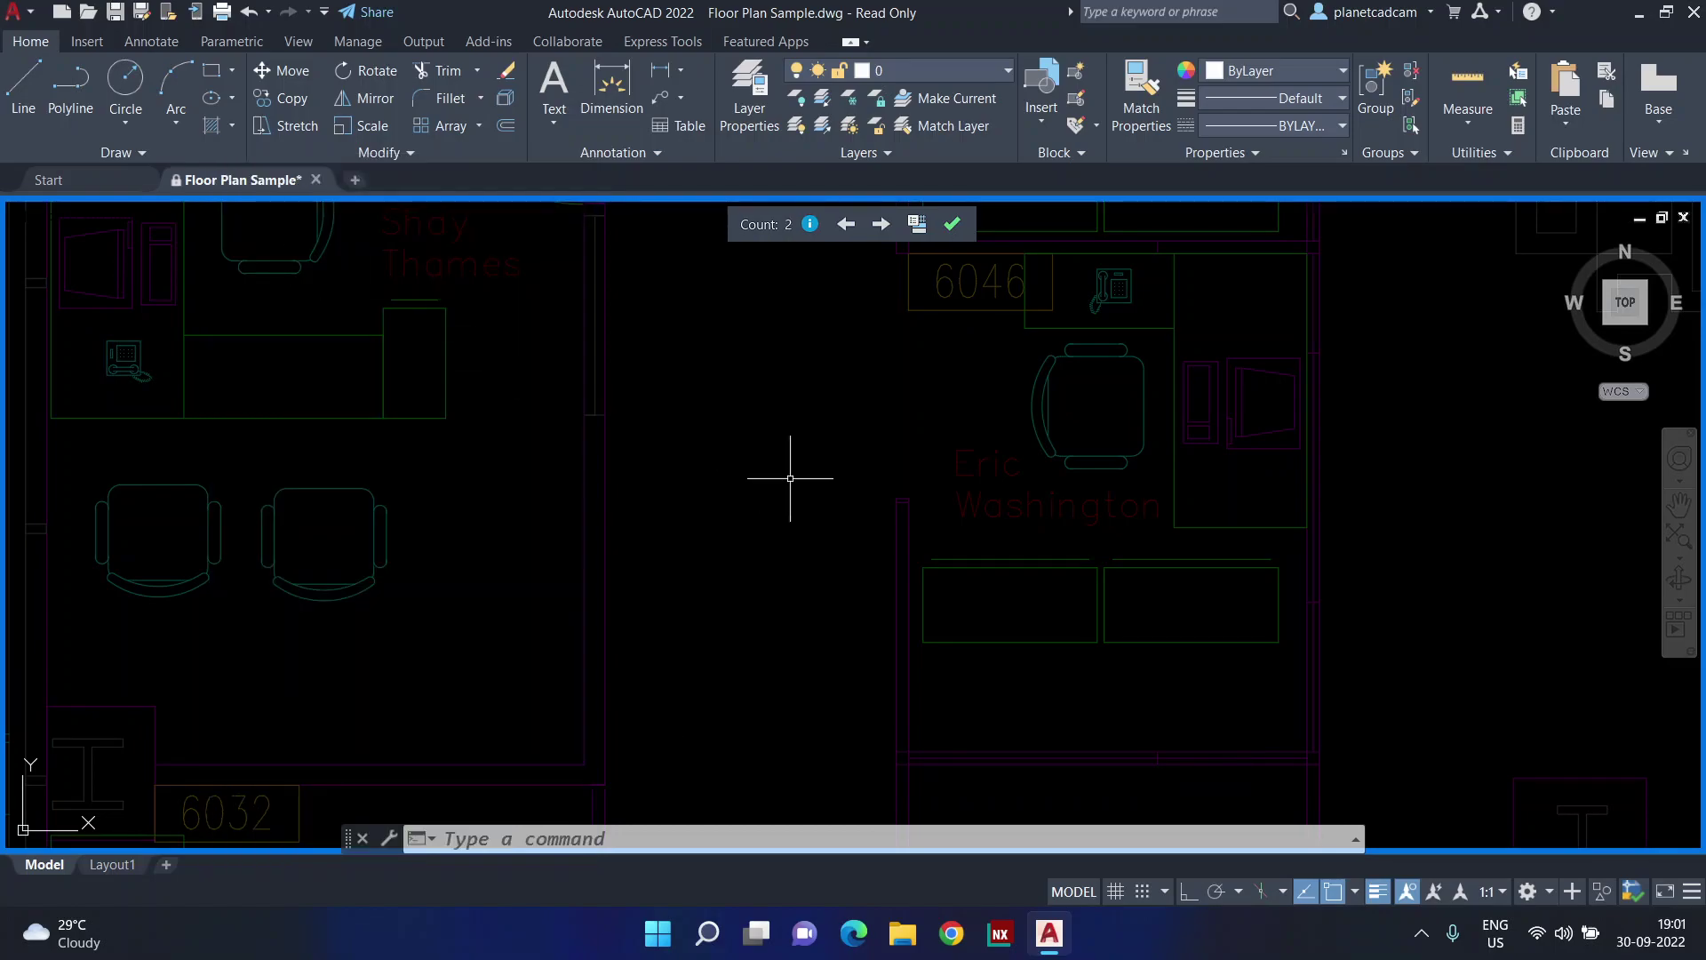
{"action": "left_click", "coordinate": [951, 224]}
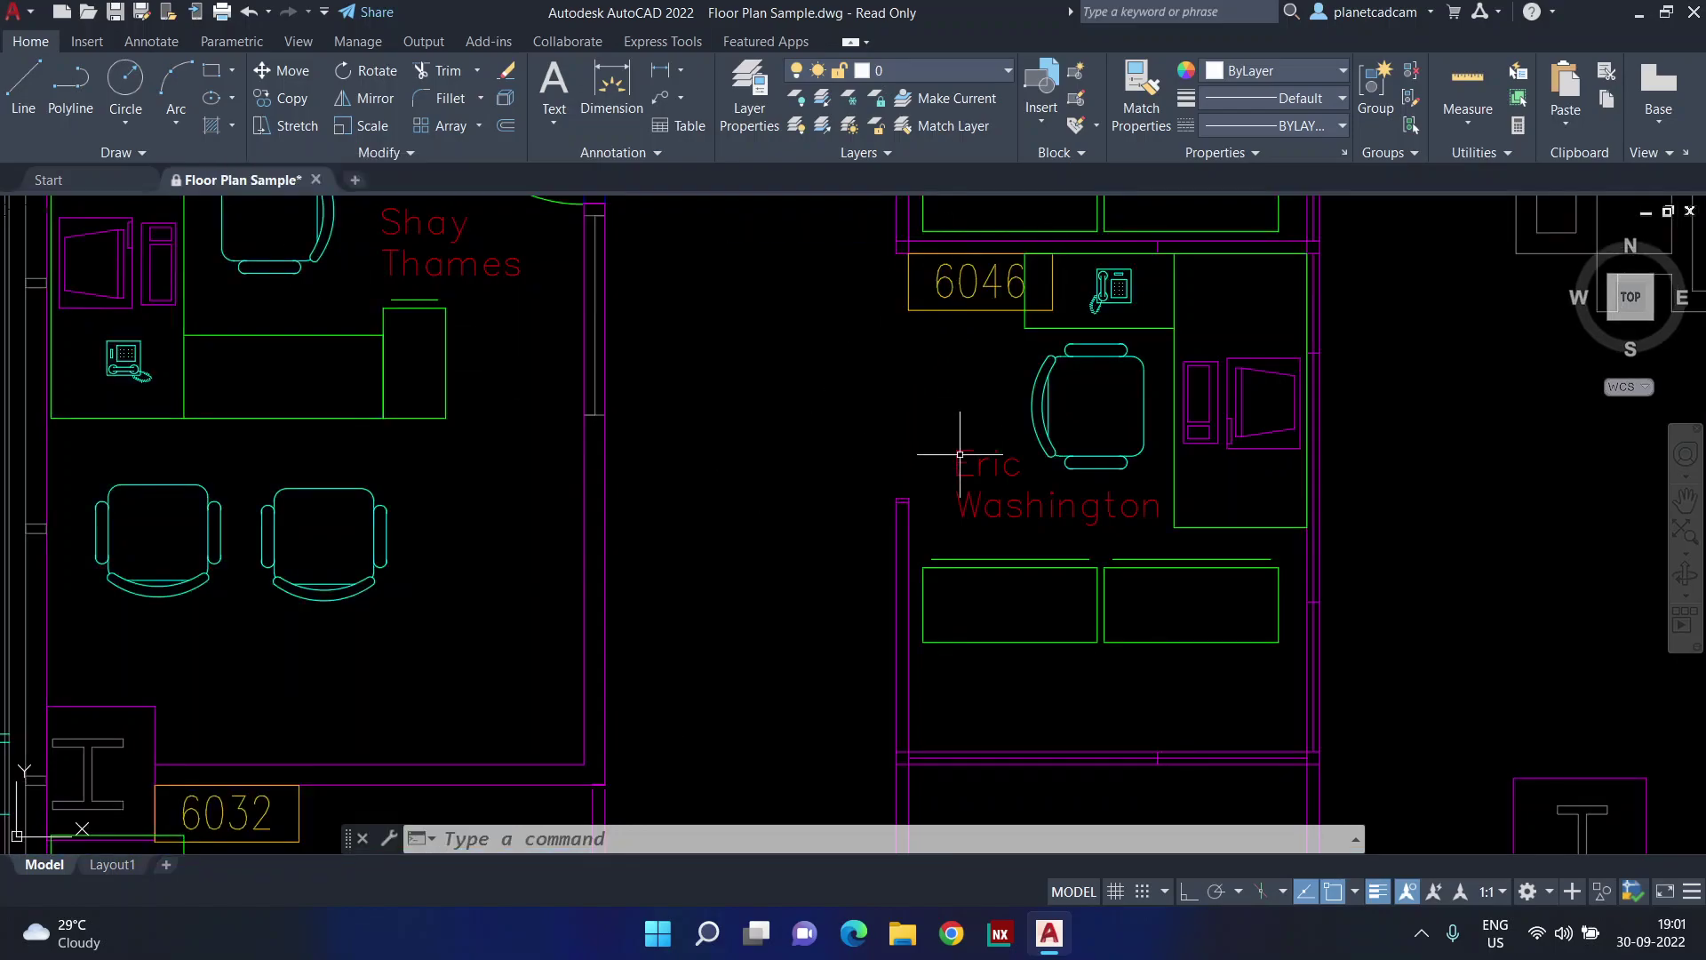
{"action": "left_click", "coordinate": [974, 510]}
{"action": "right_click", "coordinate": [973, 510]}
{"action": "left_click", "coordinate": [1021, 811]}
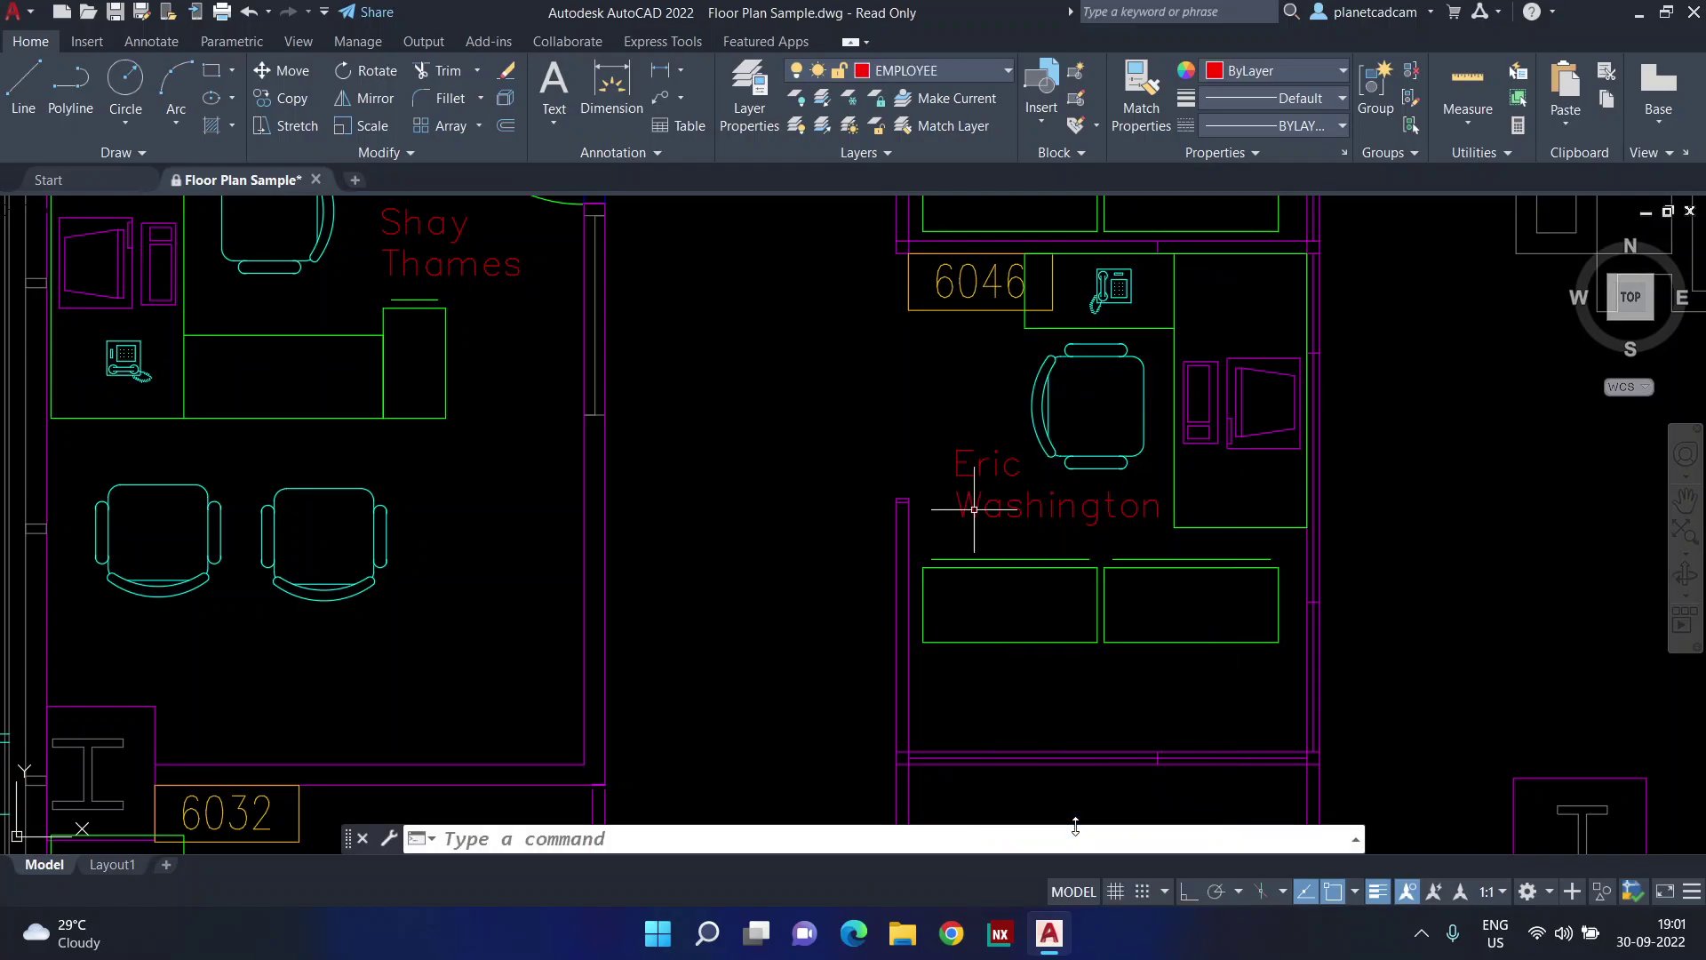
Count the objects matching the horizontal wall line above room label 6032 and inspect the highlighted matches across the plan
{"action": "scroll", "coordinate": [1026, 781], "scroll_direction": "down", "scroll_amount": 6}
{"action": "scroll", "coordinate": [815, 616], "scroll_direction": "up", "scroll_amount": 6}
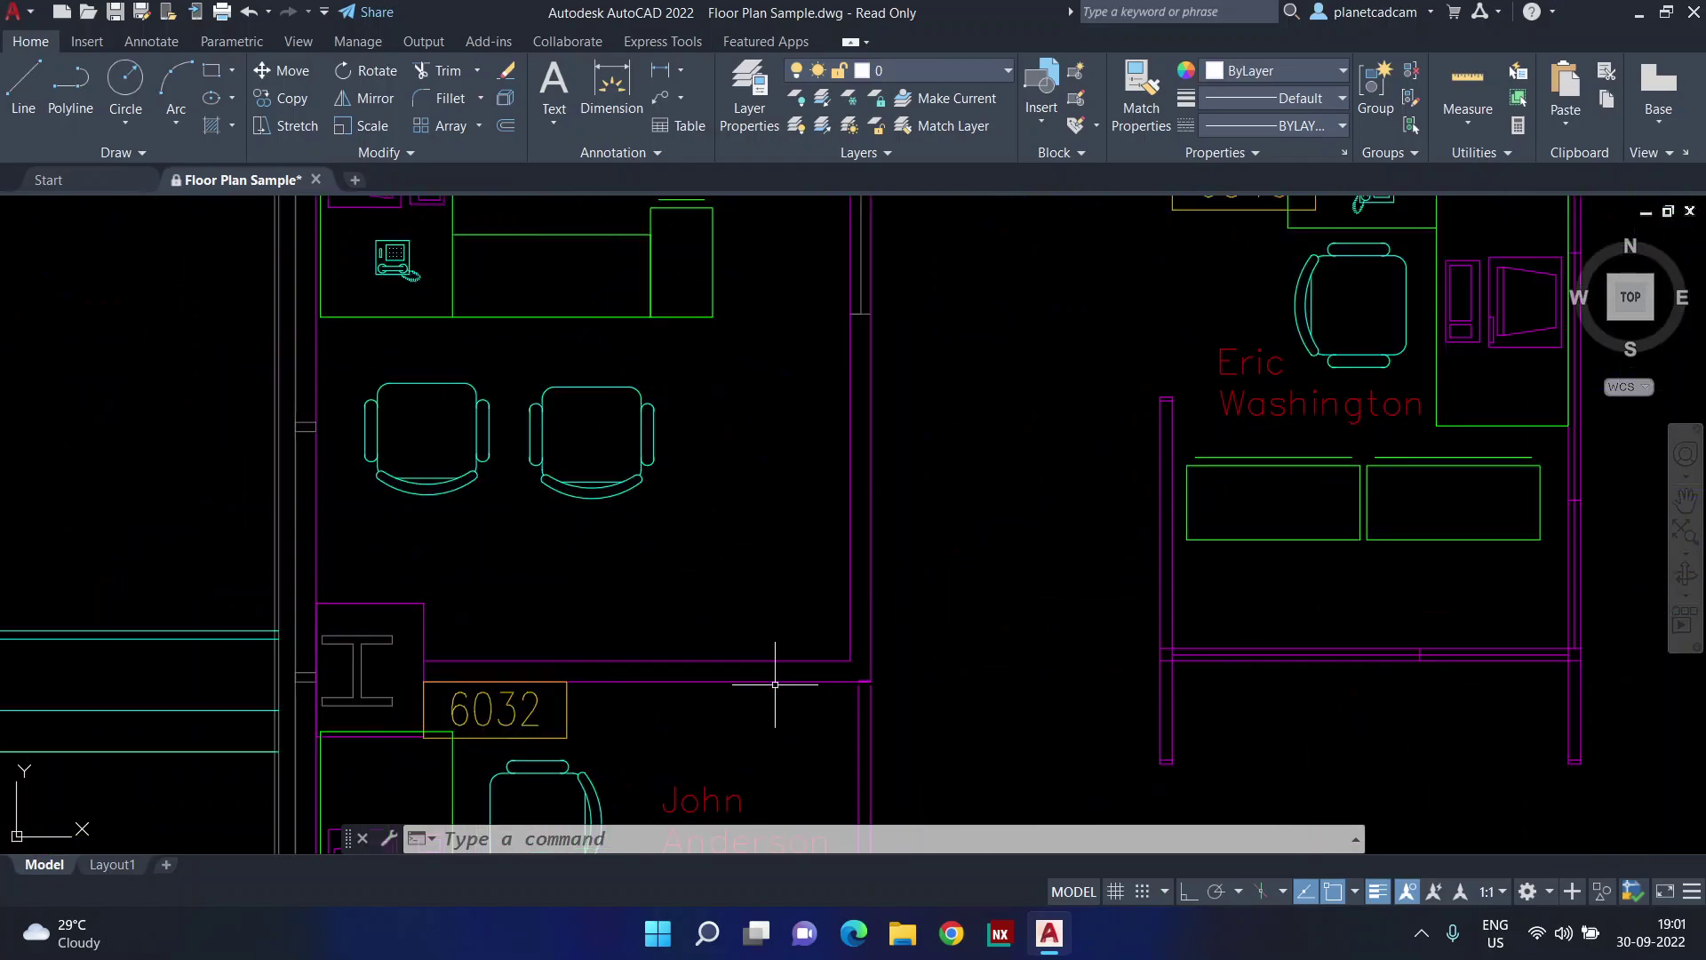
{"action": "left_click", "coordinate": [816, 660]}
{"action": "right_click", "coordinate": [816, 659]}
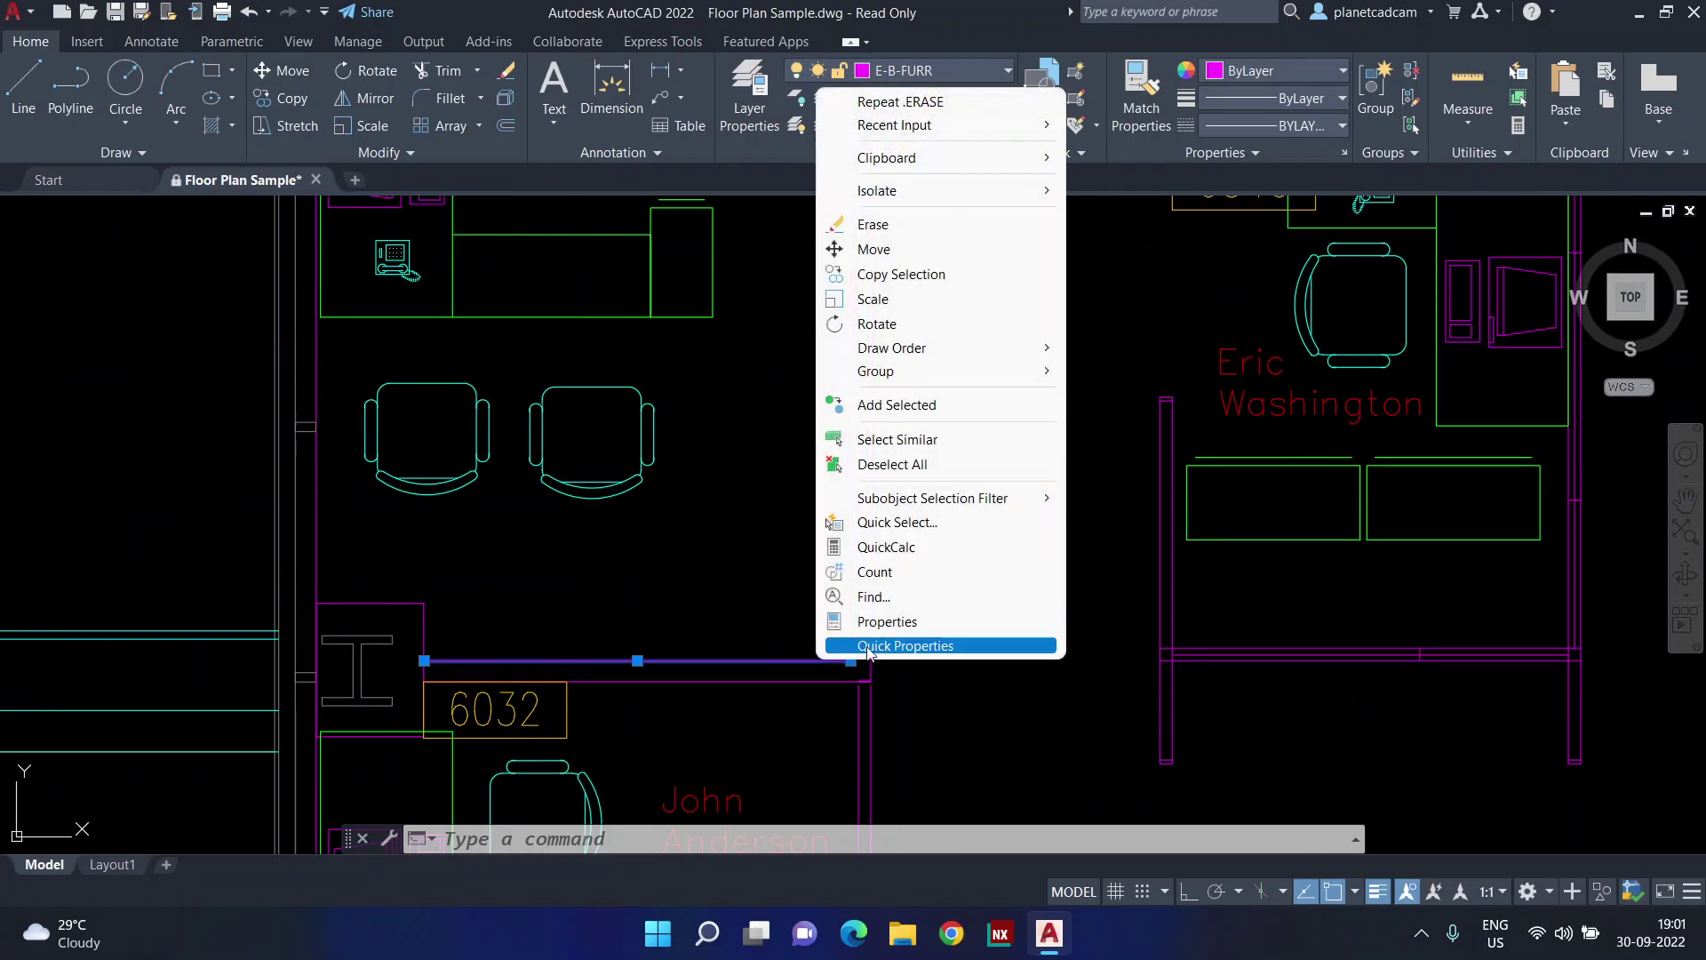
{"action": "left_click", "coordinate": [904, 579]}
{"action": "scroll", "coordinate": [903, 578], "scroll_direction": "down", "scroll_amount": 3}
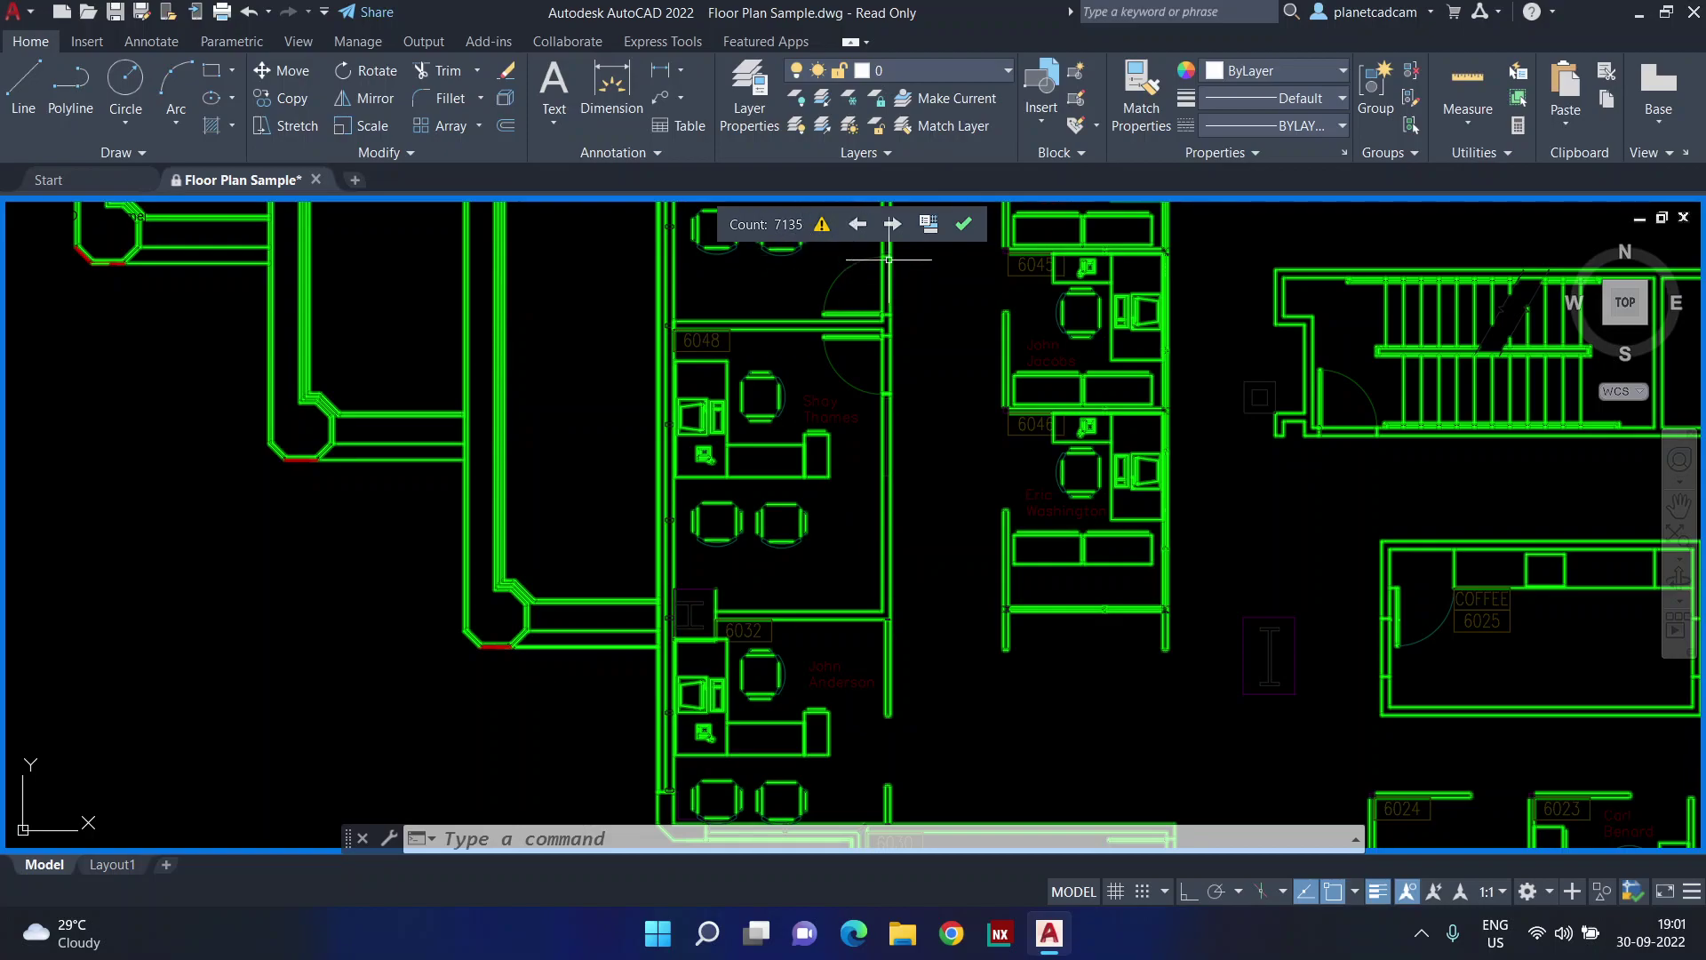
{"action": "scroll", "coordinate": [901, 426], "scroll_direction": "down", "scroll_amount": 4}
{"action": "key", "text": "Escape"}
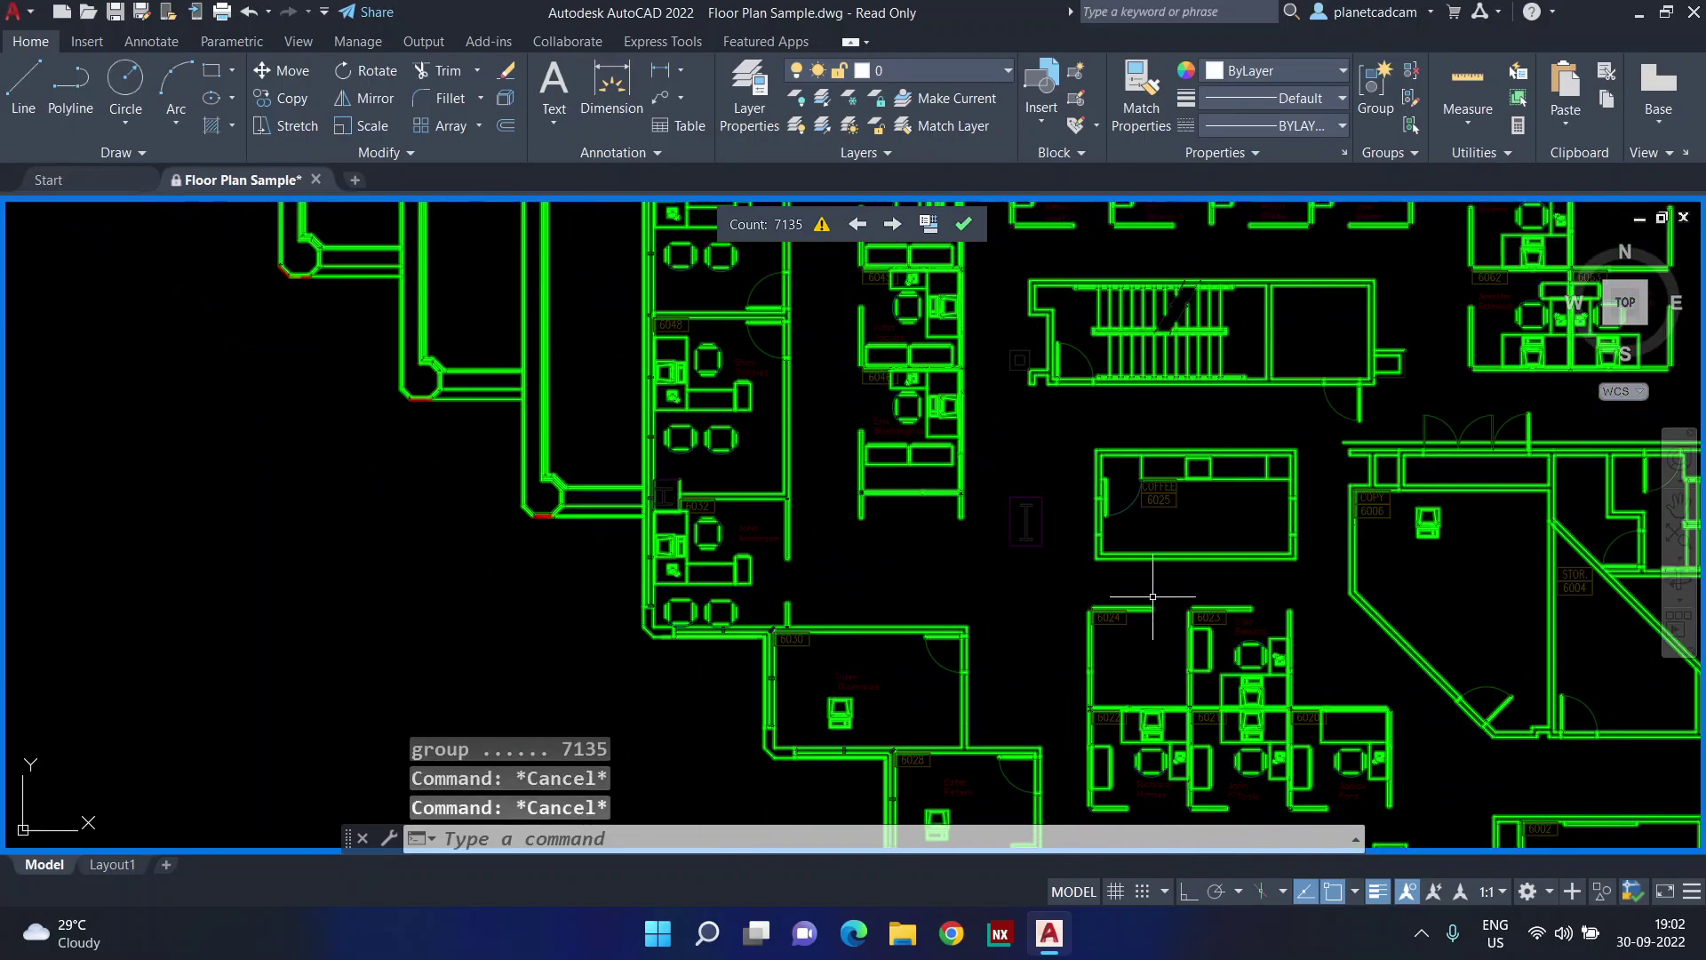
End the active count, count the objects matching the rectangle on the upper wall above cubicle 6052, inspect the matches, and close that count
{"action": "left_click", "coordinate": [962, 227]}
{"action": "scroll", "coordinate": [863, 715], "scroll_direction": "up", "scroll_amount": 3}
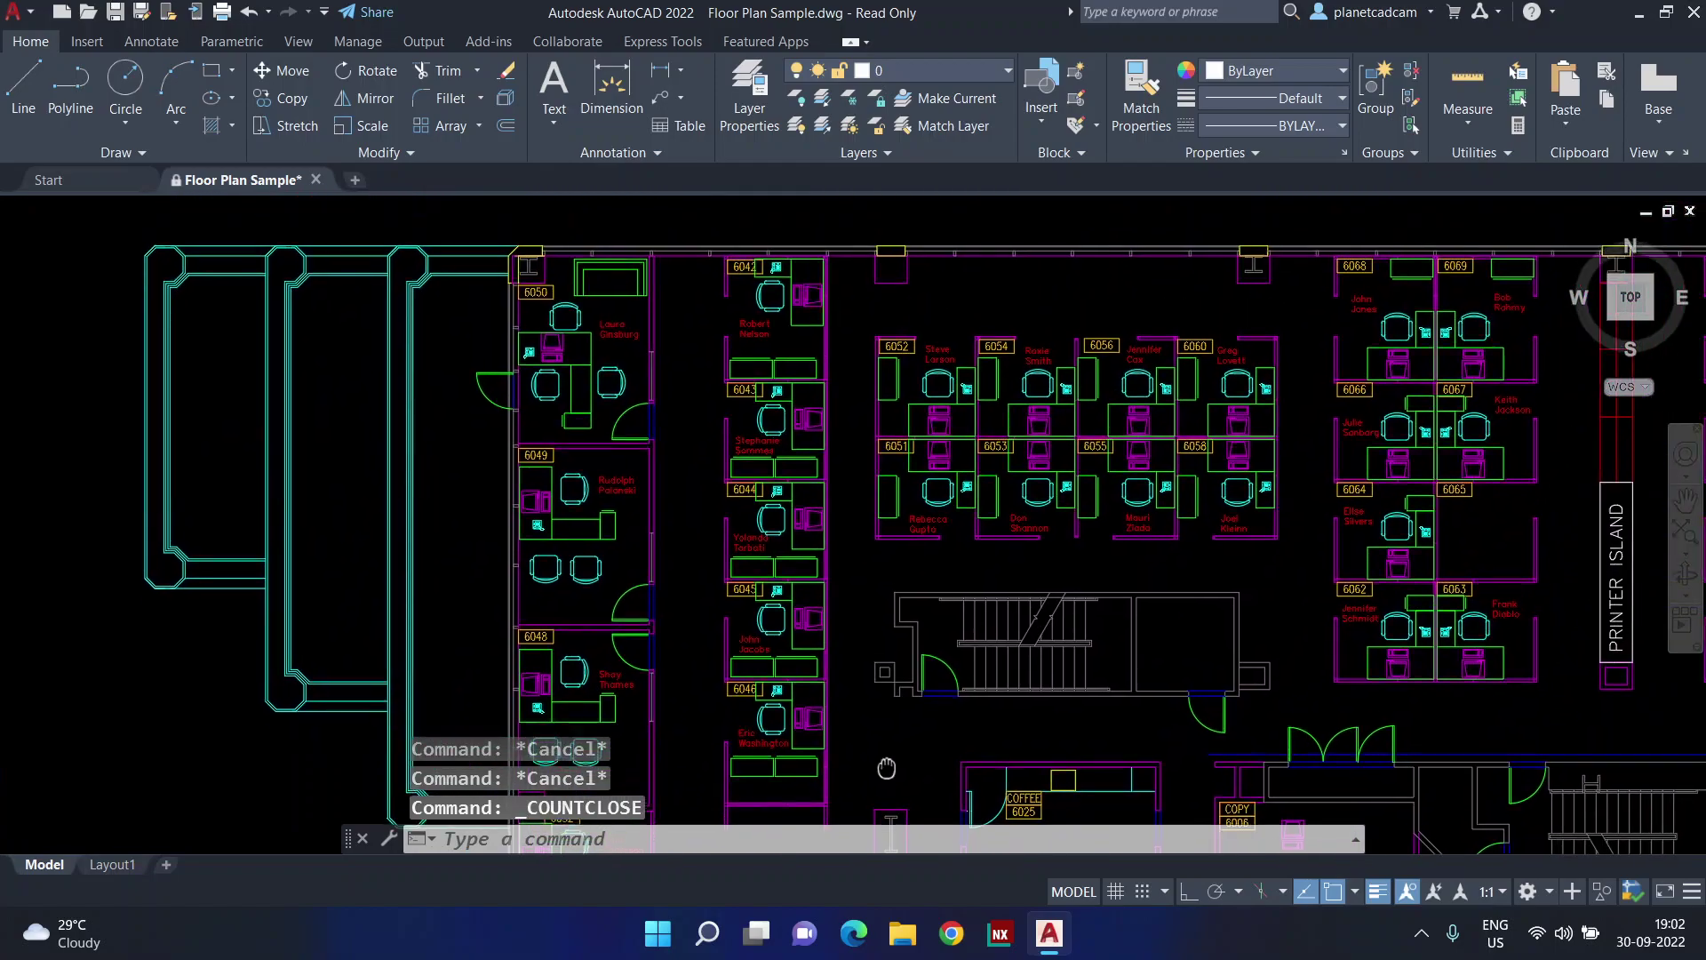
{"action": "left_click", "coordinate": [1006, 373]}
{"action": "mouse_move", "coordinate": [1006, 379]}
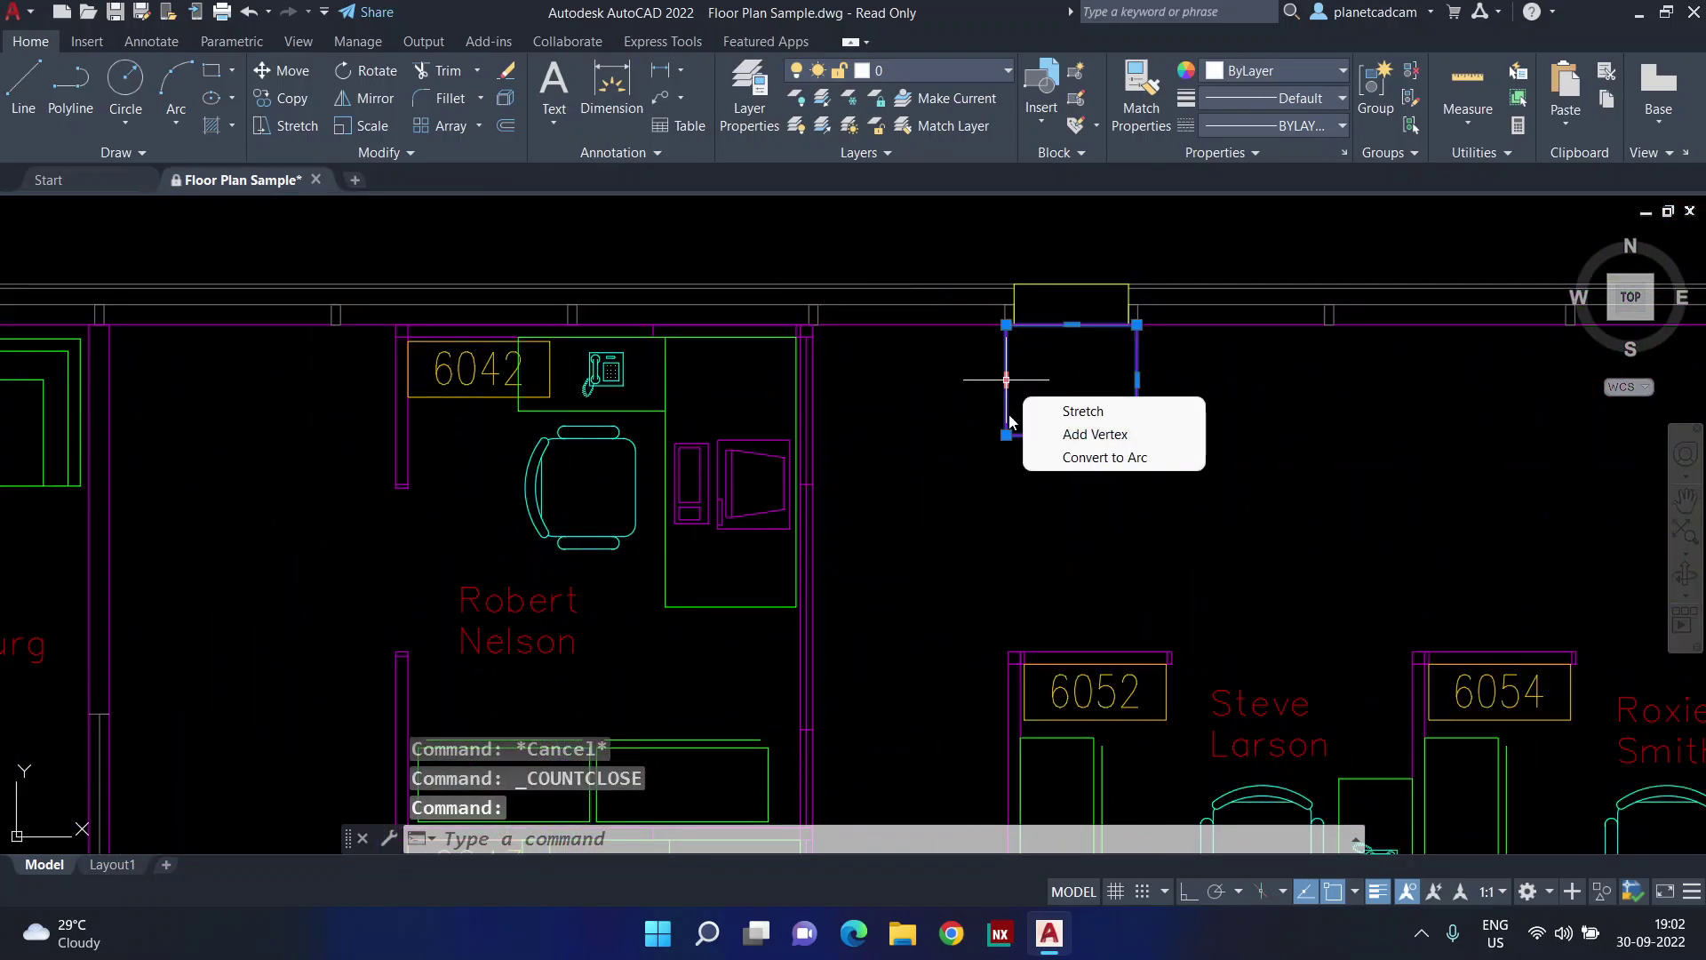
{"action": "right_click", "coordinate": [1006, 408]}
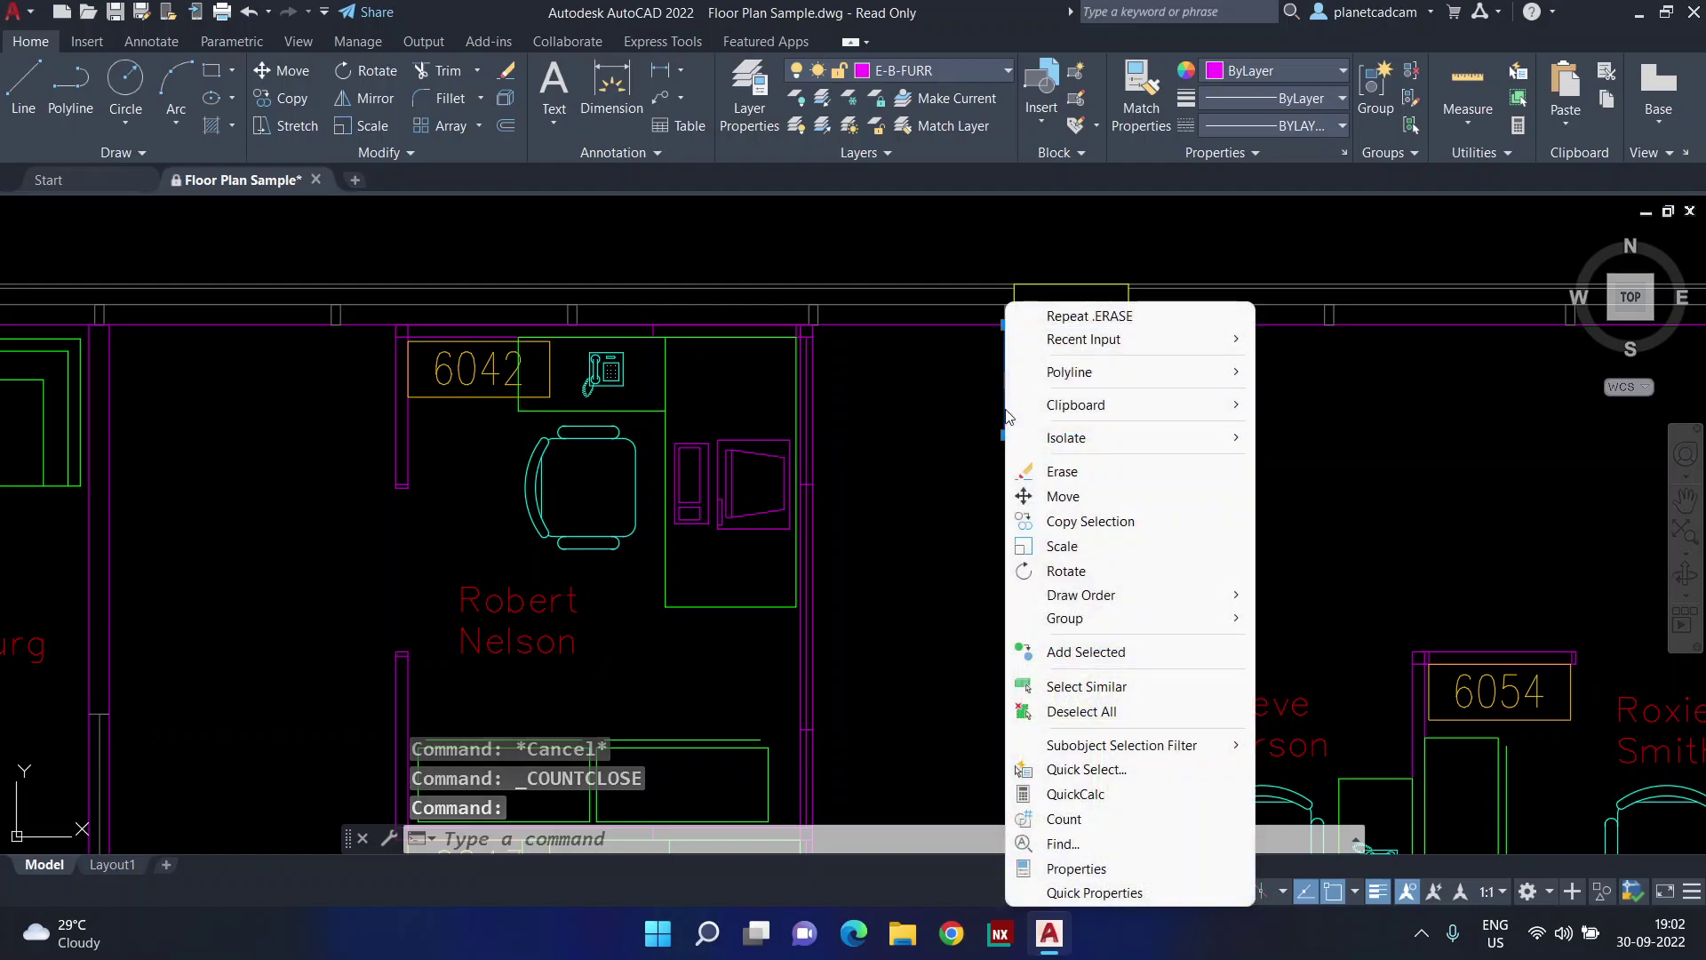
{"action": "left_click", "coordinate": [1093, 820]}
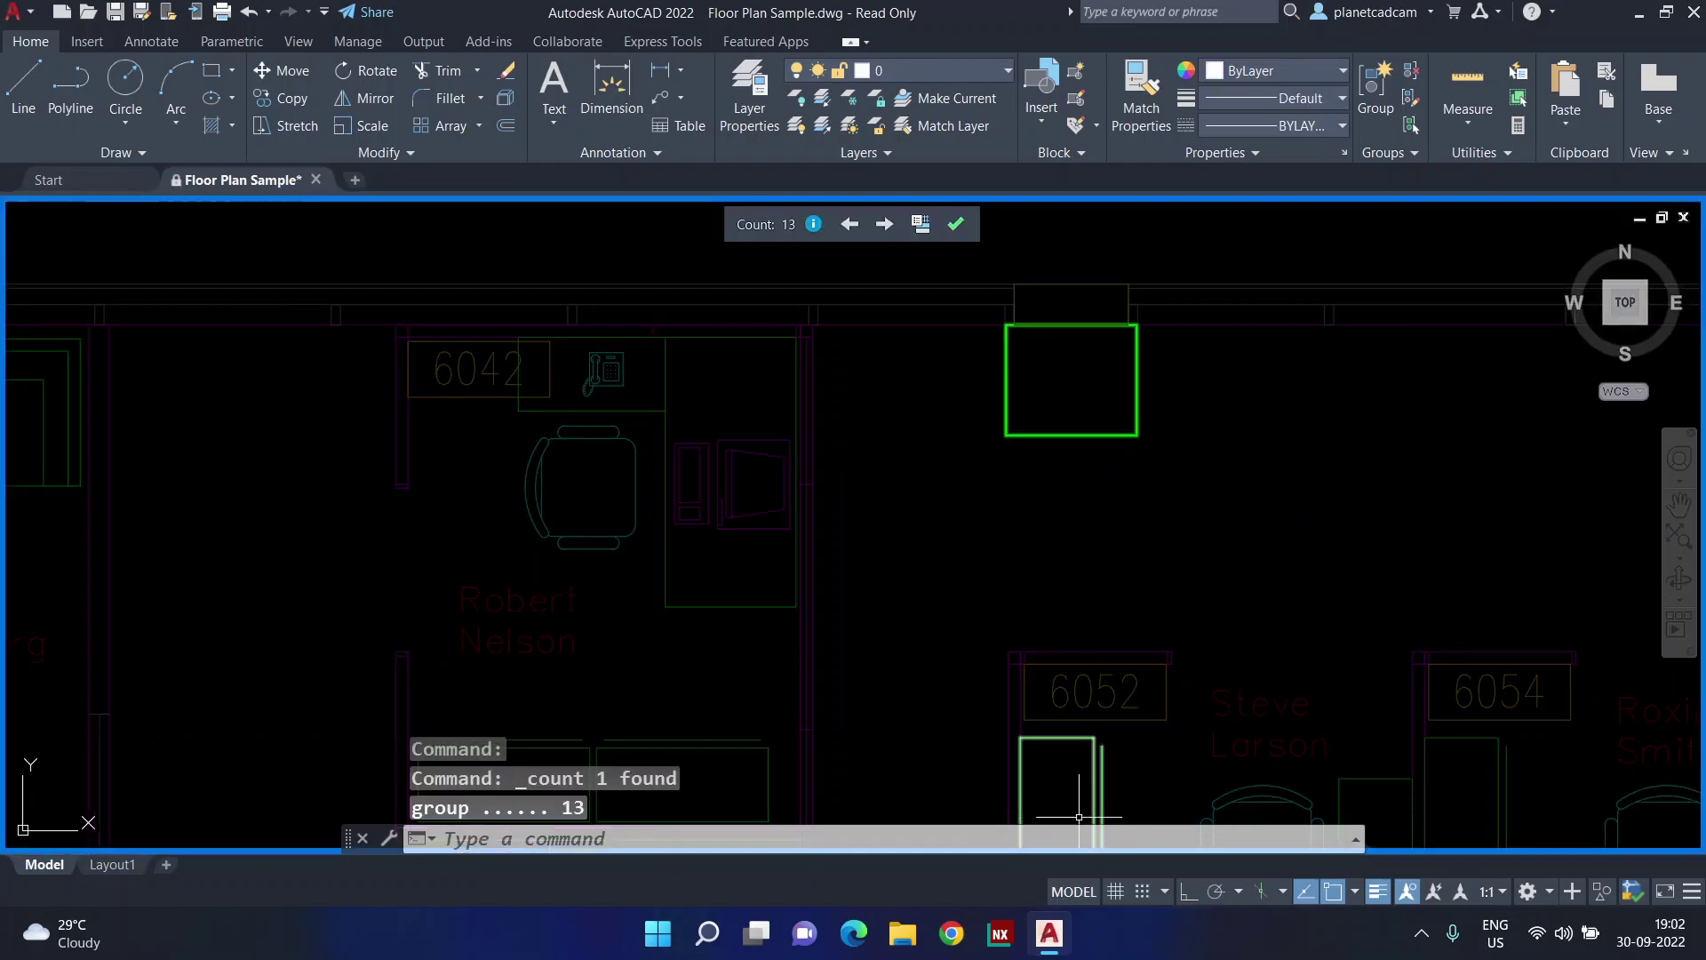
{"action": "scroll", "coordinate": [954, 493], "scroll_direction": "down", "scroll_amount": 8}
{"action": "middle_click_drag", "start_coordinate": [986, 502], "coordinate": [956, 346]}
{"action": "key", "text": "Escape"}
{"action": "key", "text": "Escape"}
{"action": "key", "text": "Escape"}
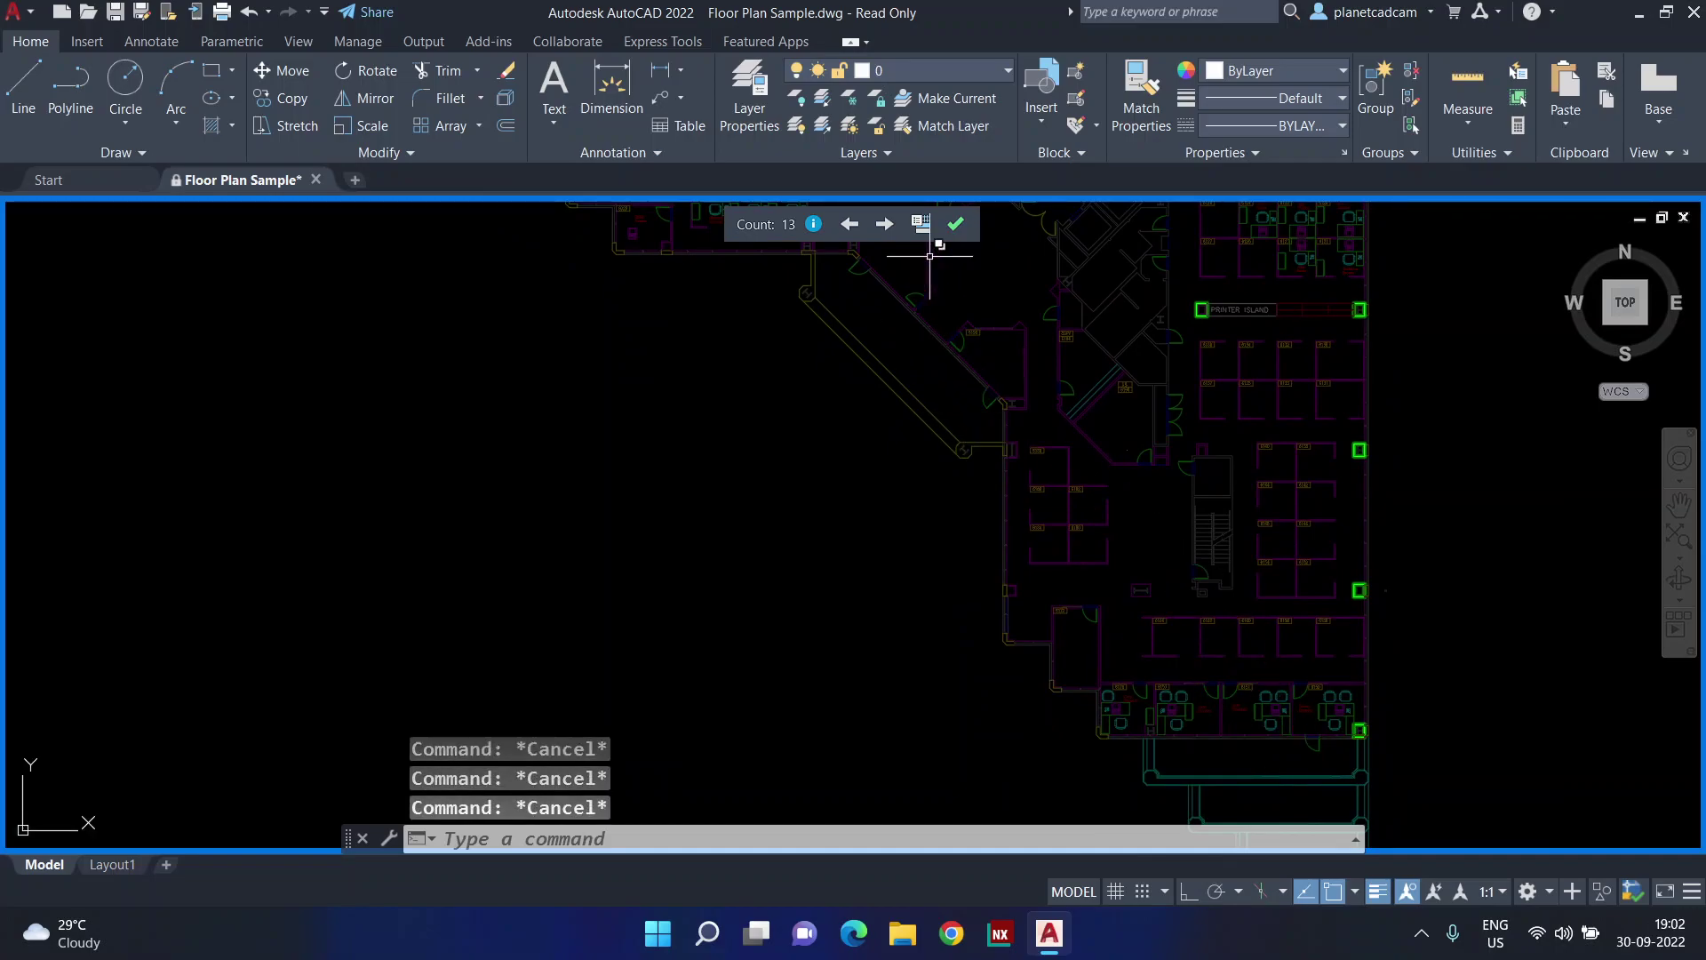
{"action": "left_click", "coordinate": [955, 224]}
Count the objects matching the vertical wall line on the east side of room 6172
{"action": "scroll", "coordinate": [1087, 683], "scroll_direction": "up", "scroll_amount": 6}
{"action": "right_click", "coordinate": [1121, 622]}
{"action": "left_click", "coordinate": [1125, 651]}
{"action": "left_click", "coordinate": [1125, 649]}
{"action": "right_click", "coordinate": [1125, 649]}
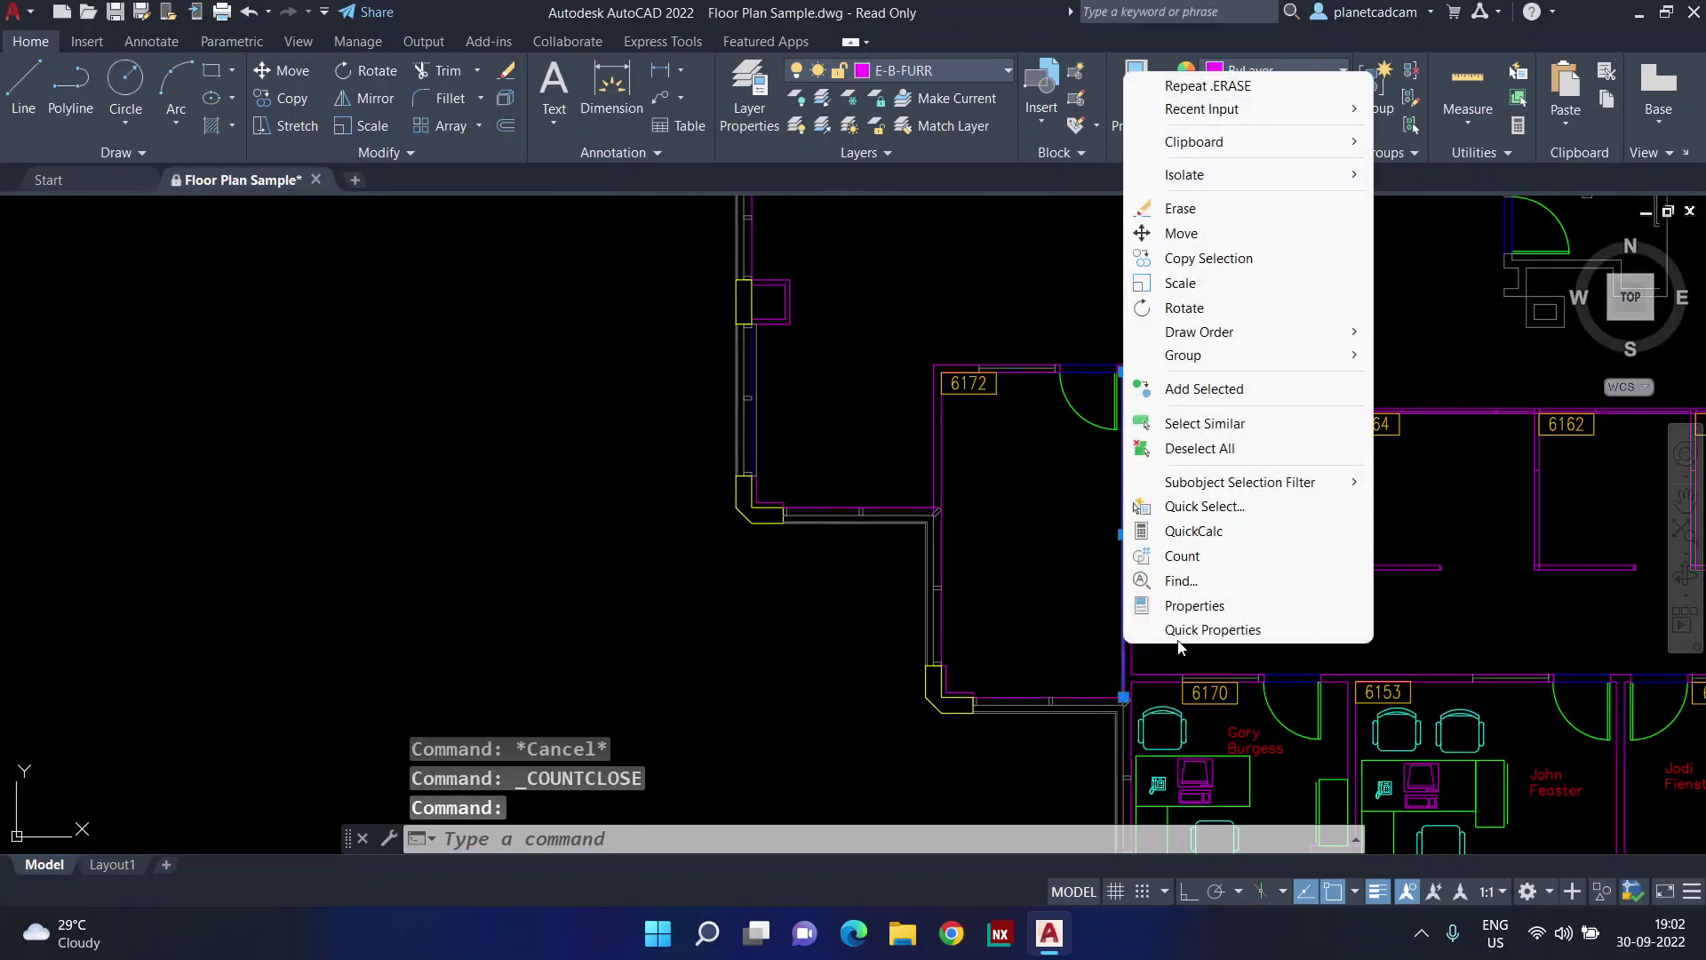
{"action": "left_click", "coordinate": [1182, 555]}
Open the count error report, survey the flagged geometry across the plan, and zoom to the first two overlapping-object errors
{"action": "left_click", "coordinate": [819, 226]}
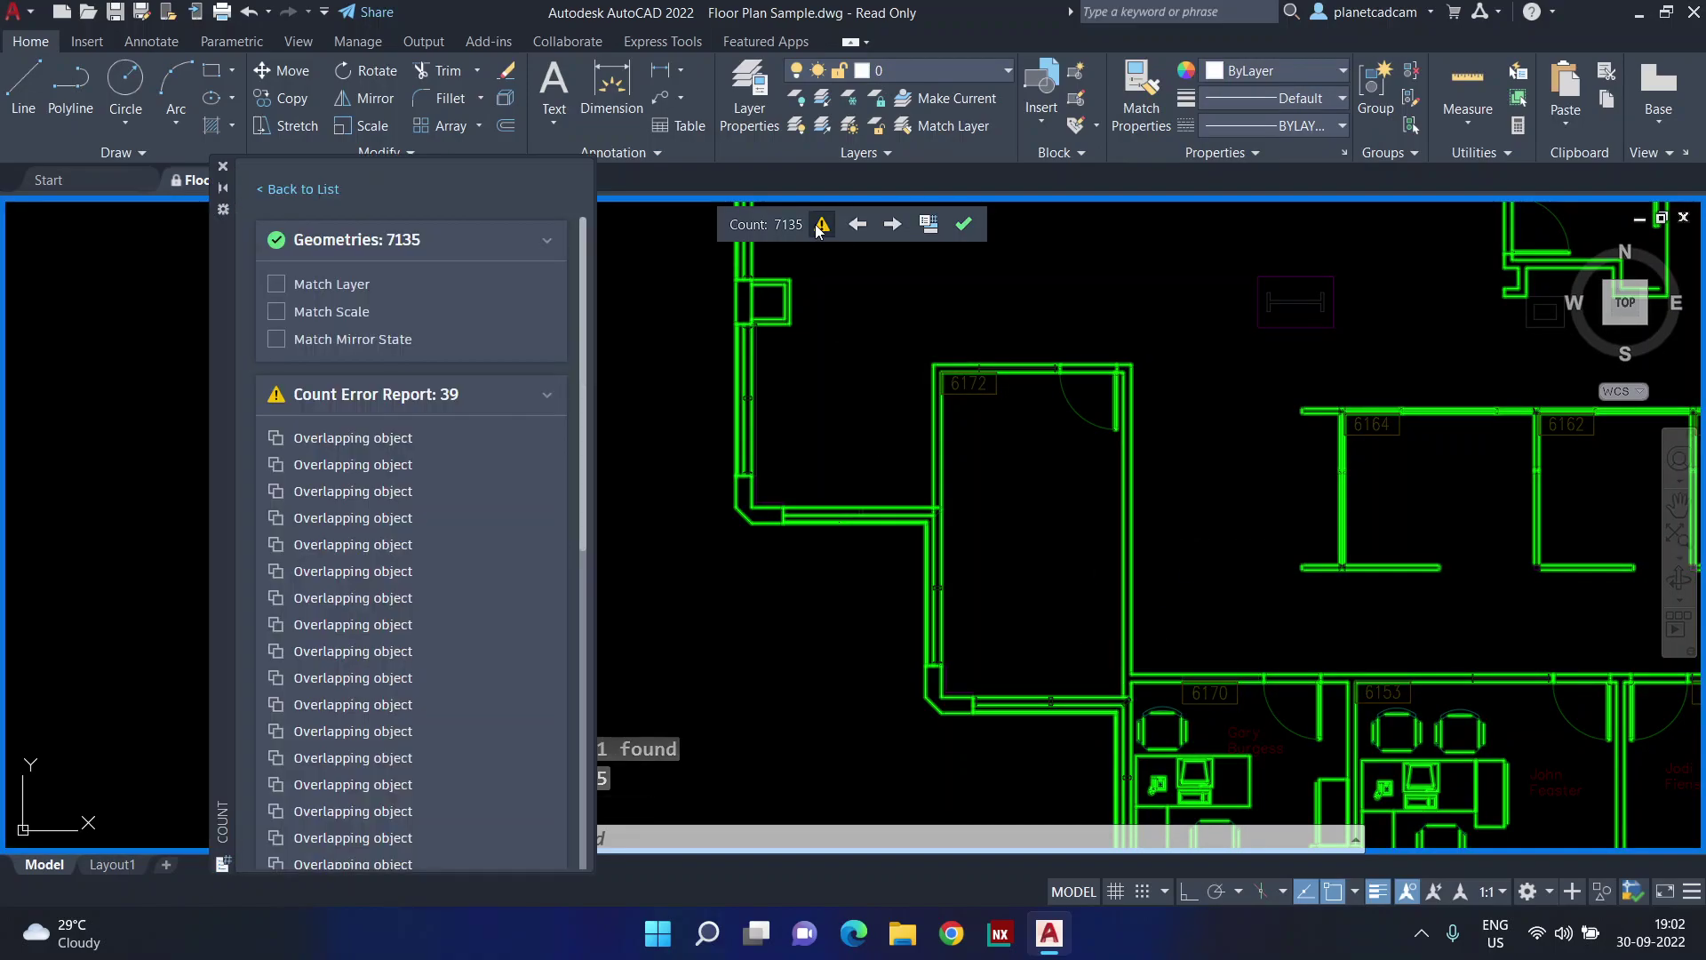
{"action": "scroll", "coordinate": [1115, 530], "scroll_direction": "down", "scroll_amount": 8}
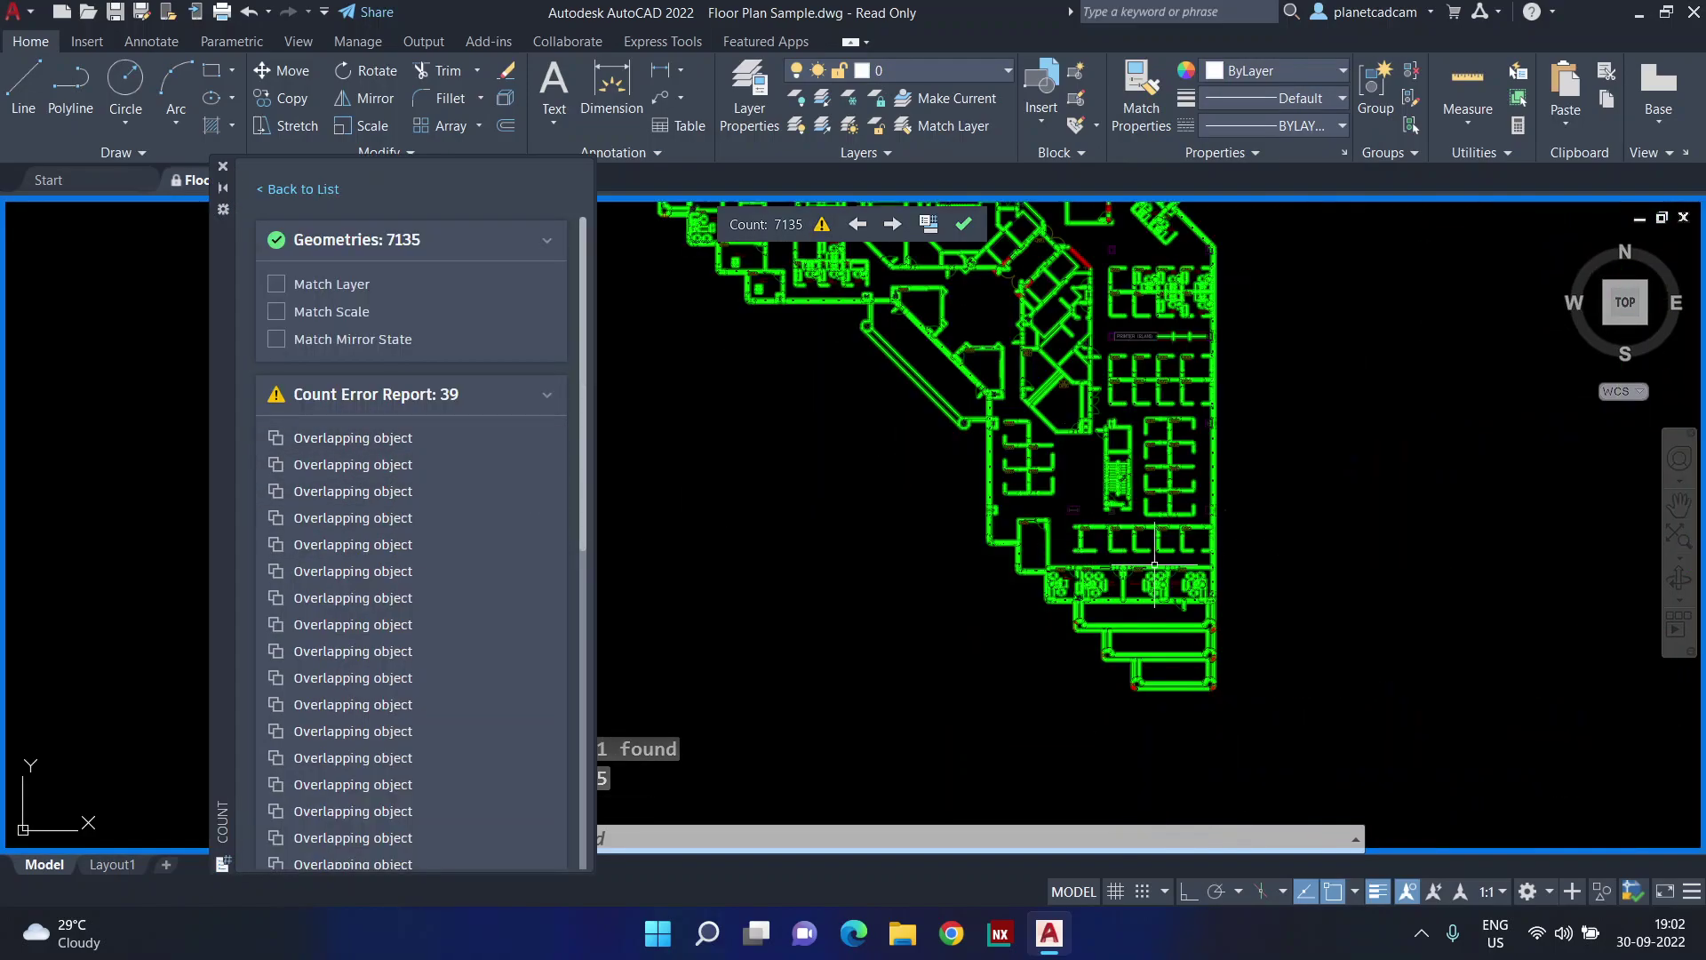
{"action": "scroll", "coordinate": [1114, 530], "scroll_direction": "up", "scroll_amount": 8}
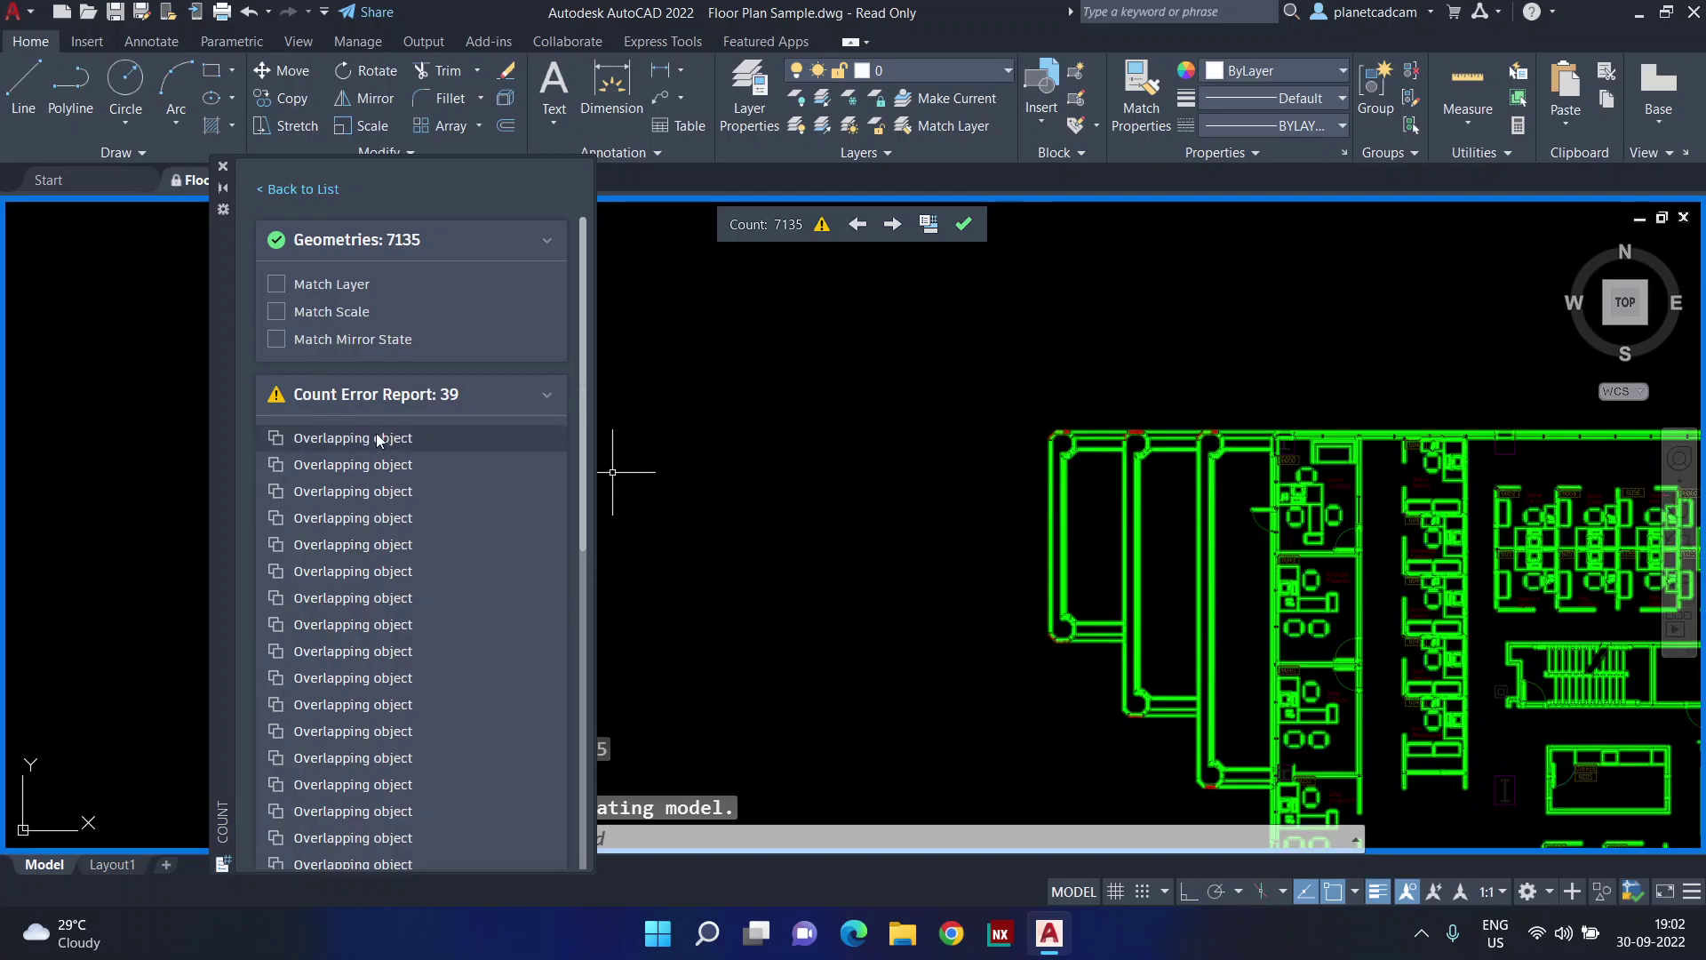
{"action": "left_click", "coordinate": [372, 436]}
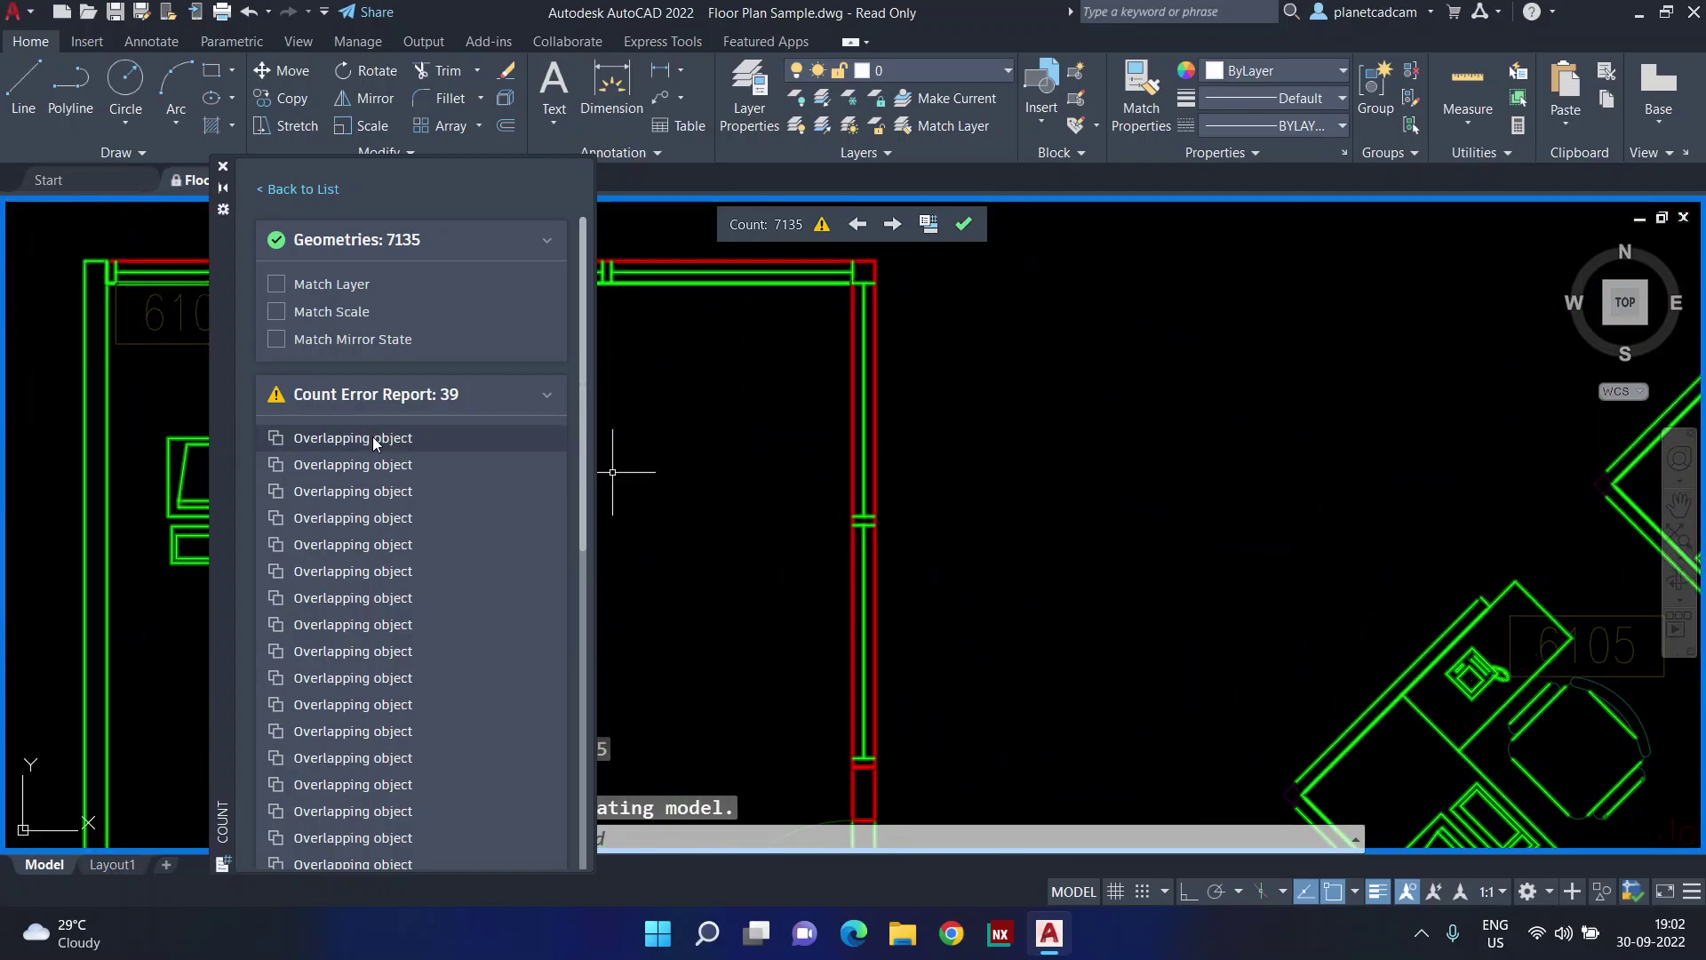
{"action": "left_click", "coordinate": [370, 464]}
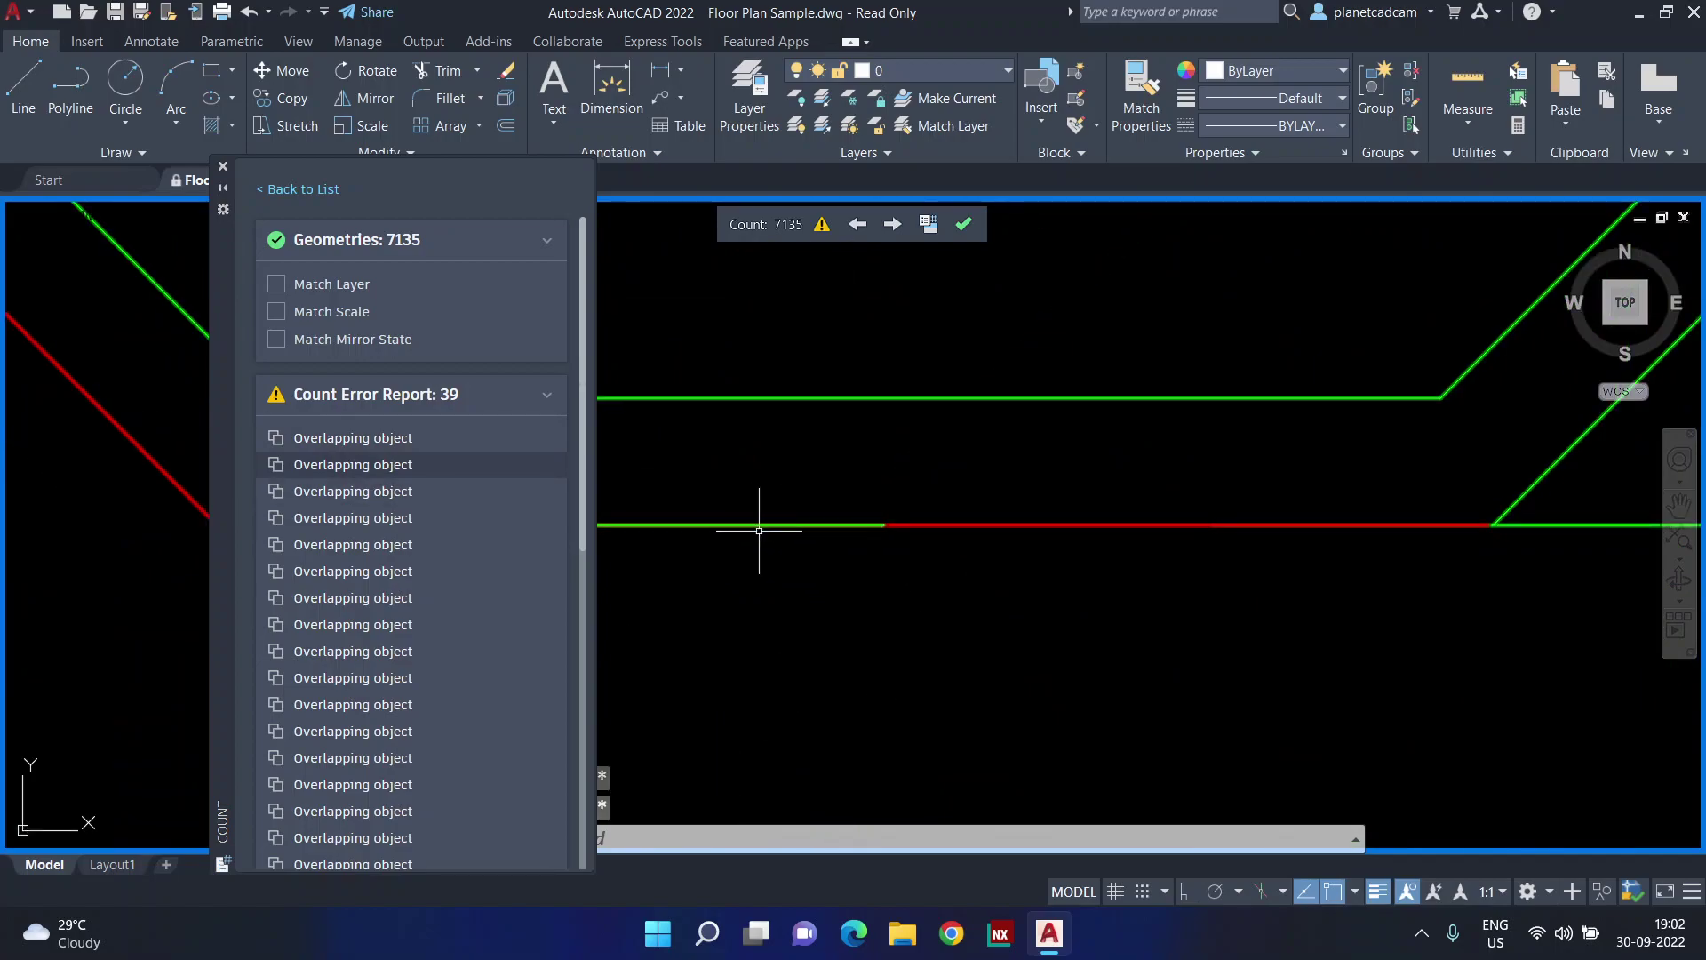
Close the Count palette and erase one of the overlapping lines on the lower edge of the terrace's octagonal corner
{"action": "left_click", "coordinate": [223, 166]}
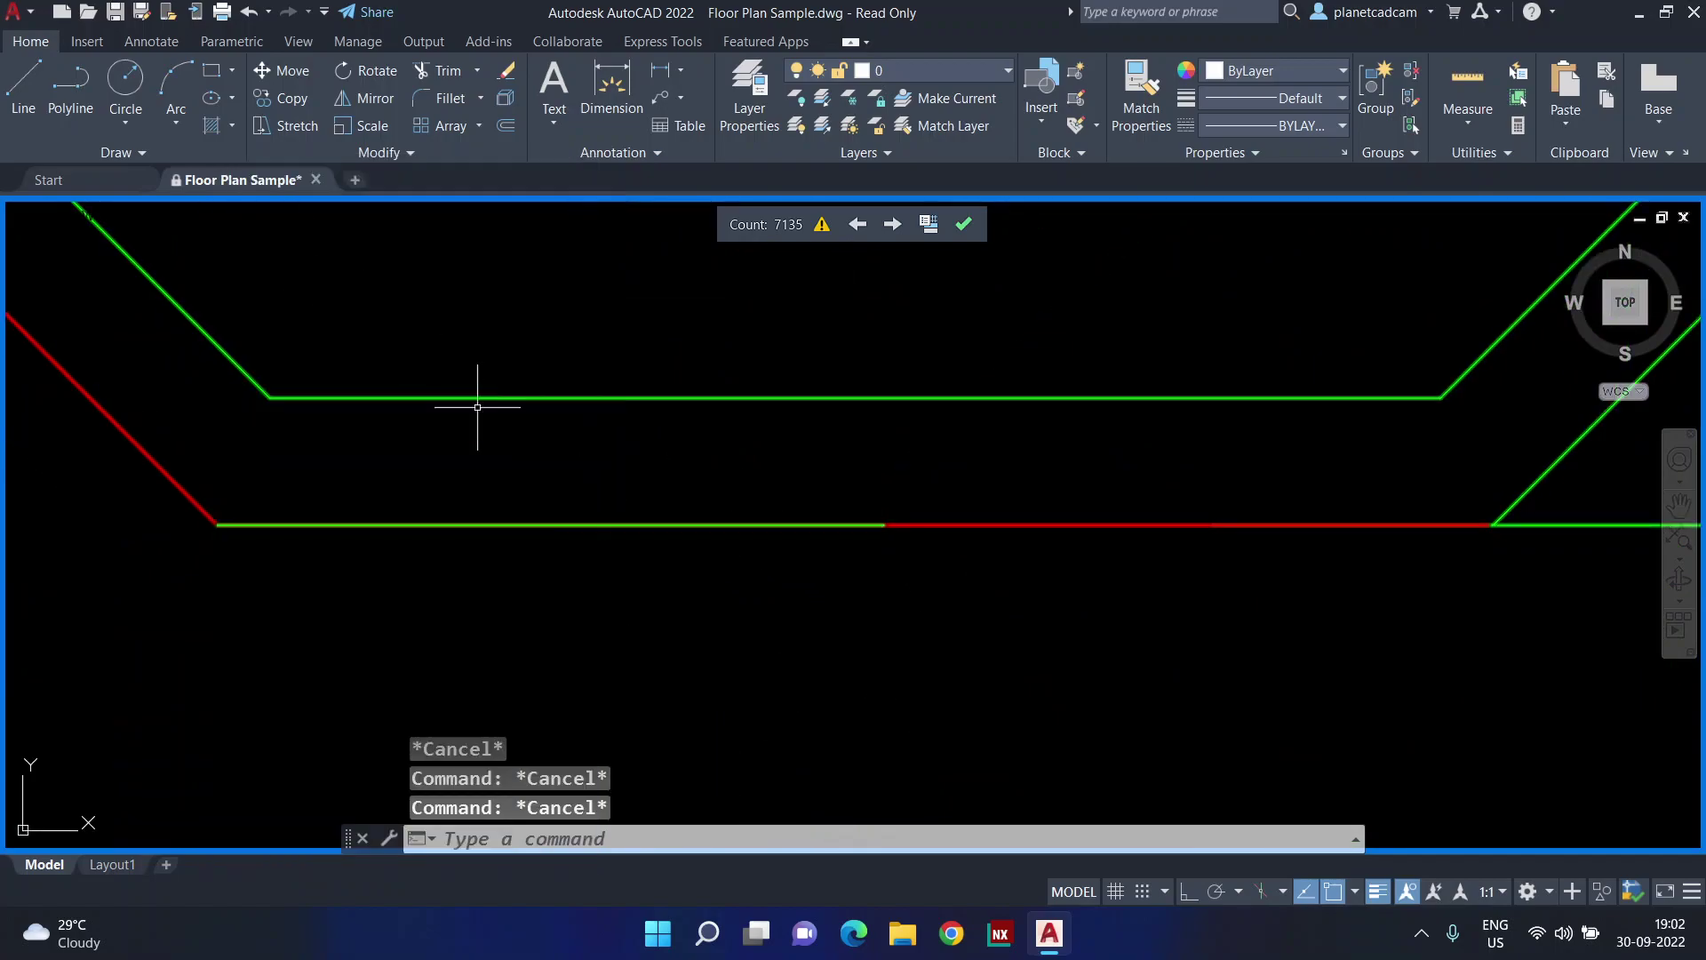
{"action": "left_click", "coordinate": [564, 524]}
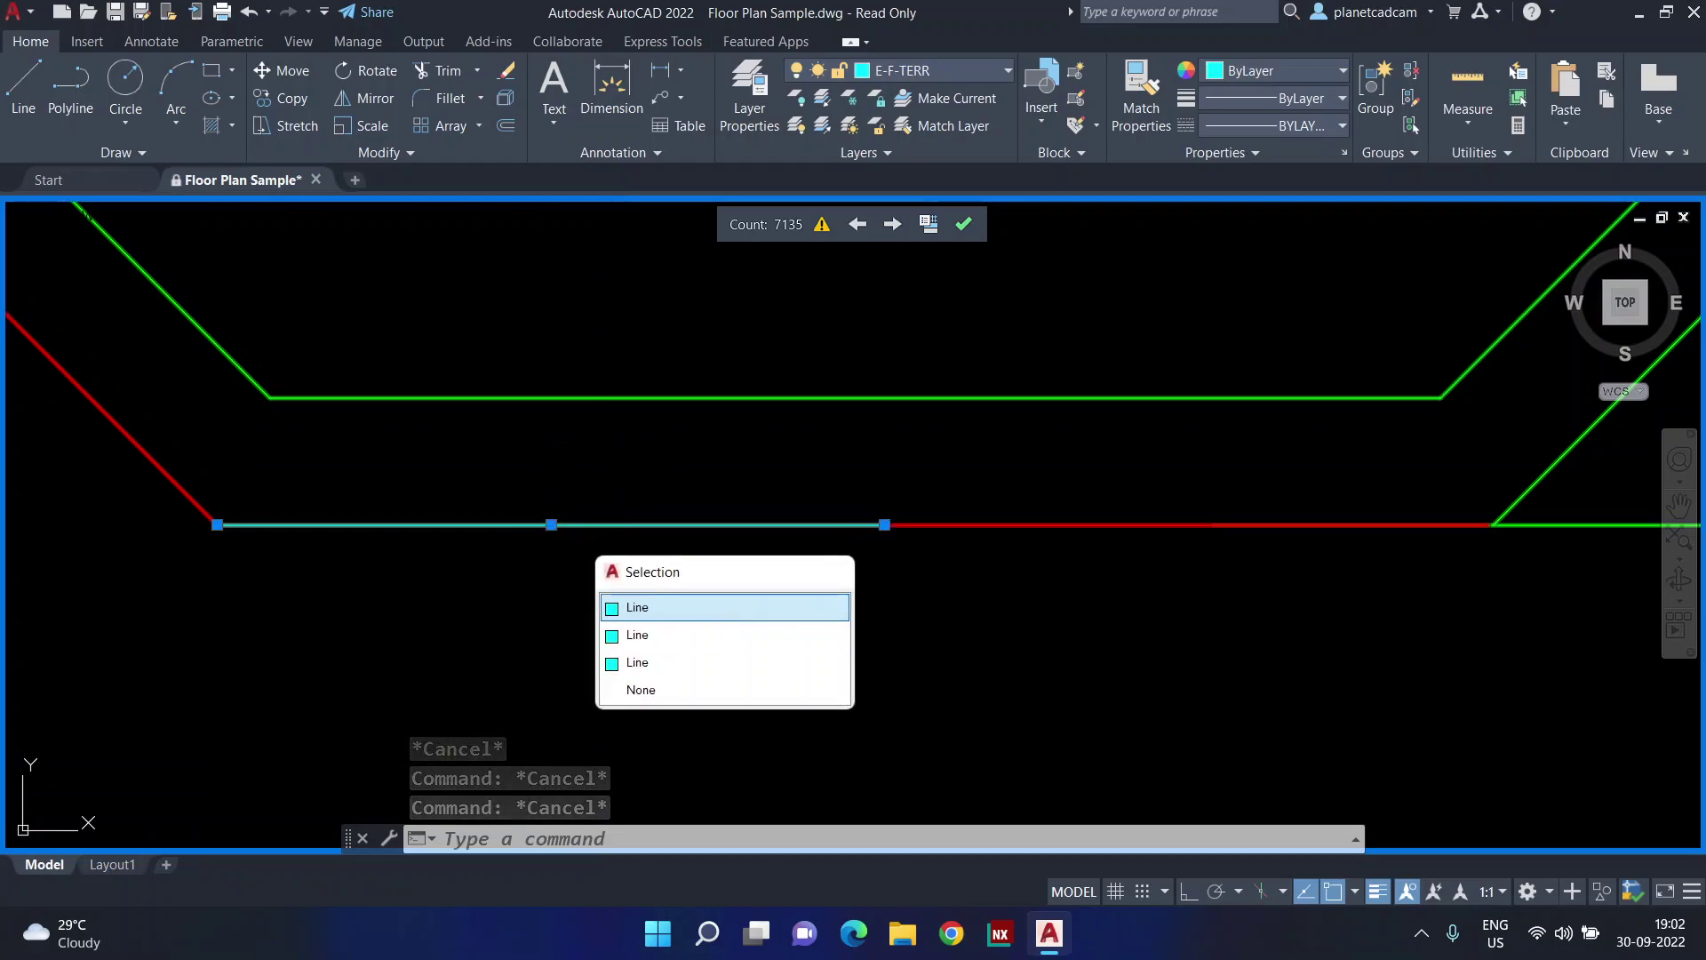
{"action": "left_click", "coordinate": [721, 608]}
{"action": "key", "text": "Delete"}
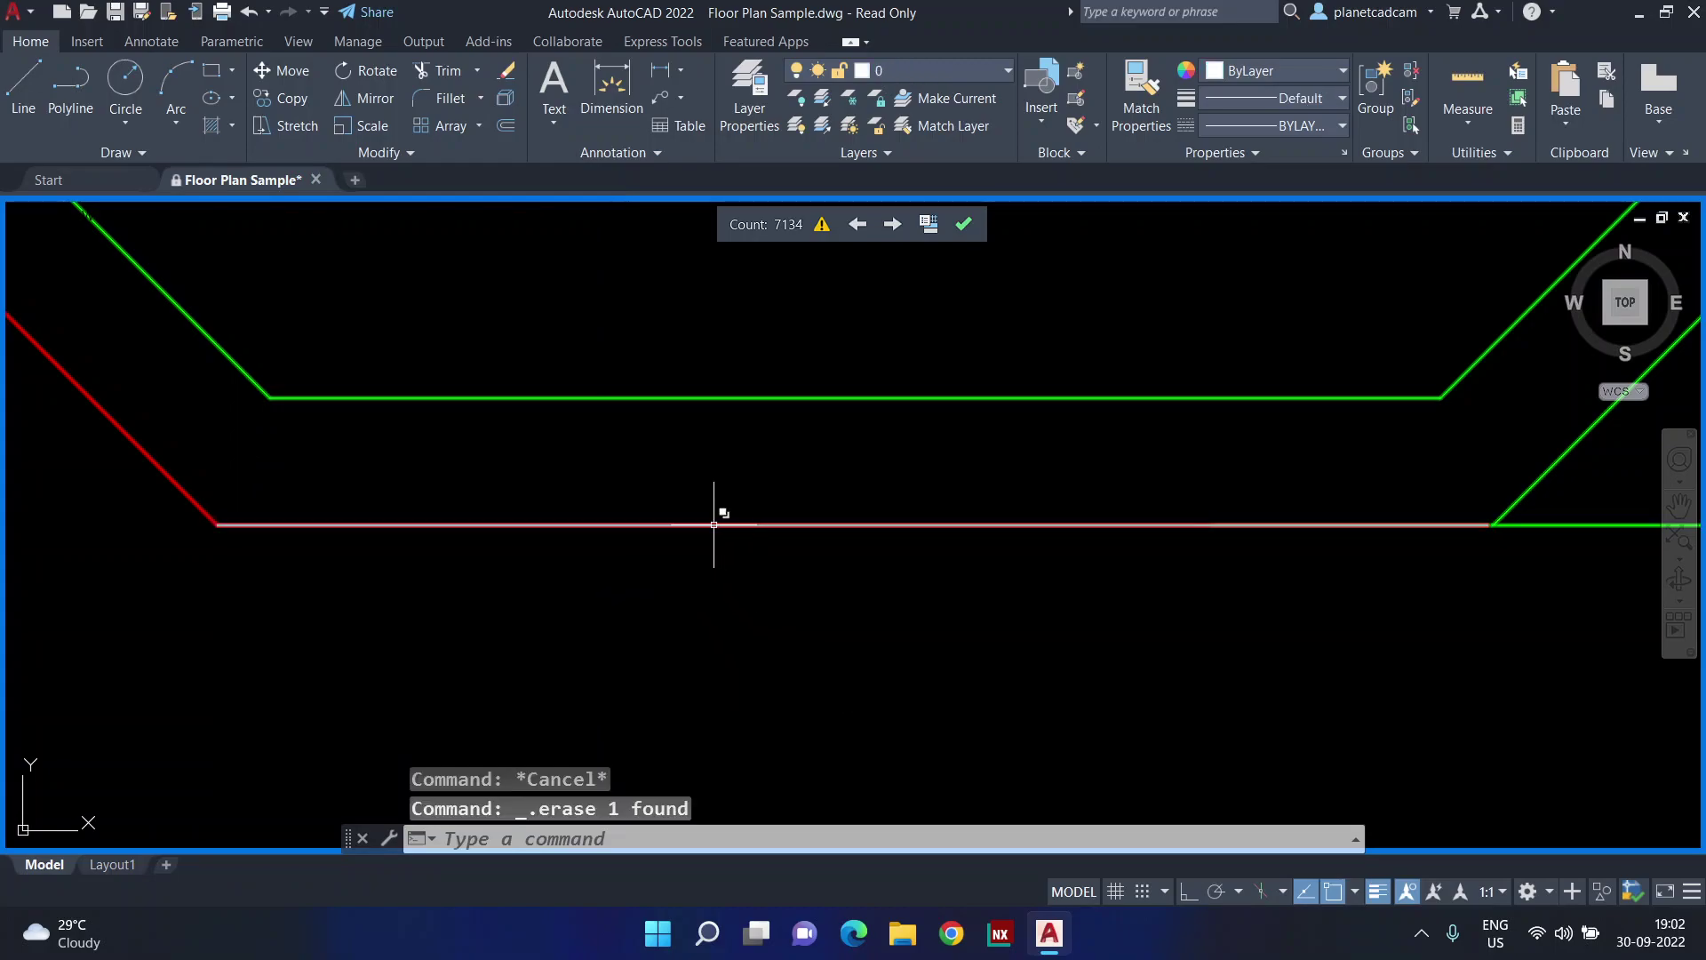
Erase the inner horizontal line of the octagonal corner and undo that erase
{"action": "left_click", "coordinate": [646, 397]}
{"action": "key", "text": "Delete"}
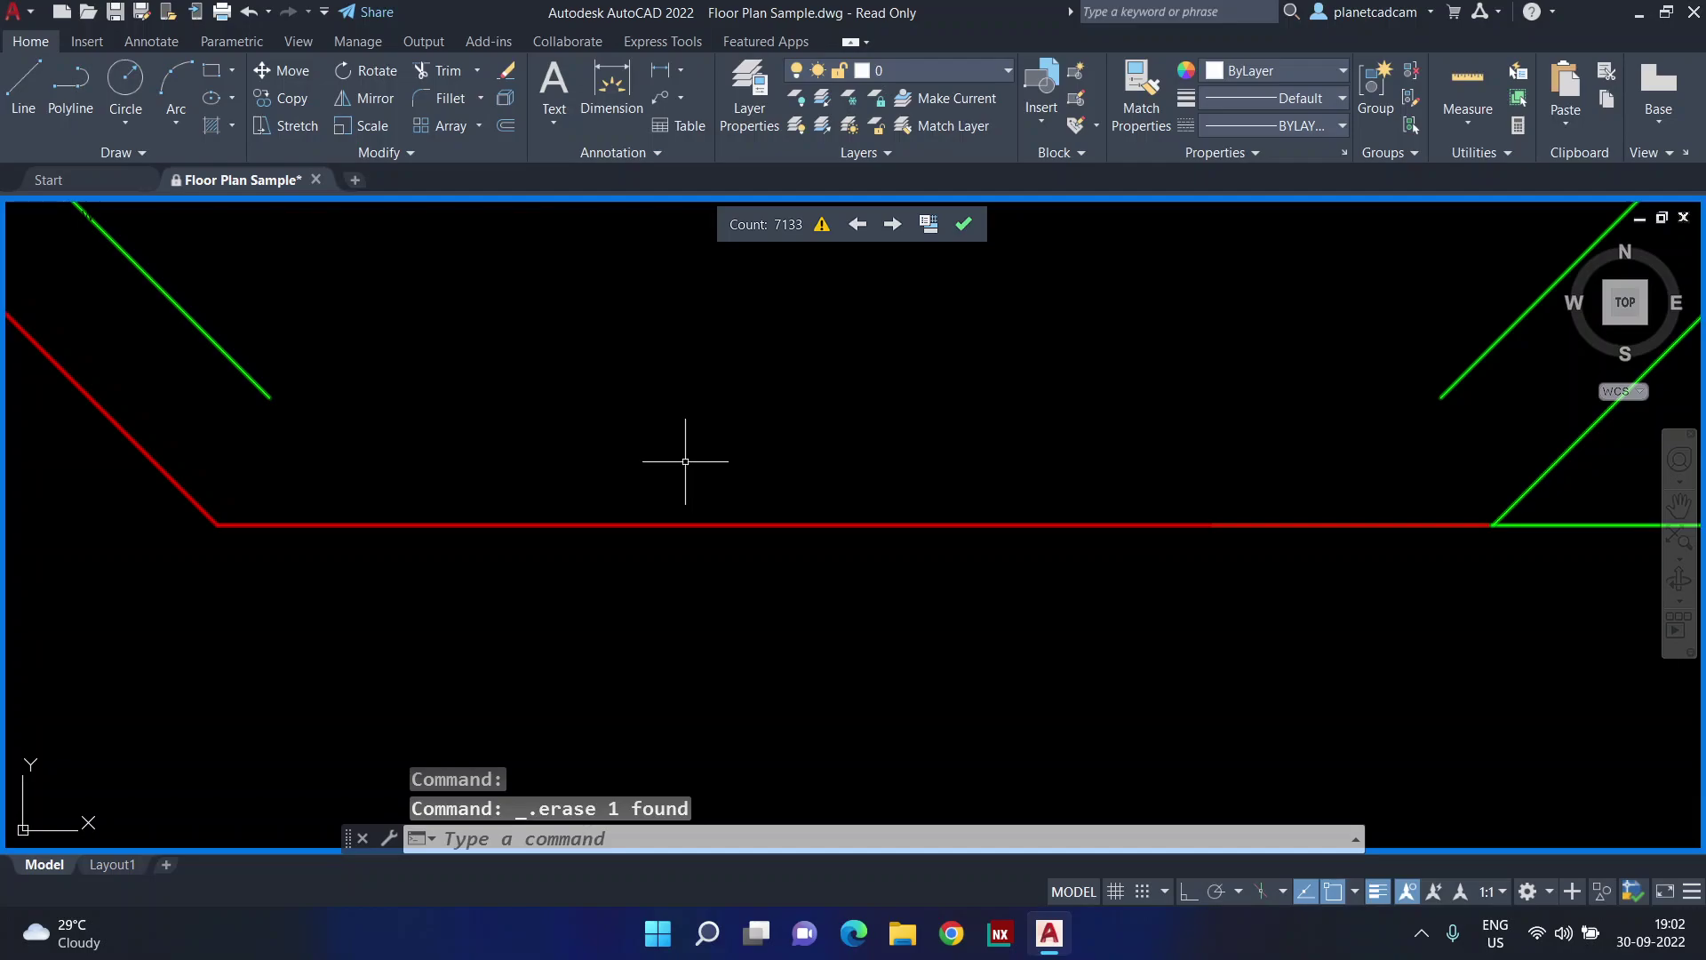
{"action": "key", "text": "ctrl+z"}
Shorten the long lower terrace line by stretching its west endpoint to the octagon's corner, removing its overlap with the octagon edge
{"action": "scroll", "coordinate": [685, 465], "scroll_direction": "down", "scroll_amount": 1}
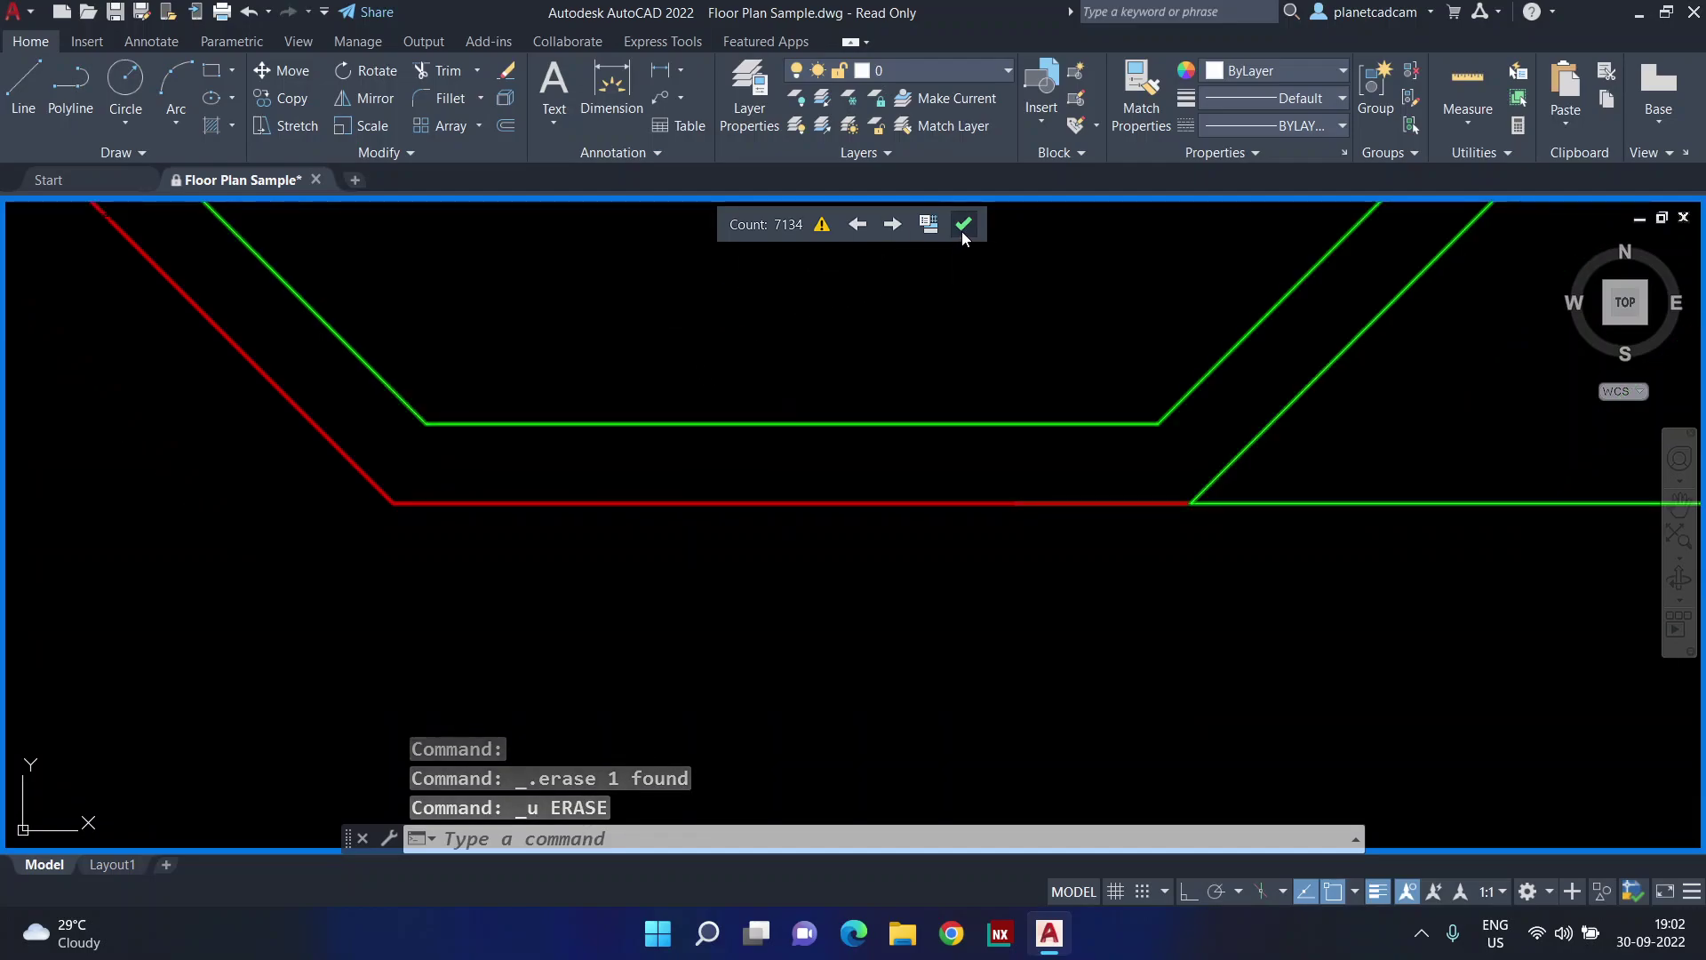
{"action": "scroll", "coordinate": [1041, 609], "scroll_direction": "down", "scroll_amount": 3}
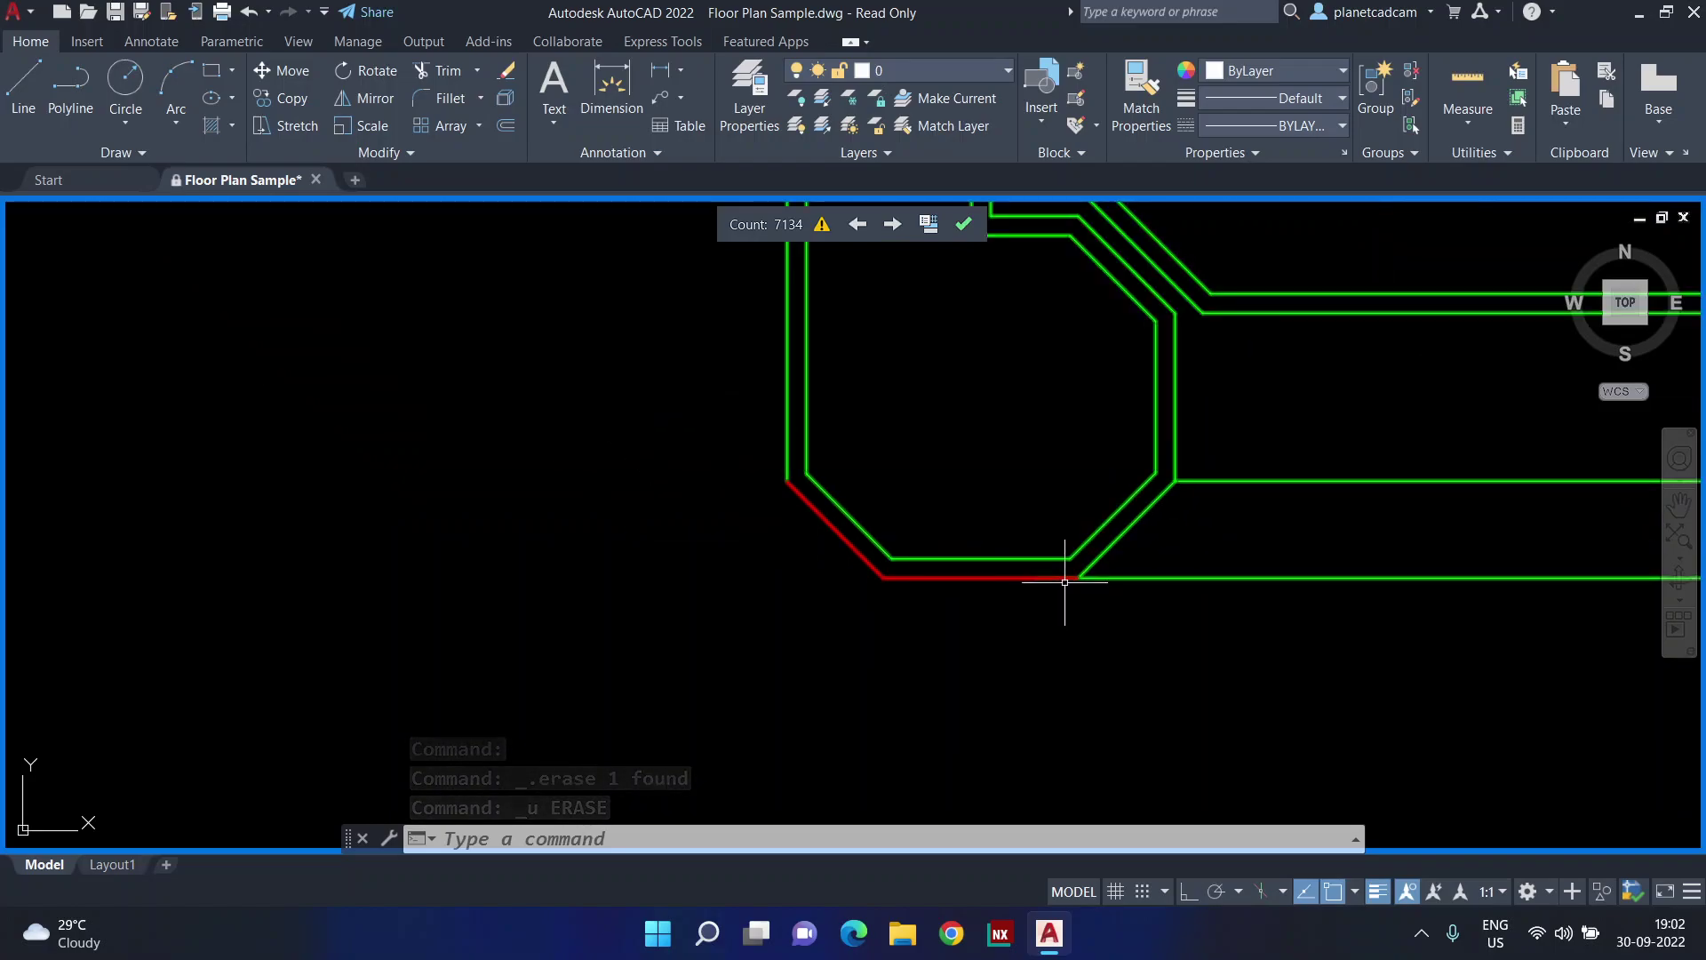
{"action": "scroll", "coordinate": [1062, 579], "scroll_direction": "up", "scroll_amount": 4}
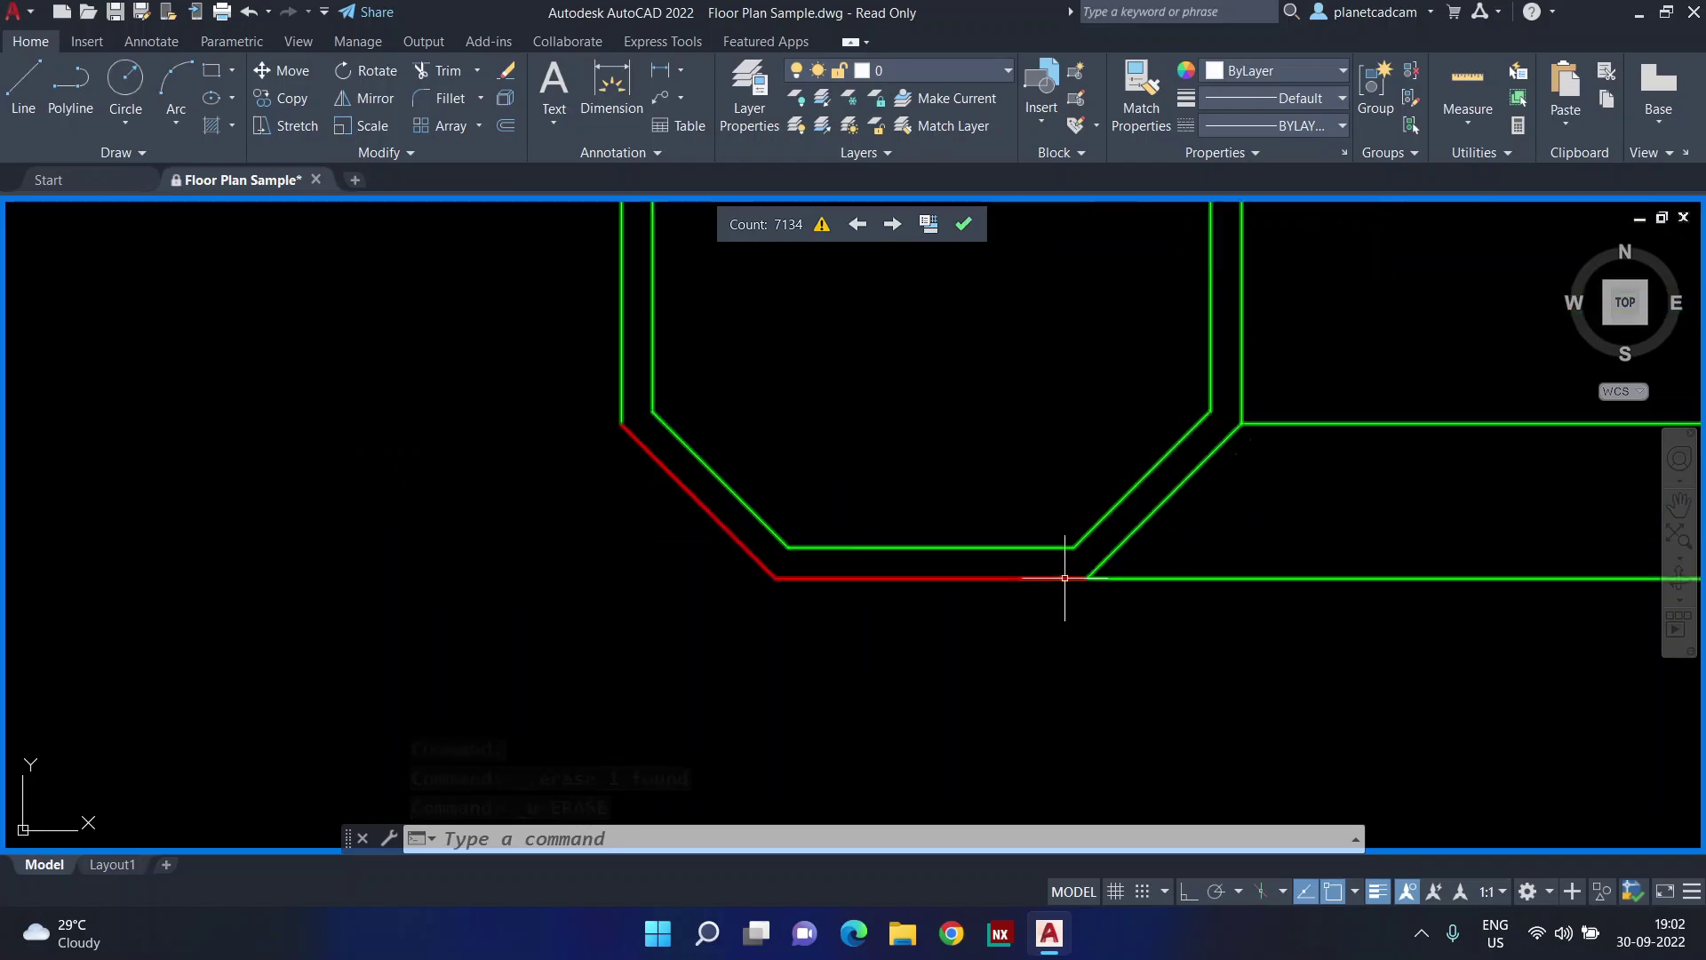
{"action": "left_click", "coordinate": [1121, 575]}
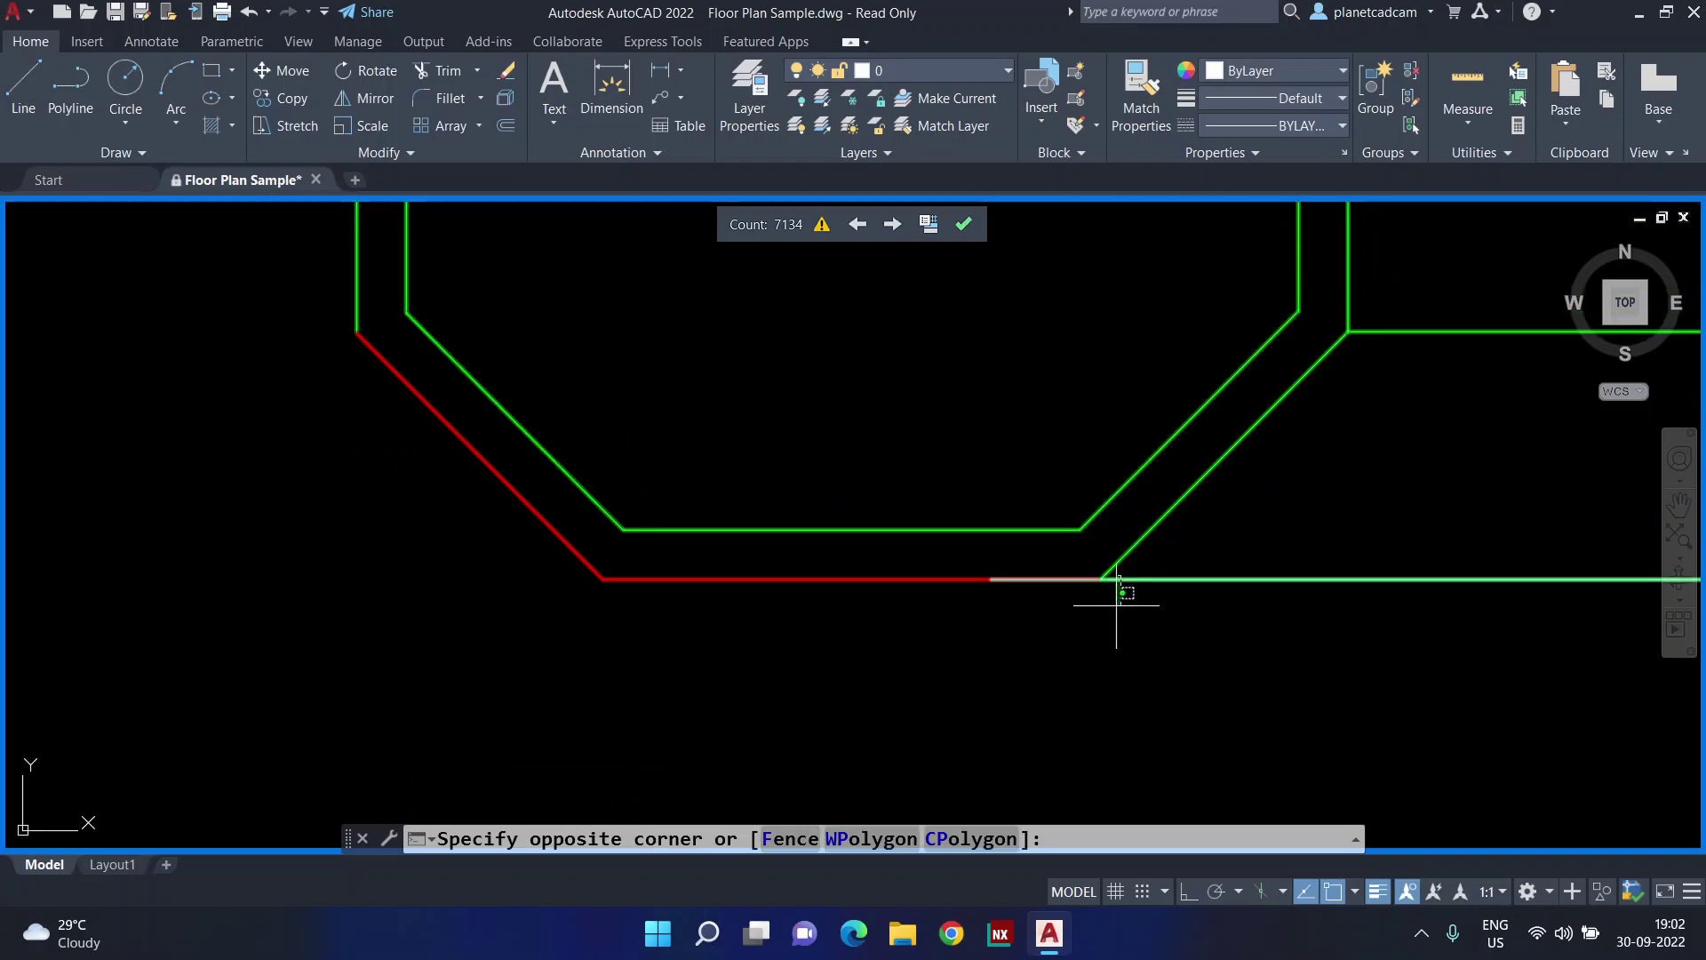
{"action": "left_click", "coordinate": [1116, 590]}
{"action": "left_click", "coordinate": [991, 578]}
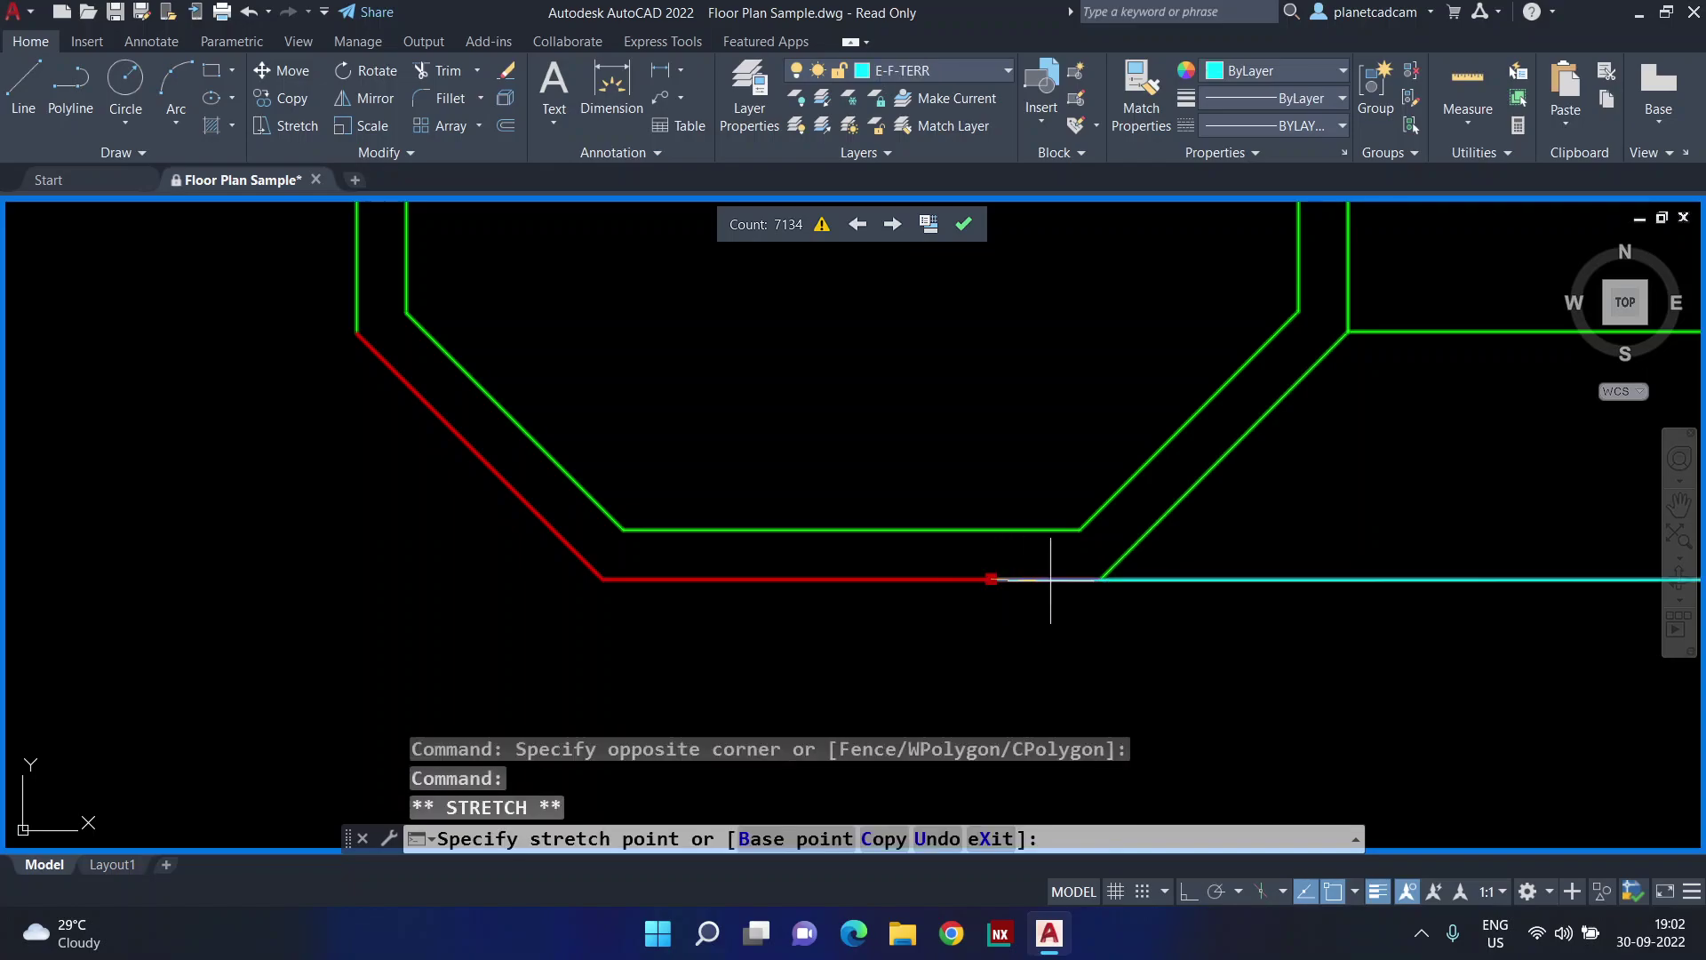
{"action": "left_click", "coordinate": [1105, 578]}
{"action": "key", "text": "Escape"}
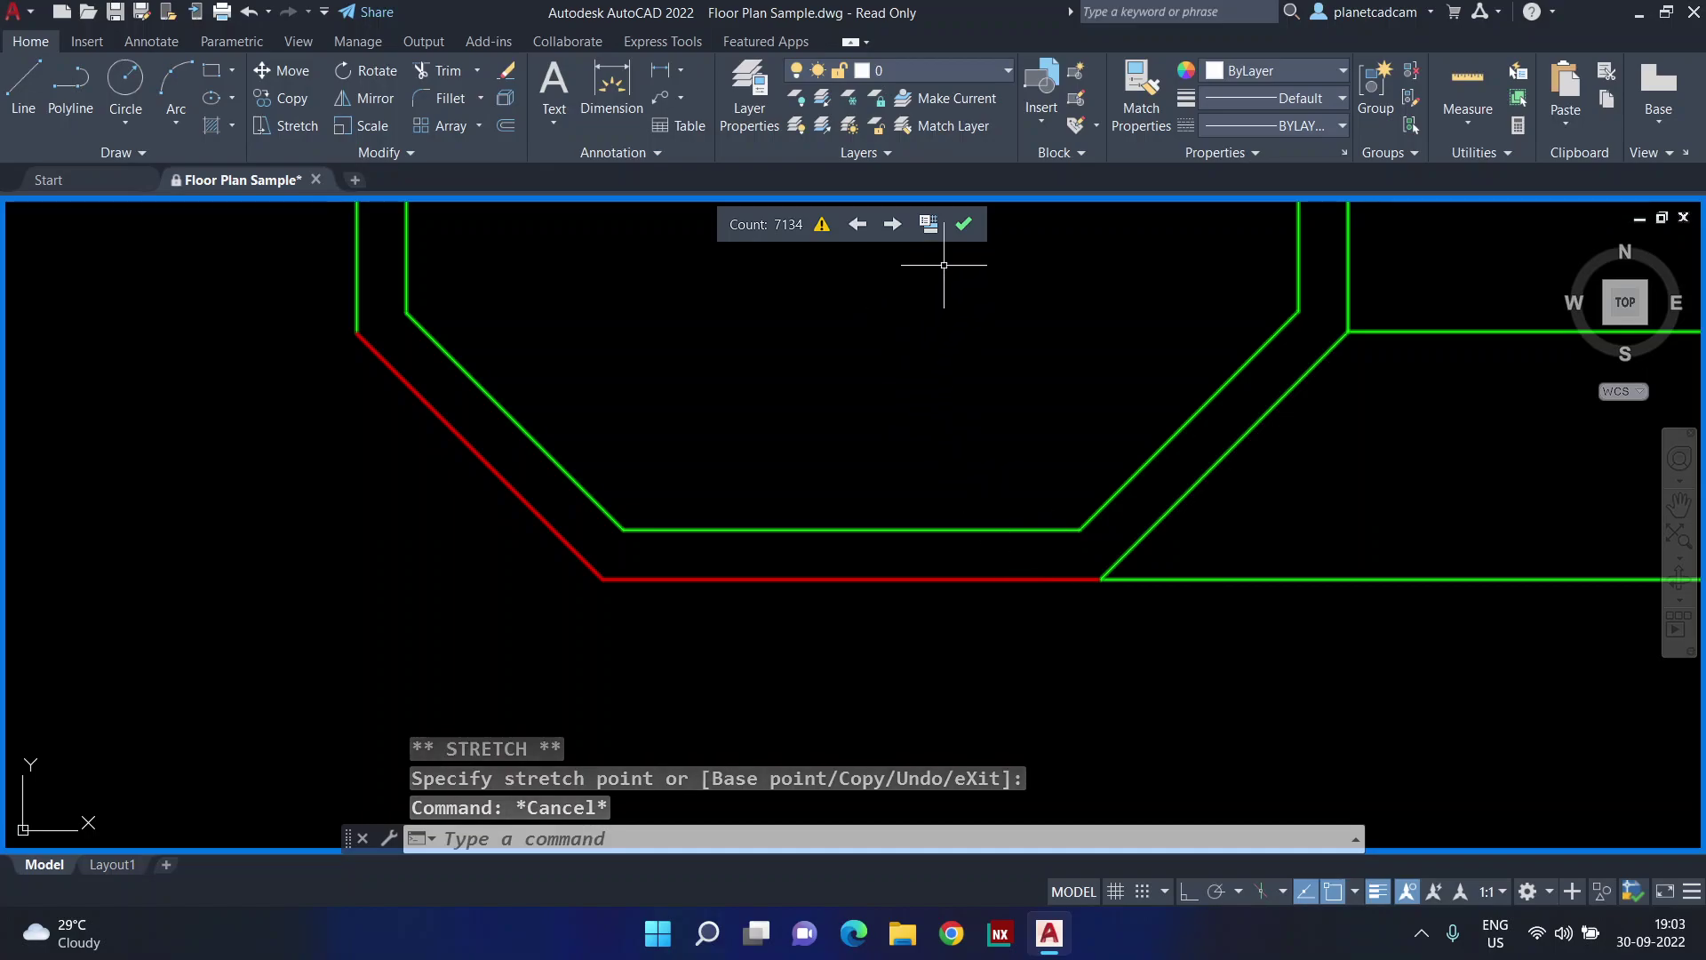
End the active count and zoom out to the extents of the floor plan
{"action": "left_click", "coordinate": [963, 224]}
{"action": "key", "text": "Escape"}
{"action": "key", "text": "Escape"}
{"action": "scroll", "coordinate": [917, 541], "scroll_direction": "down", "scroll_amount": 2}
{"action": "scroll", "coordinate": [917, 541], "scroll_direction": "down", "scroll_amount": 8}
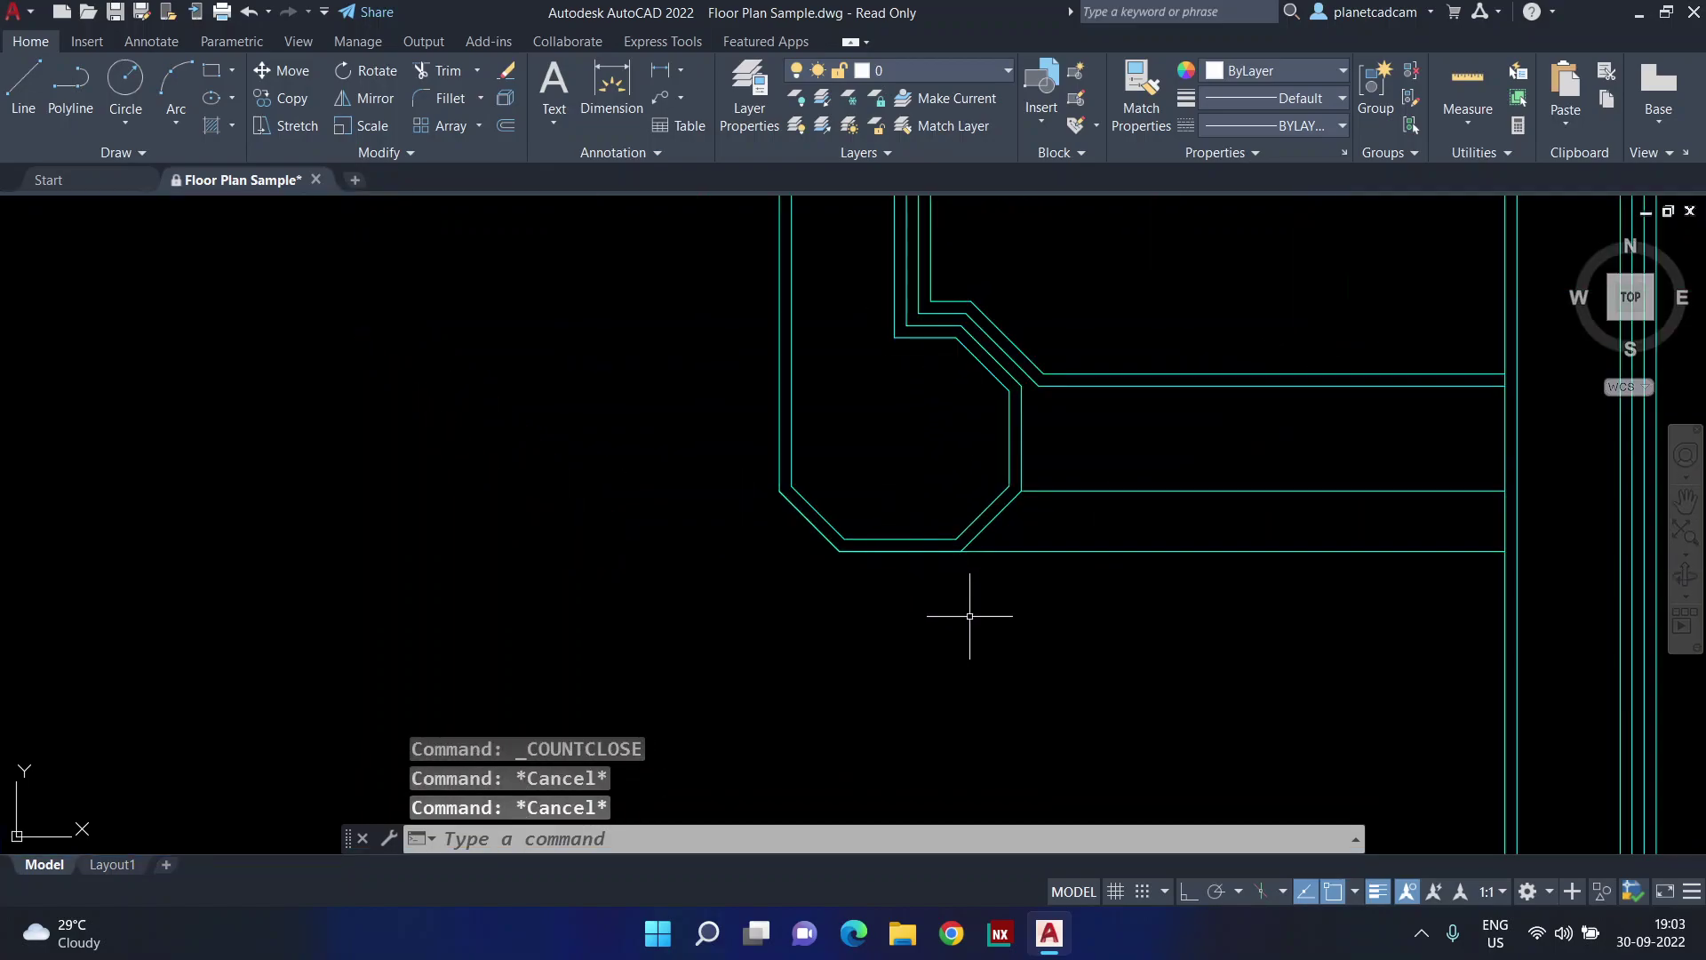
{"action": "scroll", "coordinate": [888, 645], "scroll_direction": "down", "scroll_amount": 5}
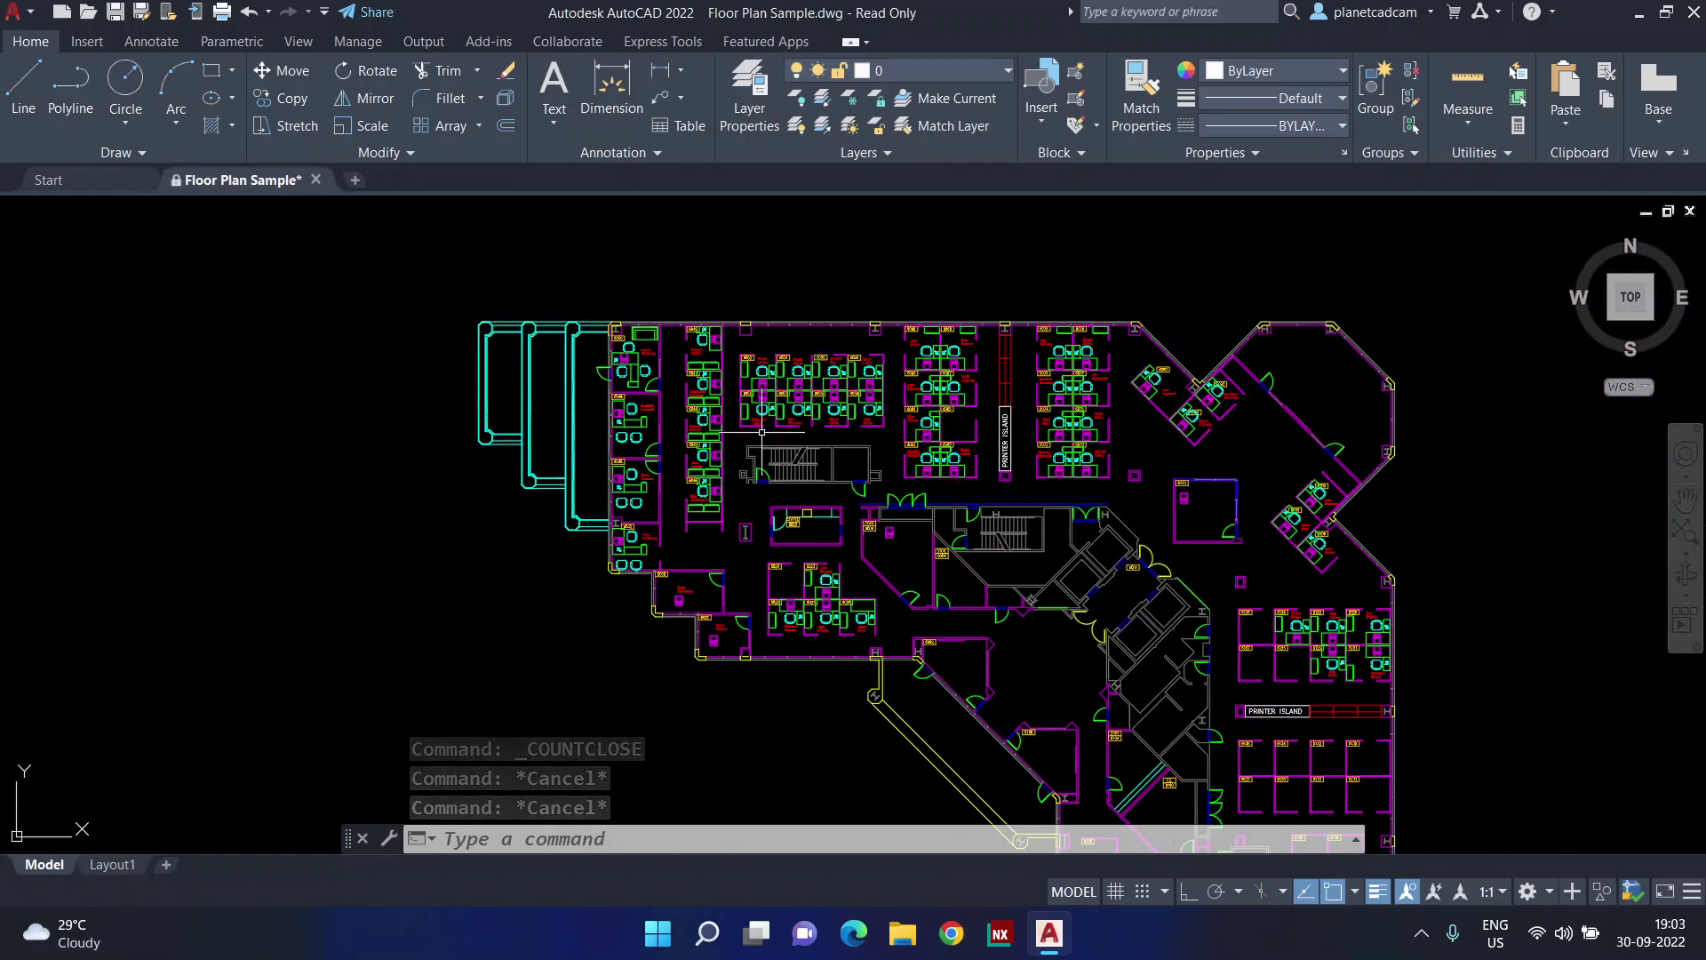
{"action": "middle_click", "coordinate": [752, 455]}
{"action": "middle_click", "coordinate": [752, 455]}
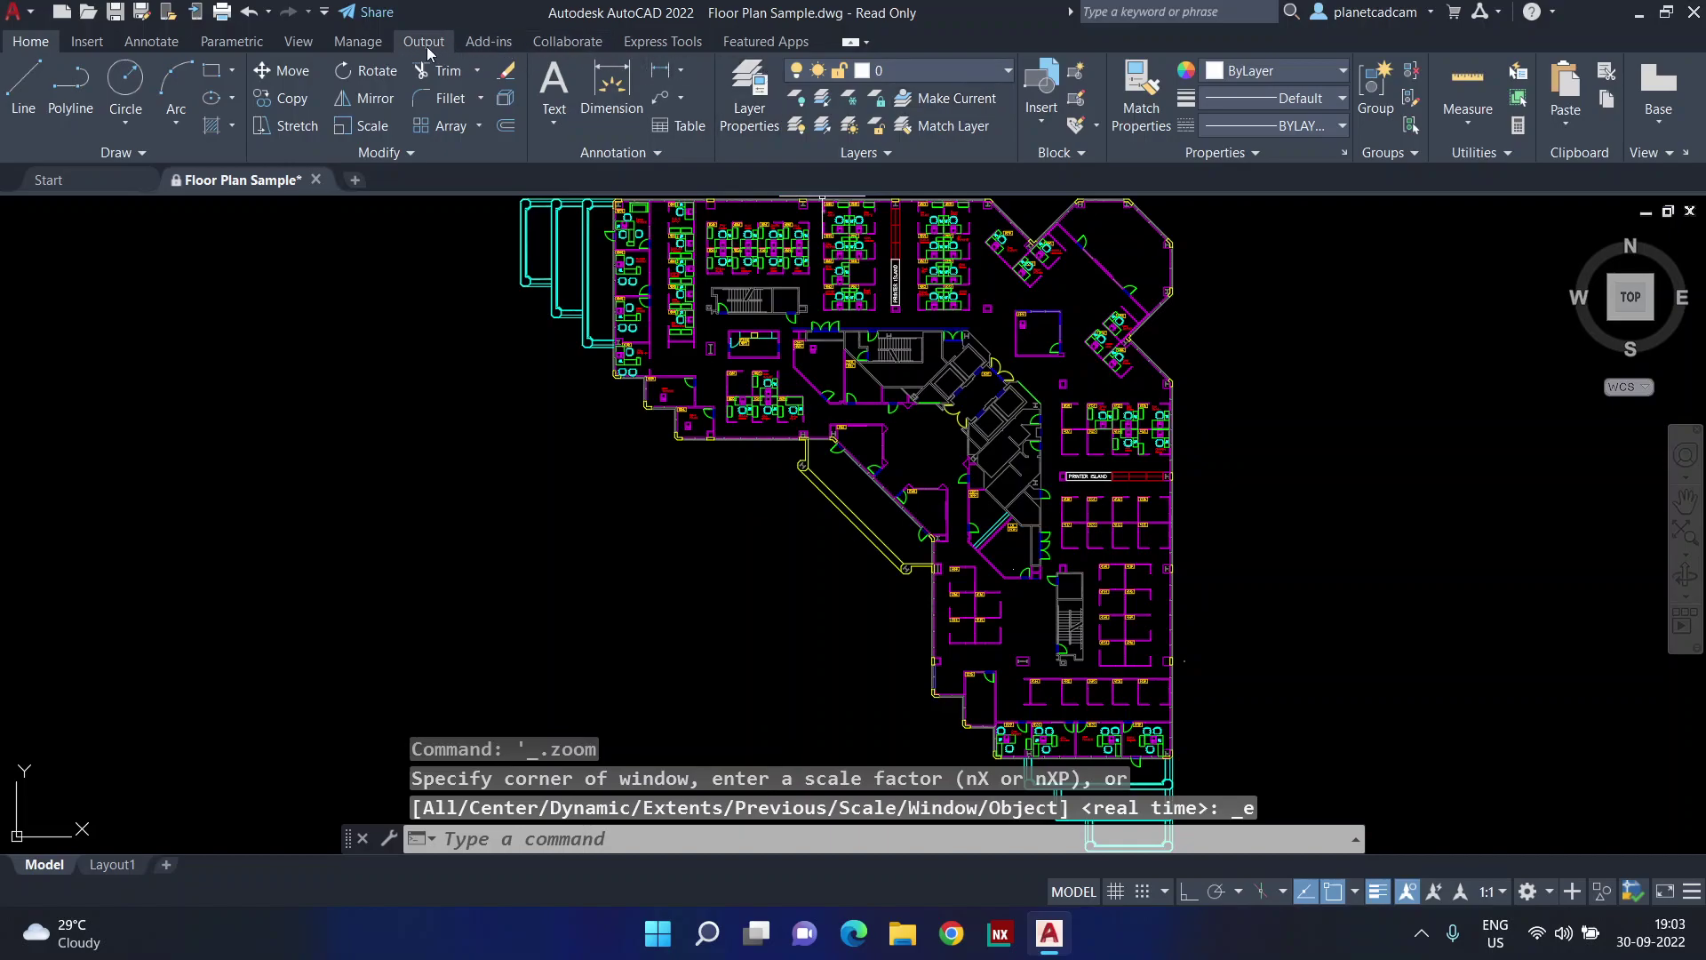
Open the Count palette and highlight all COMPUTER blocks in the plan
{"action": "left_click", "coordinate": [312, 40]}
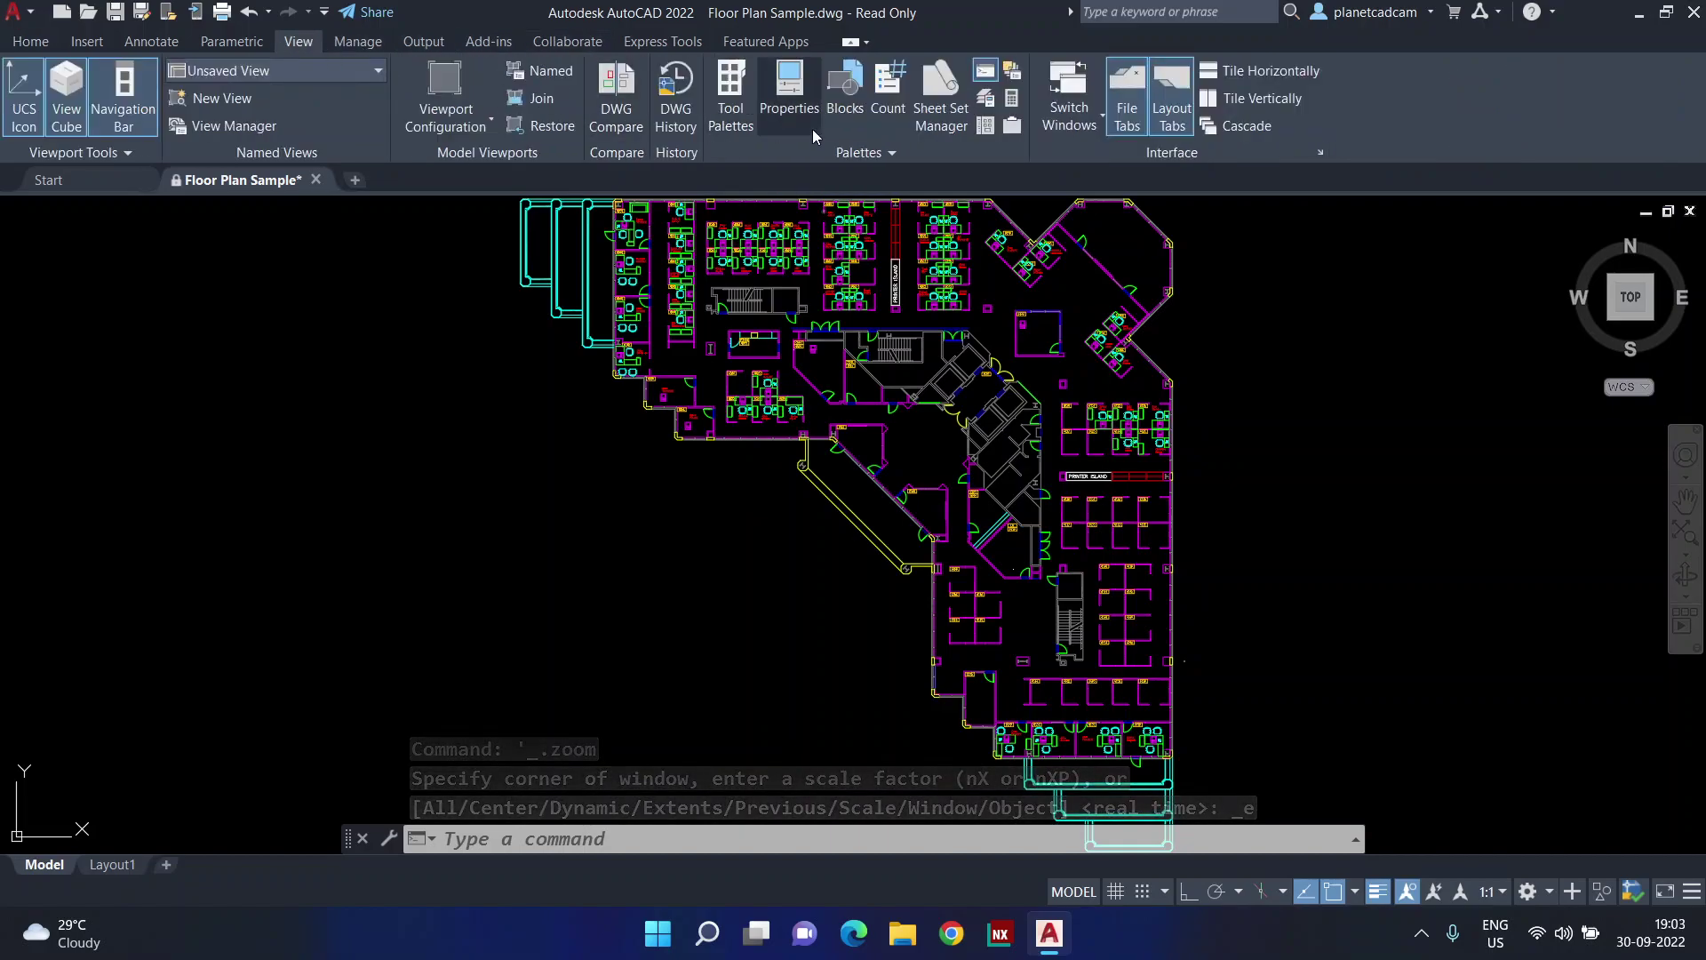
{"action": "left_click", "coordinate": [879, 114]}
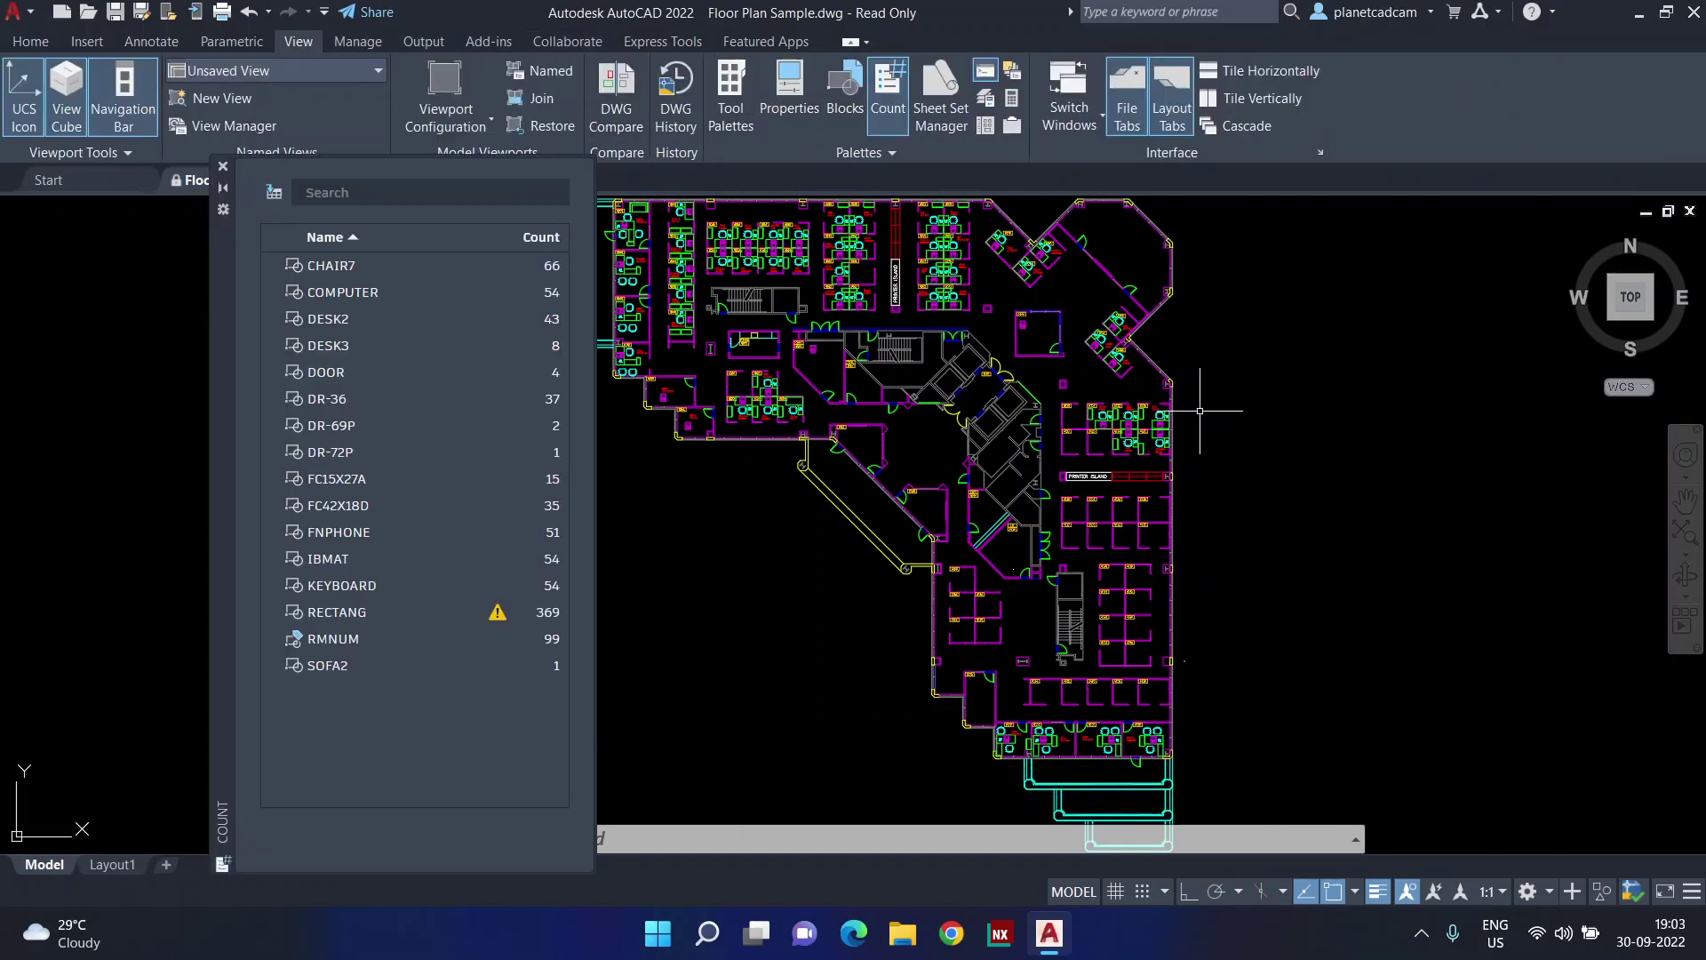
{"action": "left_click", "coordinate": [421, 304]}
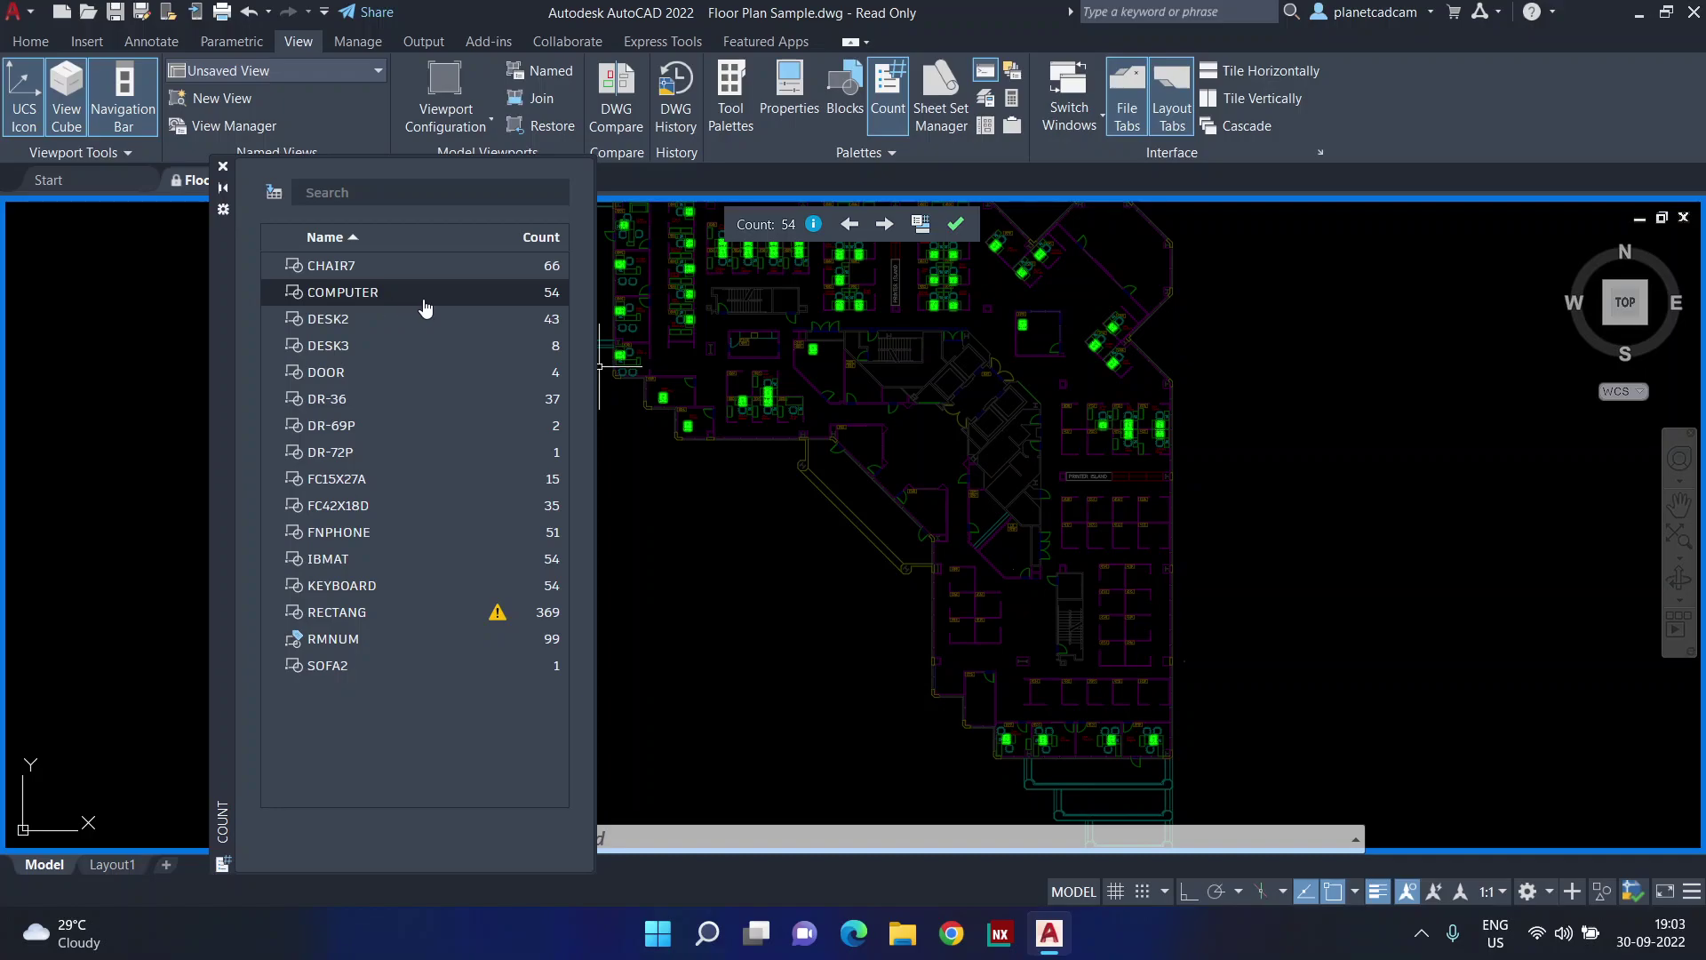
Insert the COMPUTER count as a field below the computer in room 6100, end the active count, and check the placed field
{"action": "left_click", "coordinate": [921, 224]}
{"action": "scroll", "coordinate": [981, 286], "scroll_direction": "up", "scroll_amount": 5}
{"action": "middle_click_drag", "start_coordinate": [981, 287], "coordinate": [1097, 495]}
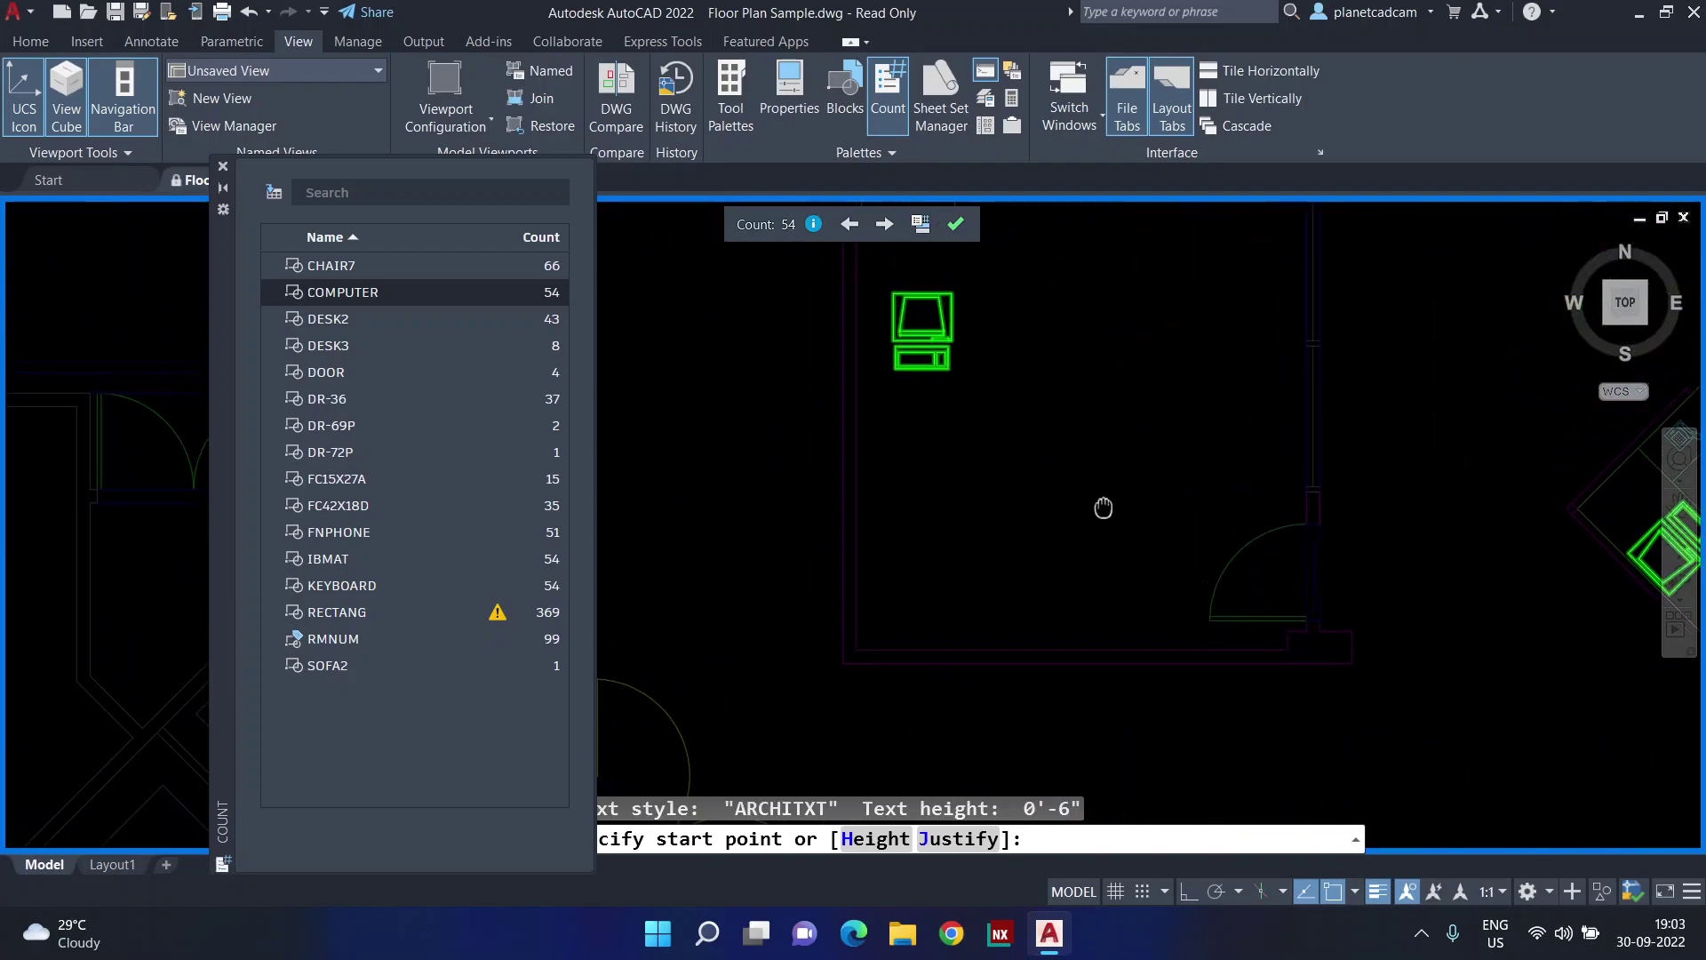
{"action": "left_click", "coordinate": [918, 428]}
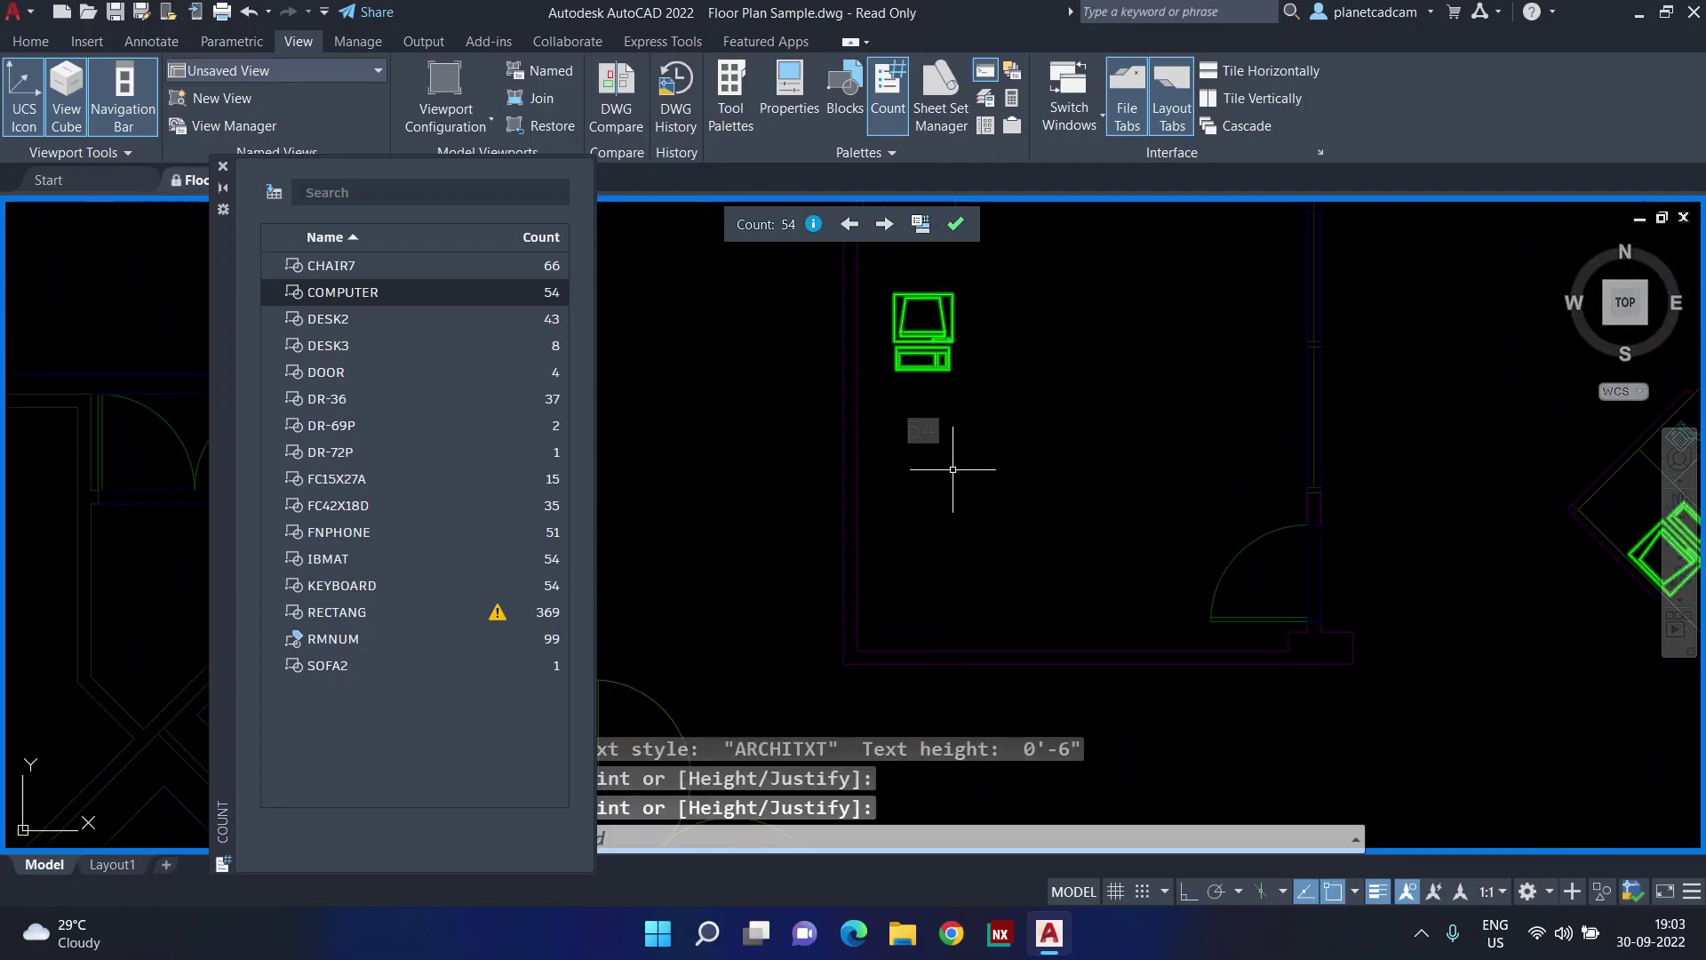
{"action": "left_click", "coordinate": [957, 223]}
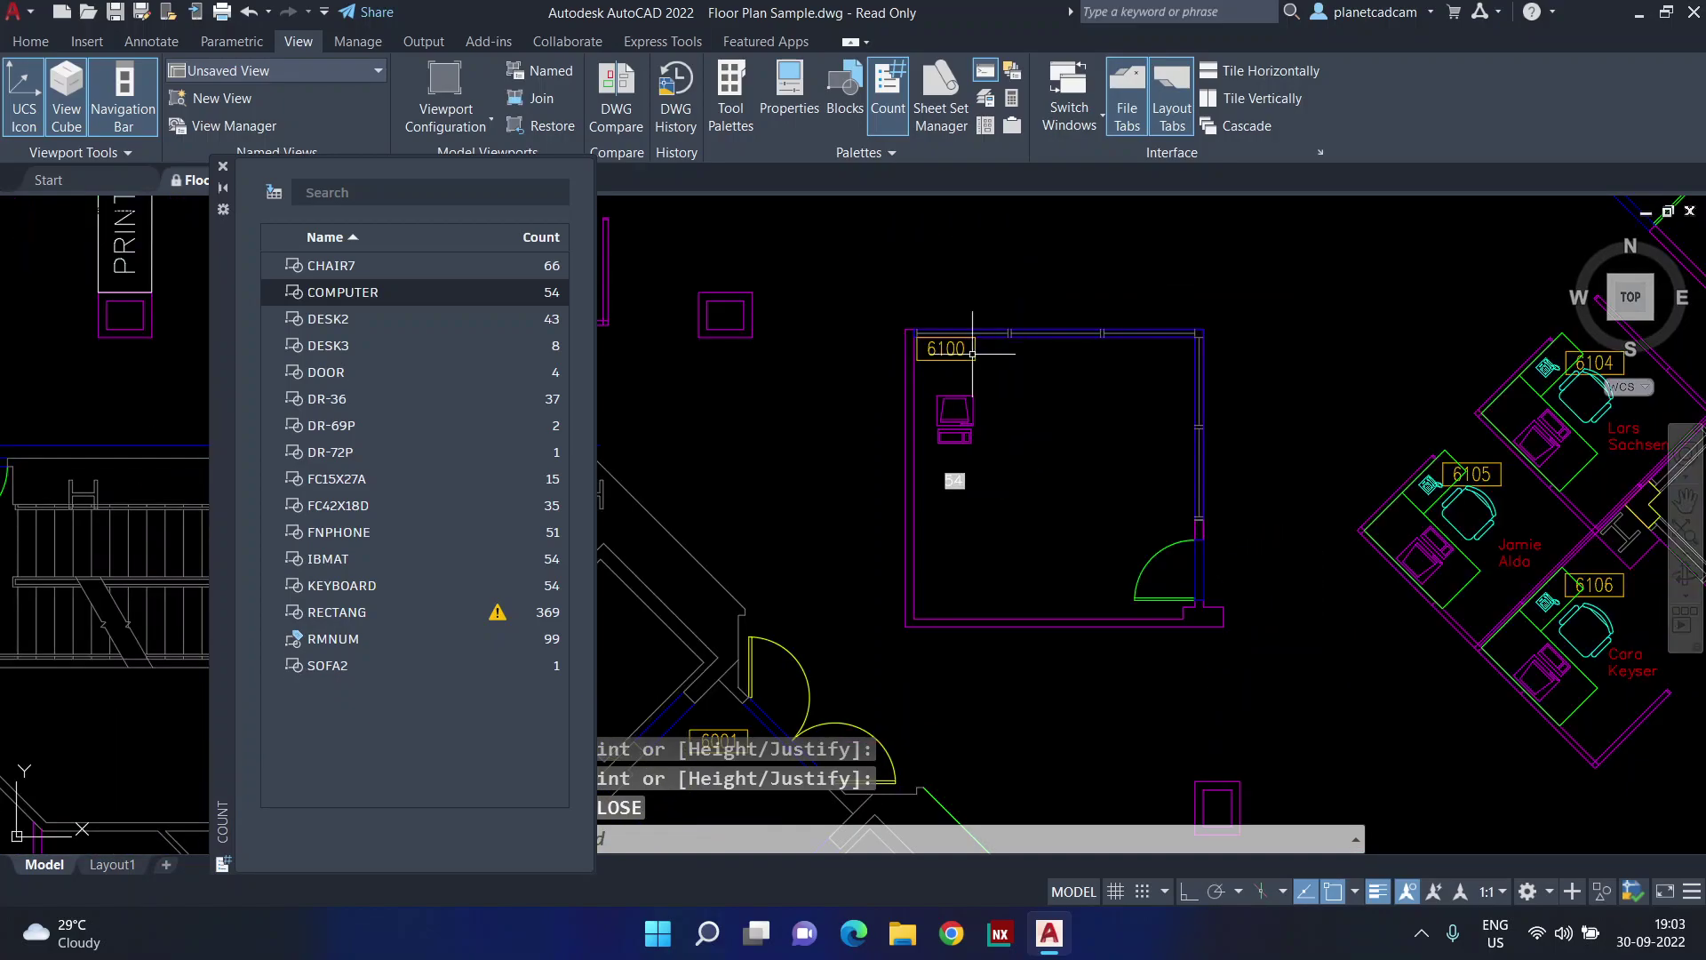
{"action": "scroll", "coordinate": [955, 468], "scroll_direction": "up", "scroll_amount": 6}
{"action": "mouse_move", "coordinate": [931, 544]}
{"action": "scroll", "coordinate": [931, 545], "scroll_direction": "down", "scroll_amount": 6}
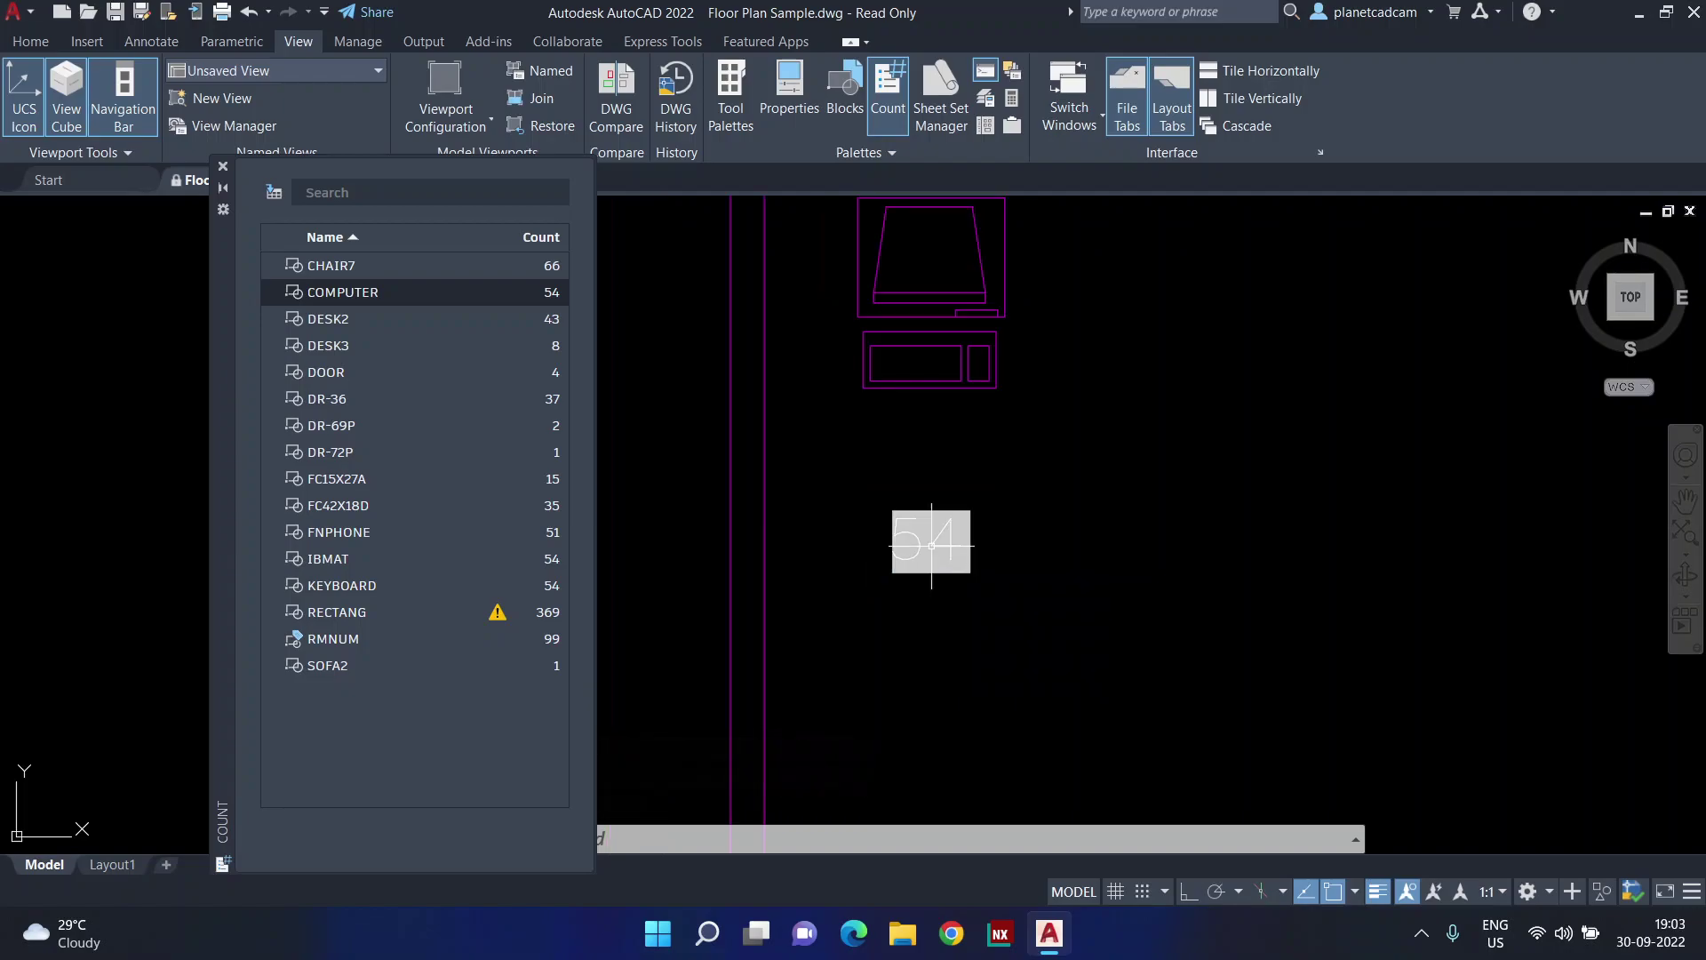
Copy the computer in room 6100 nine times, spreading the copies in three rows across the room
{"action": "type", "text": "co"}
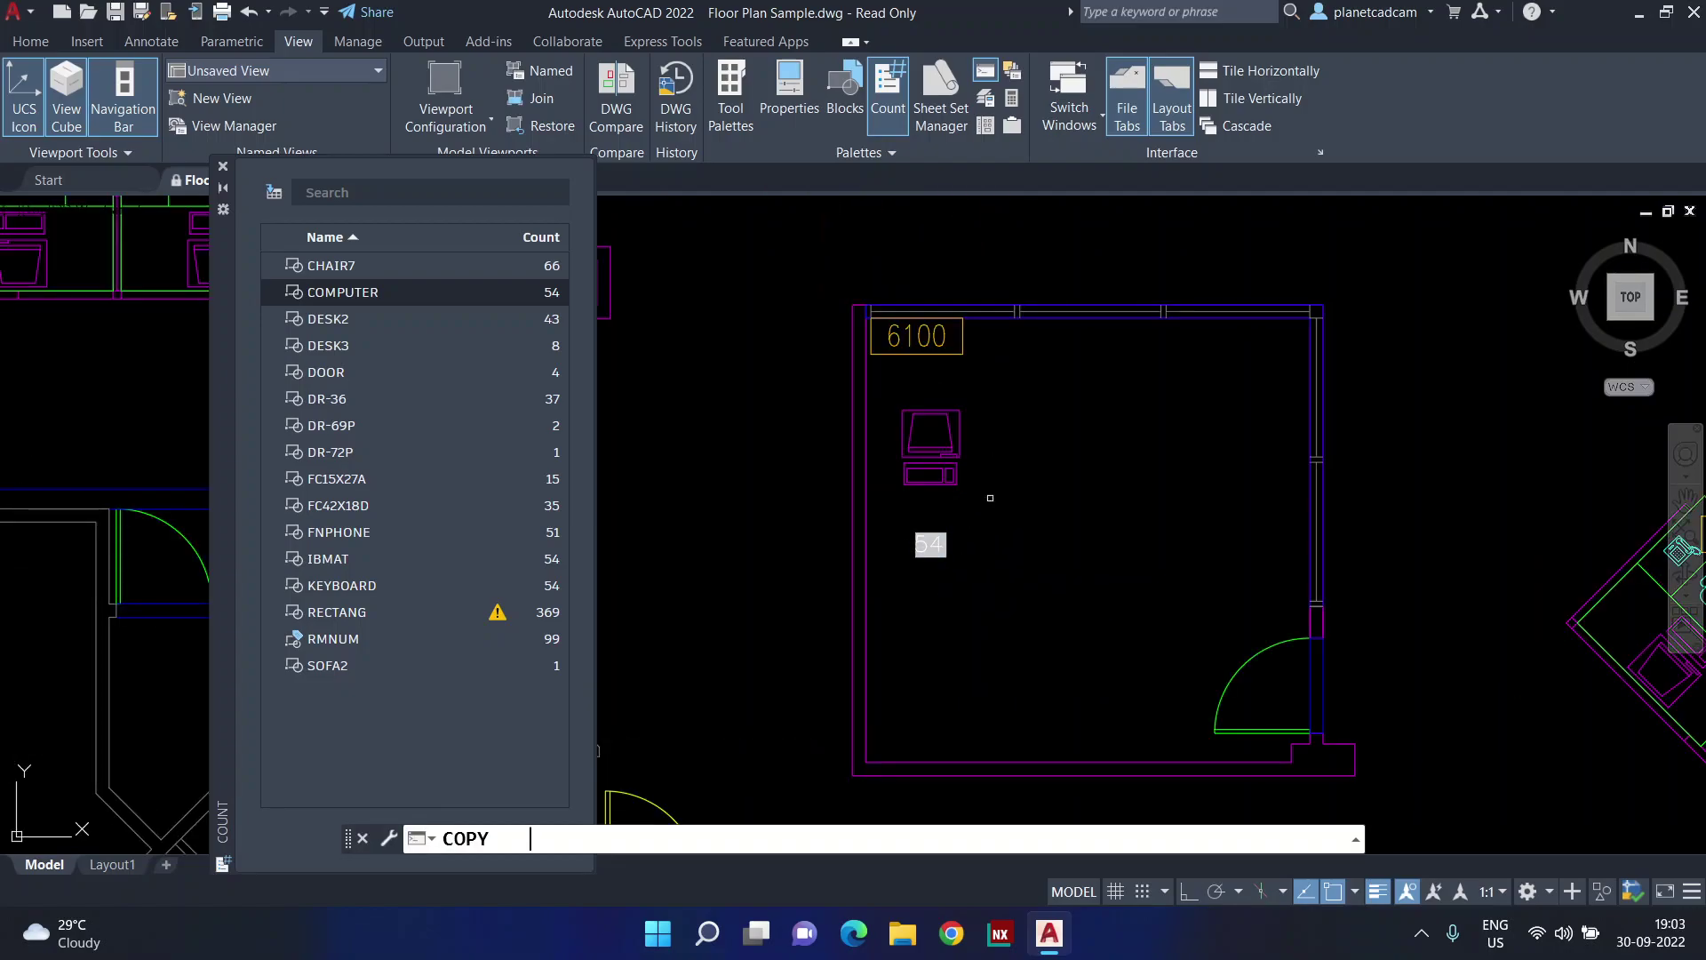
{"action": "key", "text": "Return"}
{"action": "left_click", "coordinate": [977, 495]}
{"action": "left_click", "coordinate": [933, 480]}
{"action": "key", "text": "Return"}
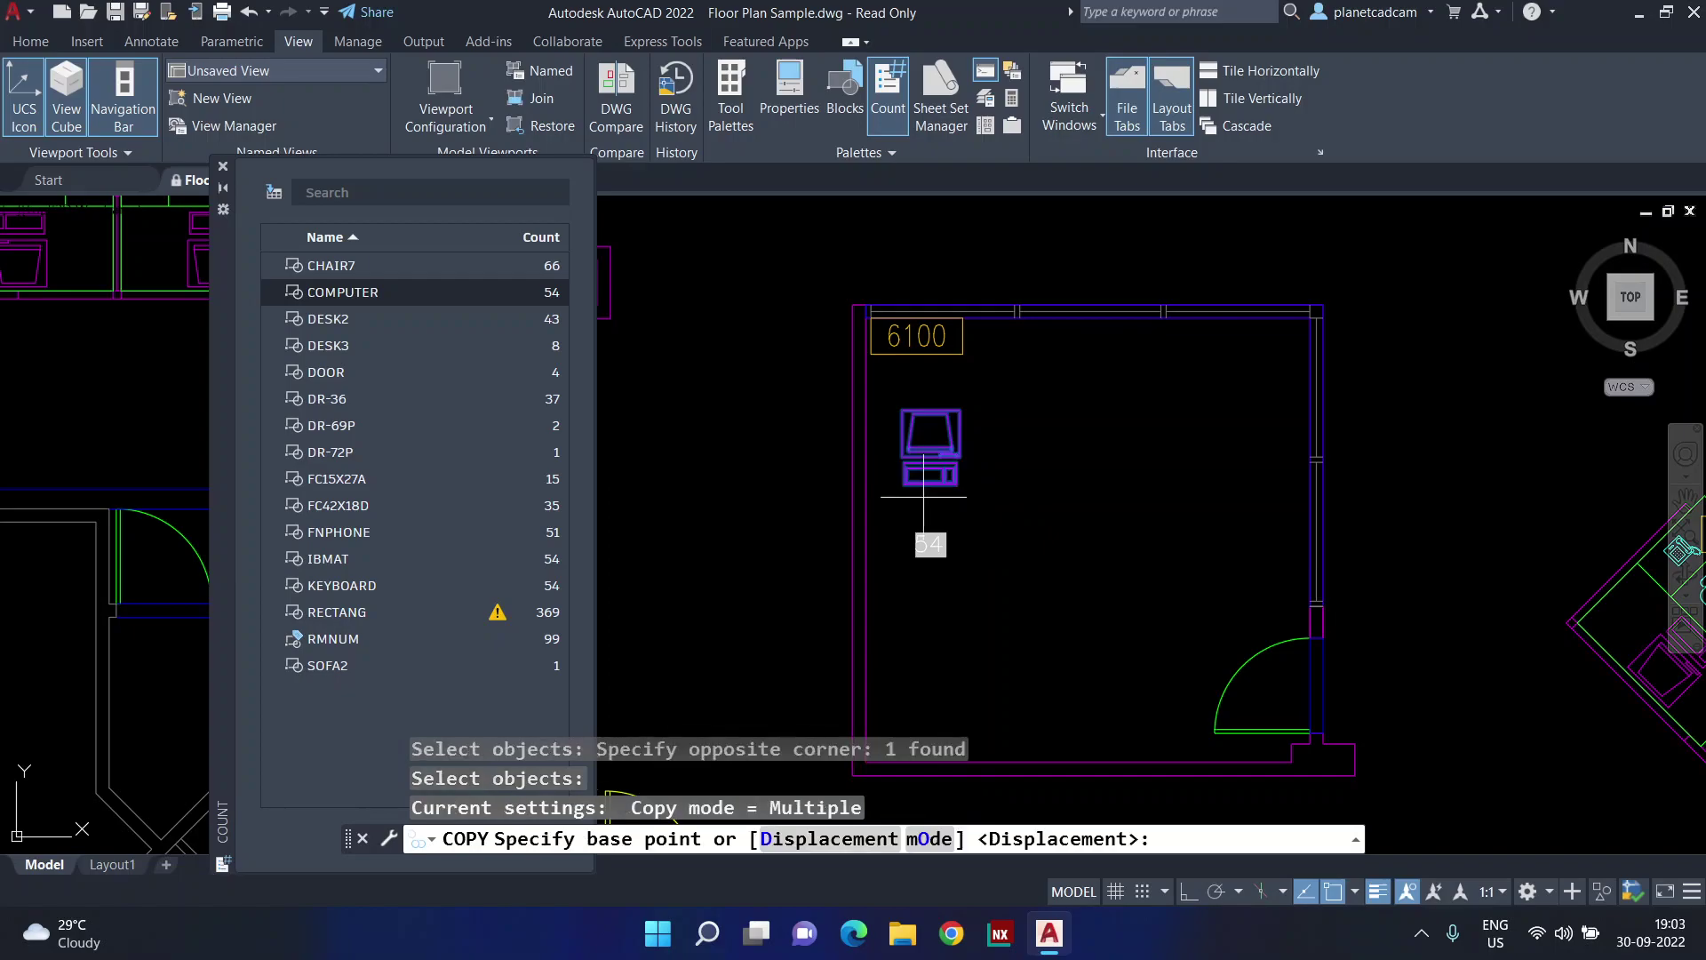
{"action": "left_click", "coordinate": [930, 496]}
{"action": "left_click", "coordinate": [1013, 496]}
{"action": "left_click", "coordinate": [1097, 498]}
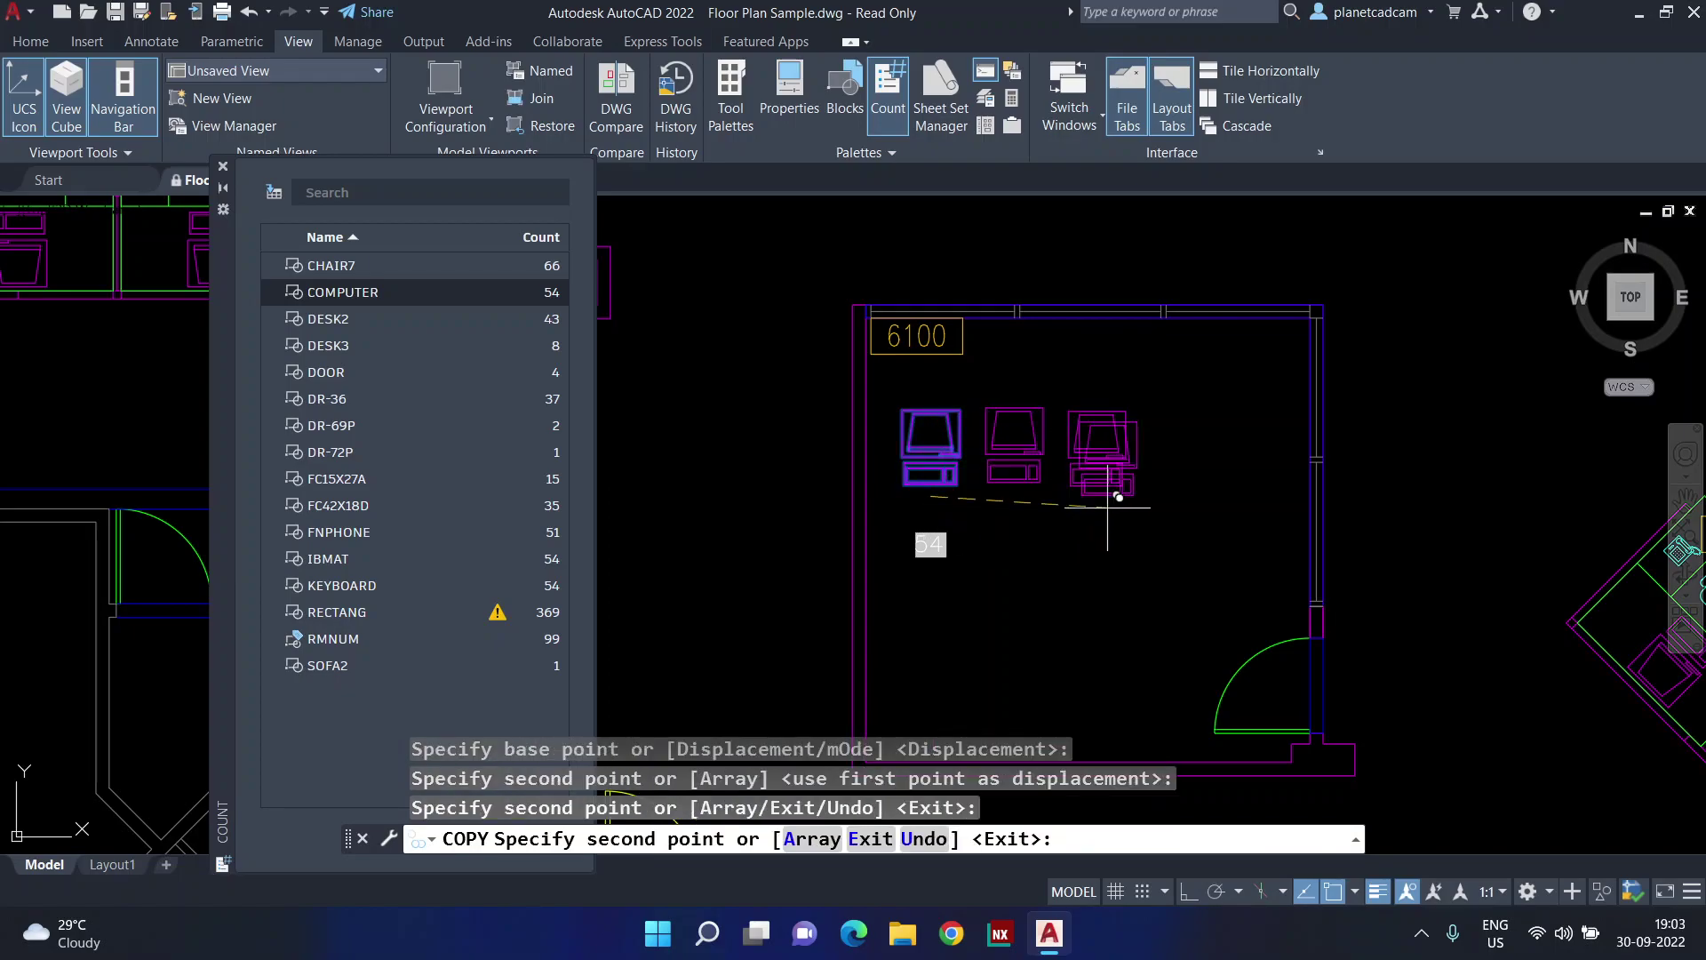
{"action": "left_click", "coordinate": [1182, 503]}
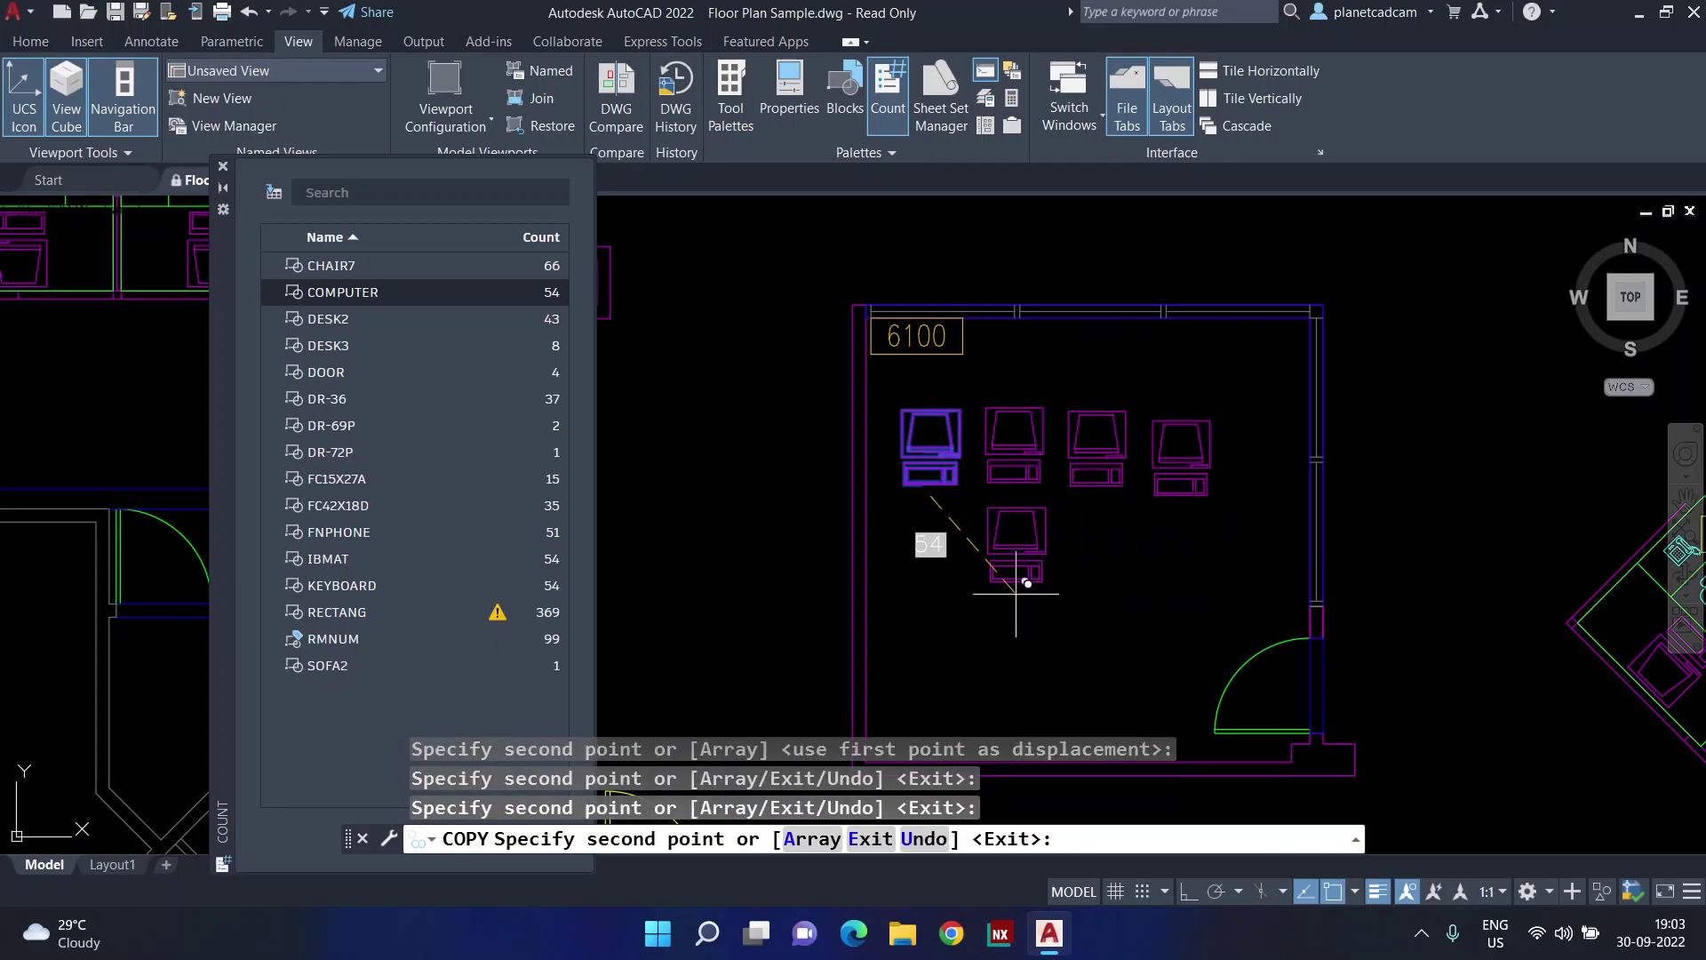
{"action": "left_click", "coordinate": [1016, 593]}
{"action": "left_click", "coordinate": [1103, 597]}
{"action": "left_click", "coordinate": [1193, 604]}
{"action": "left_click", "coordinate": [950, 699]}
{"action": "left_click", "coordinate": [1042, 699]}
{"action": "left_click", "coordinate": [1104, 697]}
{"action": "key", "text": "Escape"}
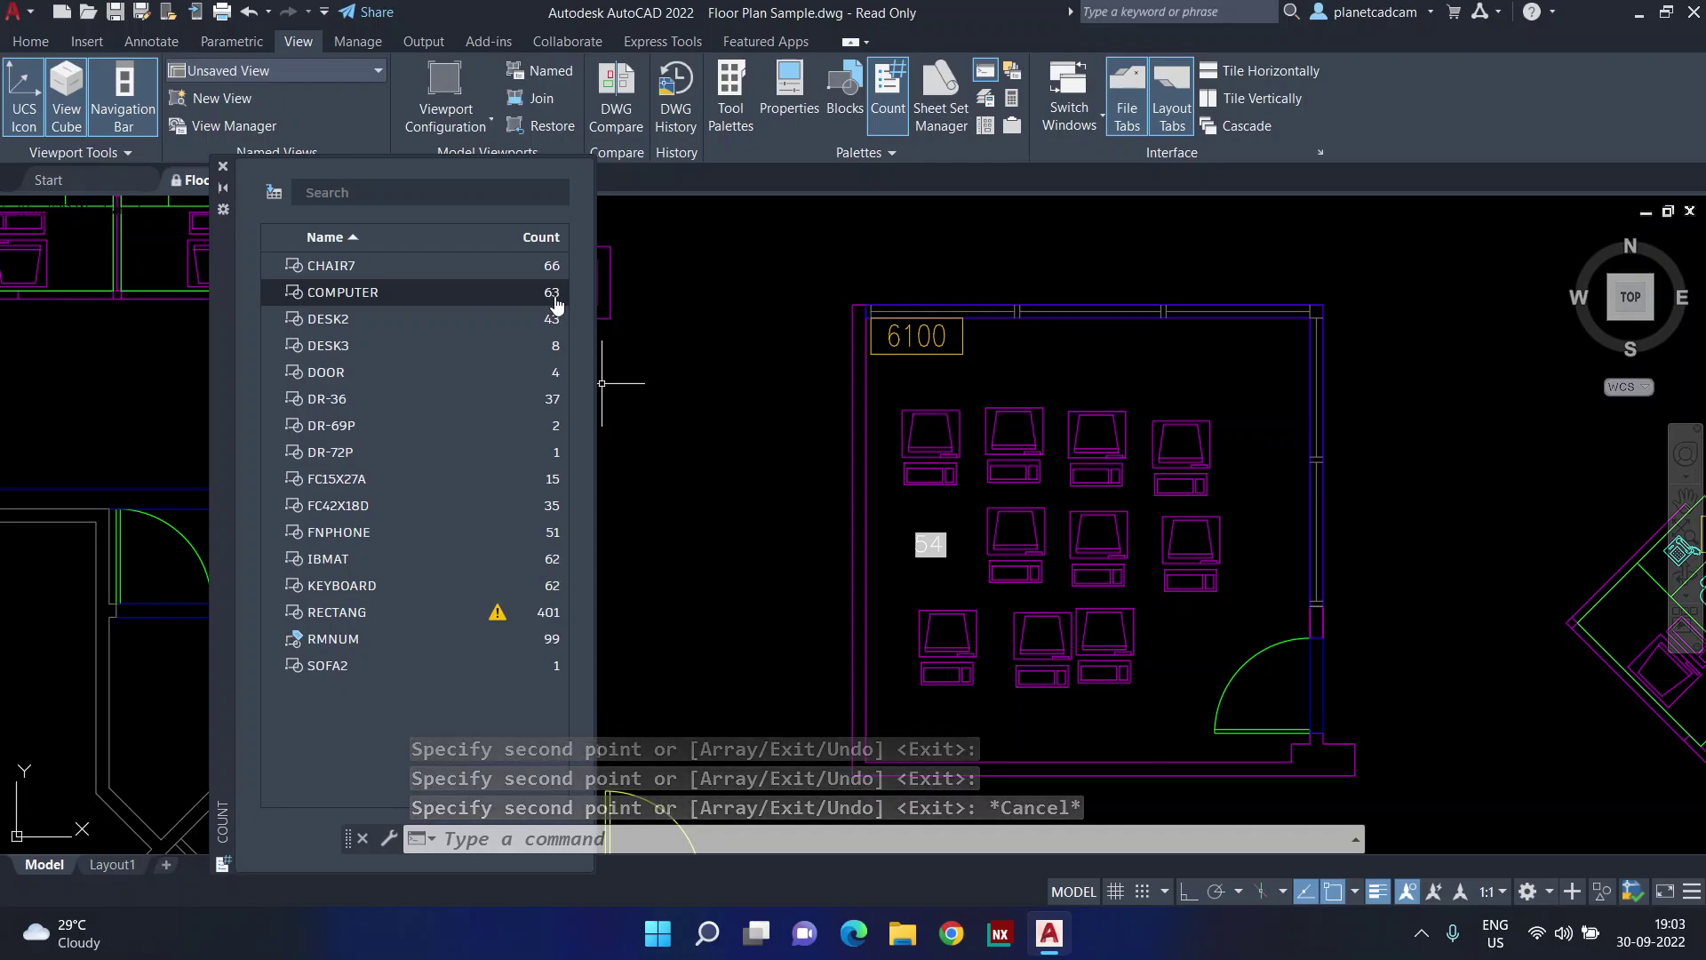
Regenerate the drawing to refresh the COMPUTER count field and check its value up close
{"action": "scroll", "coordinate": [933, 562], "scroll_direction": "up", "scroll_amount": 4}
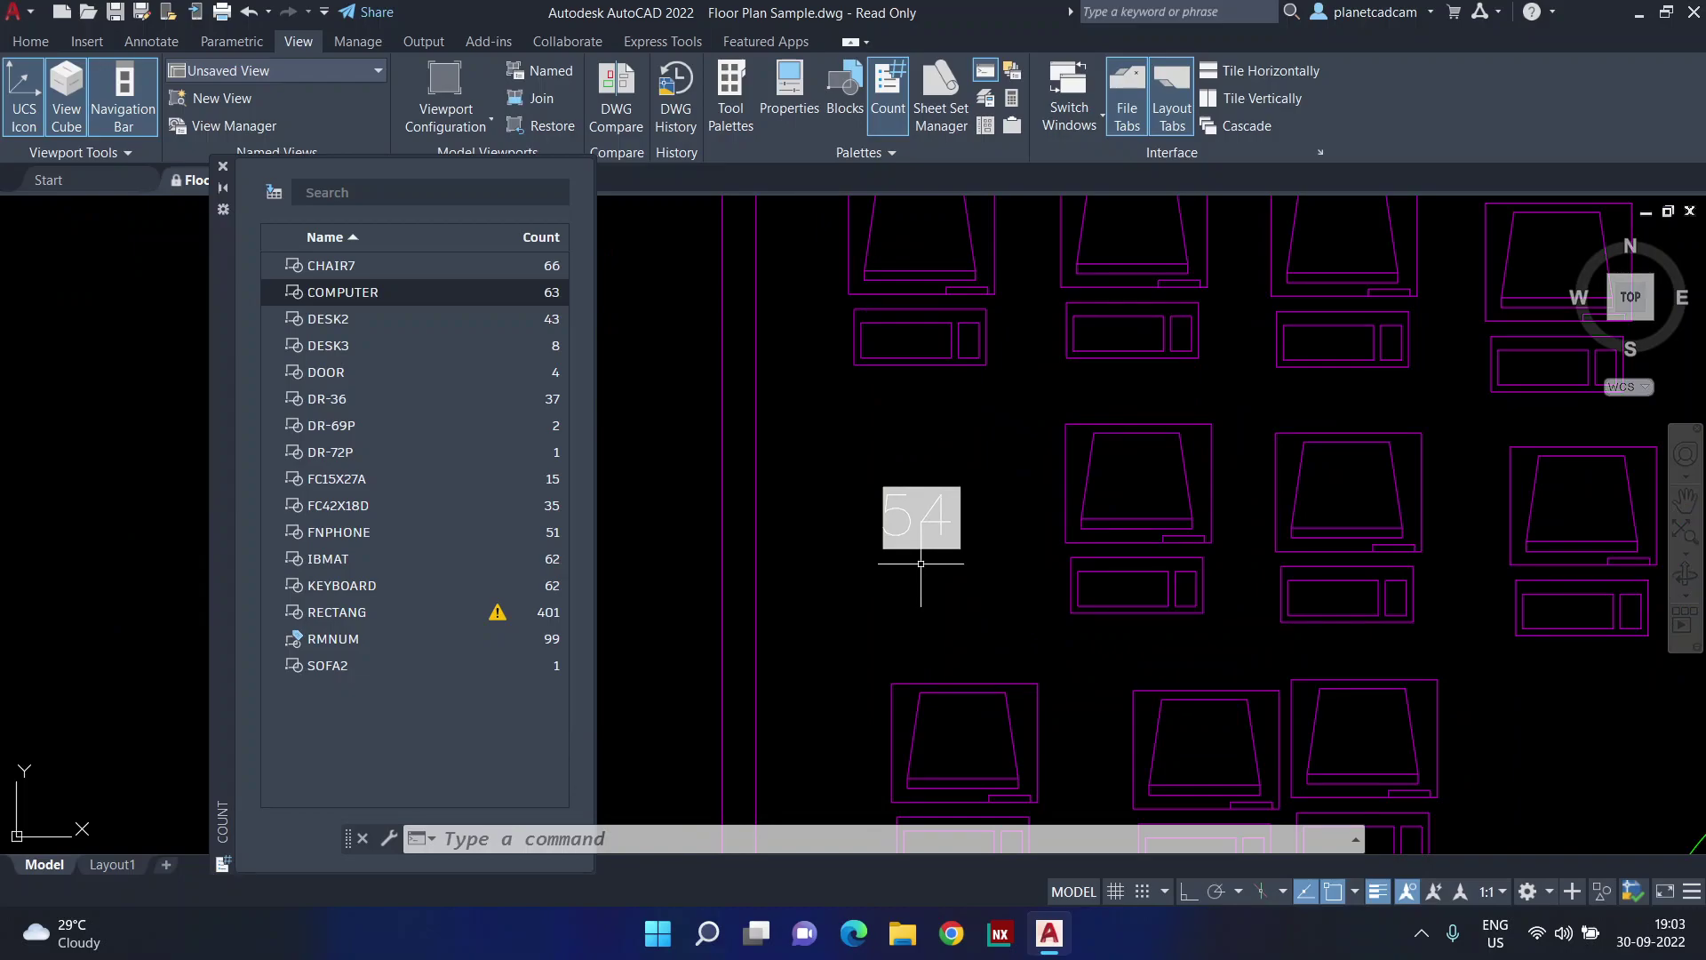
{"action": "type", "text": "RE"}
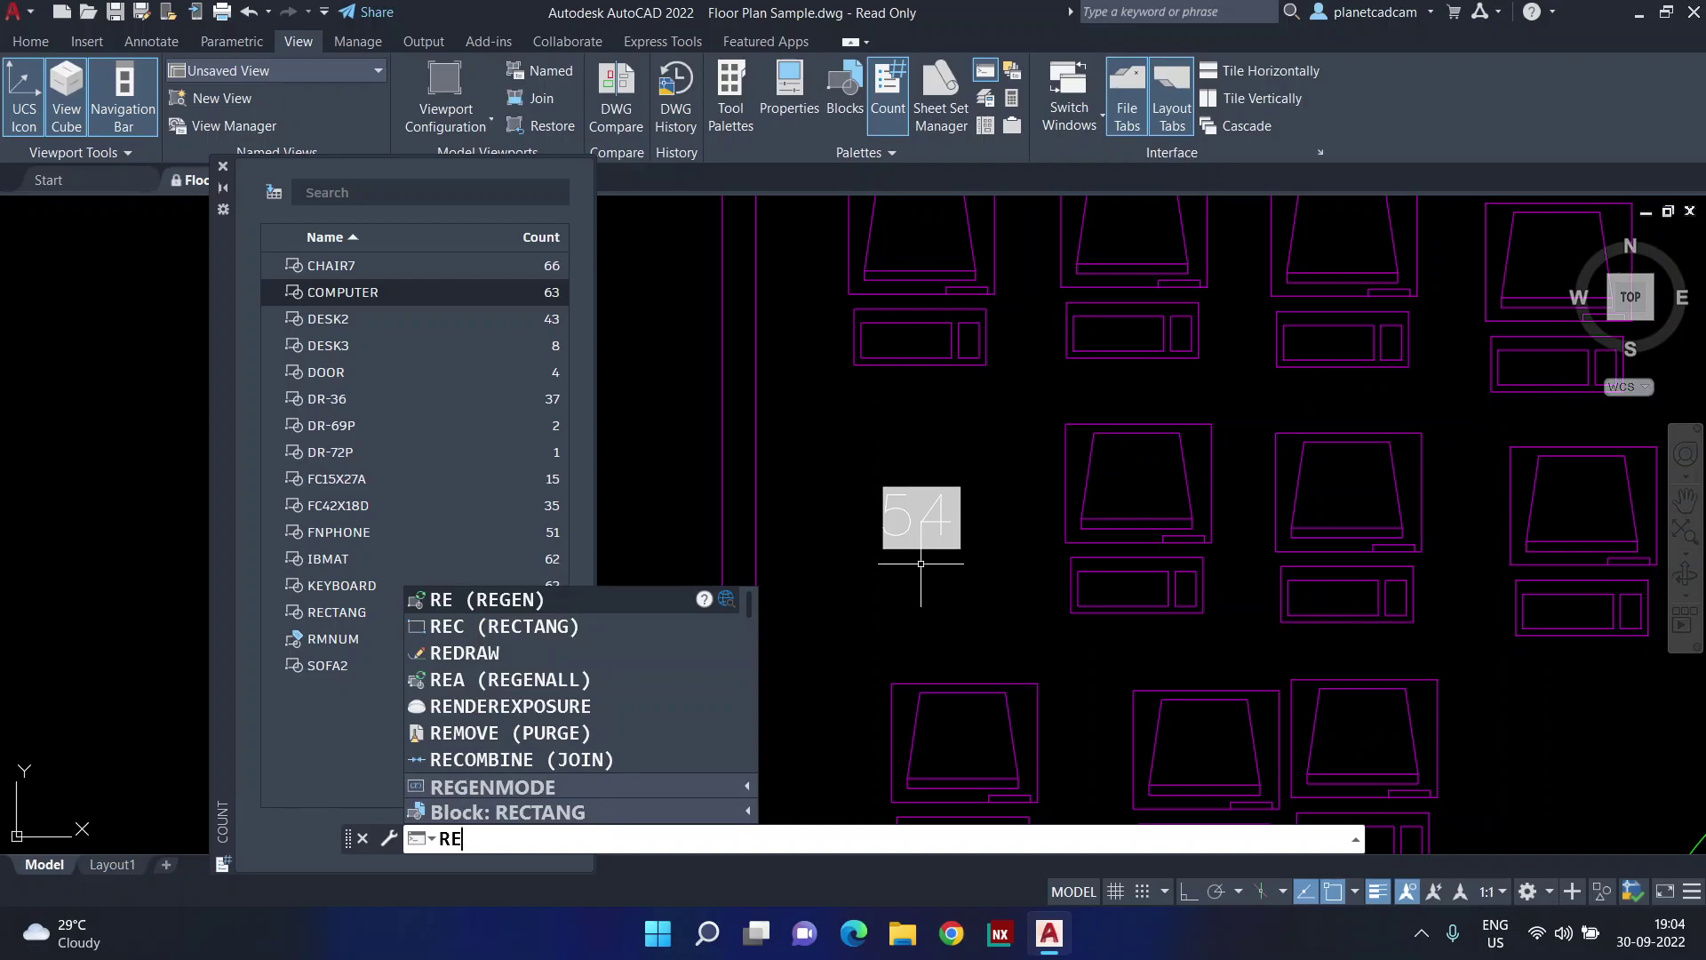
{"action": "key", "text": "Return"}
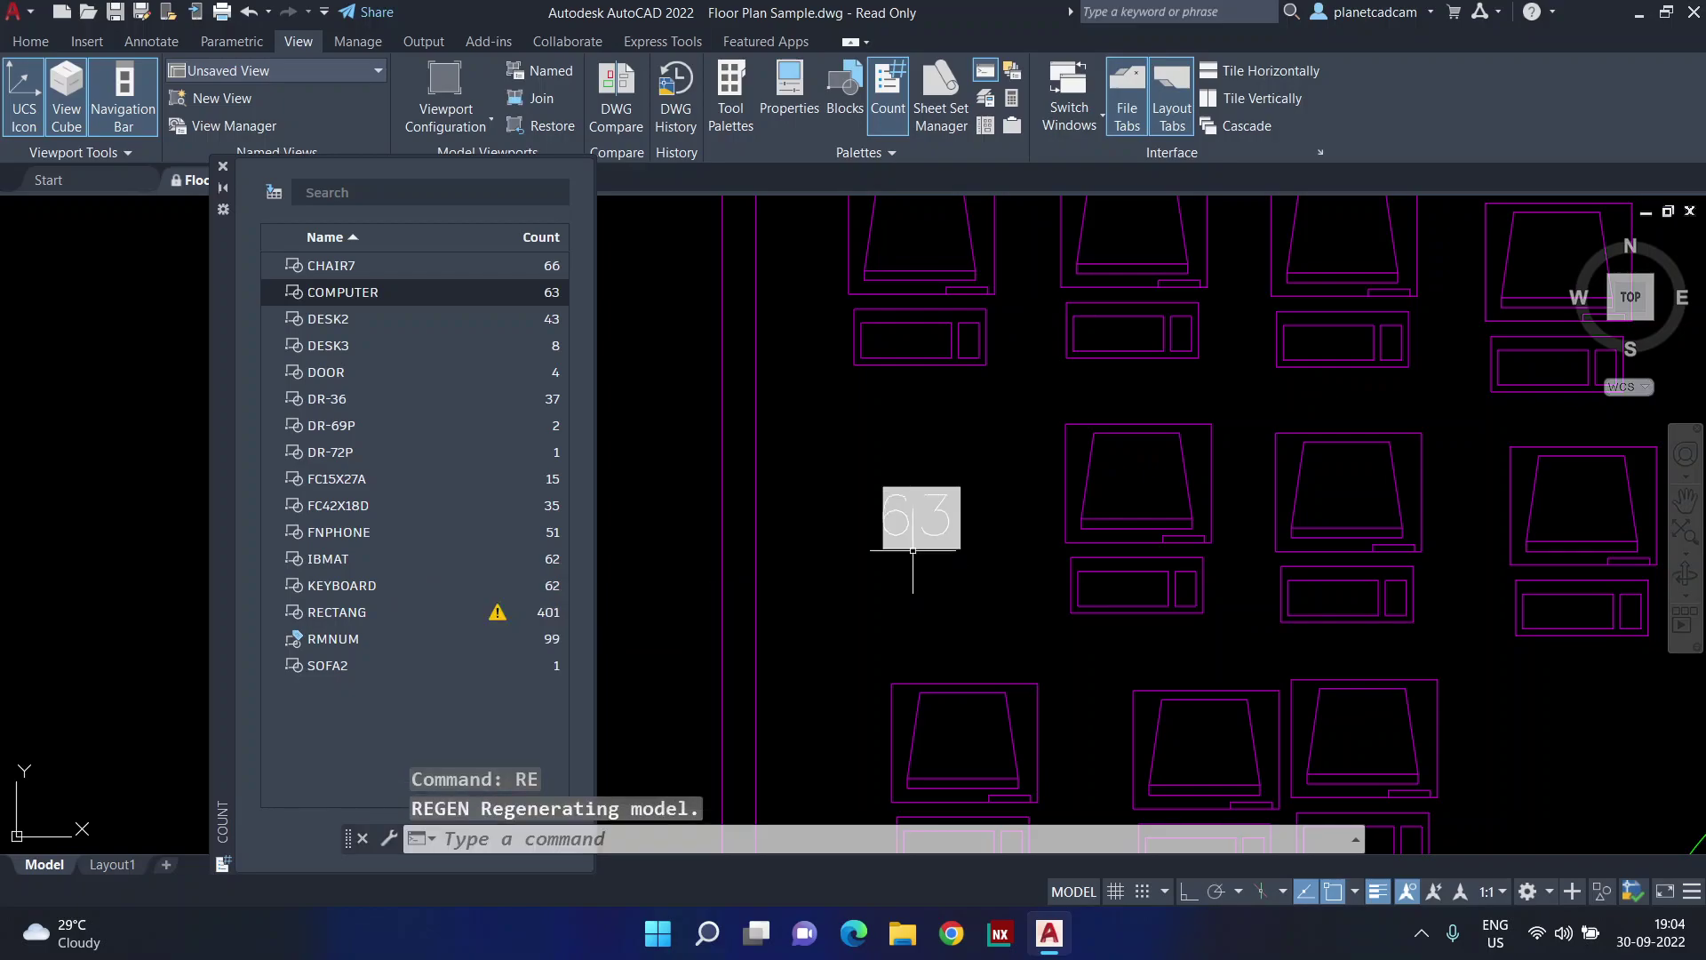
{"action": "scroll", "coordinate": [902, 544], "scroll_direction": "up", "scroll_amount": 4}
{"action": "scroll", "coordinate": [899, 539], "scroll_direction": "up", "scroll_amount": 1}
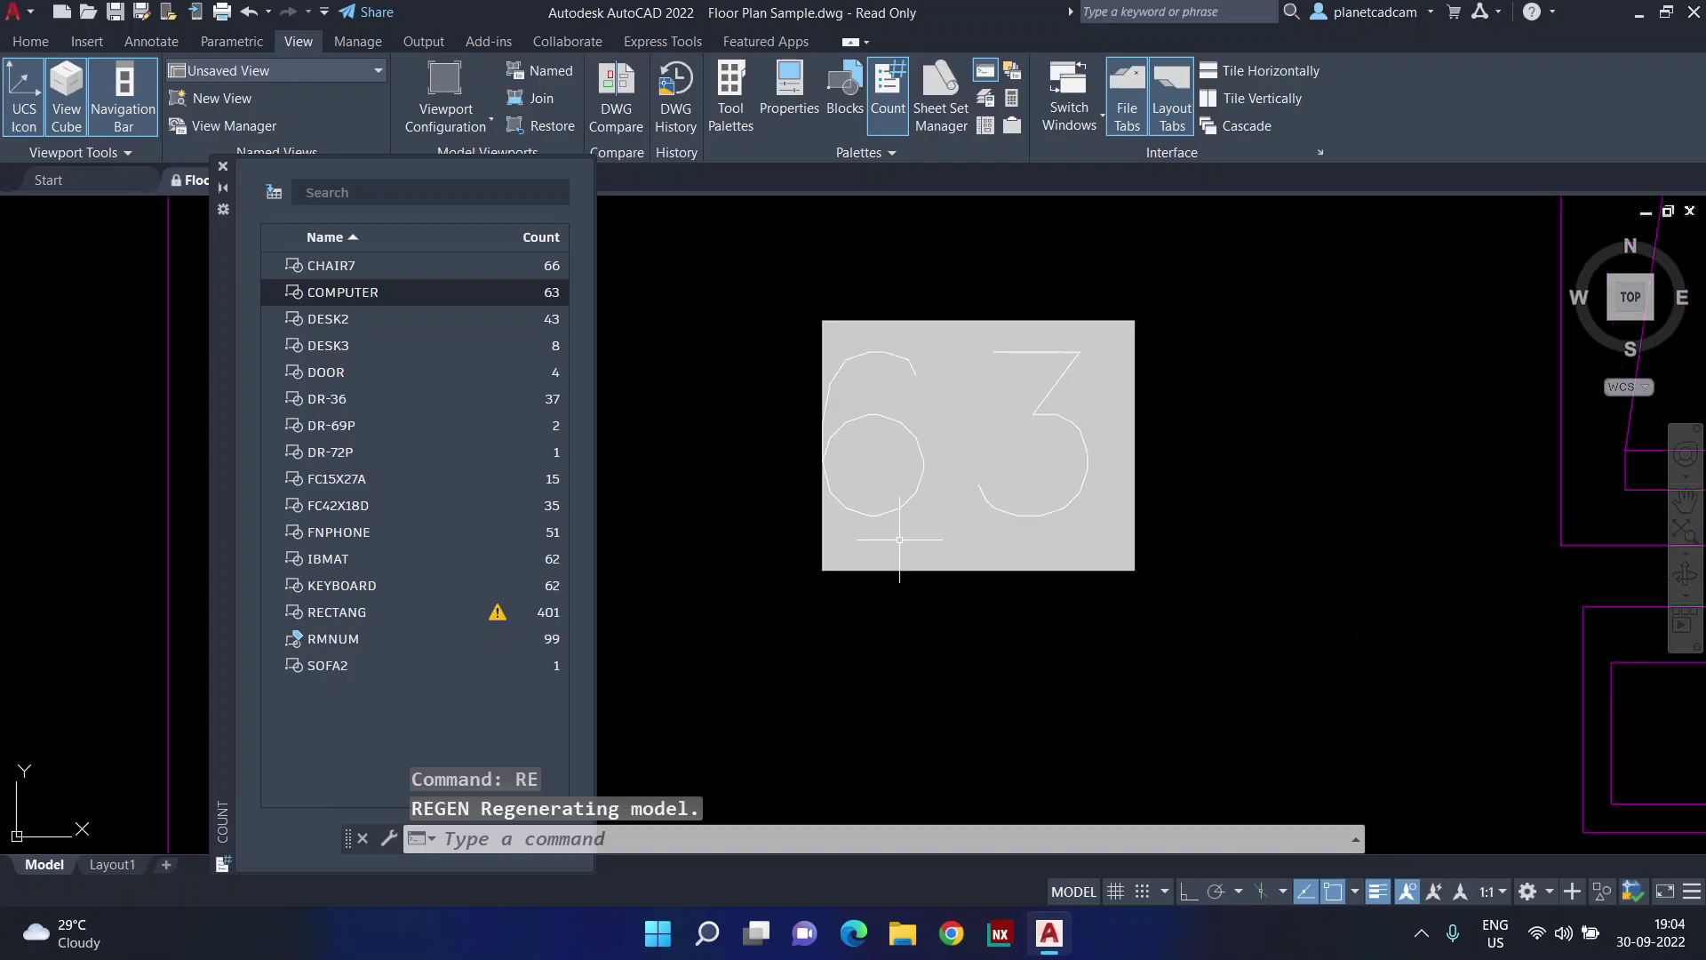
{"action": "scroll", "coordinate": [900, 540], "scroll_direction": "down", "scroll_amount": 10}
{"action": "scroll", "coordinate": [899, 539], "scroll_direction": "up", "scroll_amount": 2}
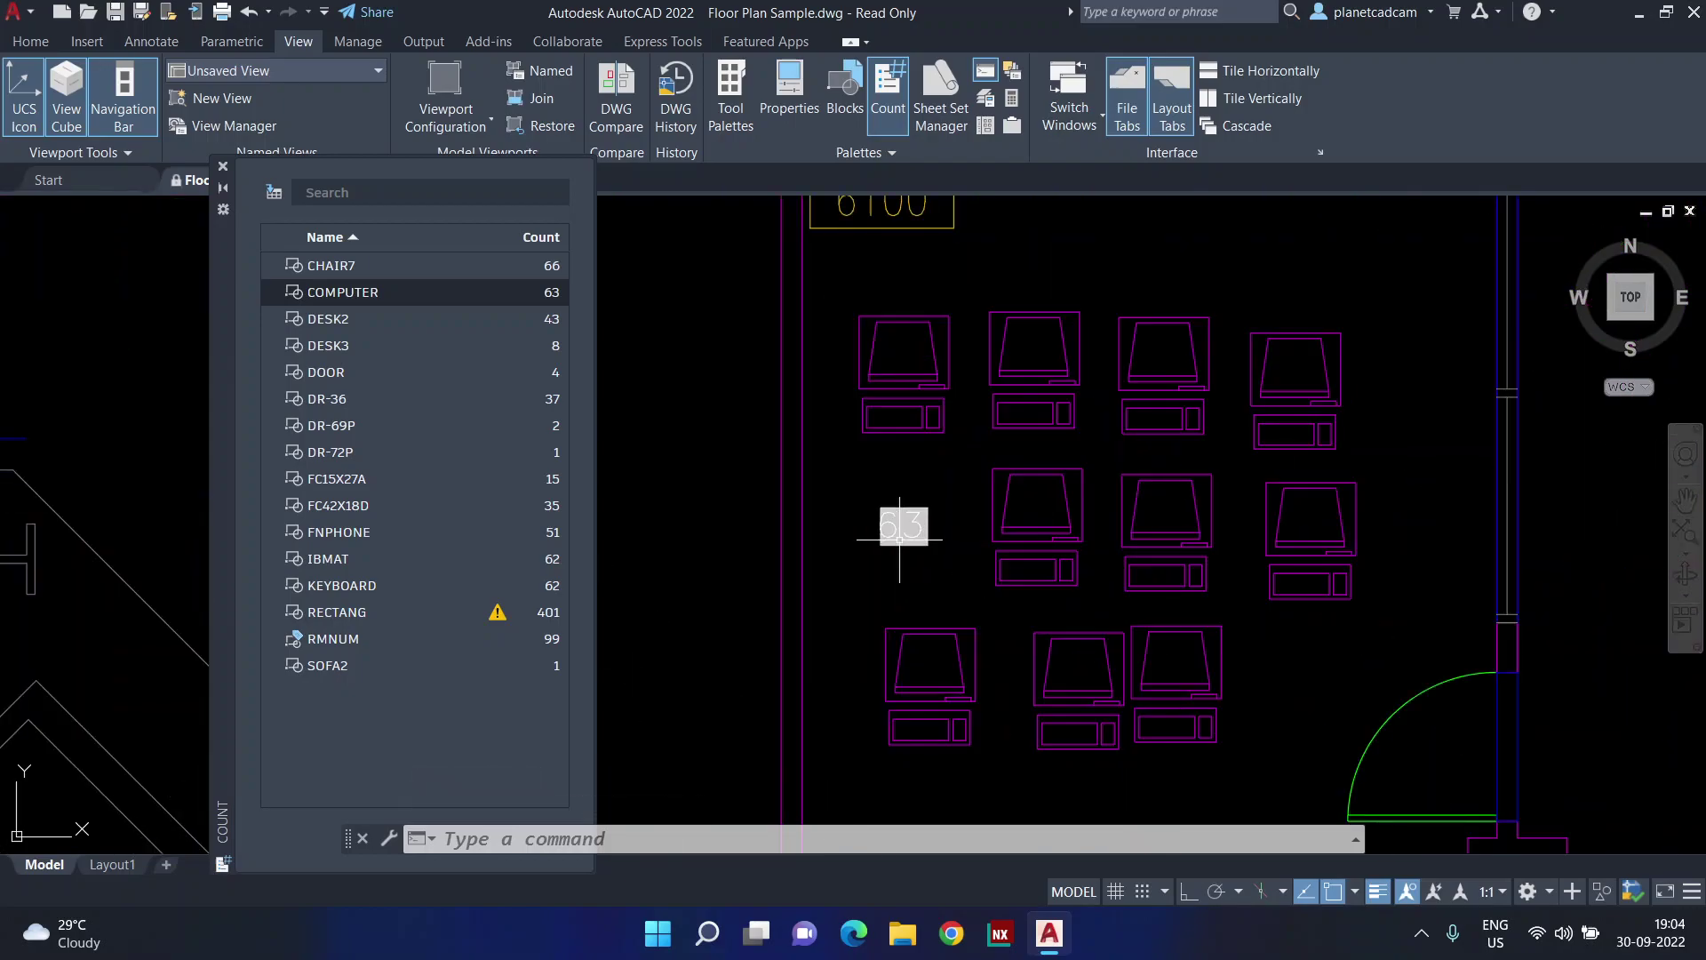
Erase the nine copied computers from room 6100 and regenerate the drawing to refresh the count field
{"action": "left_click", "coordinate": [1364, 687]}
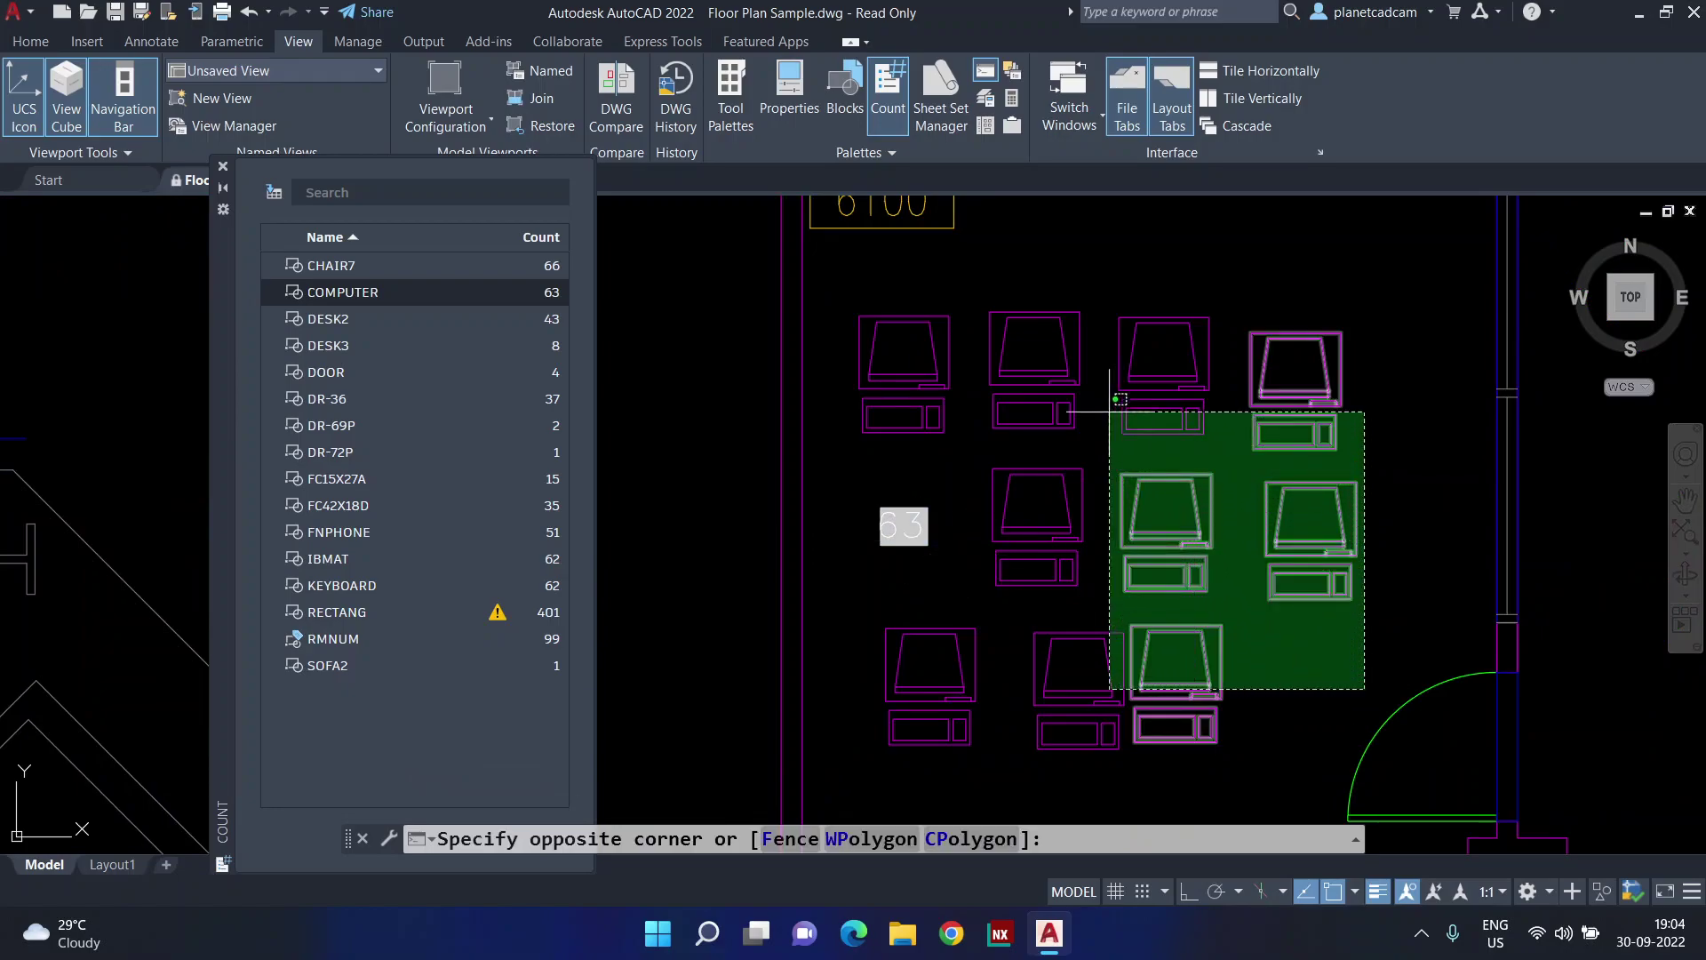
{"action": "left_click", "coordinate": [1035, 357]}
{"action": "left_click", "coordinate": [998, 588]}
{"action": "left_click", "coordinate": [966, 661]}
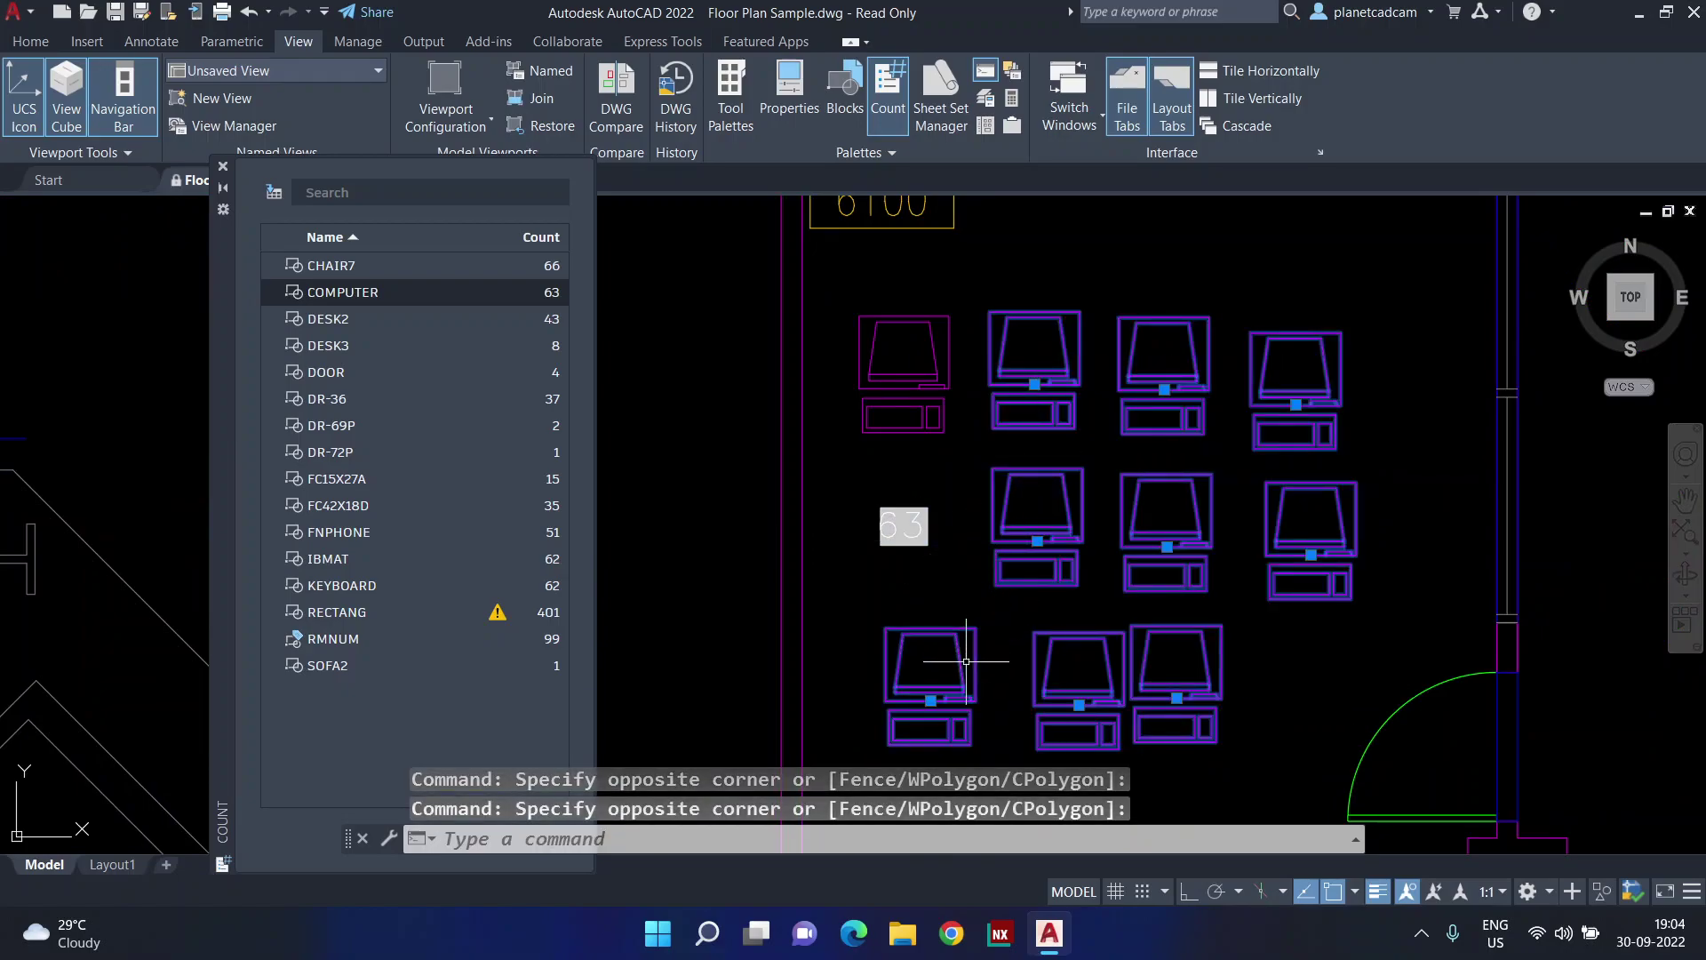
{"action": "key", "text": "Delete"}
{"action": "type", "text": "re"}
{"action": "key", "text": "Return"}
{"action": "scroll", "coordinate": [903, 536], "scroll_direction": "up", "scroll_amount": 2}
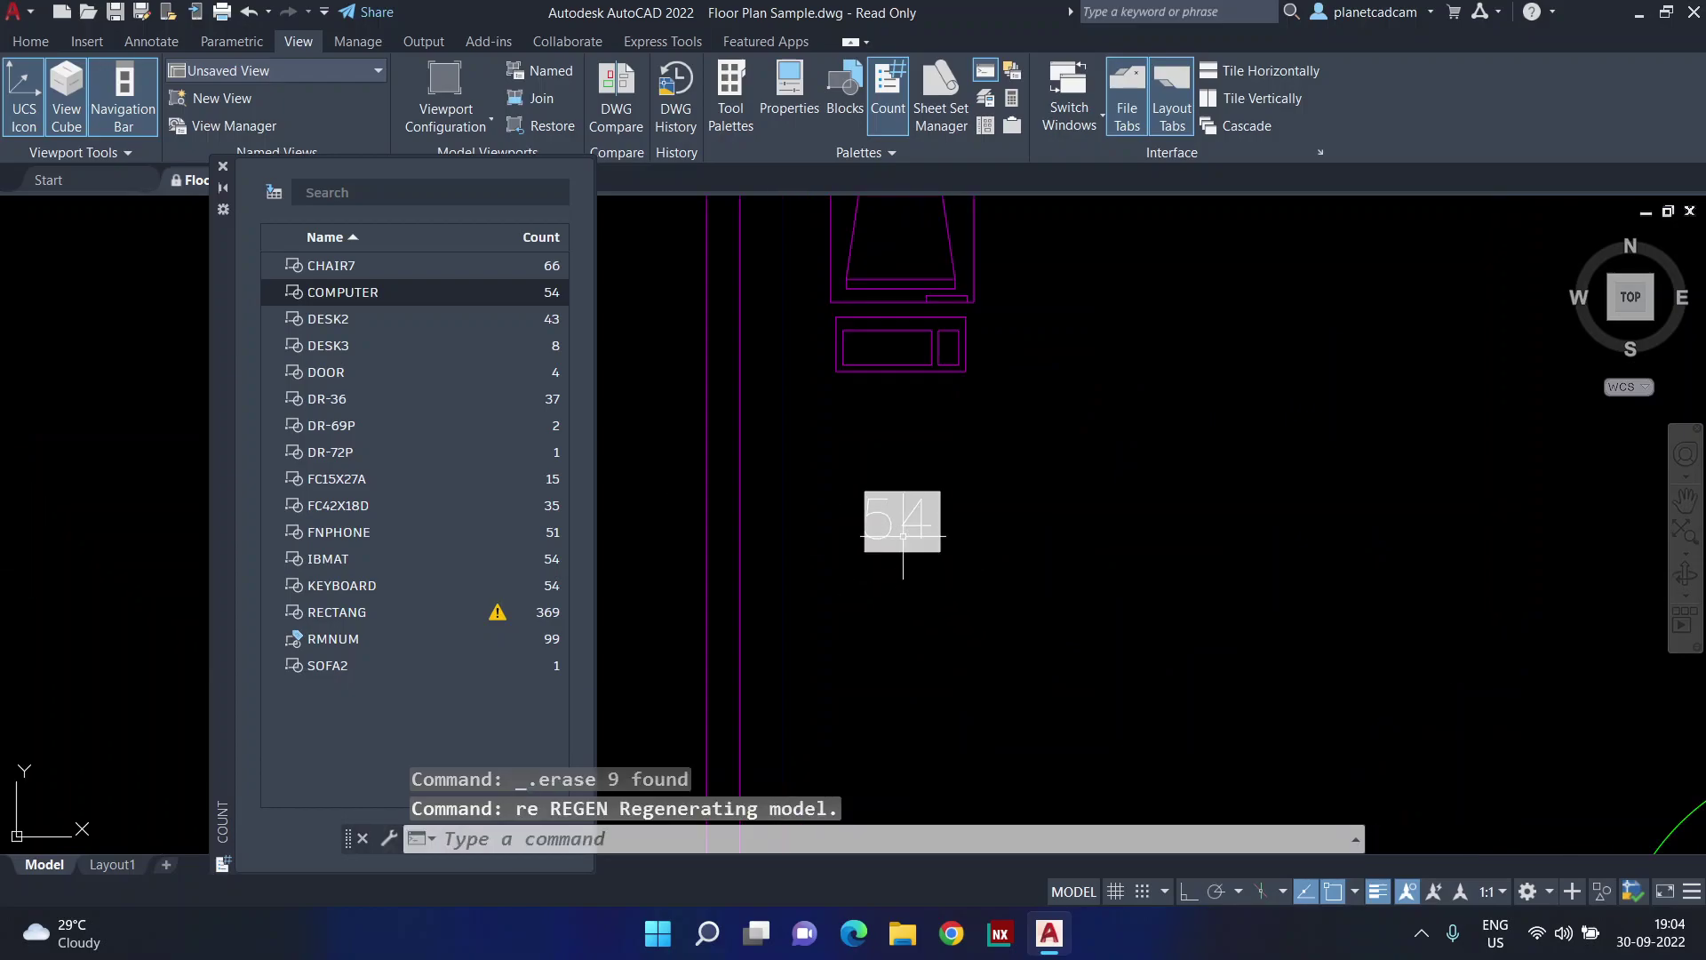
Erase the COMPUTER count field below the computer in room 6100
{"action": "left_click", "coordinate": [996, 497]}
{"action": "left_click", "coordinate": [905, 601]}
{"action": "key", "text": "Delete"}
{"action": "scroll", "coordinate": [906, 601], "scroll_direction": "down", "scroll_amount": 3}
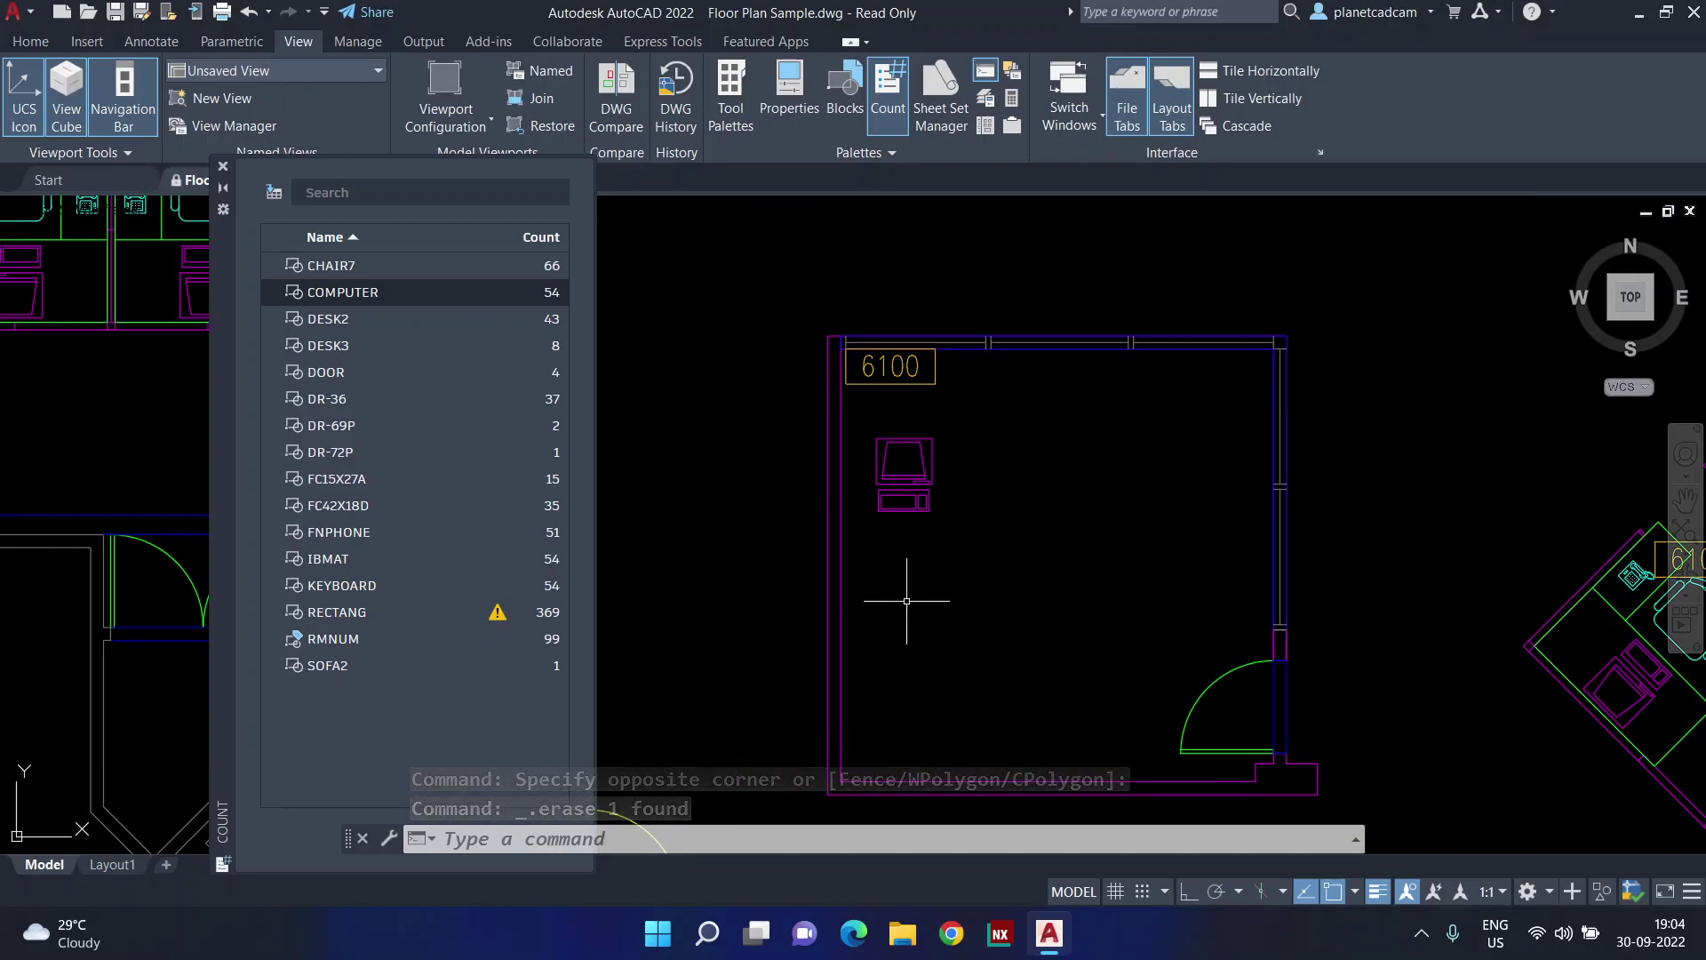
Start a count table and include the blocks CHAIR7, COMPUTER, DOOR and DR-36
{"action": "scroll", "coordinate": [907, 601], "scroll_direction": "down", "scroll_amount": 5}
{"action": "scroll", "coordinate": [906, 601], "scroll_direction": "down", "scroll_amount": 2}
{"action": "middle_click_drag", "start_coordinate": [933, 599], "coordinate": [1267, 433]}
{"action": "scroll", "coordinate": [1267, 433], "scroll_direction": "down", "scroll_amount": 3}
{"action": "middle_click_drag", "start_coordinate": [1144, 566], "coordinate": [1191, 493]}
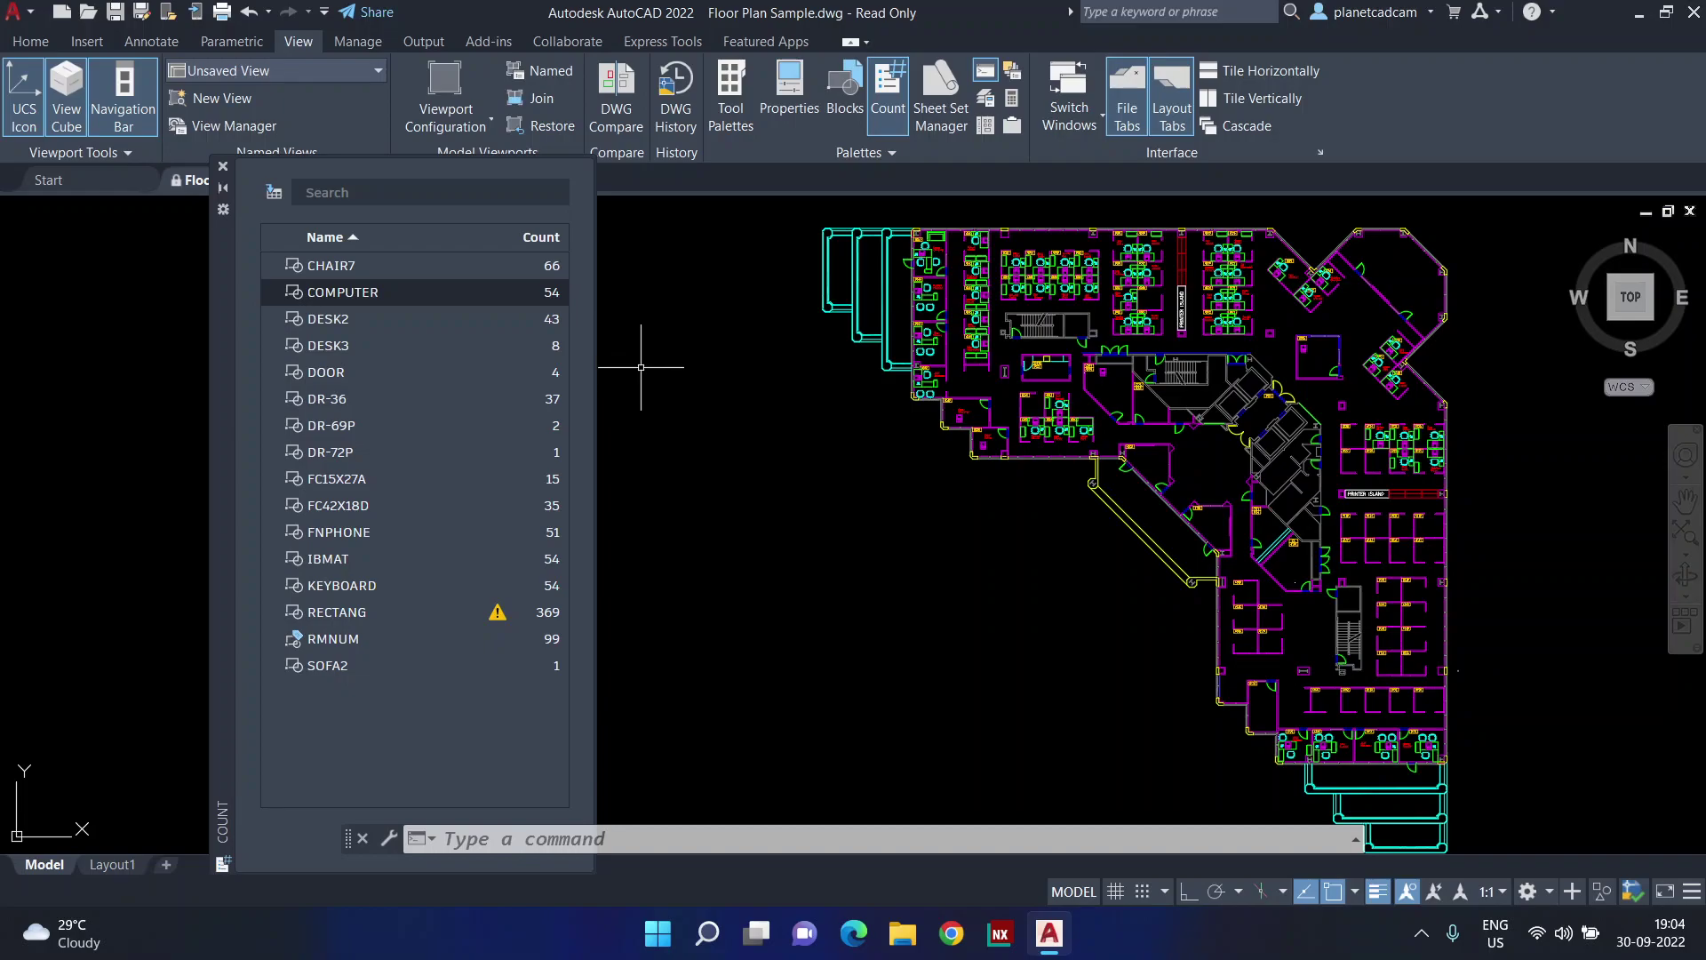
{"action": "left_click", "coordinate": [274, 204]}
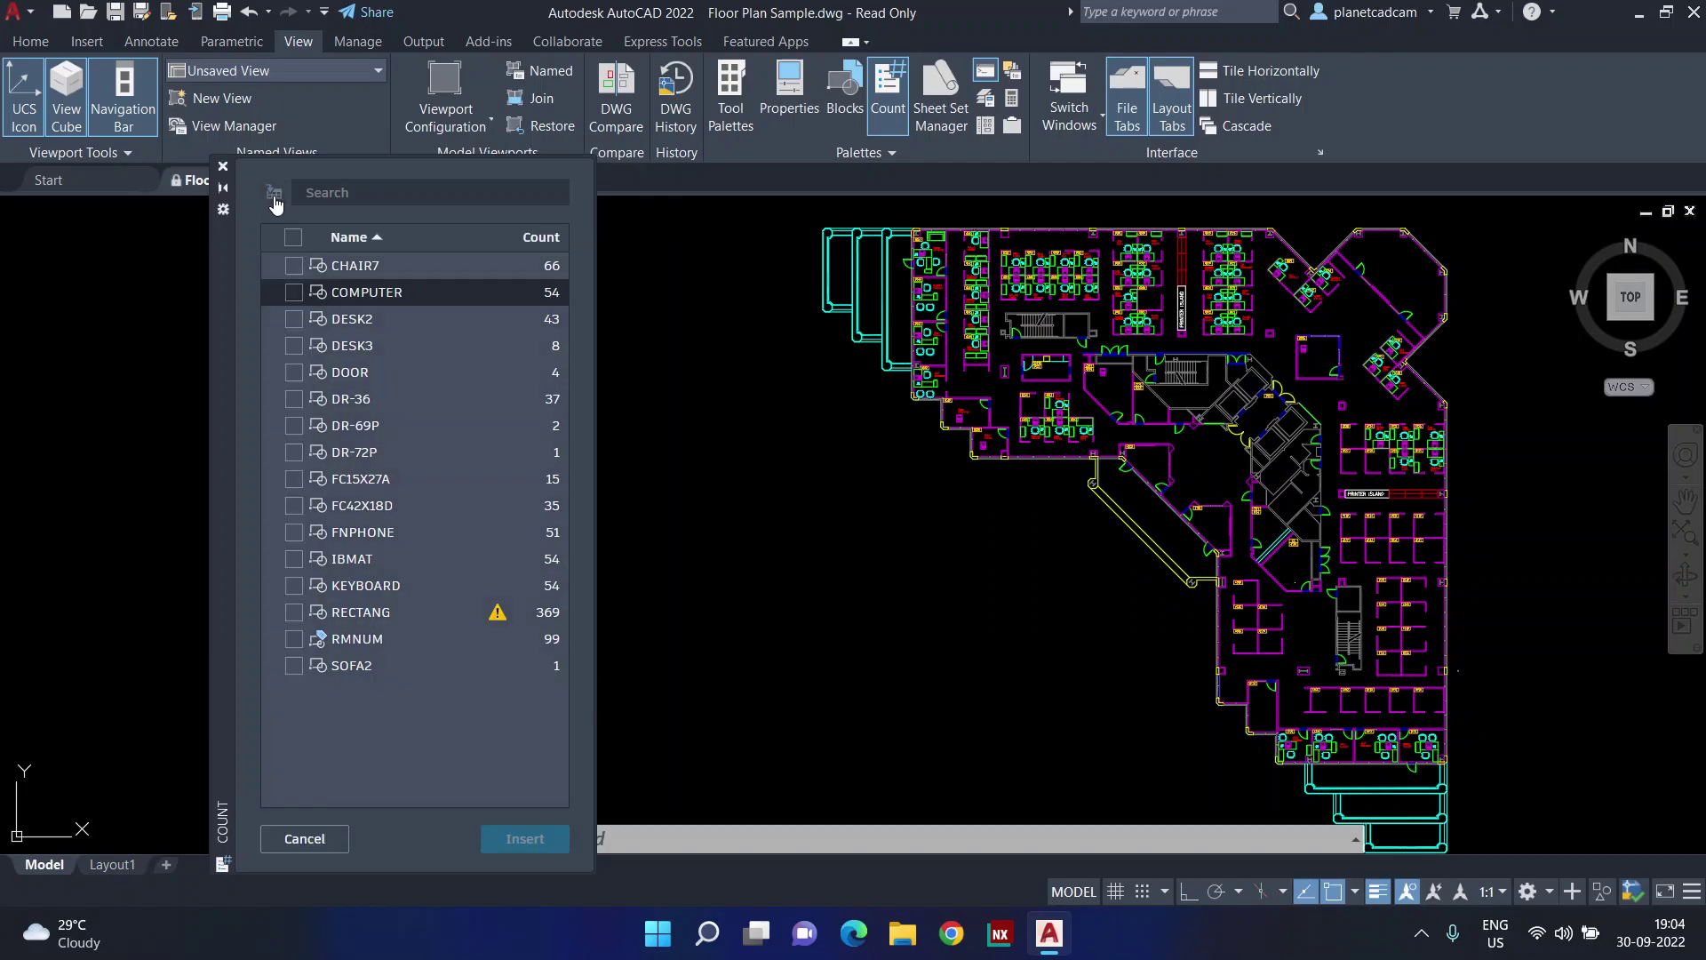
{"action": "left_click", "coordinate": [294, 266]}
{"action": "left_click", "coordinate": [295, 293]}
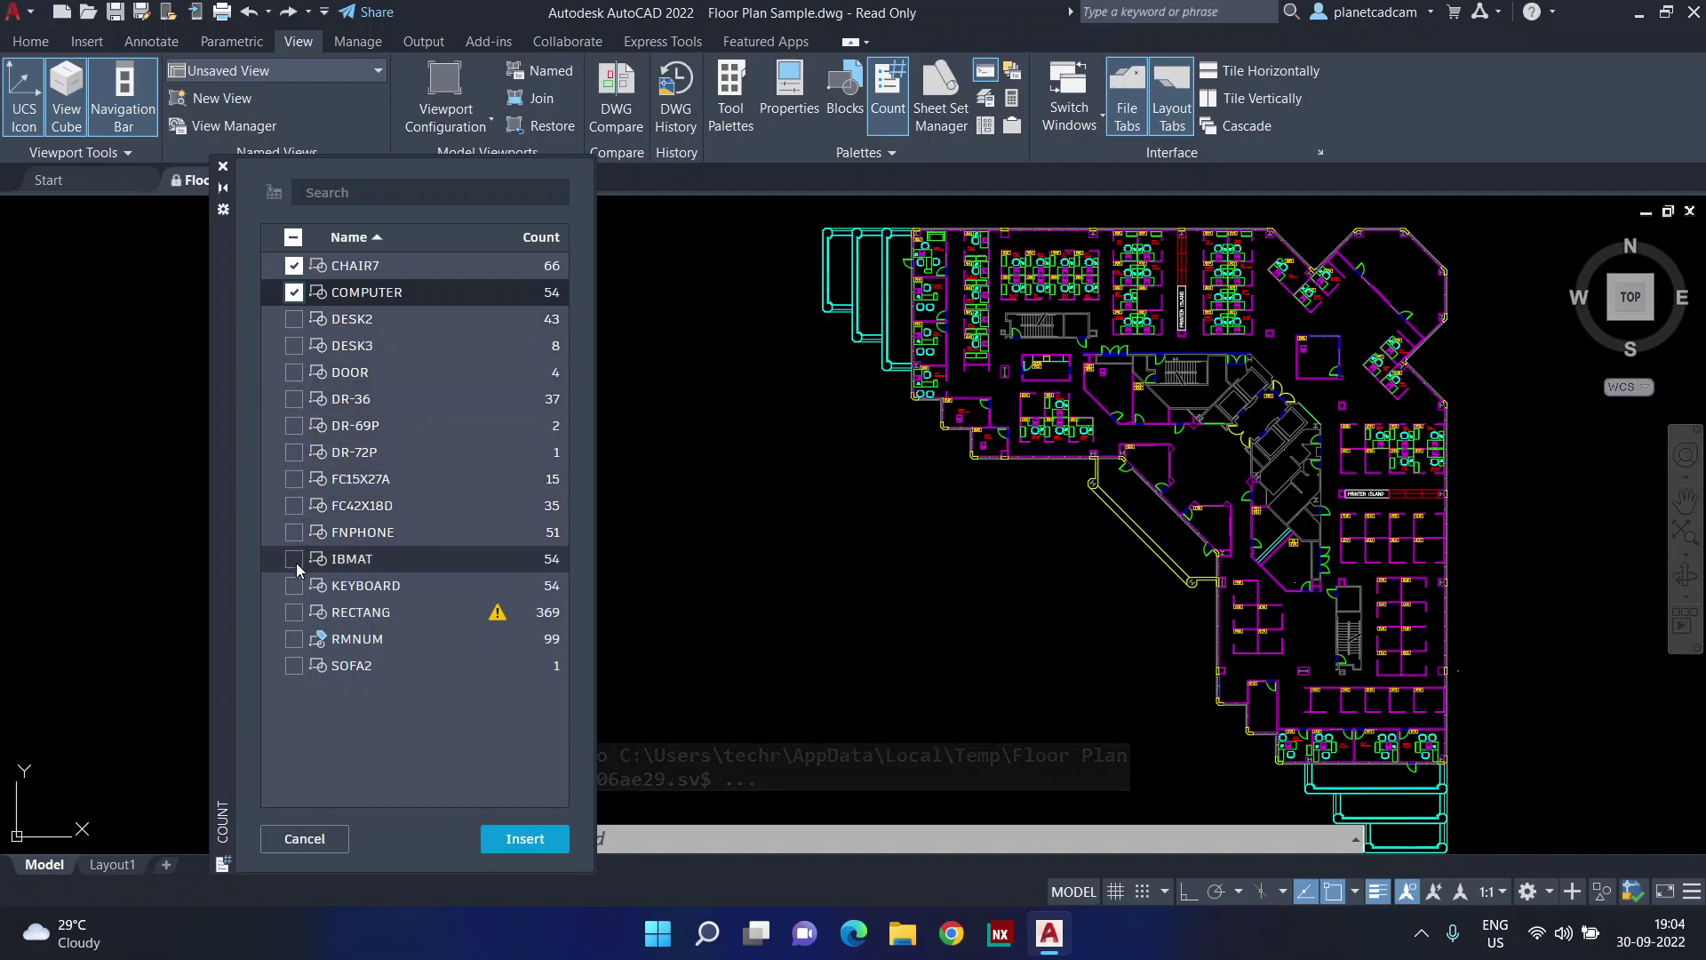
{"action": "left_click", "coordinate": [295, 399]}
{"action": "left_click", "coordinate": [296, 384]}
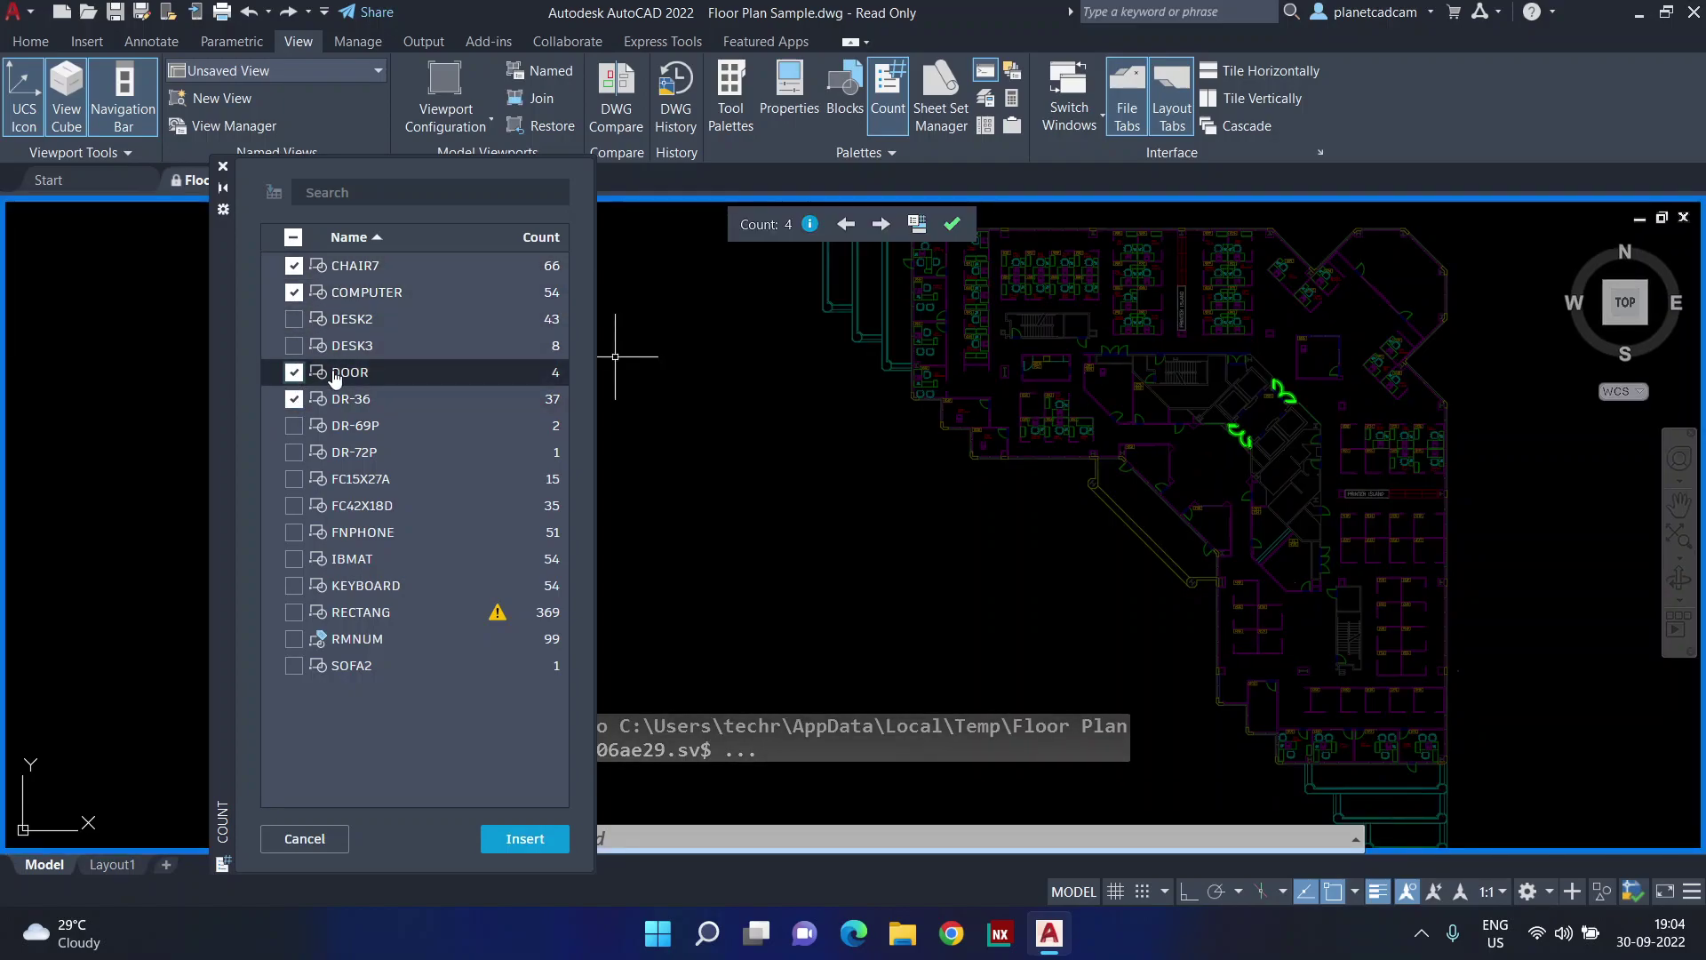
Insert the count table in the empty area southwest of the floor plan, end the active count and close the Count palette
{"action": "left_click", "coordinate": [509, 849]}
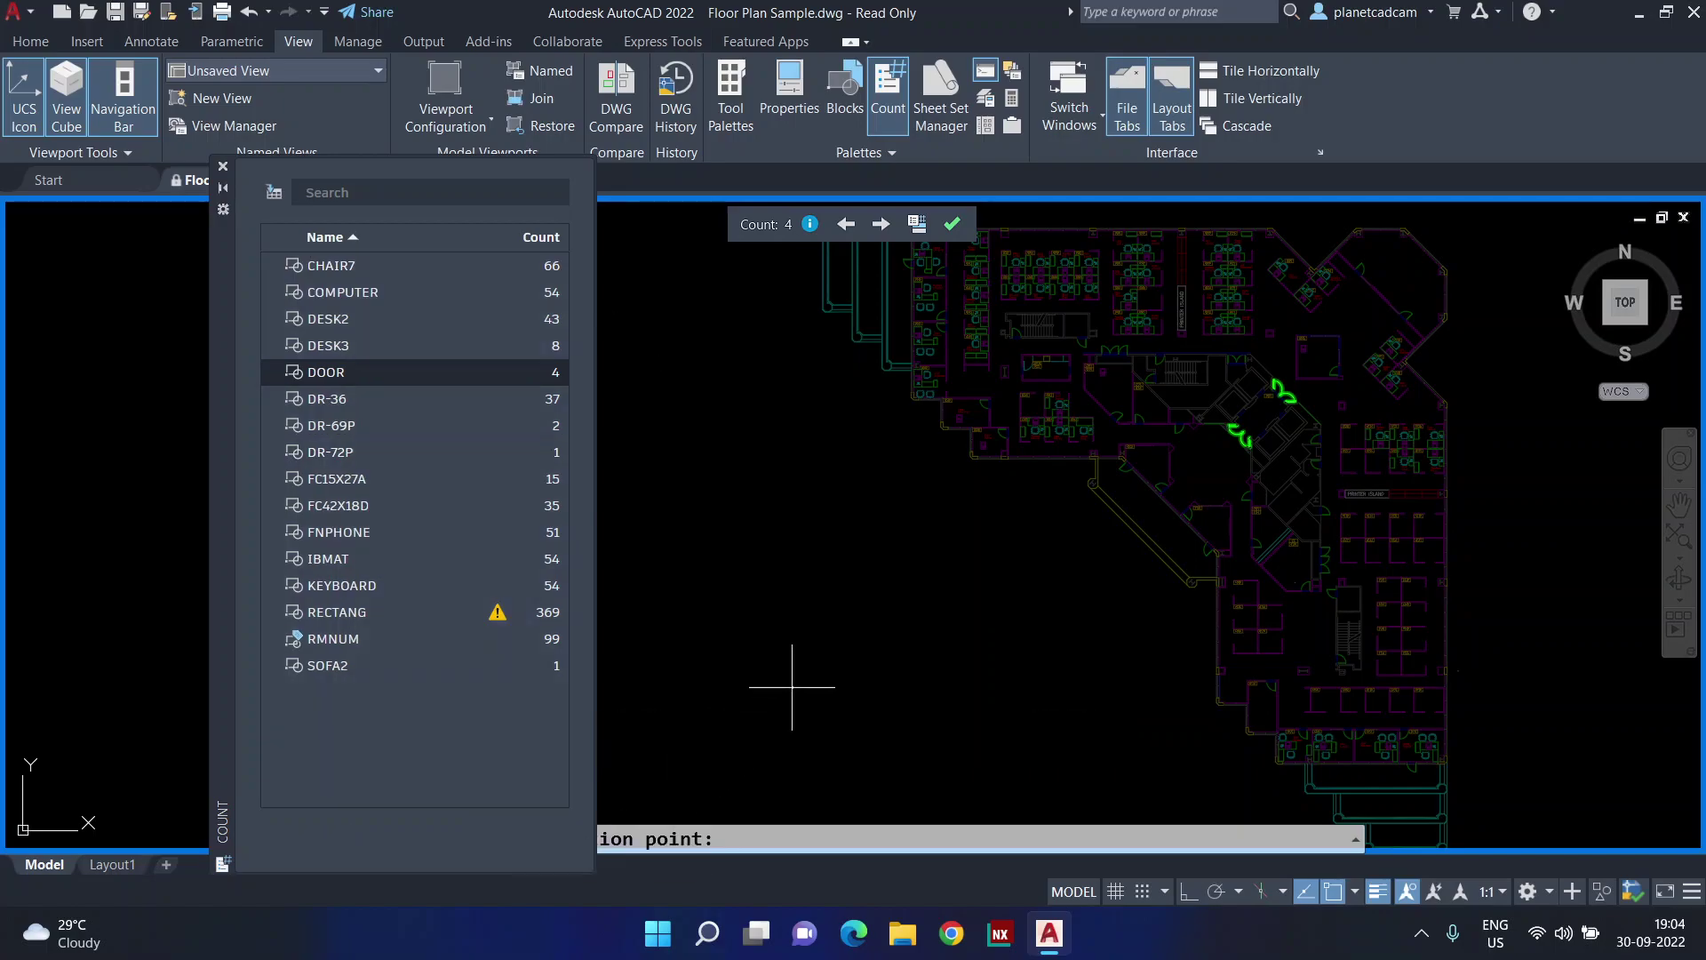
{"action": "scroll", "coordinate": [893, 575], "scroll_direction": "up", "scroll_amount": 5}
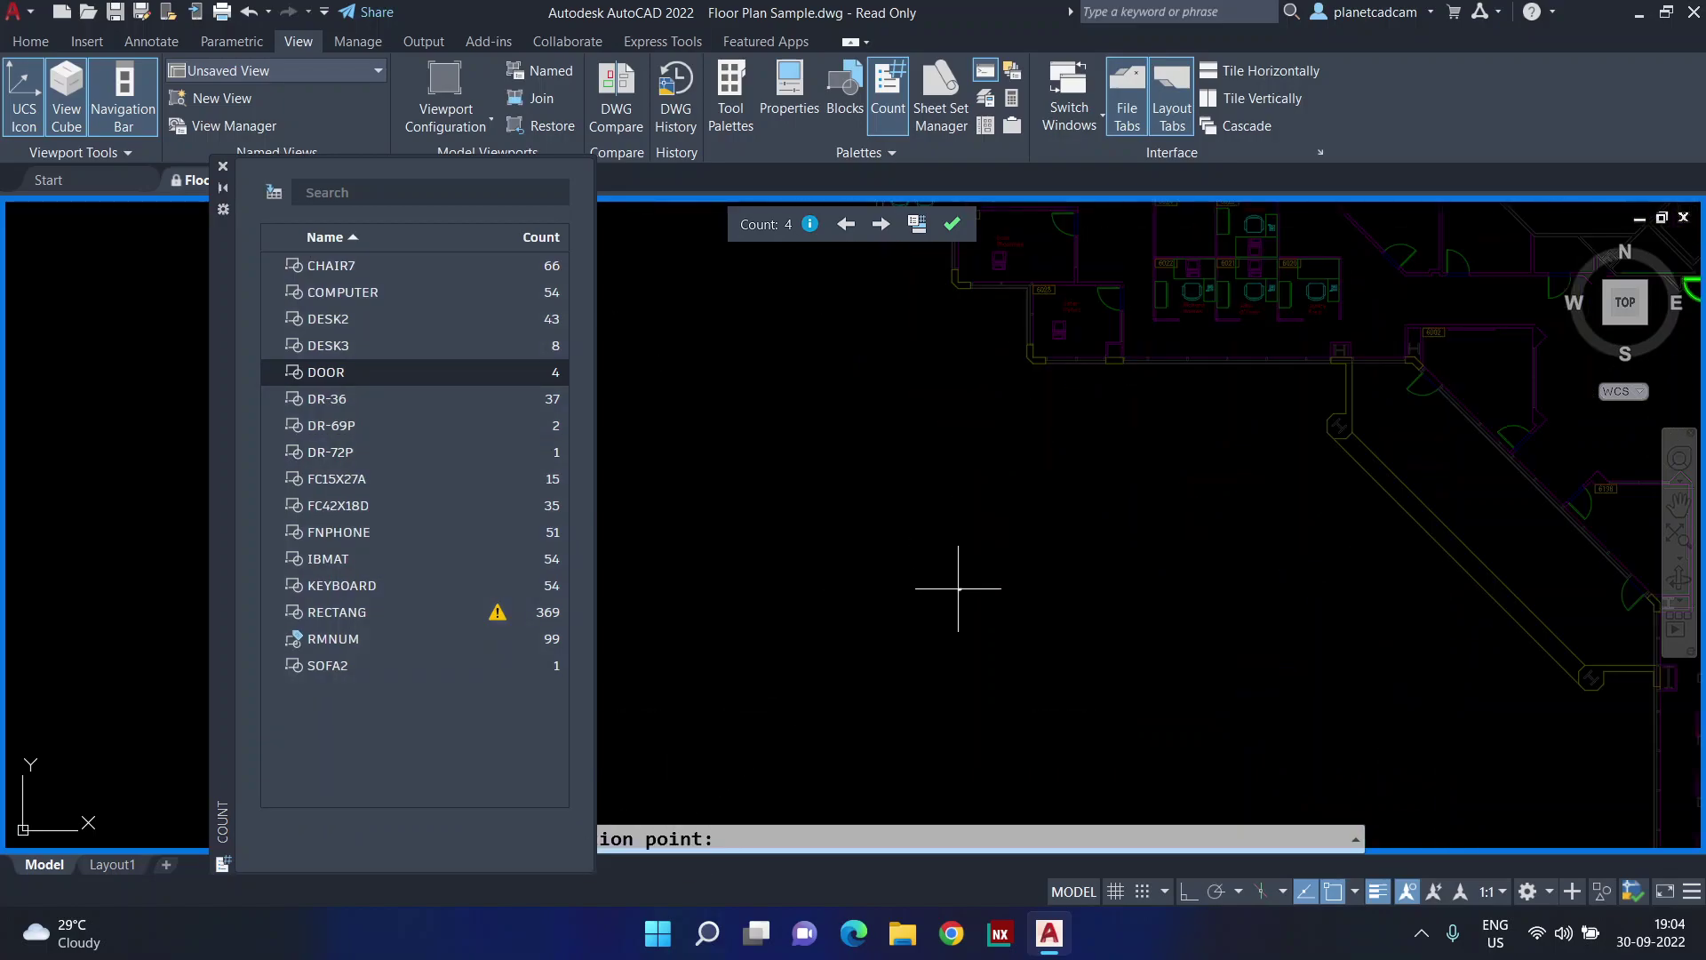
{"action": "scroll", "coordinate": [1189, 432], "scroll_direction": "up", "scroll_amount": 6}
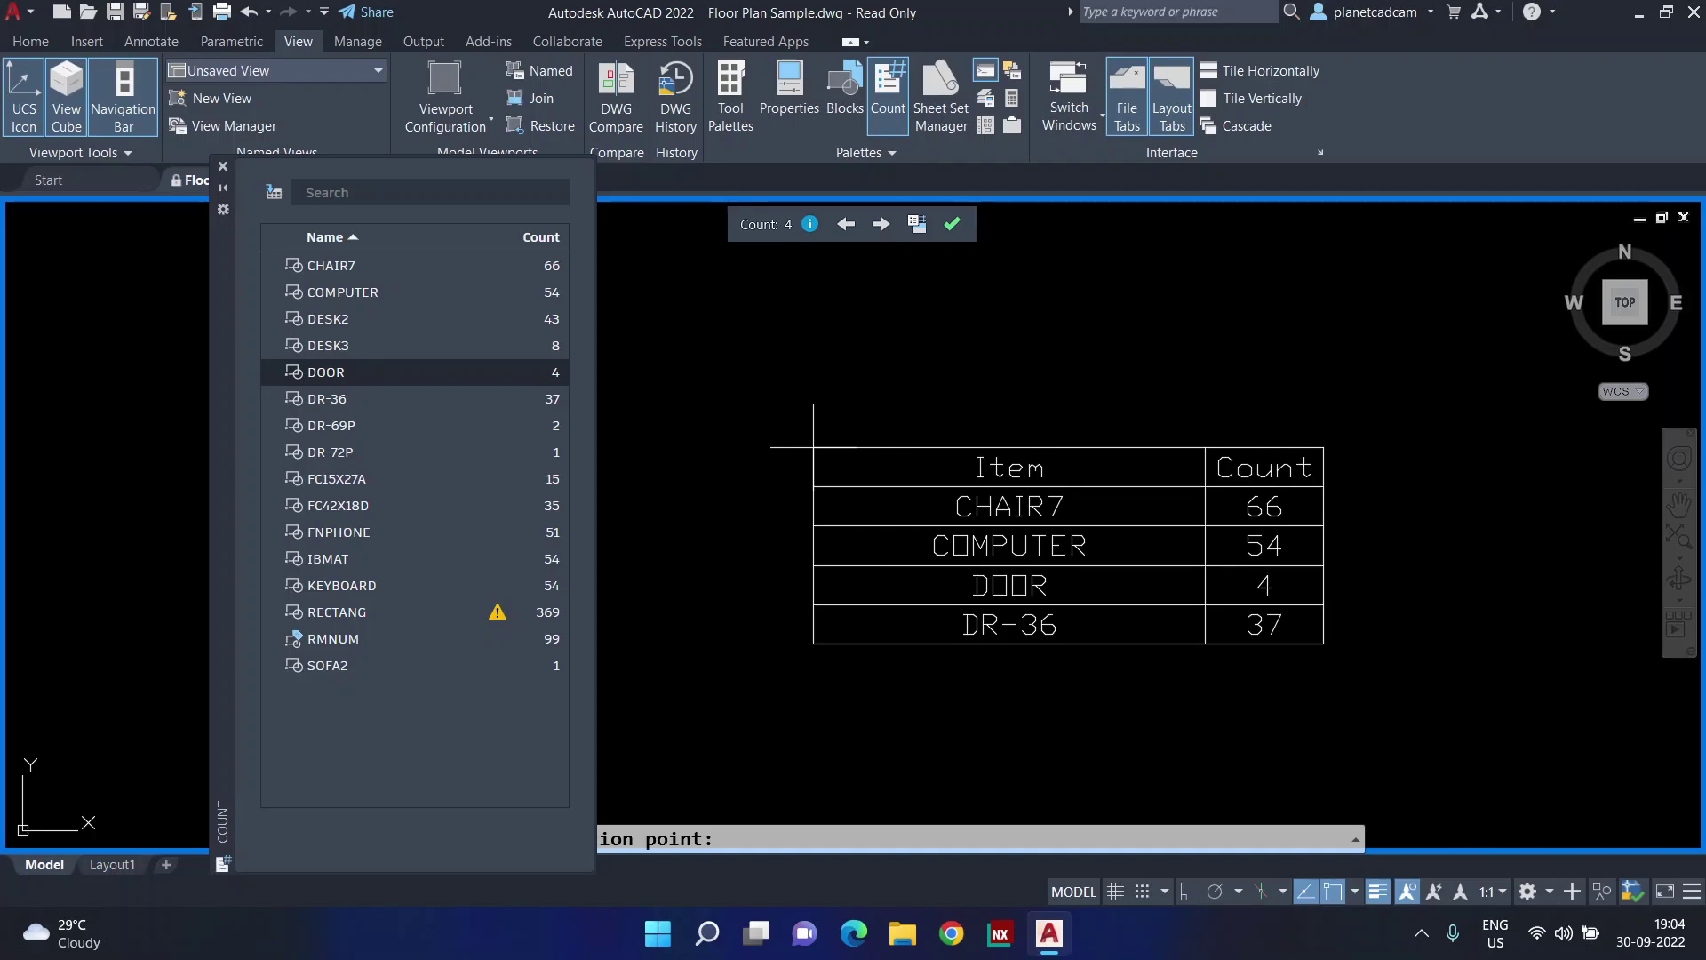
{"action": "left_click", "coordinate": [813, 447]}
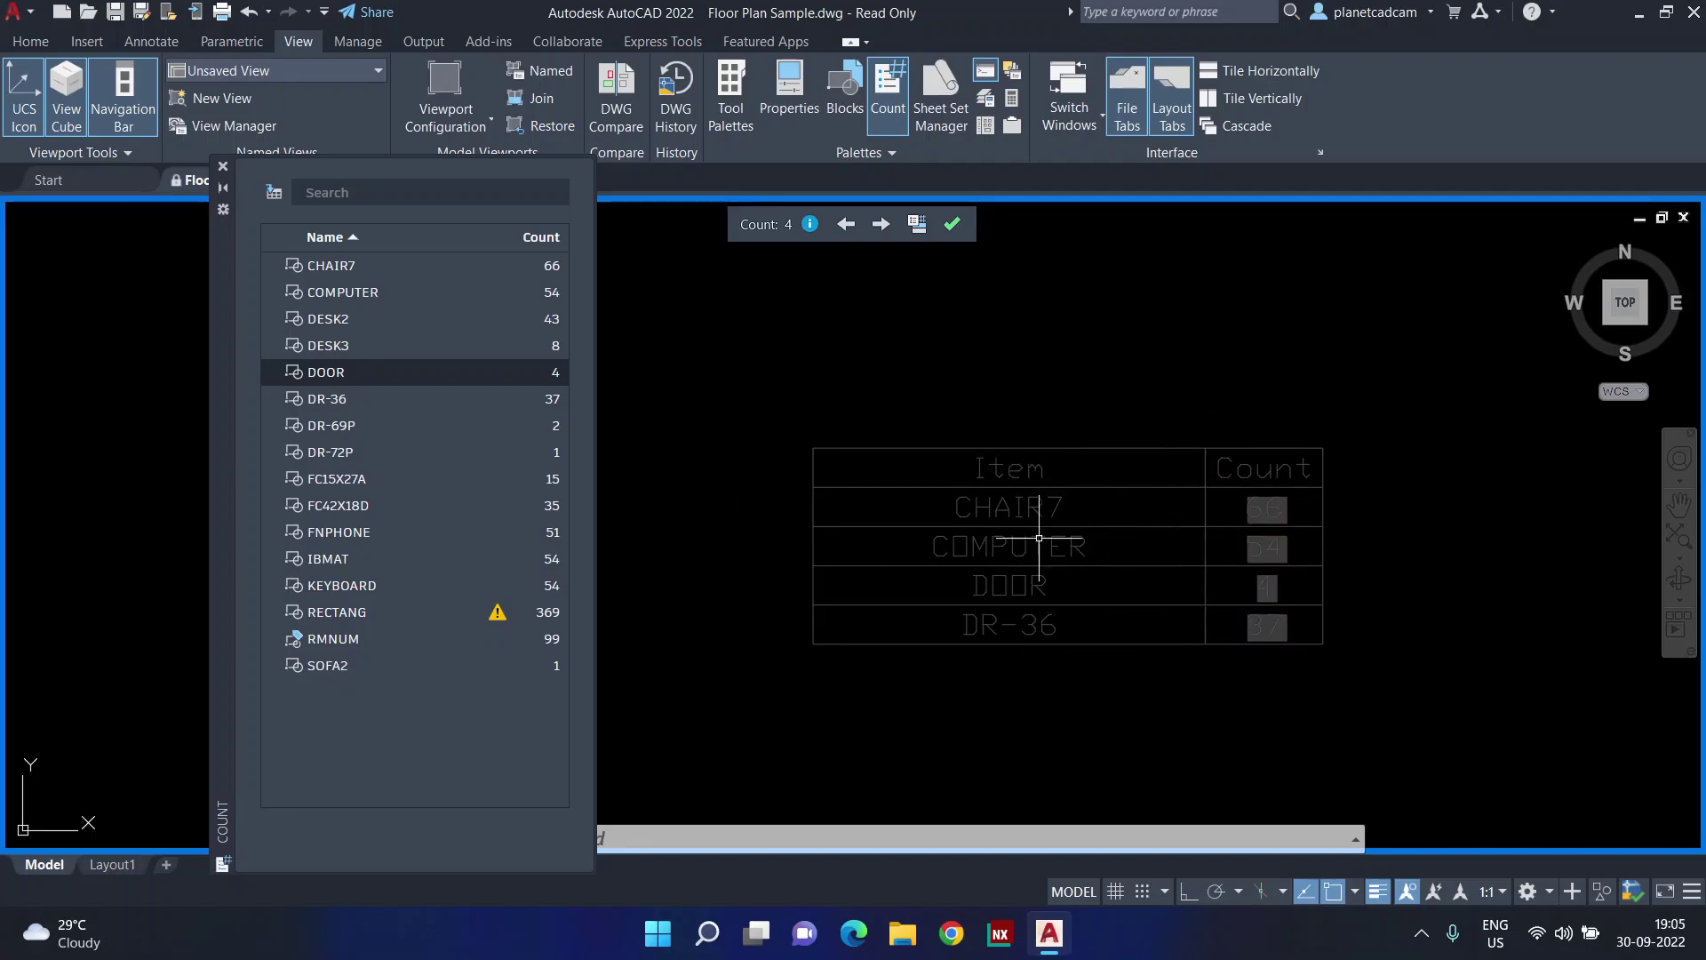
{"action": "left_click", "coordinate": [949, 227]}
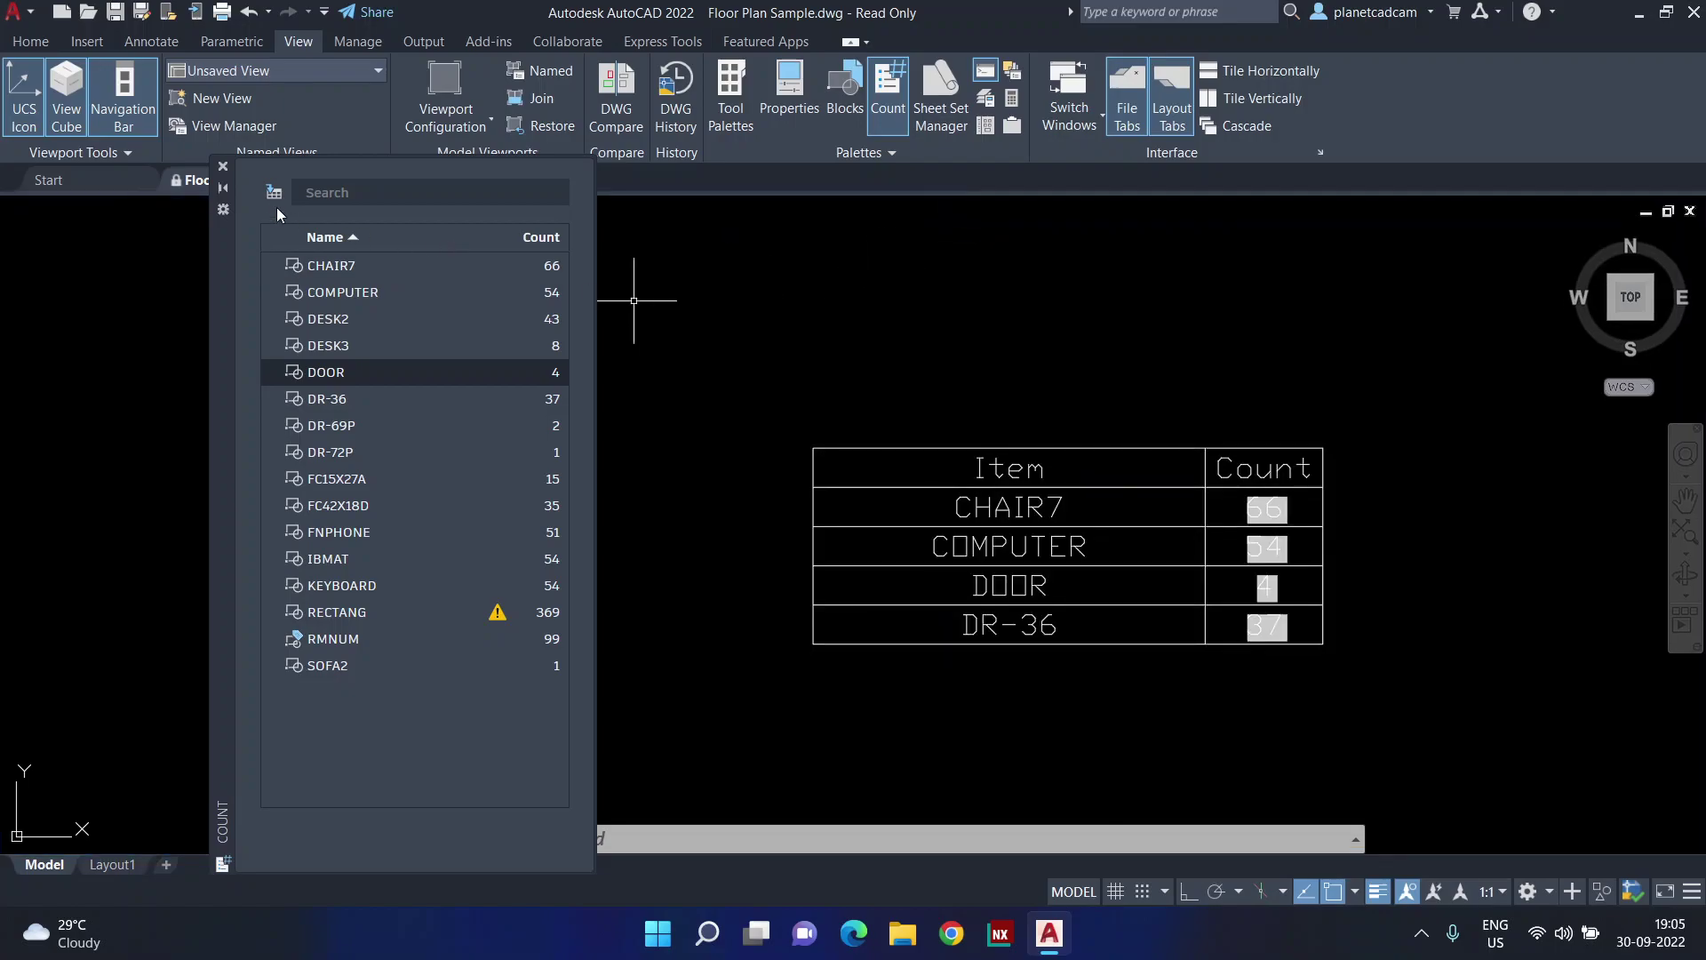
{"action": "left_click", "coordinate": [223, 166]}
Examine the inserted count table's item names, count fields and size relative to the floor plan
{"action": "scroll", "coordinate": [1244, 498], "scroll_direction": "up", "scroll_amount": 4}
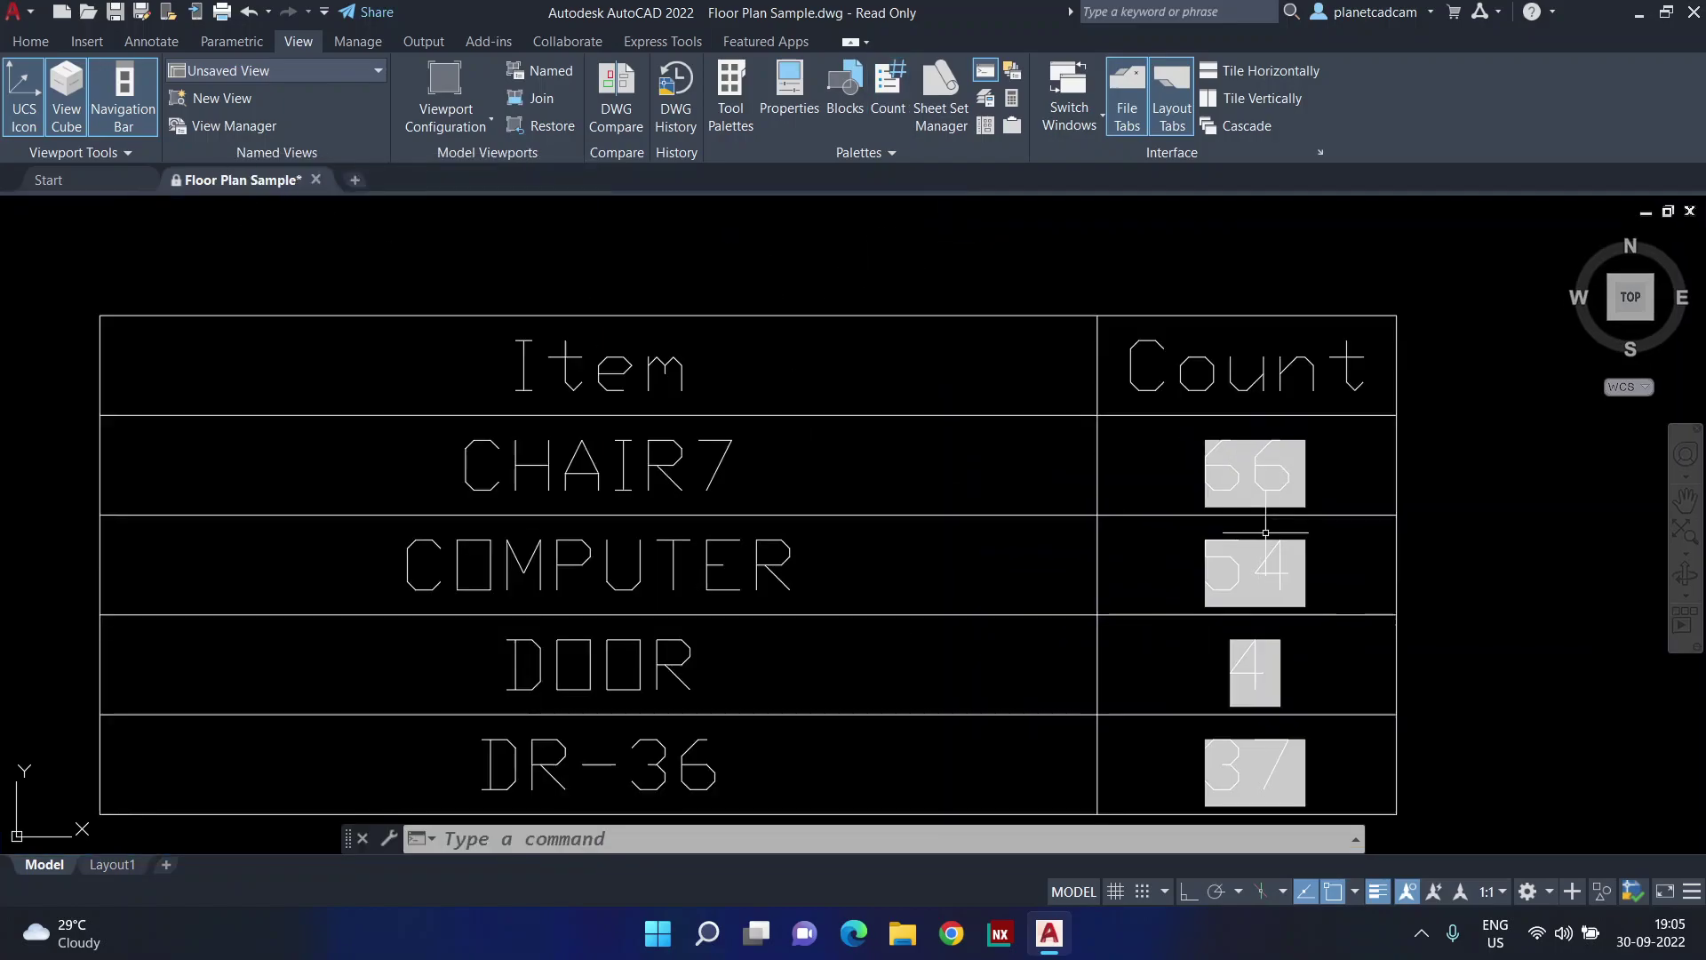
{"action": "scroll", "coordinate": [1110, 483], "scroll_direction": "down", "scroll_amount": 2}
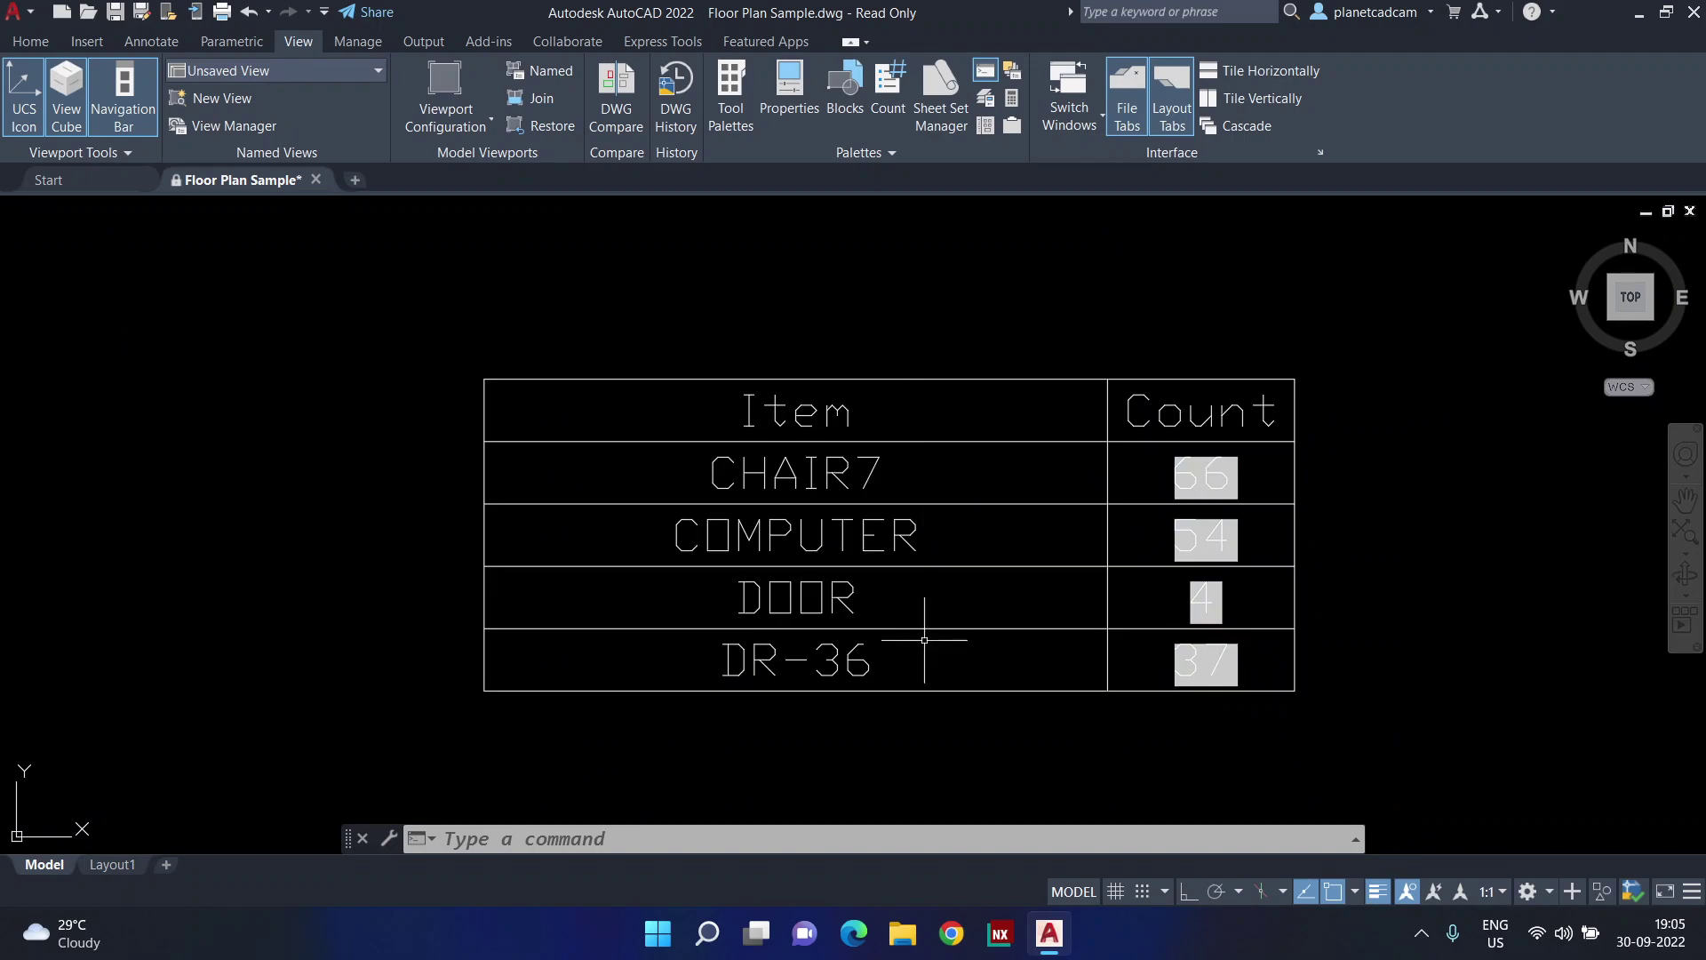
{"action": "scroll", "coordinate": [1157, 489], "scroll_direction": "up", "scroll_amount": 2}
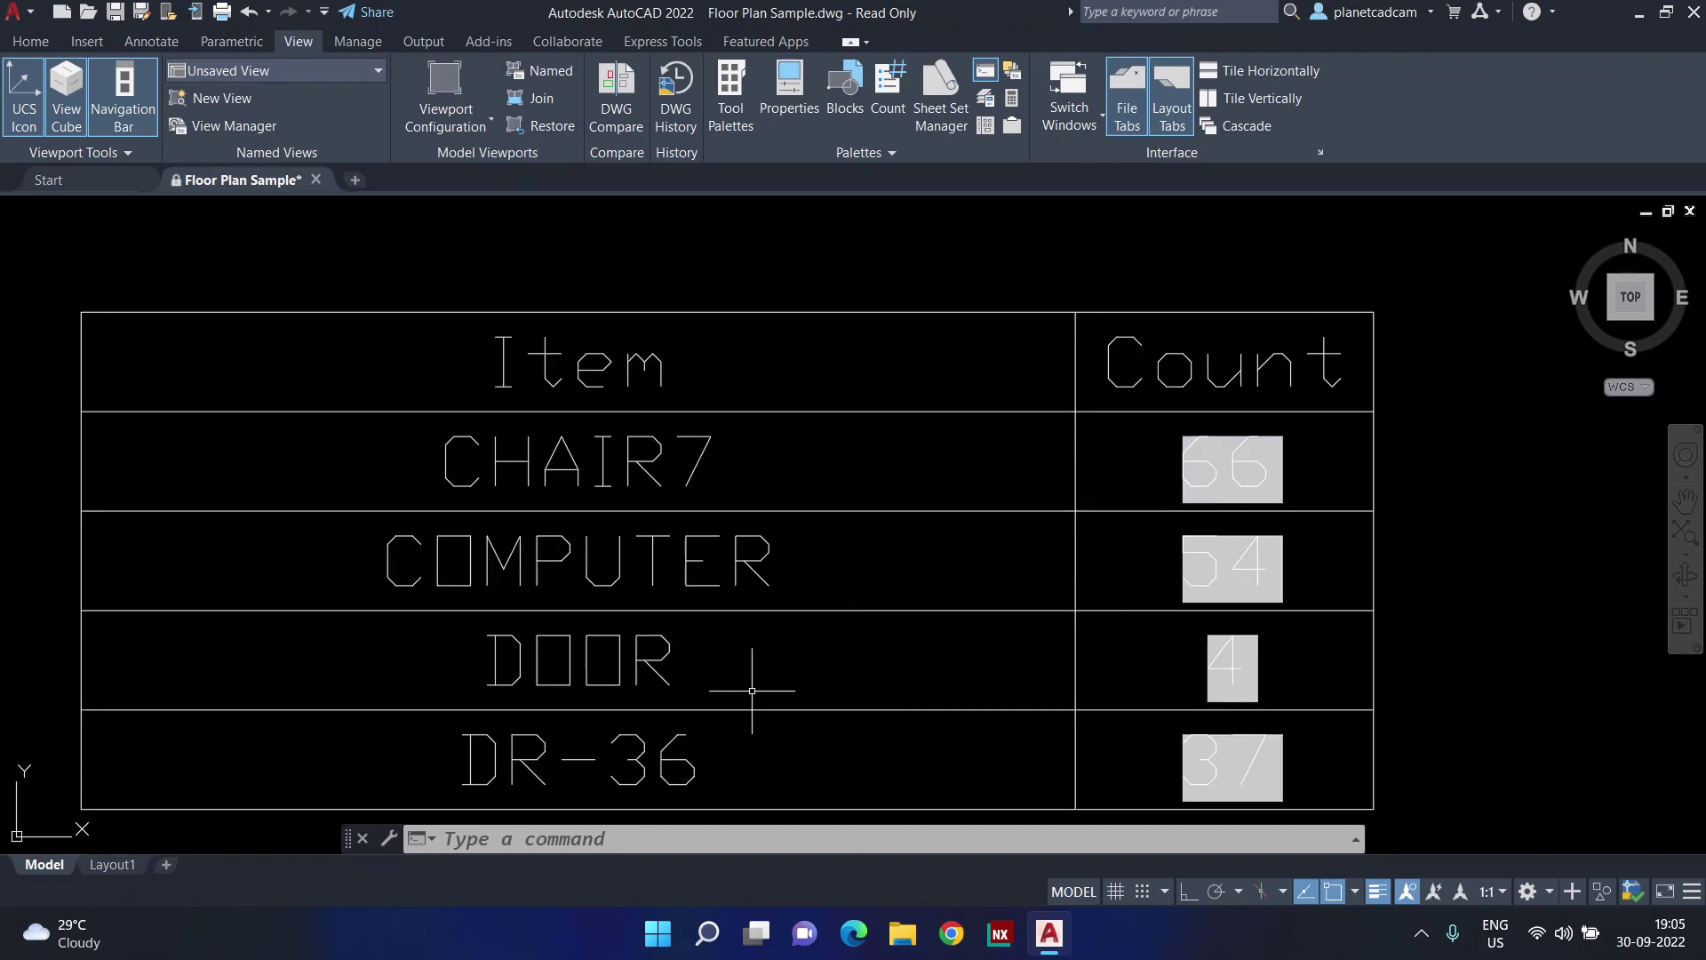
{"action": "scroll", "coordinate": [1156, 667], "scroll_direction": "down", "scroll_amount": 2}
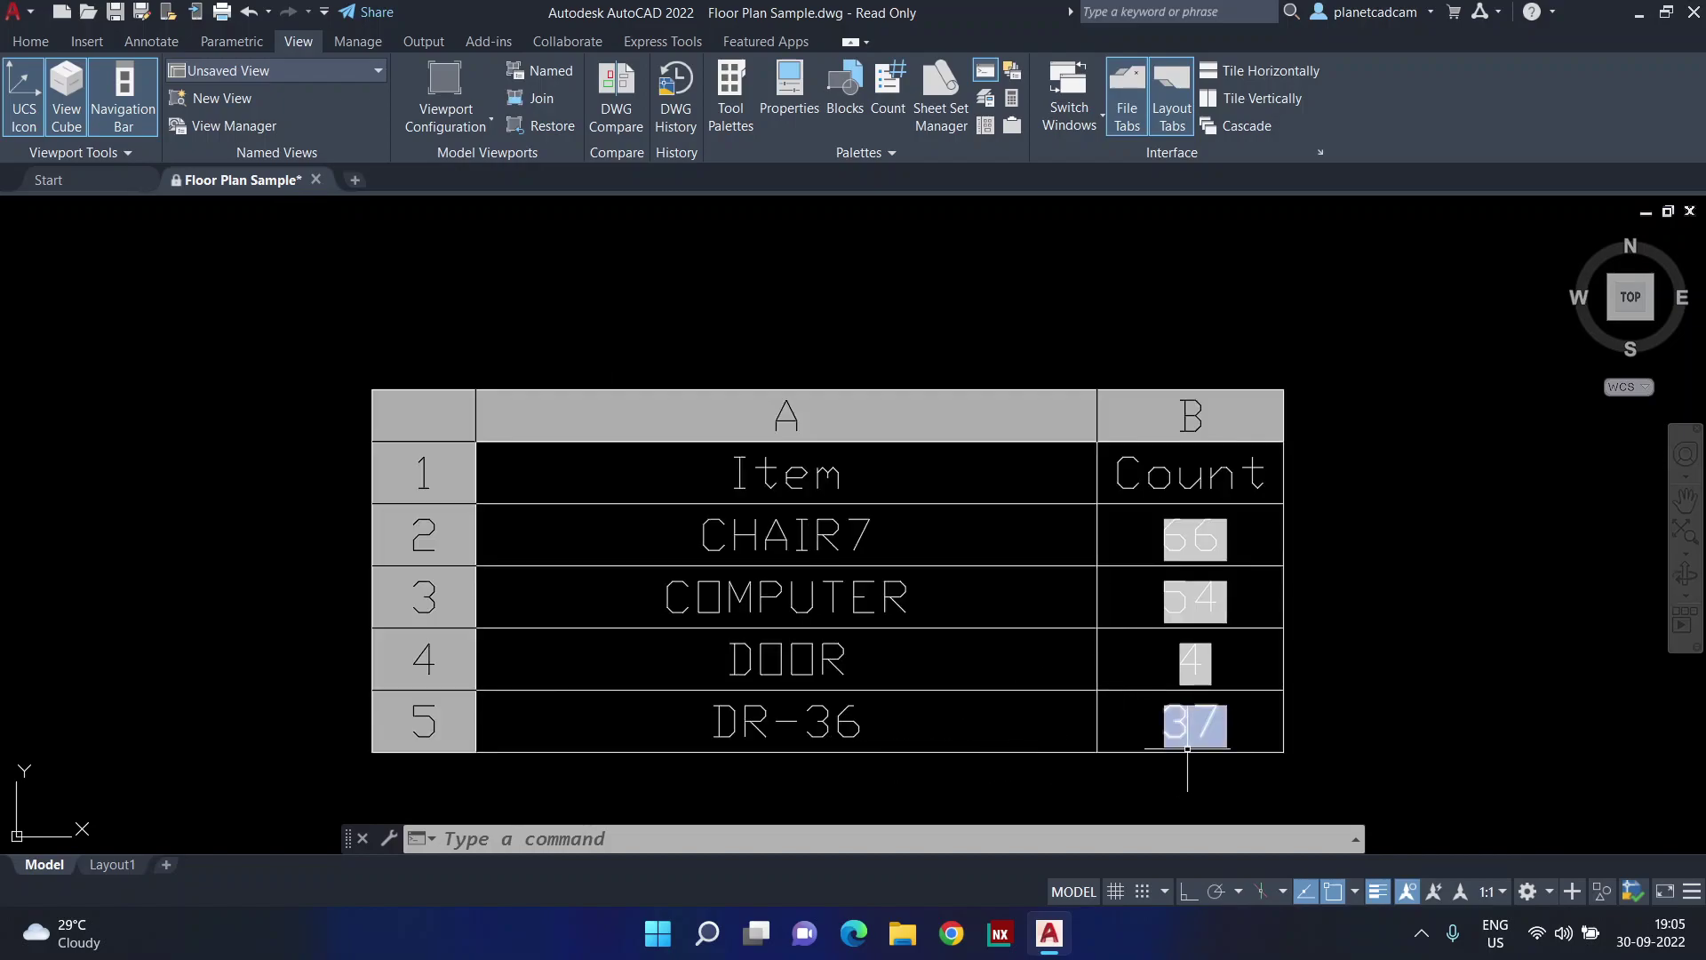
{"action": "scroll", "coordinate": [1192, 750], "scroll_direction": "up", "scroll_amount": 2}
{"action": "scroll", "coordinate": [1188, 627], "scroll_direction": "down", "scroll_amount": 2}
{"action": "scroll", "coordinate": [1136, 658], "scroll_direction": "down", "scroll_amount": 2}
{"action": "scroll", "coordinate": [1146, 675], "scroll_direction": "down", "scroll_amount": 2}
{"action": "scroll", "coordinate": [620, 556], "scroll_direction": "down", "scroll_amount": 3}
{"action": "scroll", "coordinate": [754, 586], "scroll_direction": "down", "scroll_amount": 2}
{"action": "scroll", "coordinate": [825, 629], "scroll_direction": "down", "scroll_amount": 1}
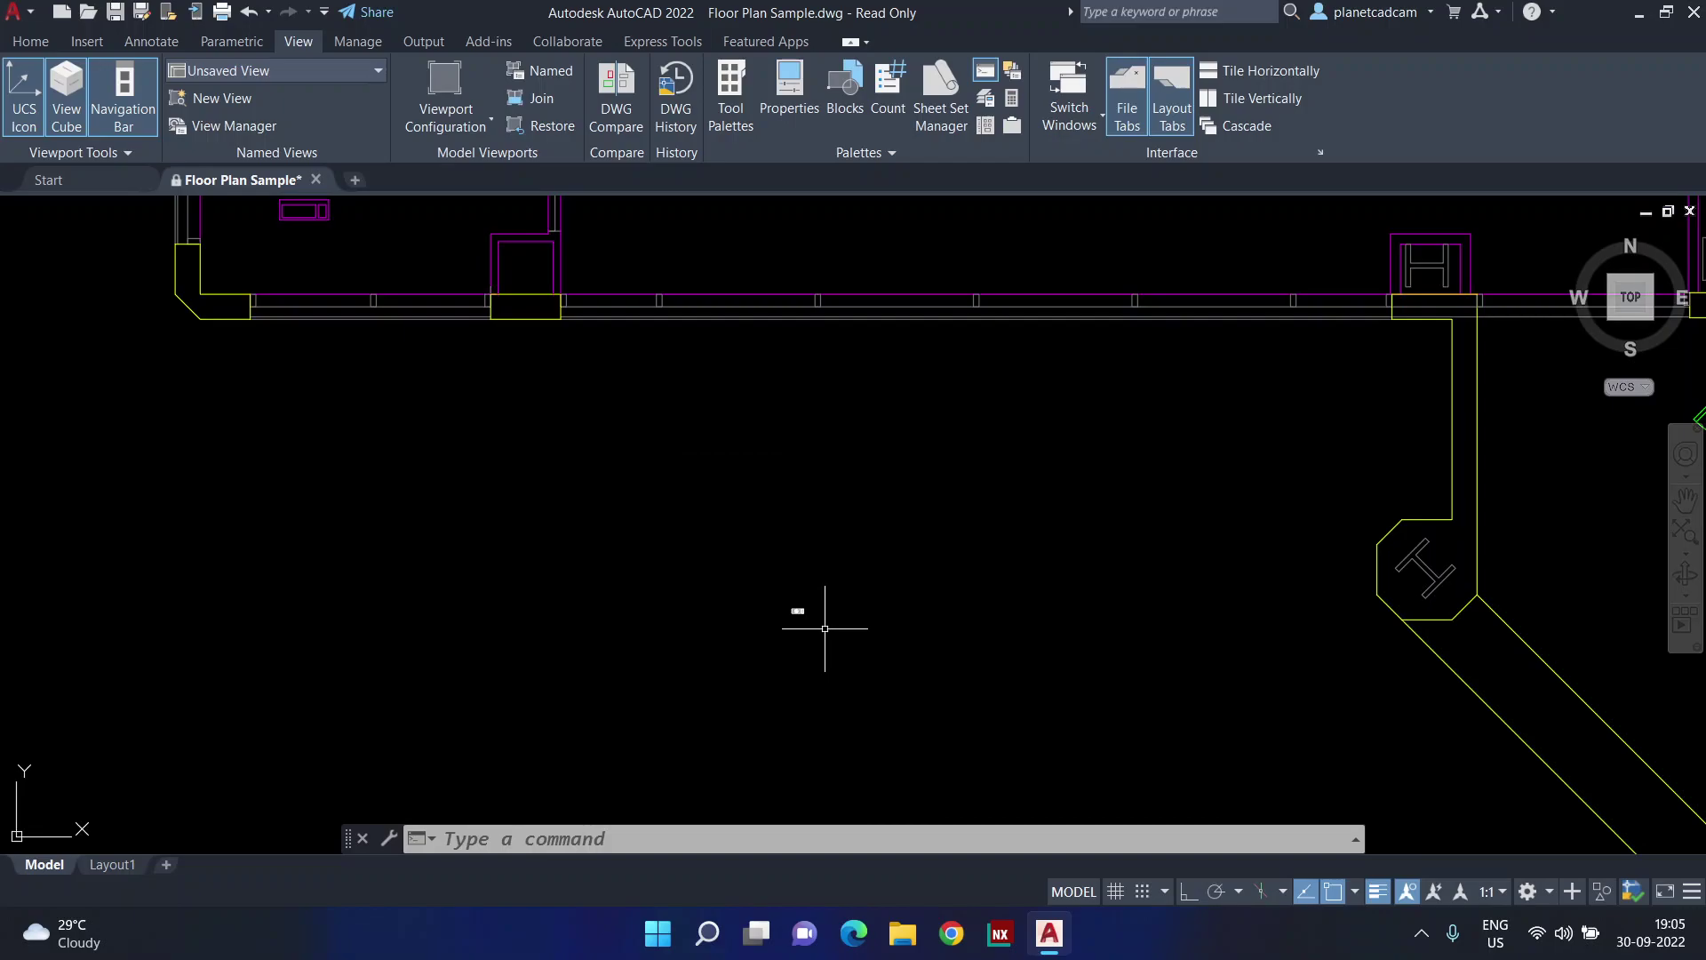
{"action": "scroll", "coordinate": [825, 629], "scroll_direction": "down", "scroll_amount": 3}
{"action": "scroll", "coordinate": [822, 634], "scroll_direction": "up", "scroll_amount": 10}
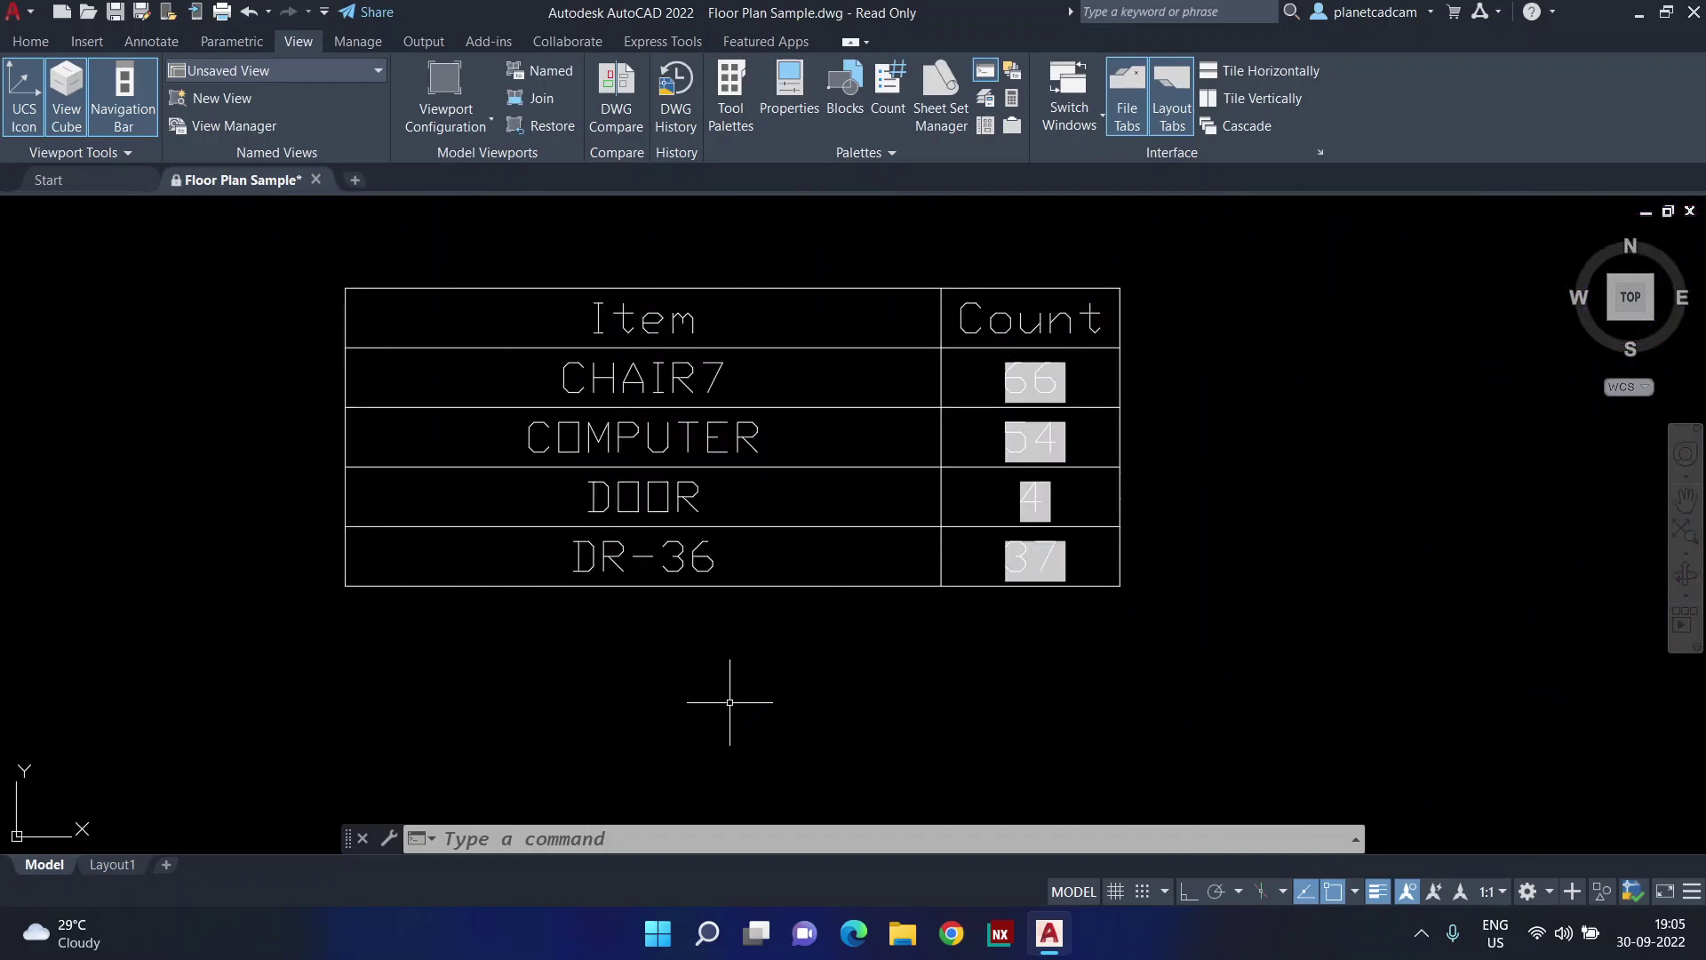
{"action": "scroll", "coordinate": [729, 702], "scroll_direction": "down", "scroll_amount": 1}
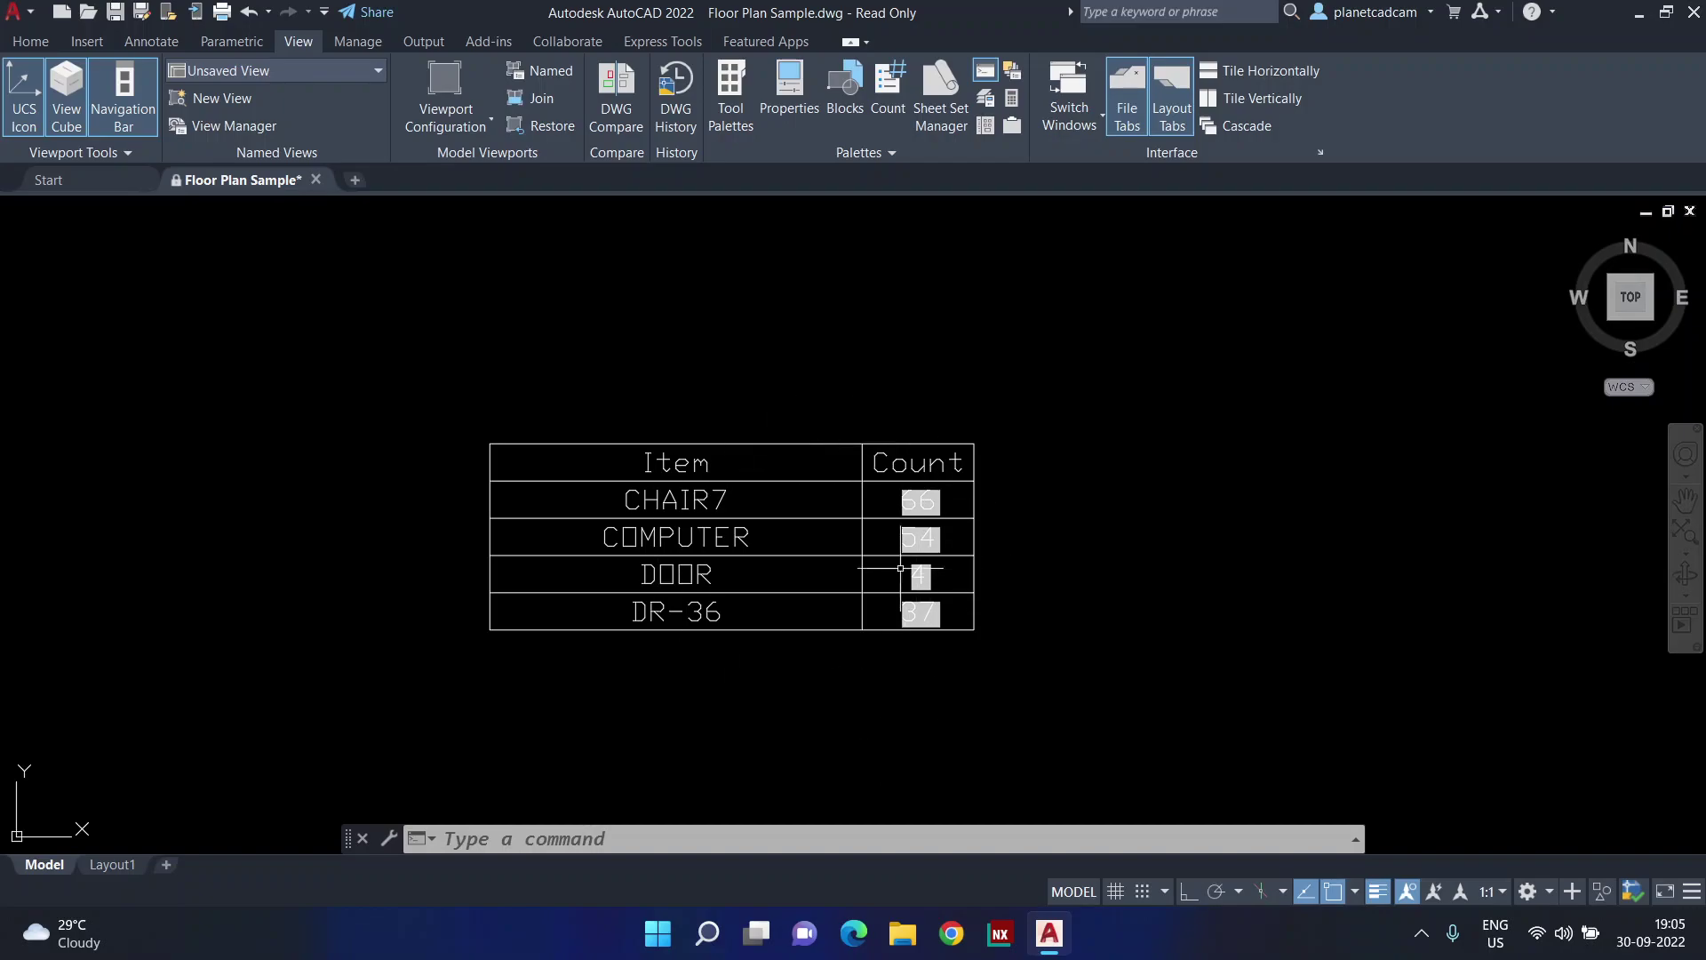
Start a plot with the AutoCAD PDF (High Quality Print).pc3 plotter on ISO A2 (420.00 x 594.00 MM) paper
{"action": "key", "text": "ctrl+p"}
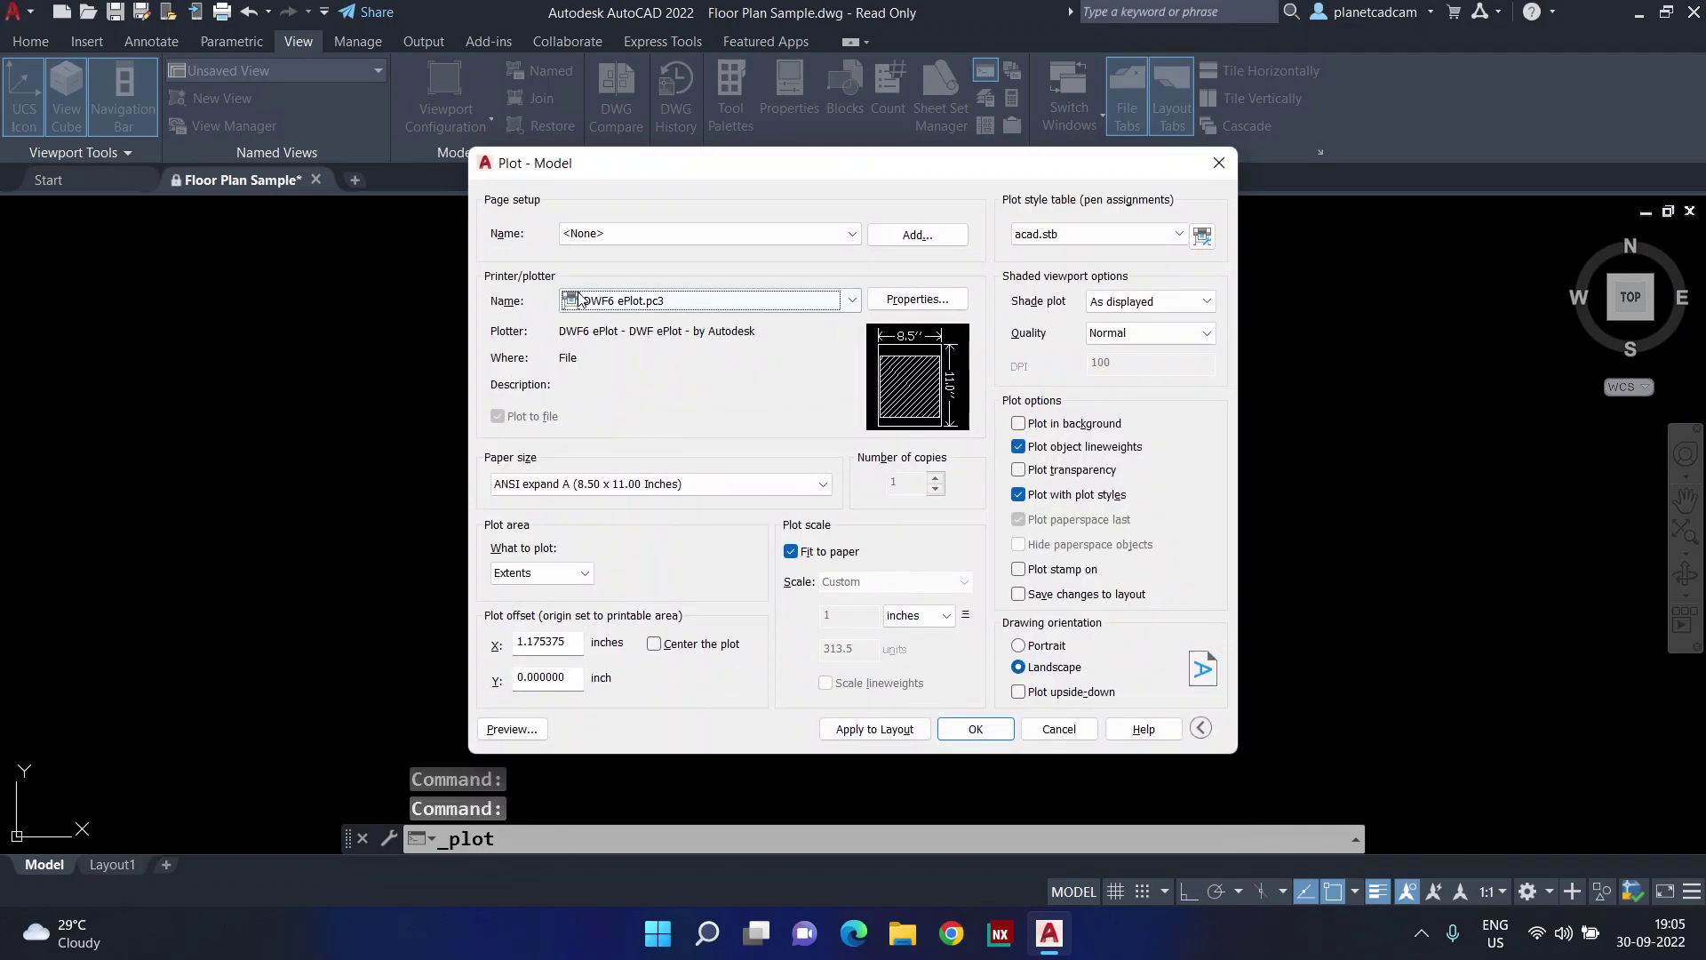
{"action": "left_click", "coordinate": [601, 303]}
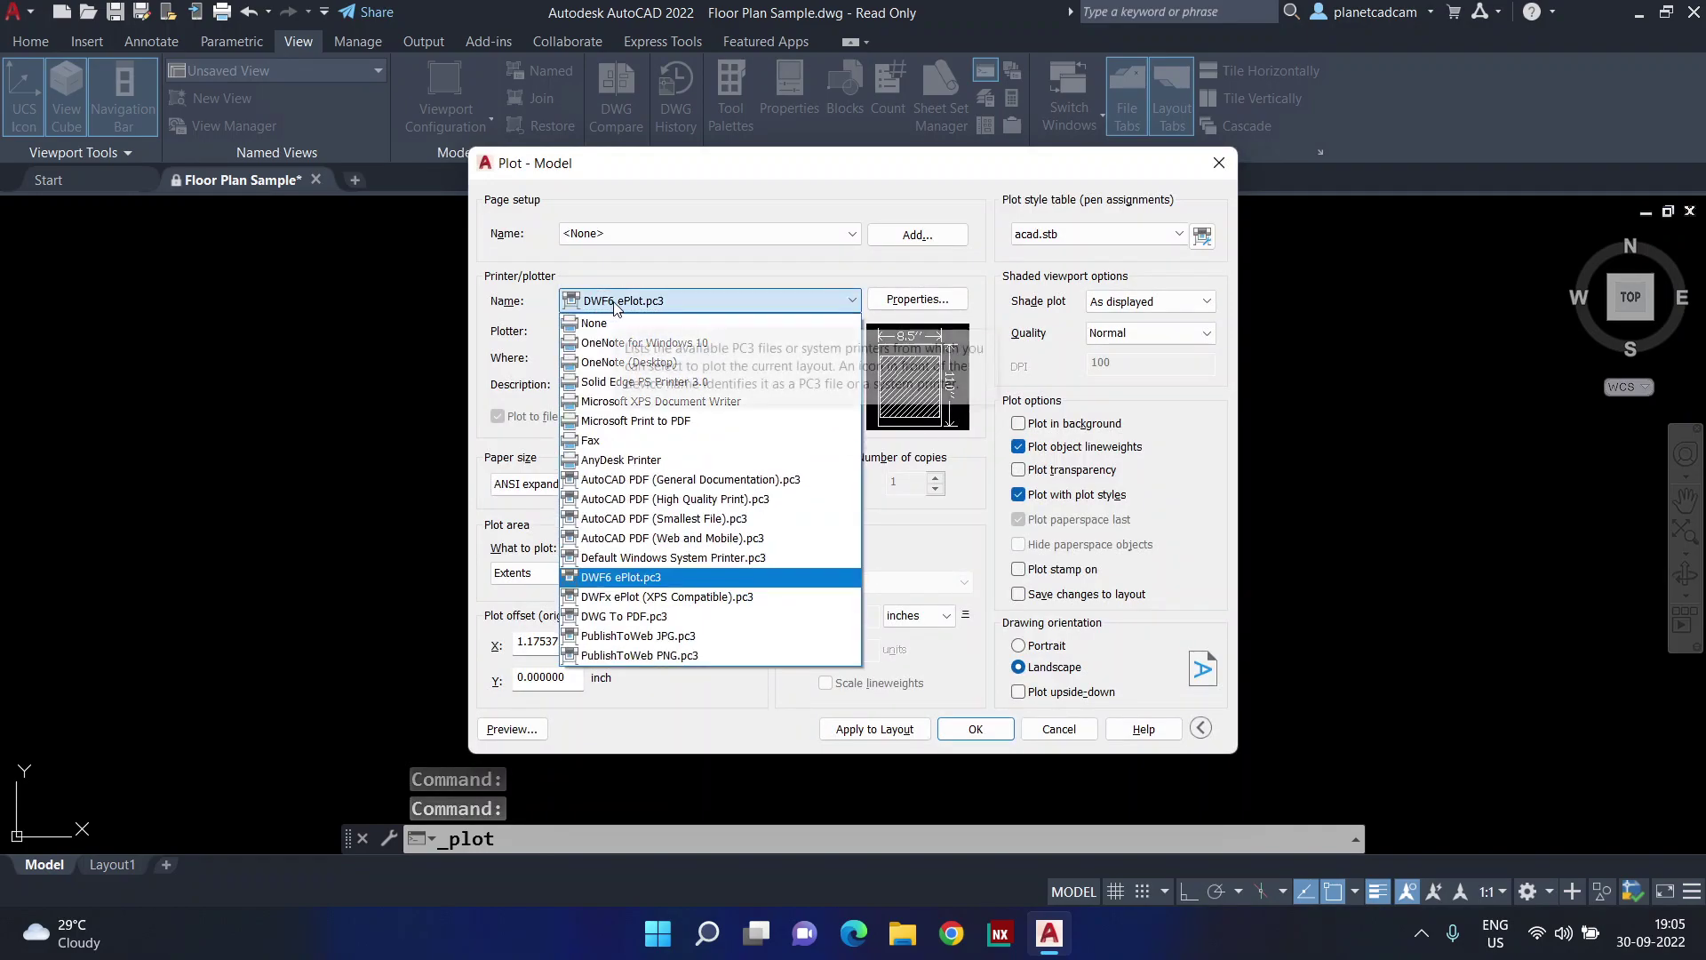
{"action": "left_click", "coordinate": [643, 501]}
{"action": "left_click", "coordinate": [595, 495]}
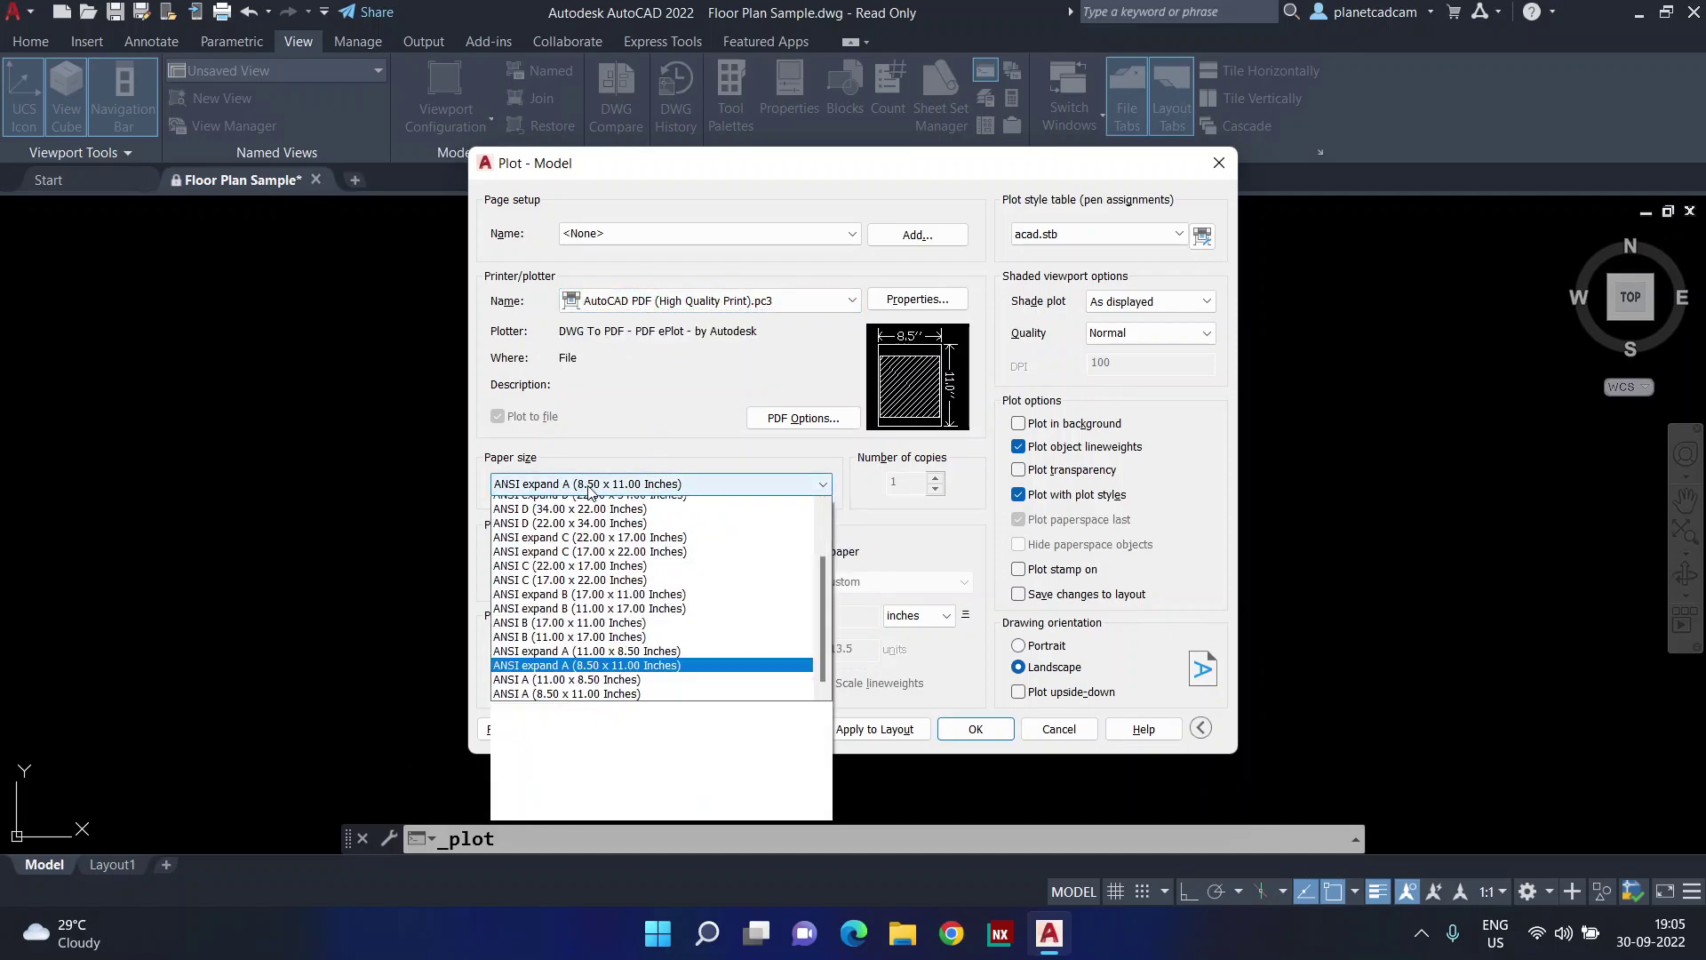
{"action": "scroll", "coordinate": [584, 635], "scroll_direction": "up", "scroll_amount": 4}
{"action": "scroll", "coordinate": [584, 635], "scroll_direction": "up", "scroll_amount": 3}
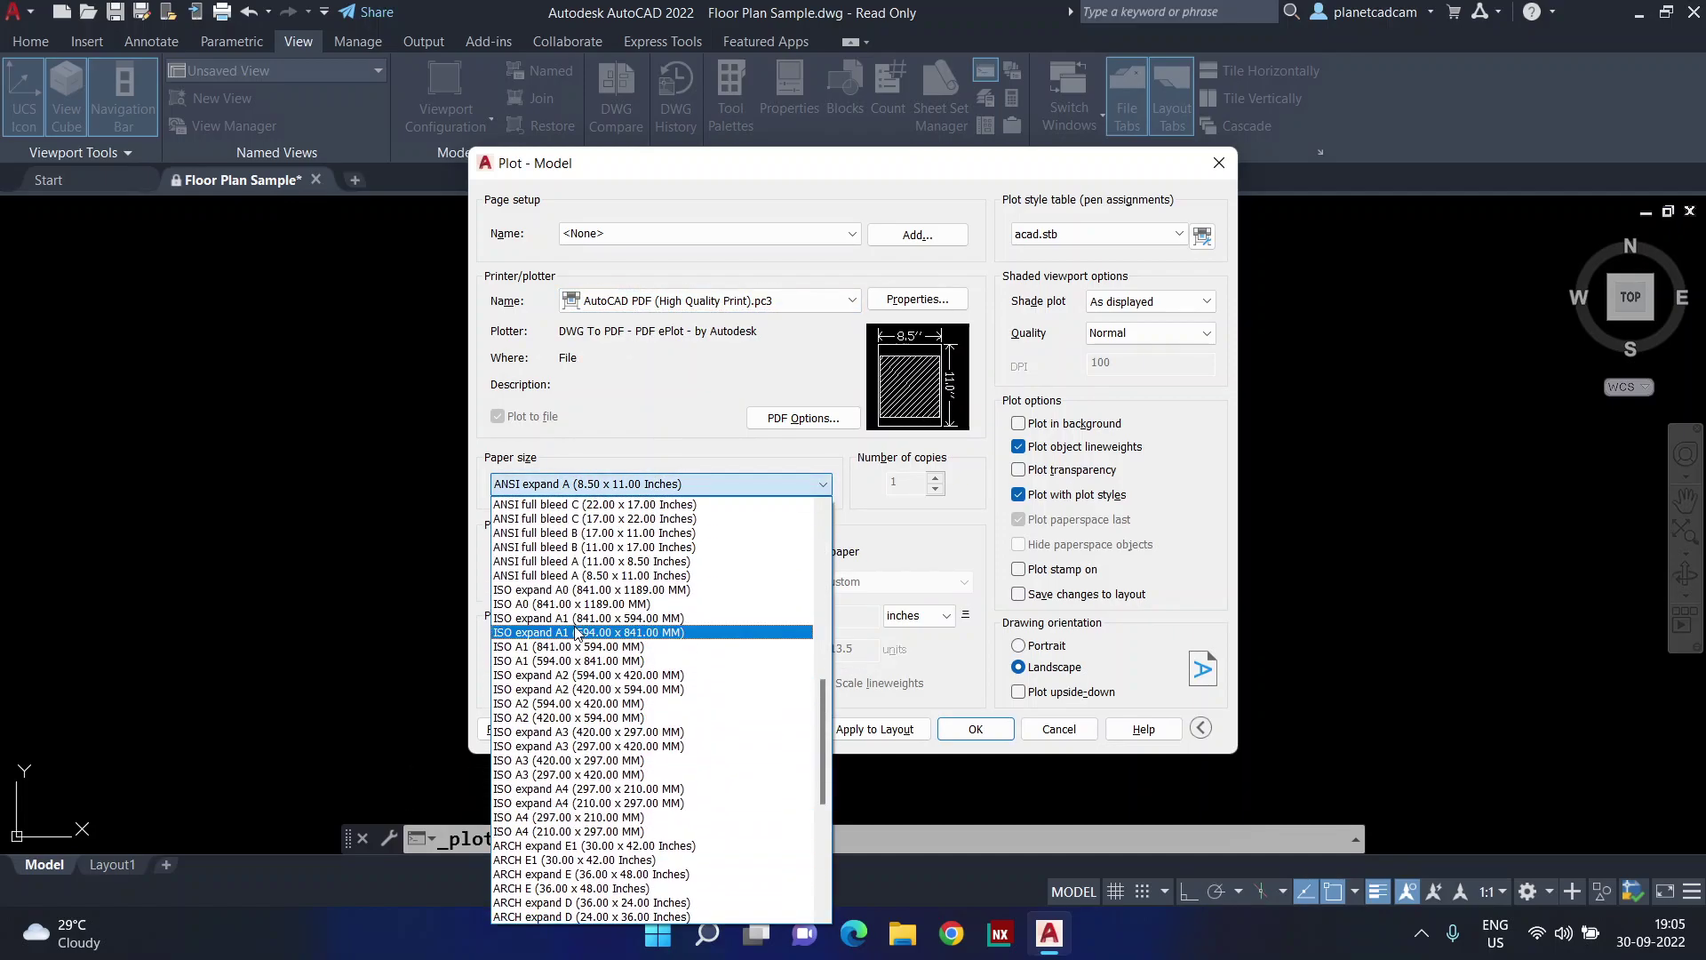
{"action": "left_click", "coordinate": [548, 717]}
Set the plot area to a window enclosing the whole count table from corner to corner
{"action": "left_click", "coordinate": [556, 573]}
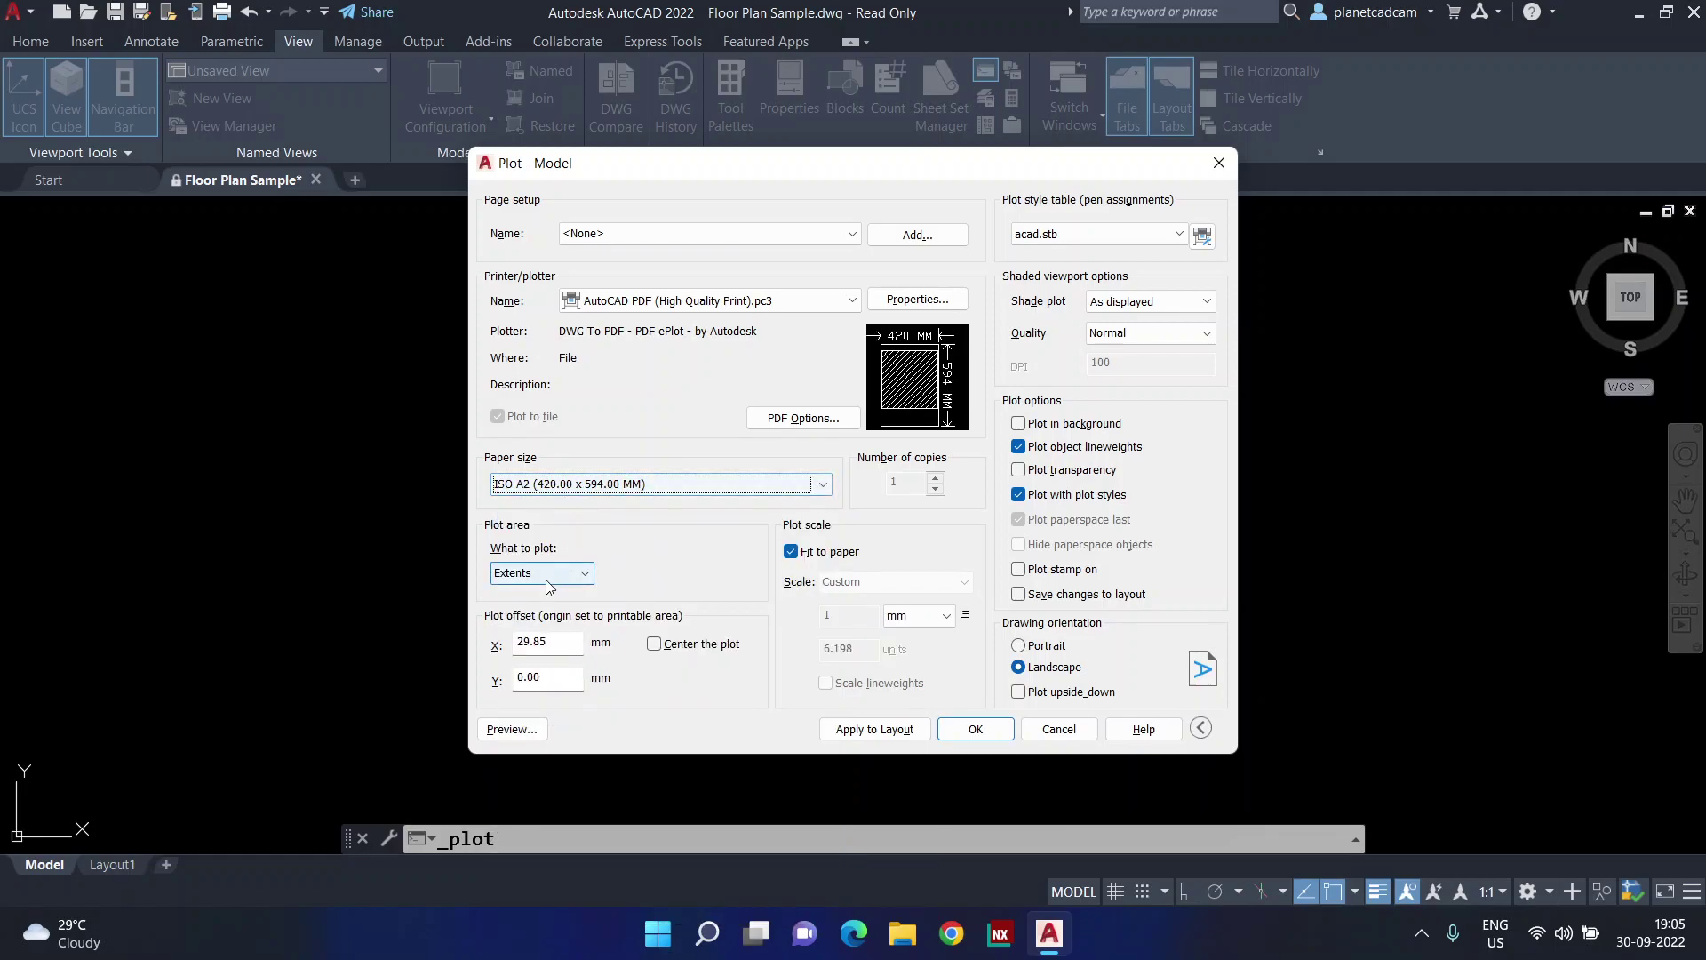
{"action": "left_click", "coordinate": [545, 574]}
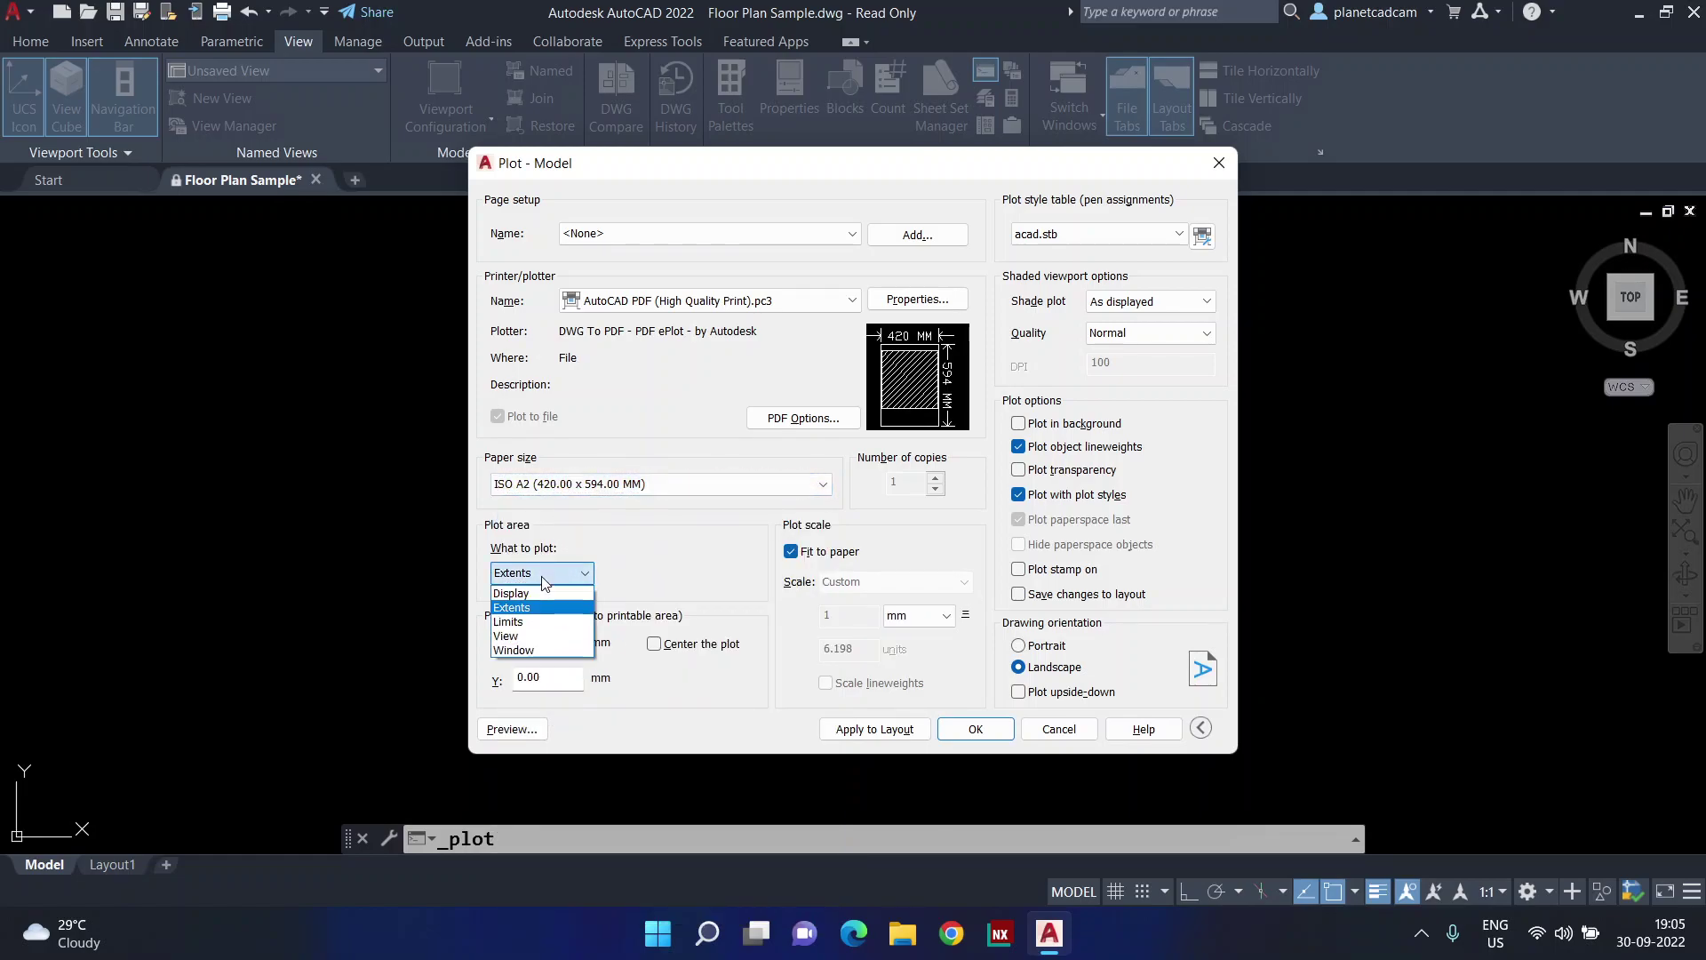
{"action": "left_click", "coordinate": [535, 651]}
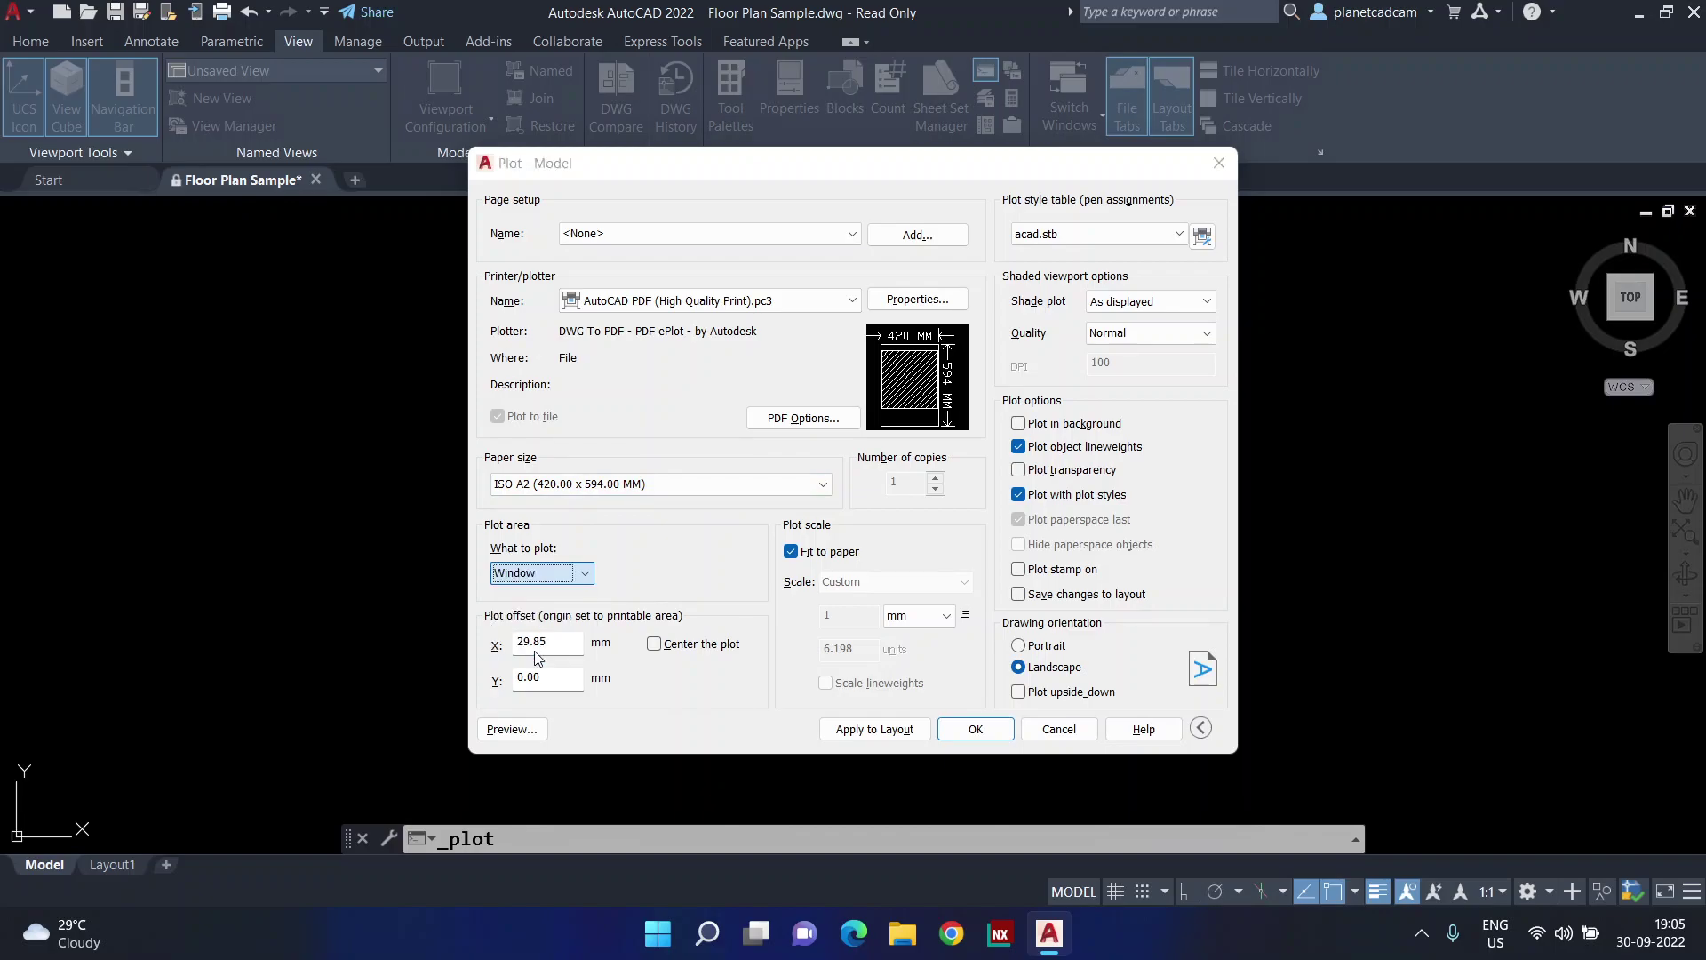
{"action": "left_click", "coordinate": [494, 450]}
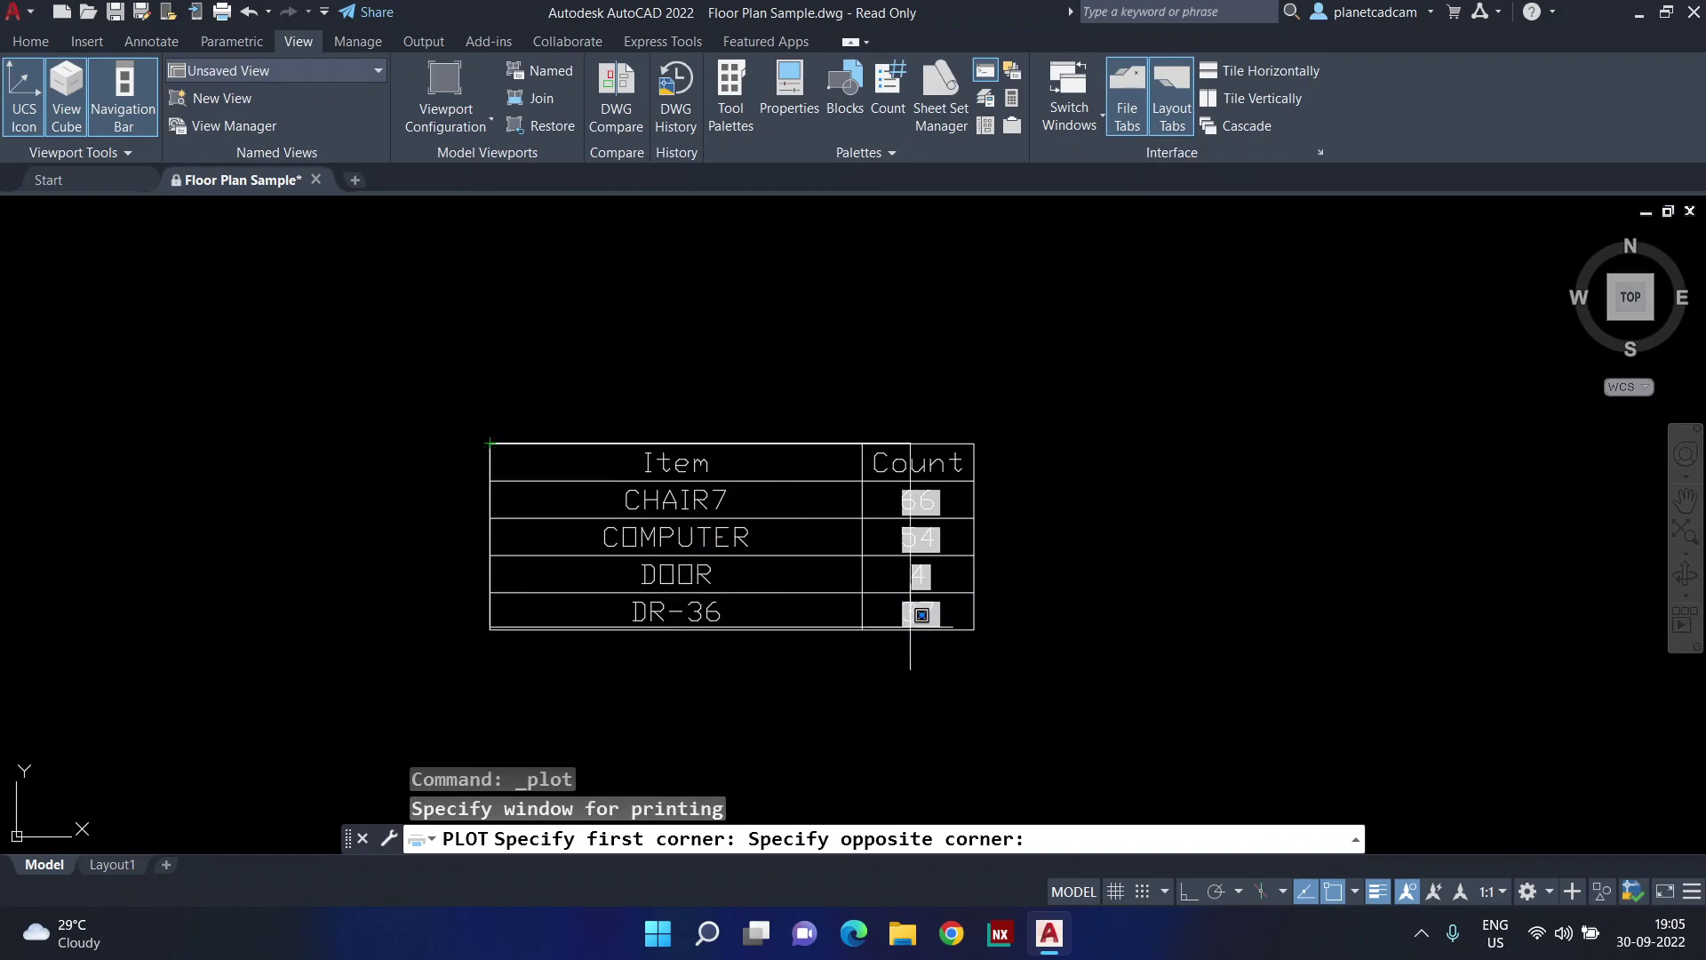
{"action": "left_click", "coordinate": [976, 633]}
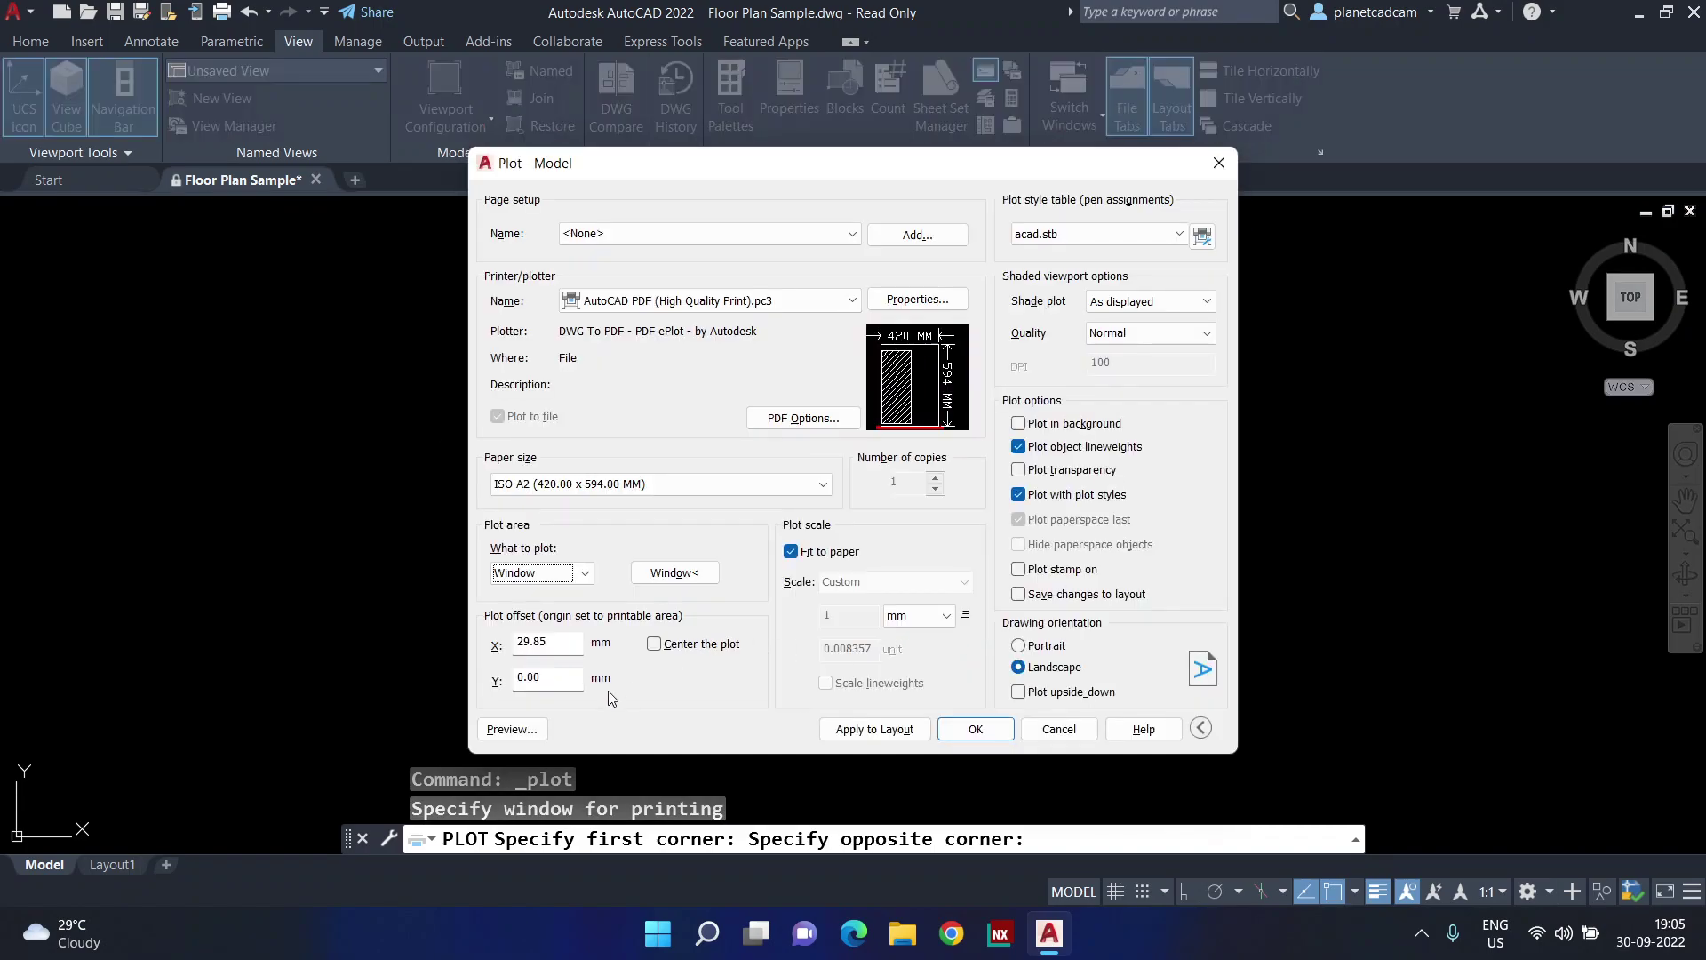
Preview the count table plot and center the plot on the paper
{"action": "left_click", "coordinate": [513, 728]}
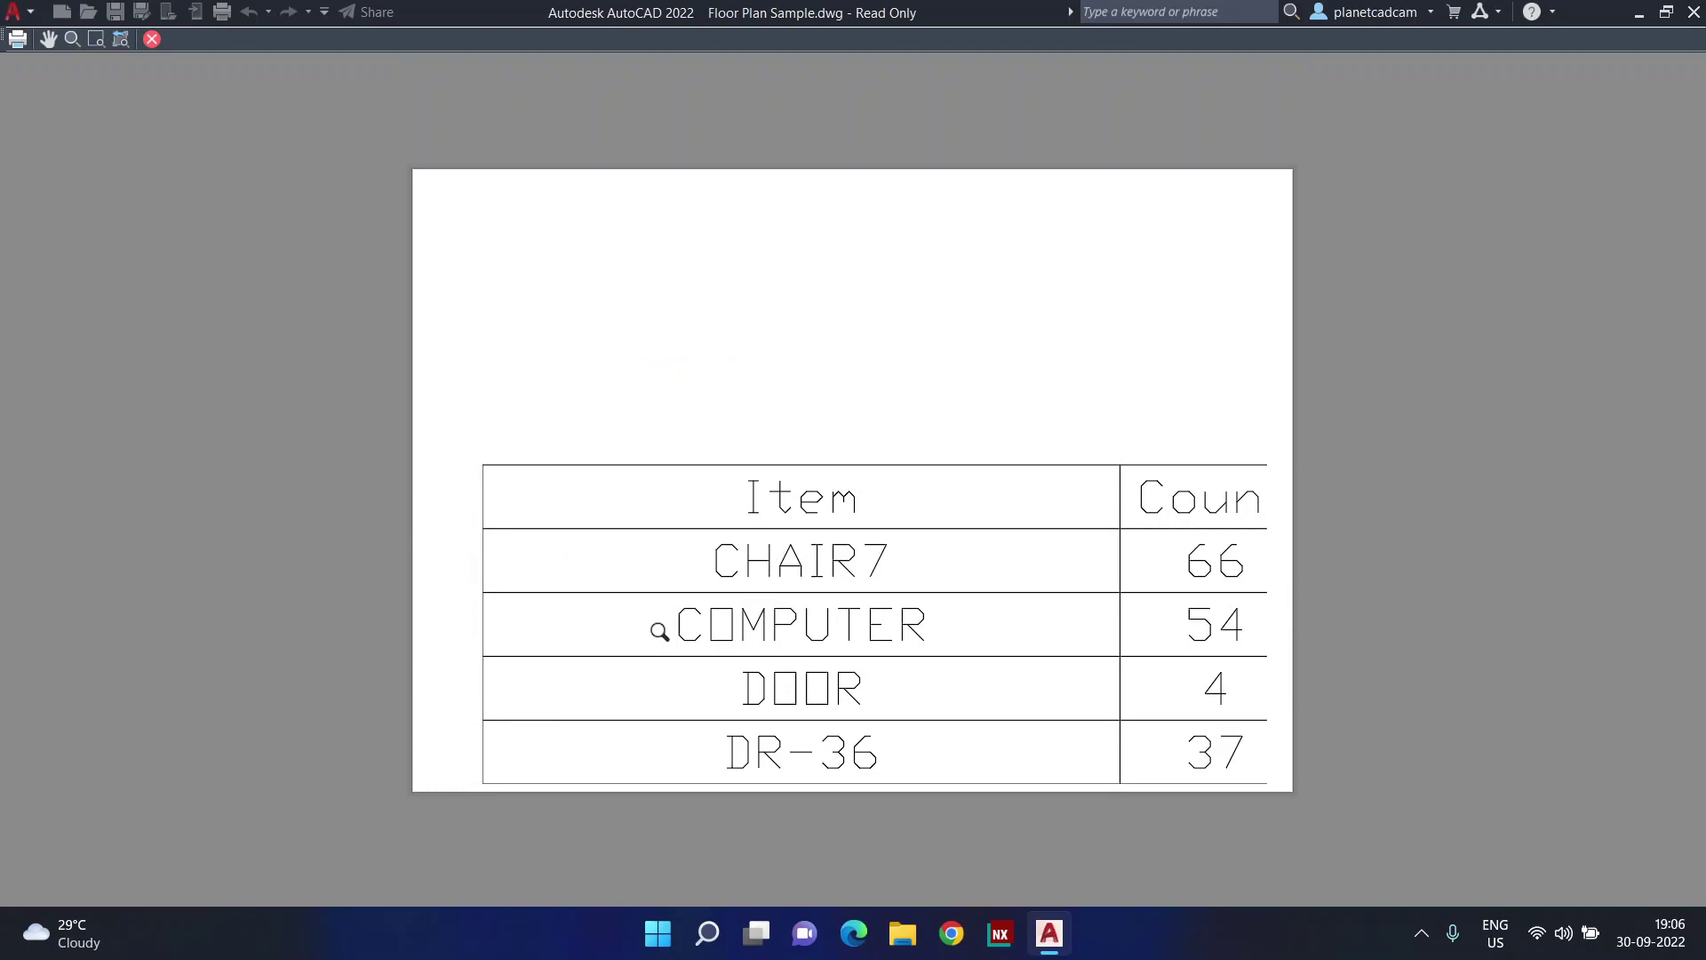
{"action": "key", "text": "Escape"}
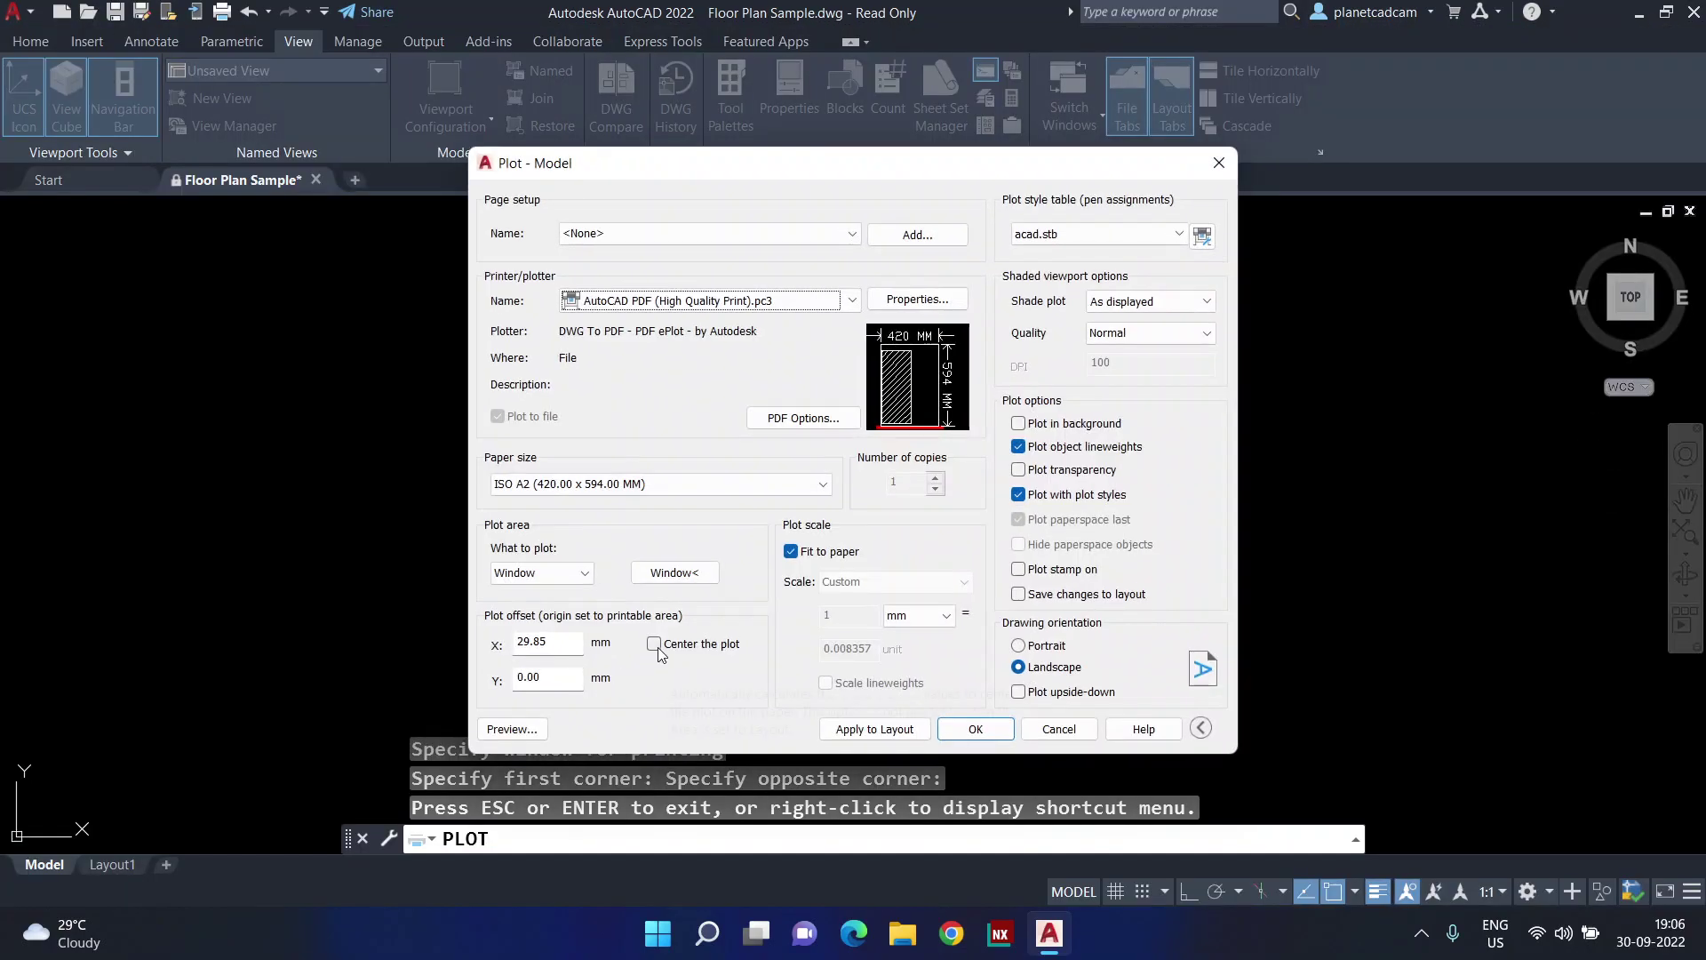
{"action": "left_click", "coordinate": [655, 645]}
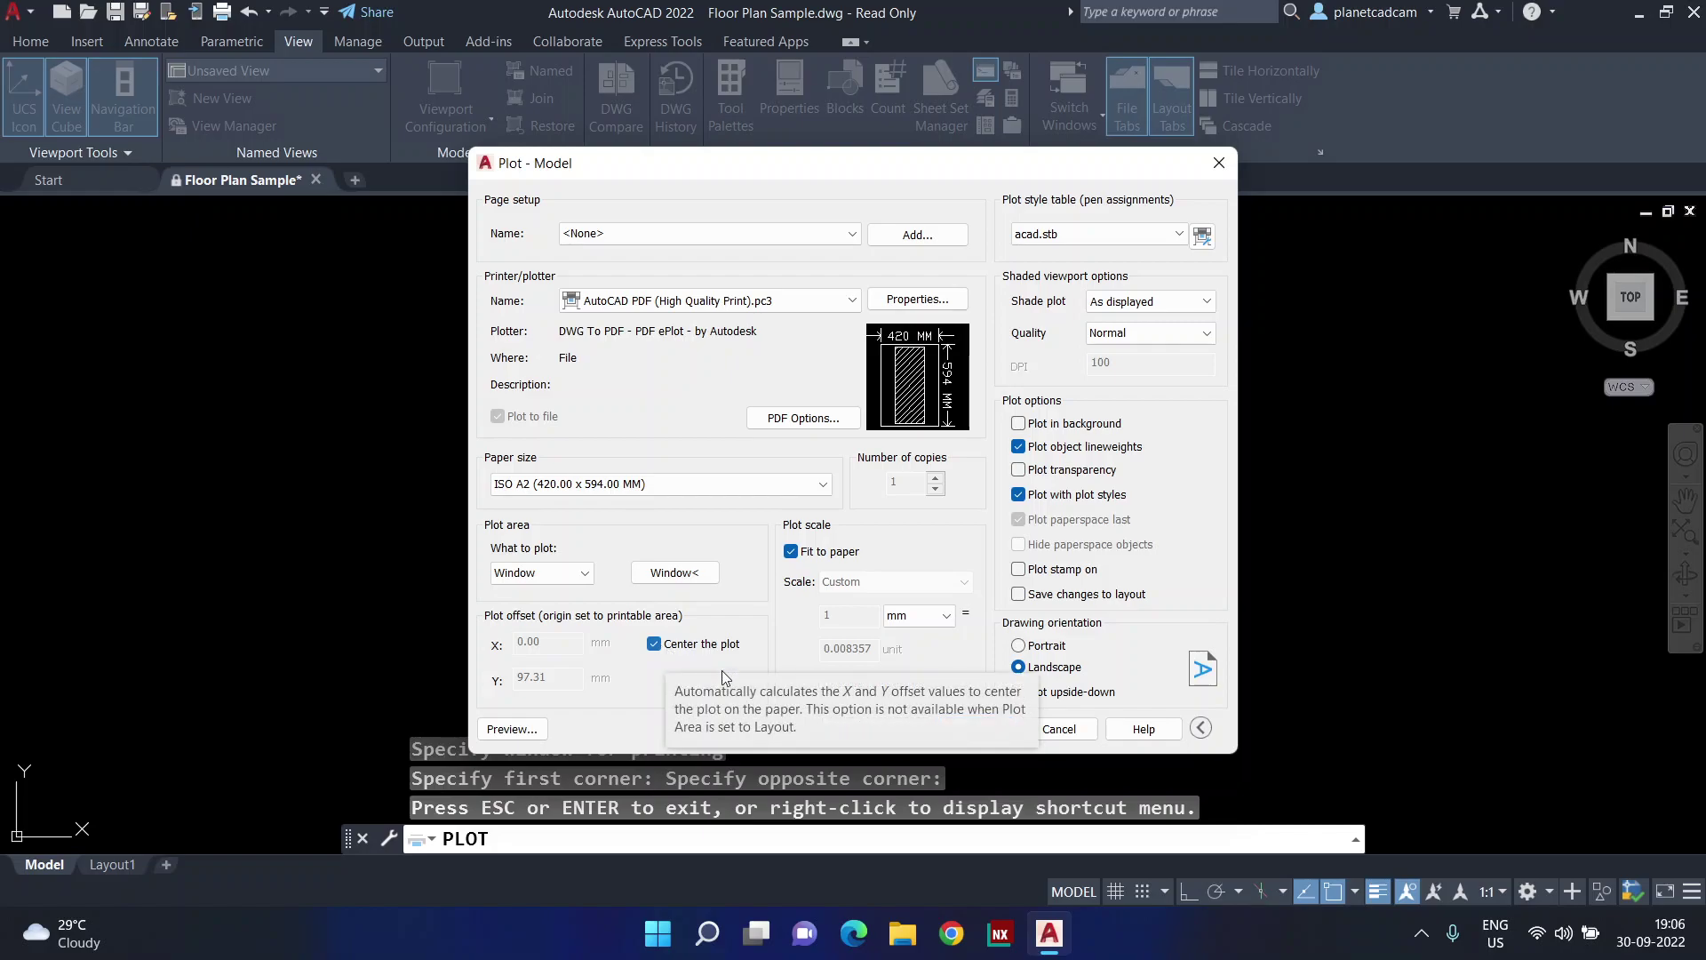
Plot the count table to Floor Plan Sample-Model.pdf on the Desktop and inspect the table in the PDF
{"action": "left_click", "coordinate": [995, 729]}
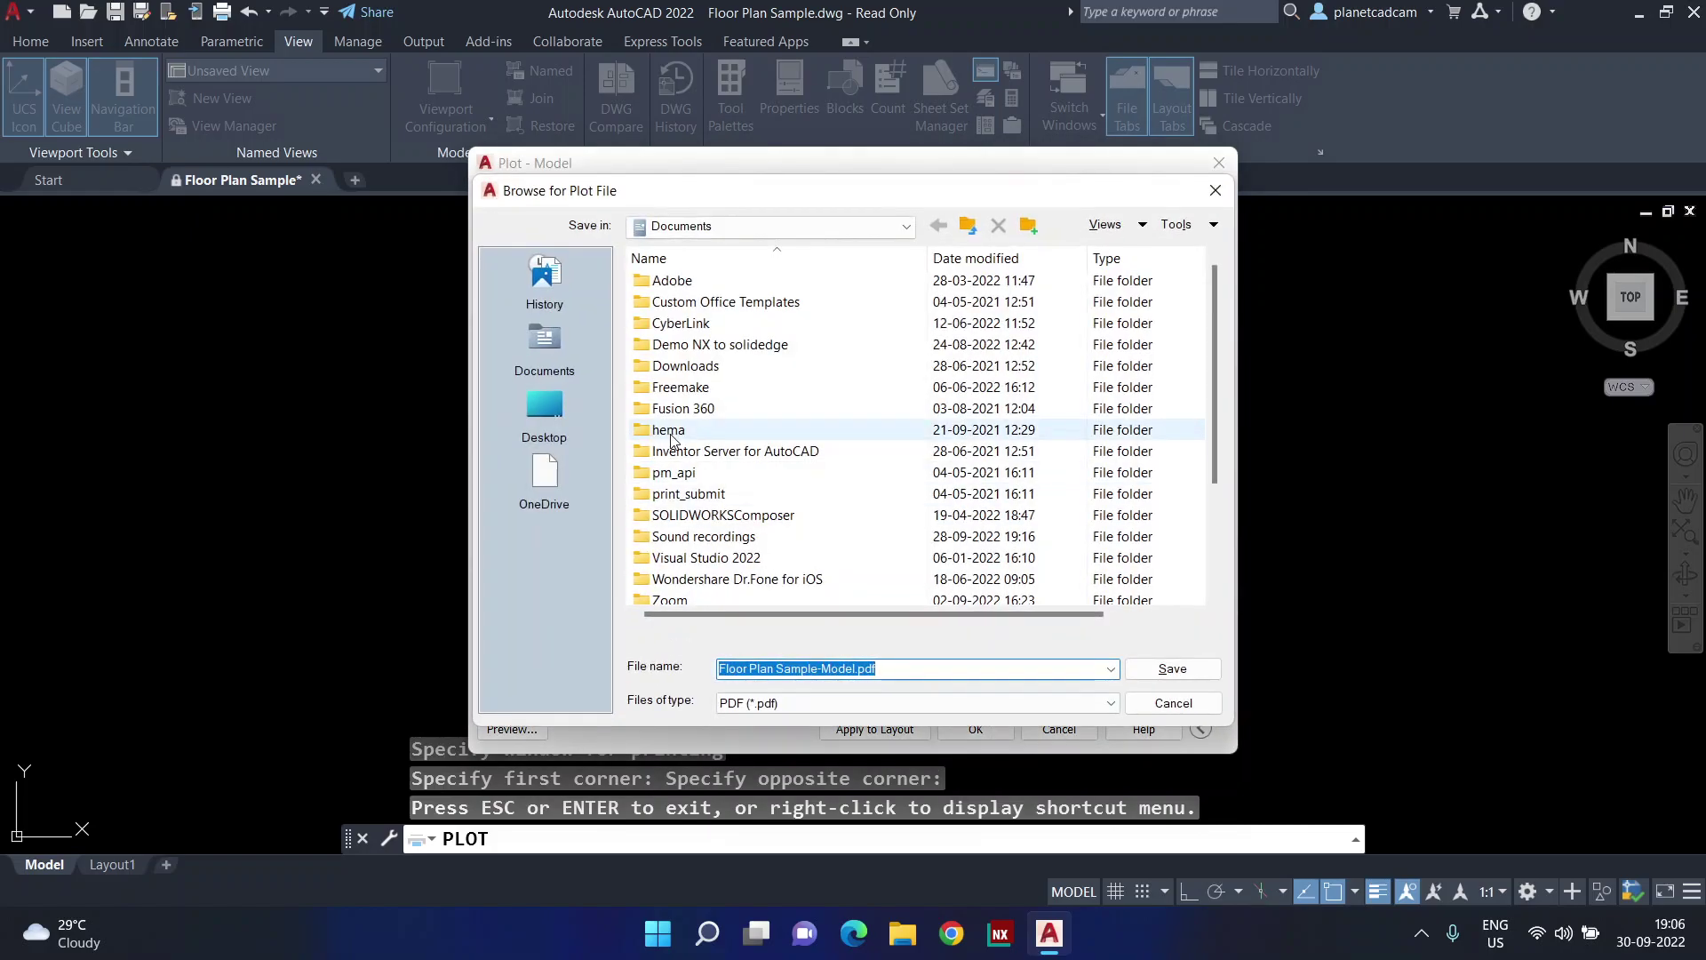
{"action": "left_click", "coordinate": [551, 418]}
{"action": "left_click", "coordinate": [1152, 672]}
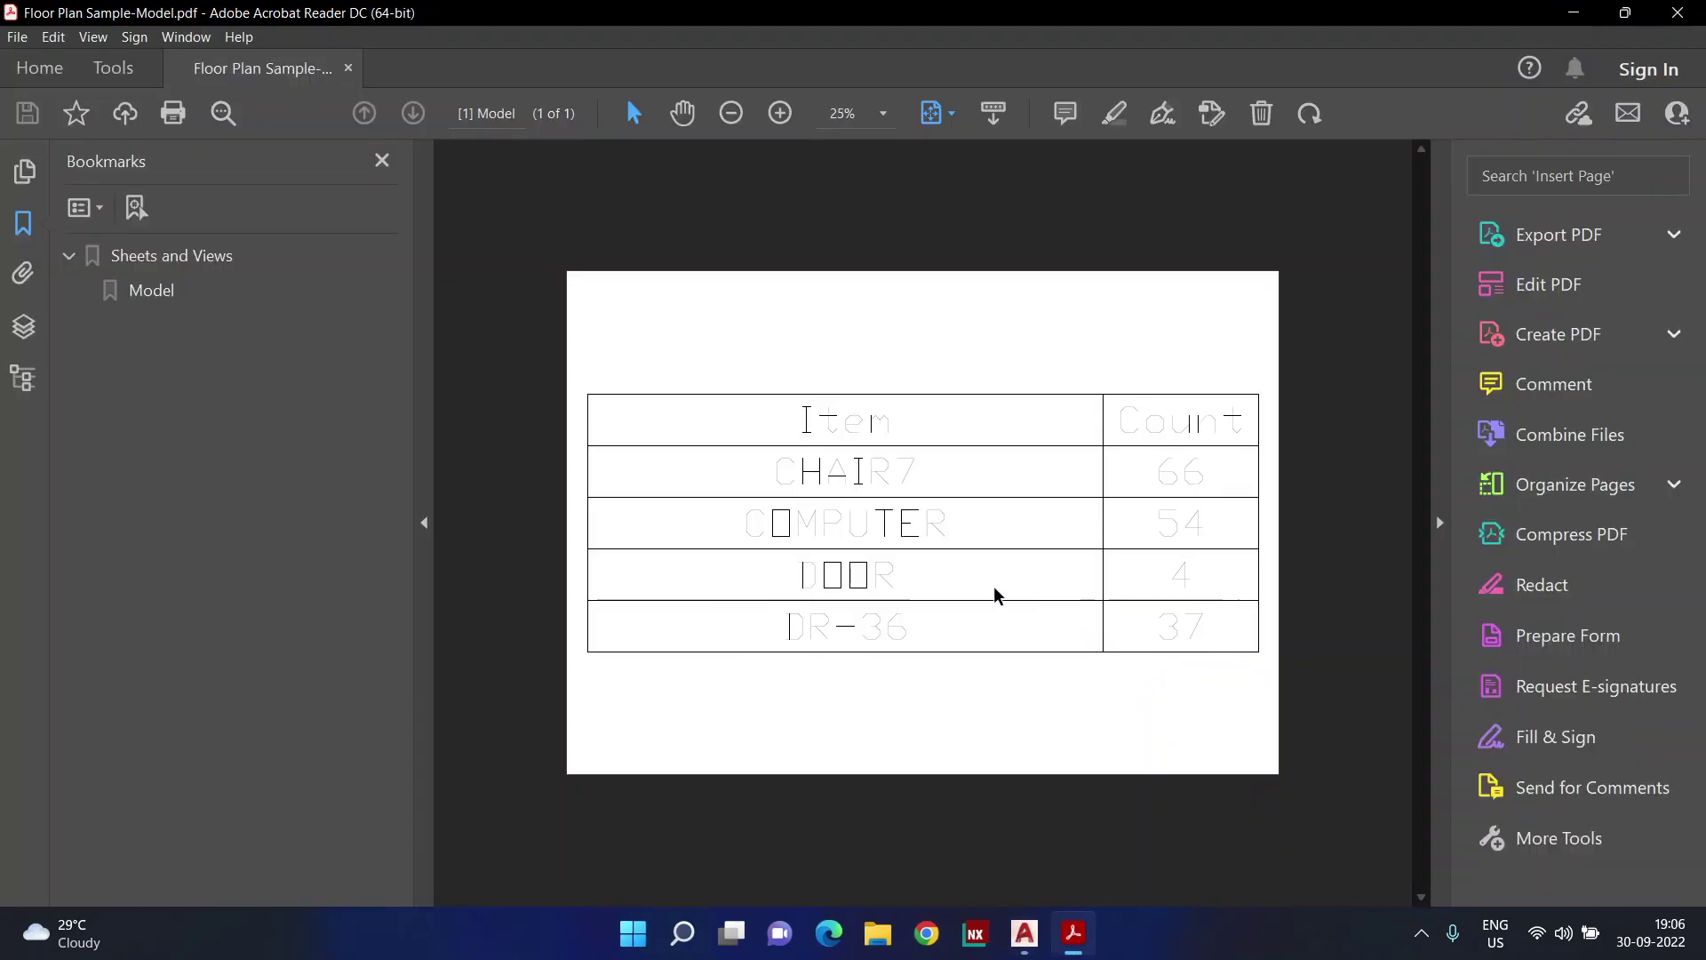
{"action": "scroll", "coordinate": [991, 592], "scroll_direction": "up", "scroll_amount": 1, "text": "ctrl"}
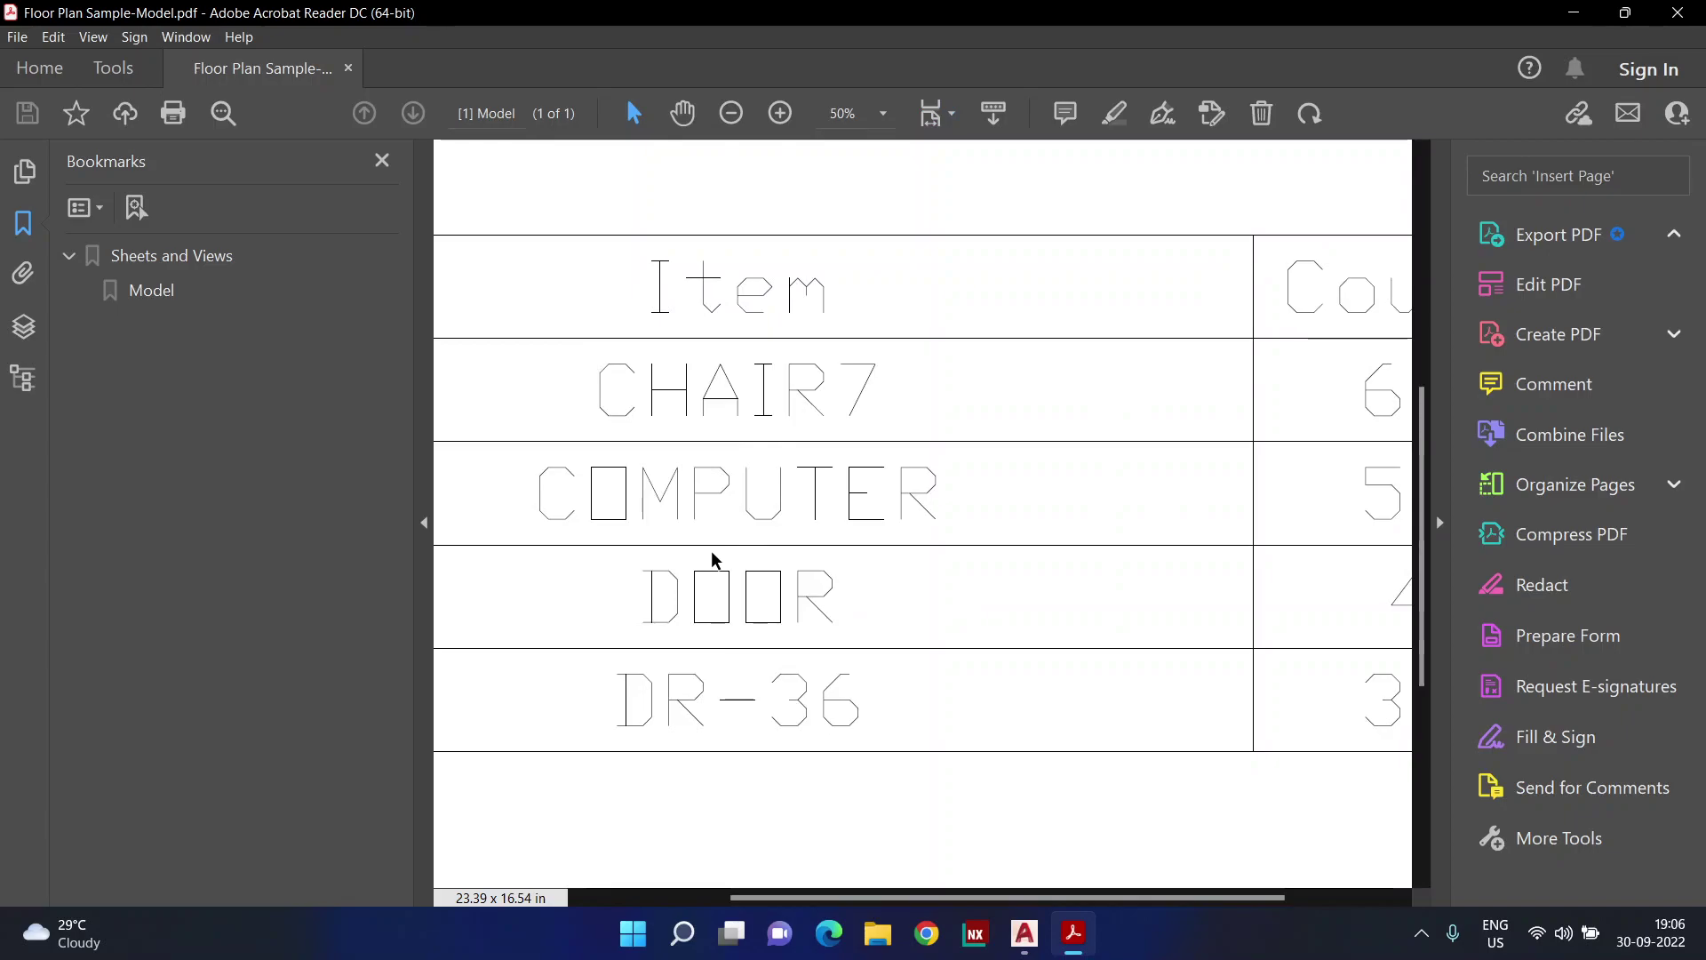
{"action": "scroll", "coordinate": [716, 594], "scroll_direction": "down", "scroll_amount": 2, "text": "ctrl"}
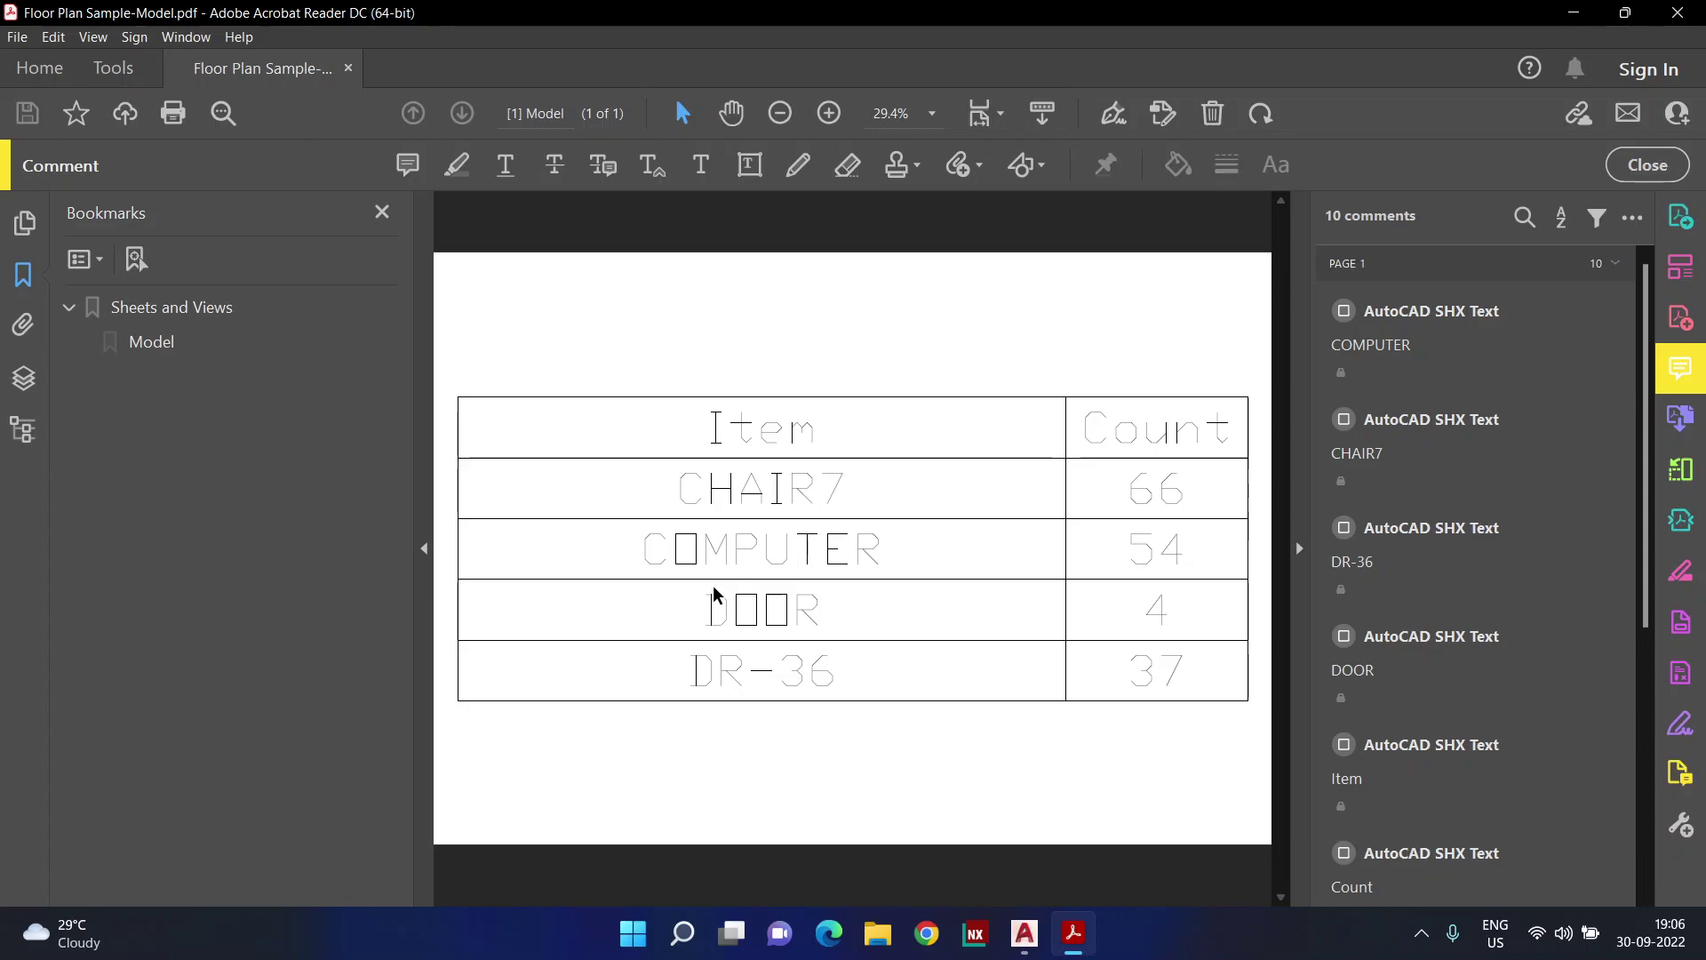
{"action": "left_click", "coordinate": [1421, 933]}
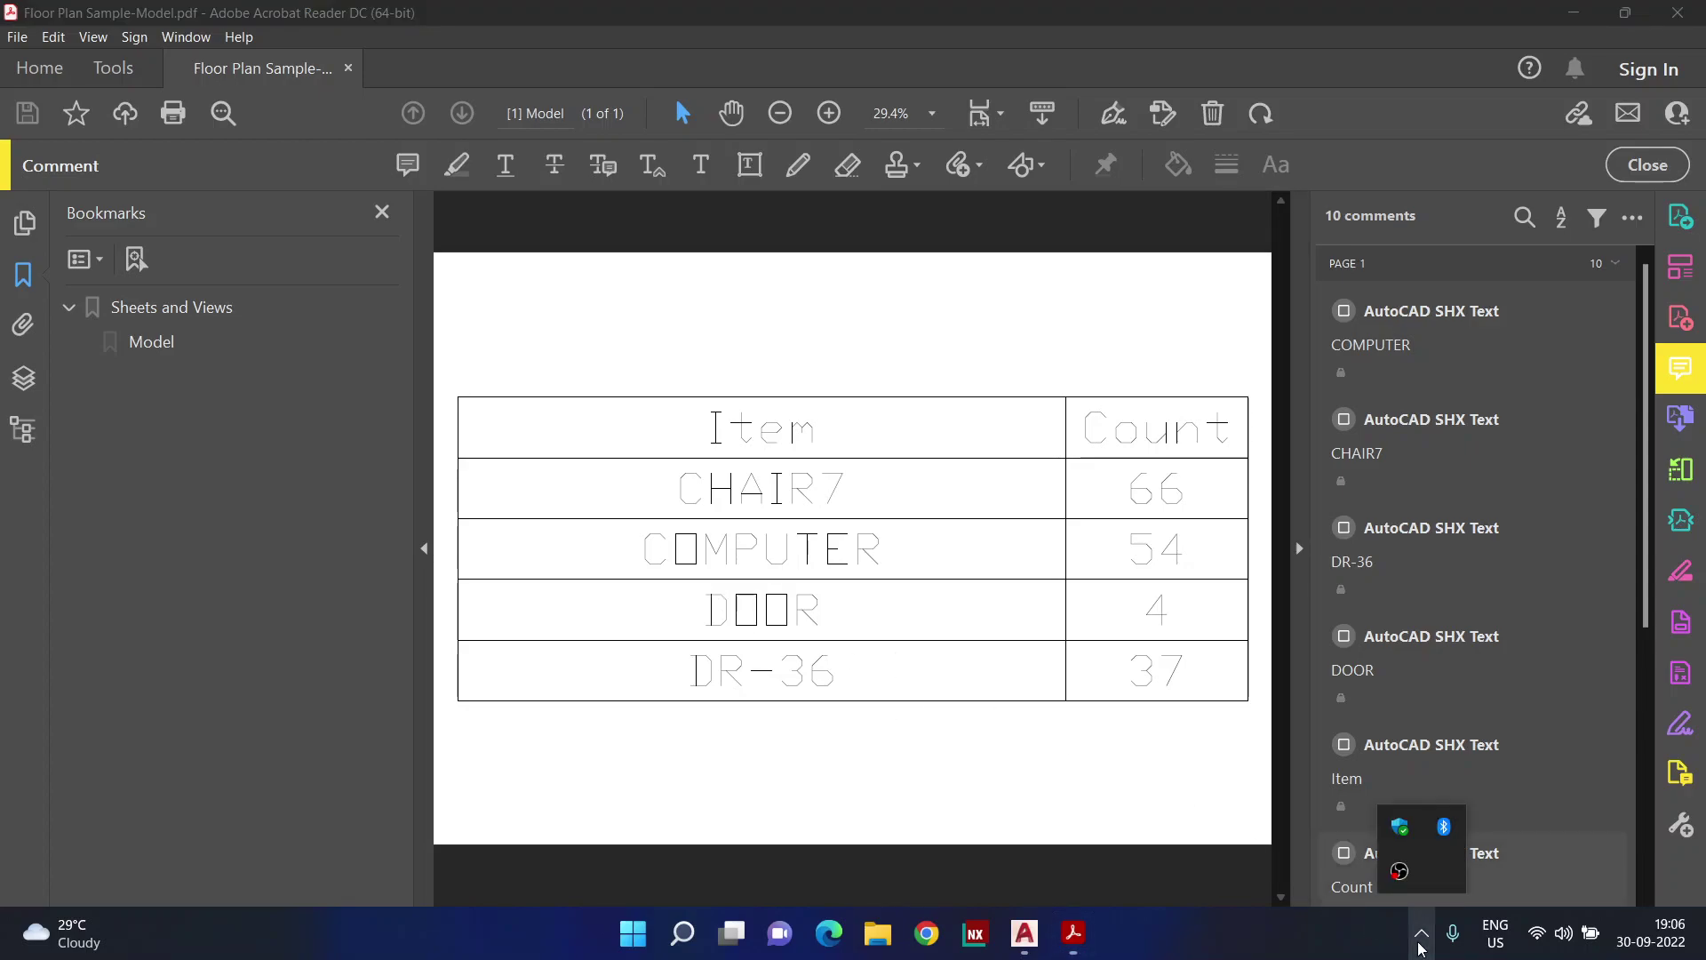
{"action": "right_click", "coordinate": [1401, 873]}
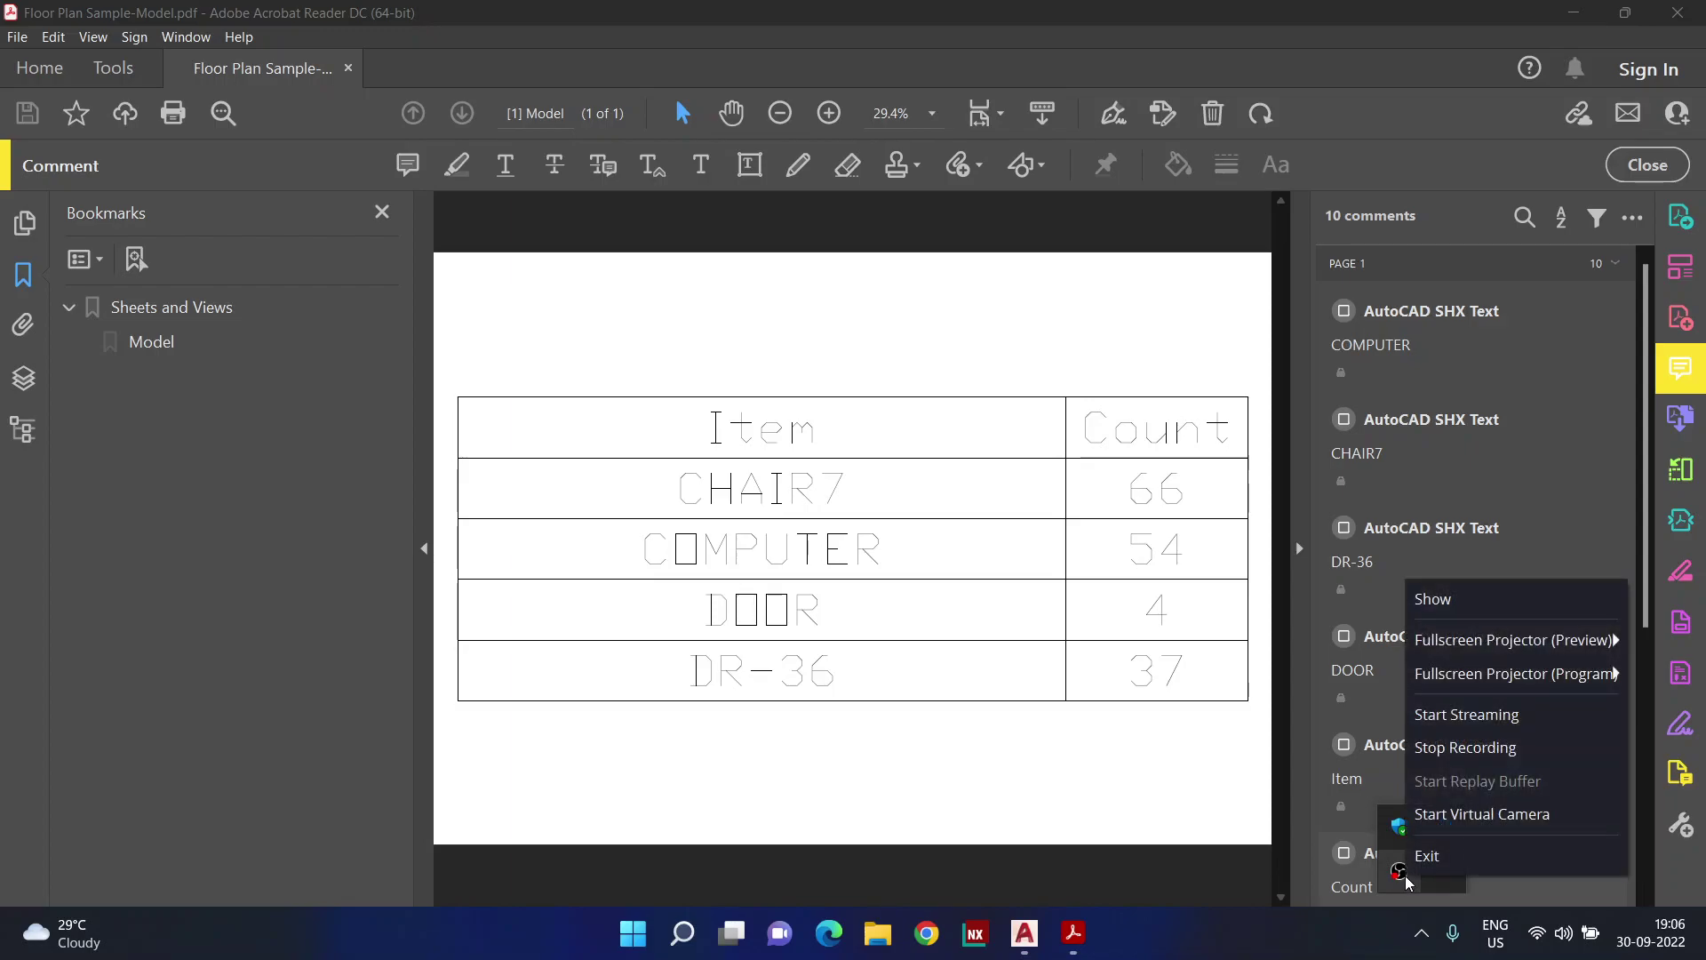